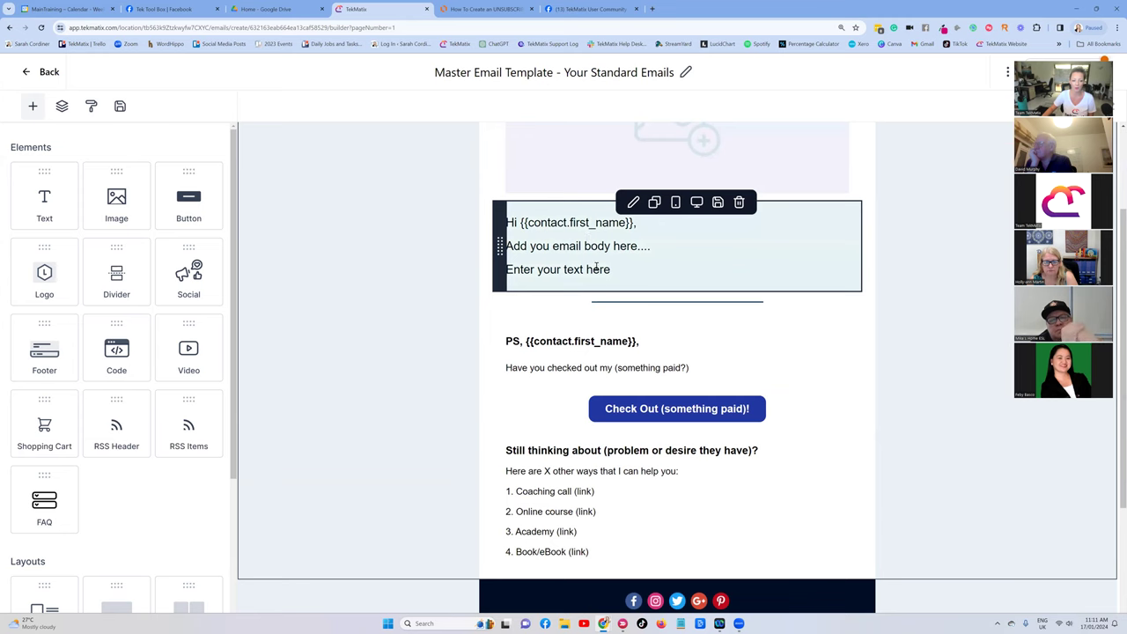
click(580, 266)
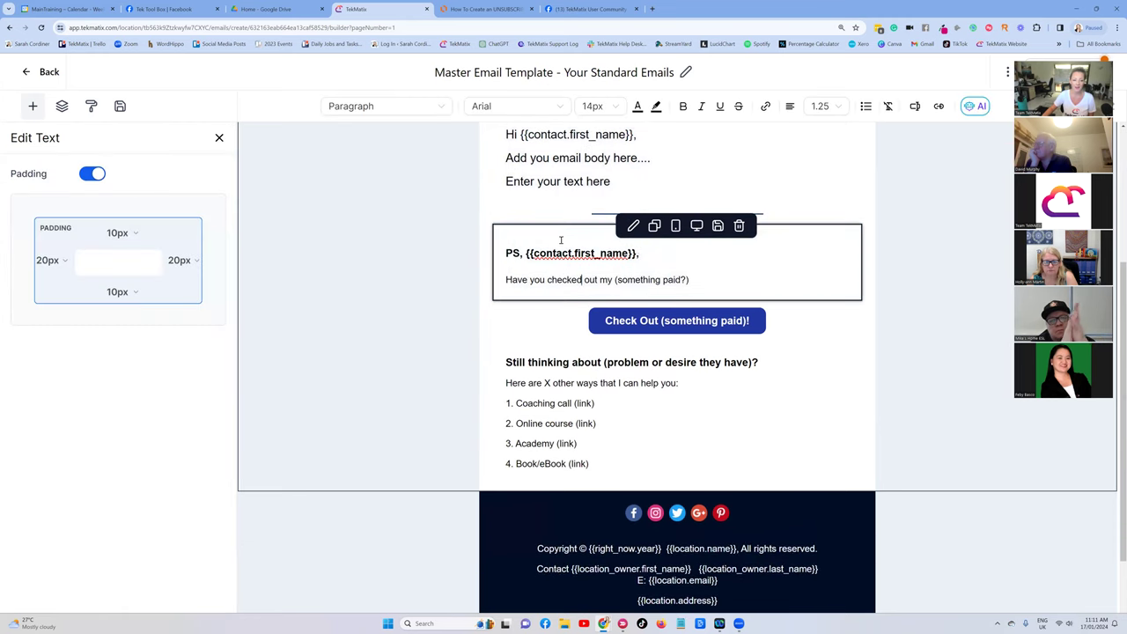
scroll(657, 263, up, 1)
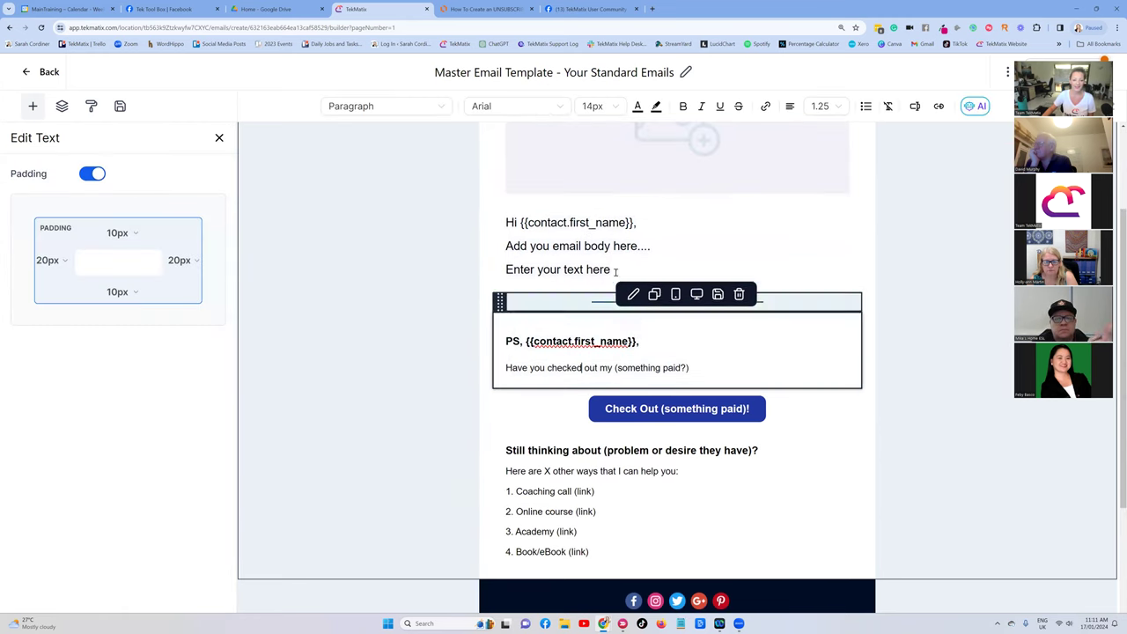
scroll(936, 364, up, 1)
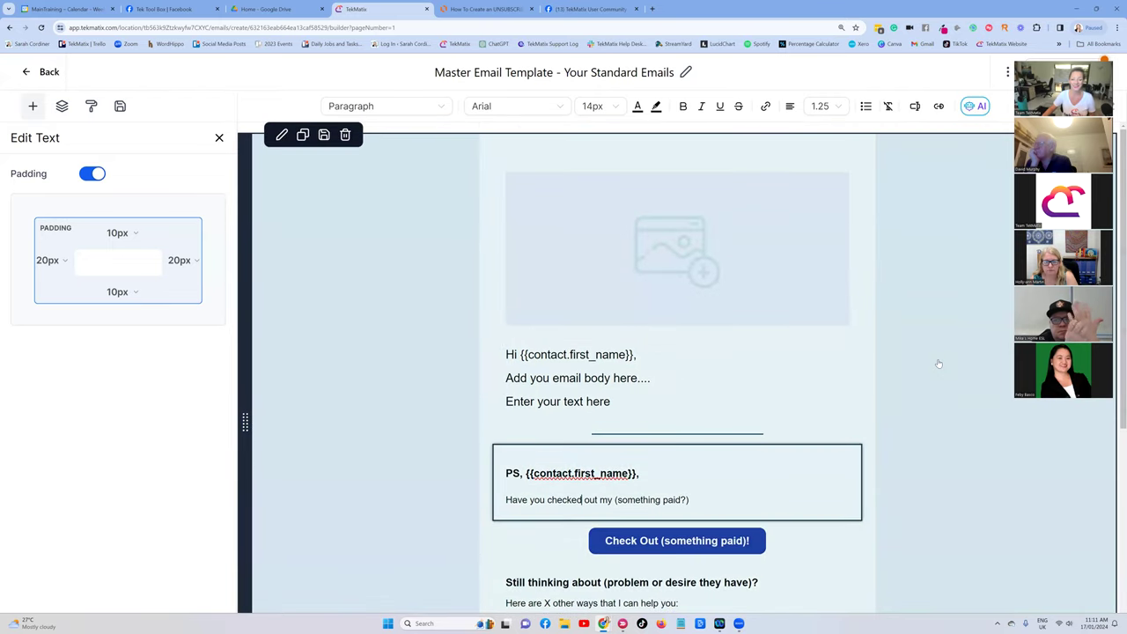
scroll(601, 322, down, 1)
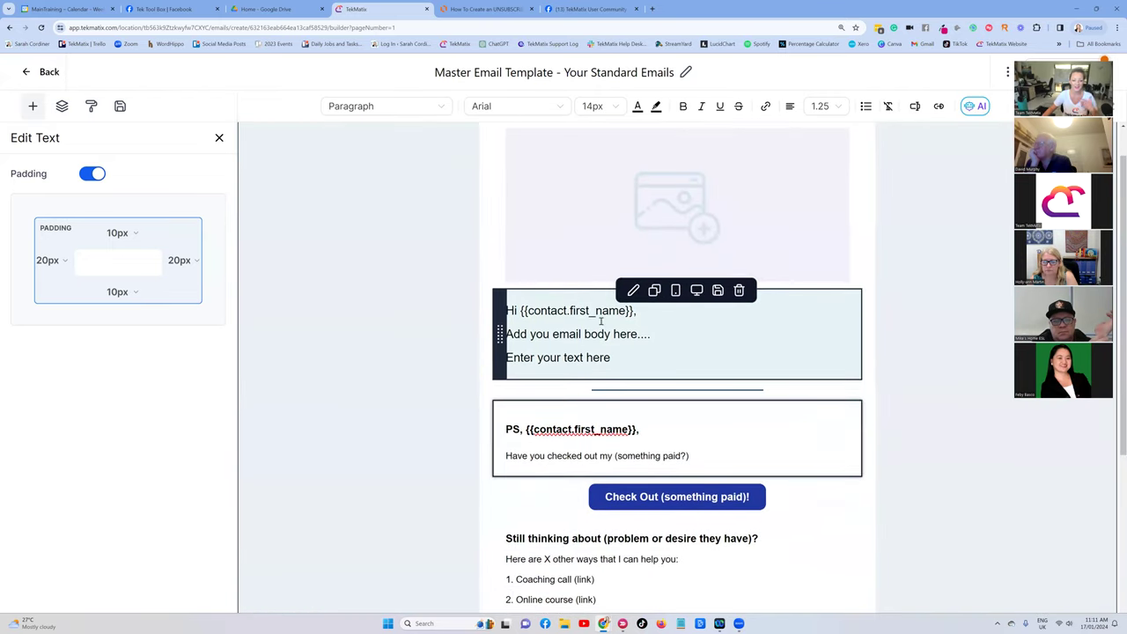
scroll(585, 323, down, 1)
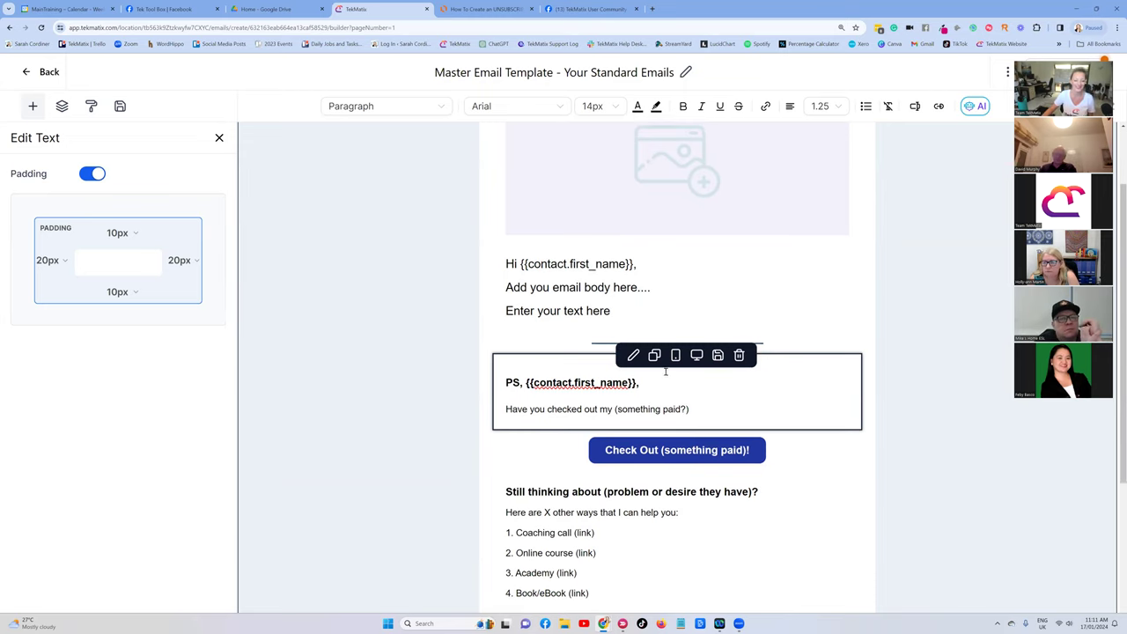
scroll(669, 369, down, 2)
scroll(544, 399, down, 1)
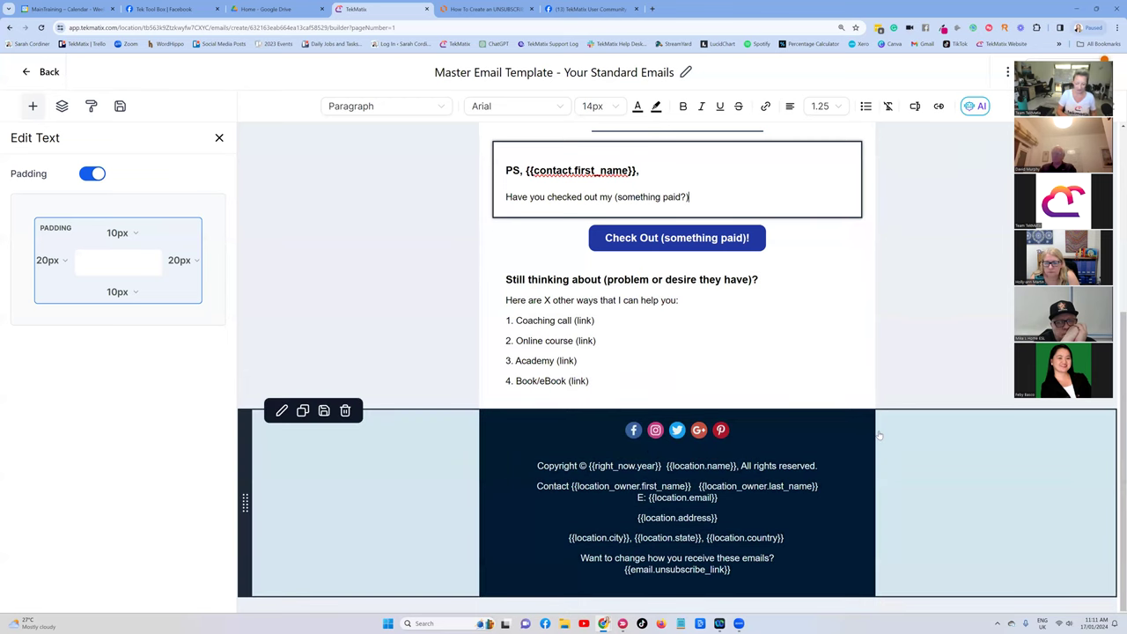
key(ctrl+plus)
scroll(565, 544, down, 1)
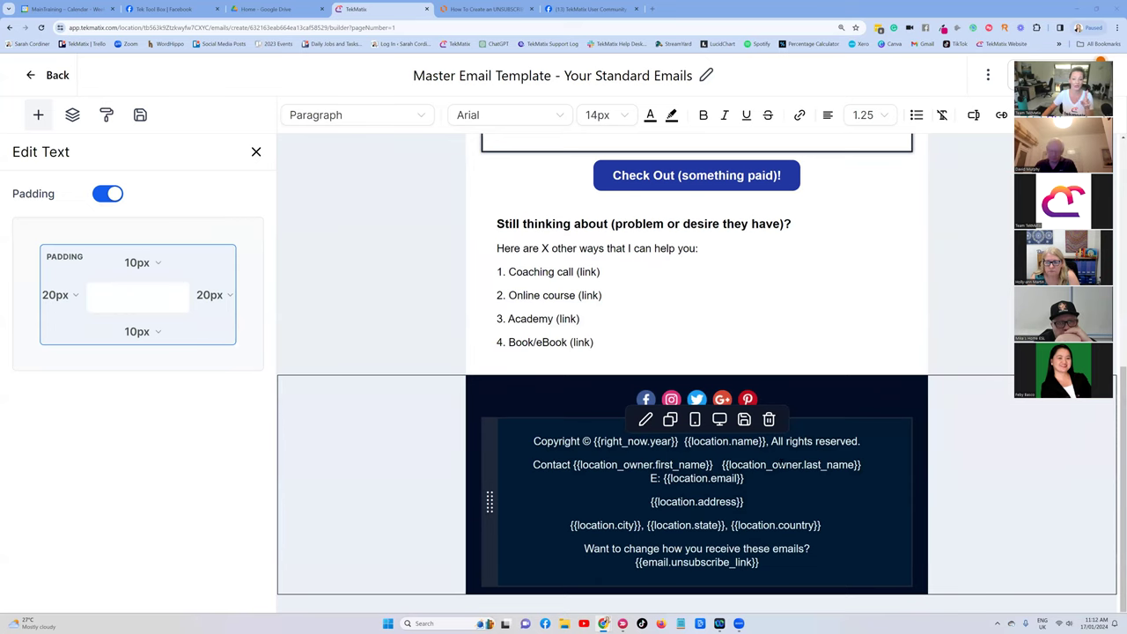
Drop a Footer block with copyright, mailing address and unsubscribe text below the four-offer list.
click(256, 153)
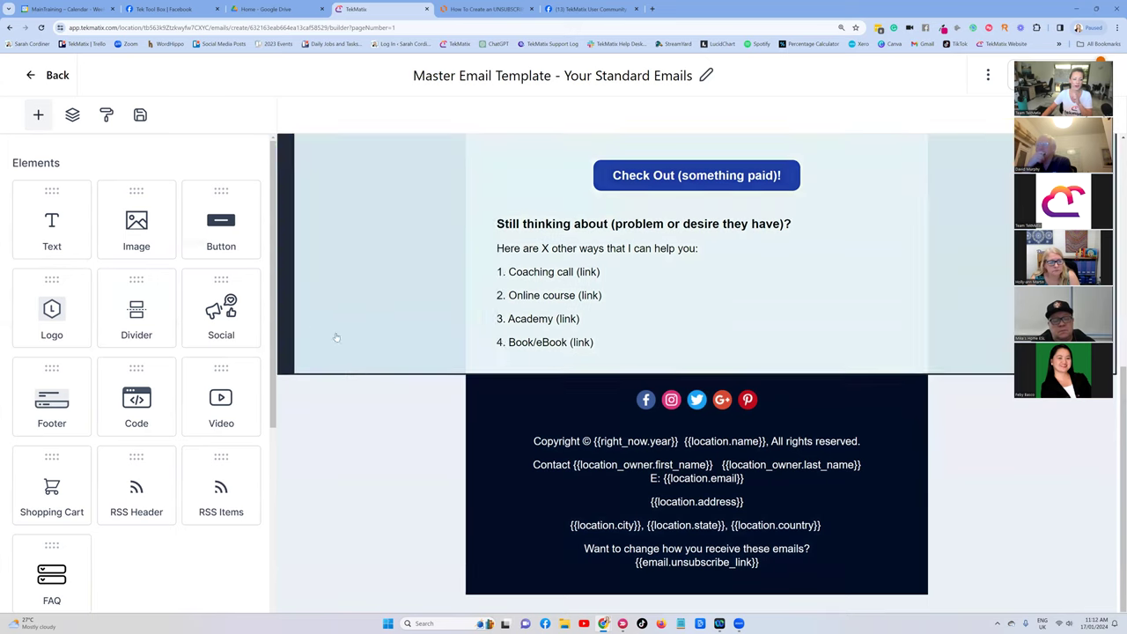
scroll(88, 361, down, 1)
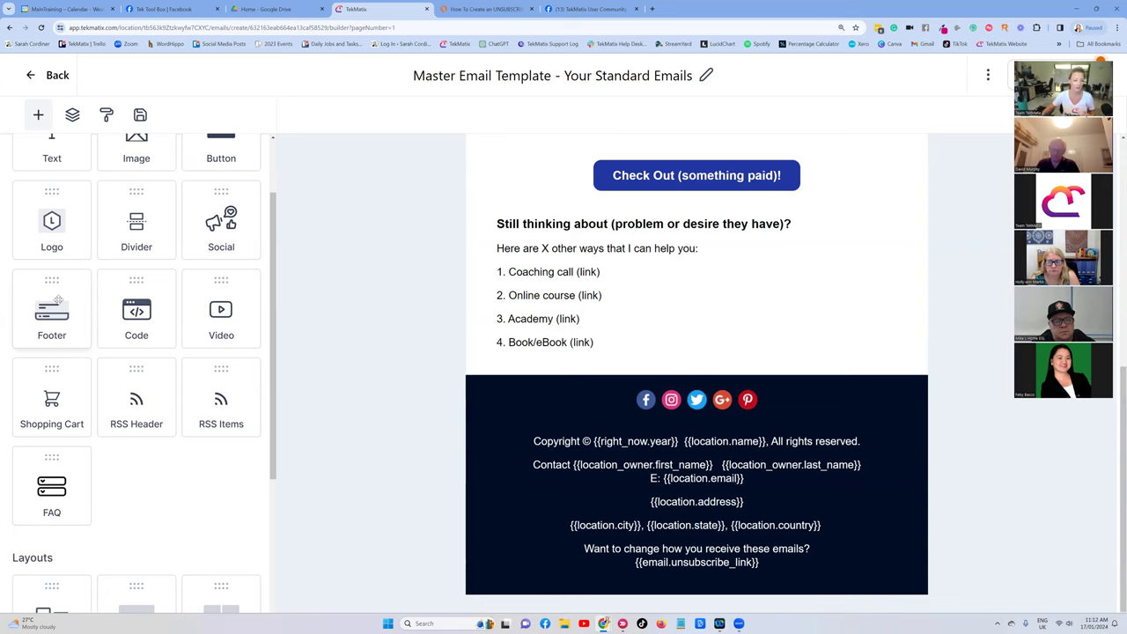
drag(58, 300, 664, 358)
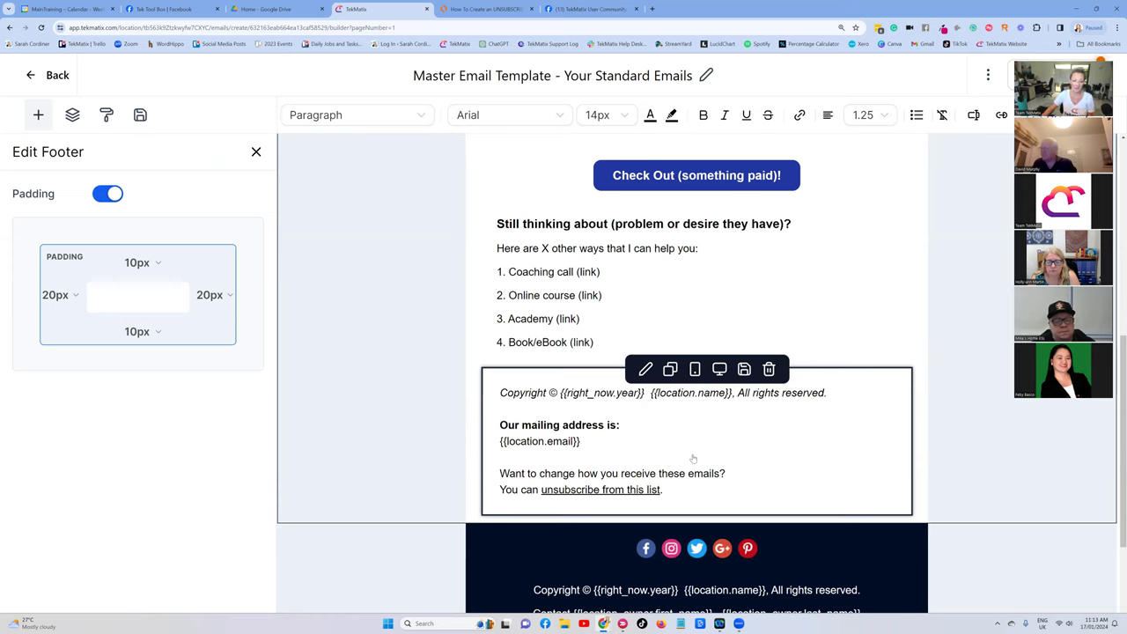
click(737, 435)
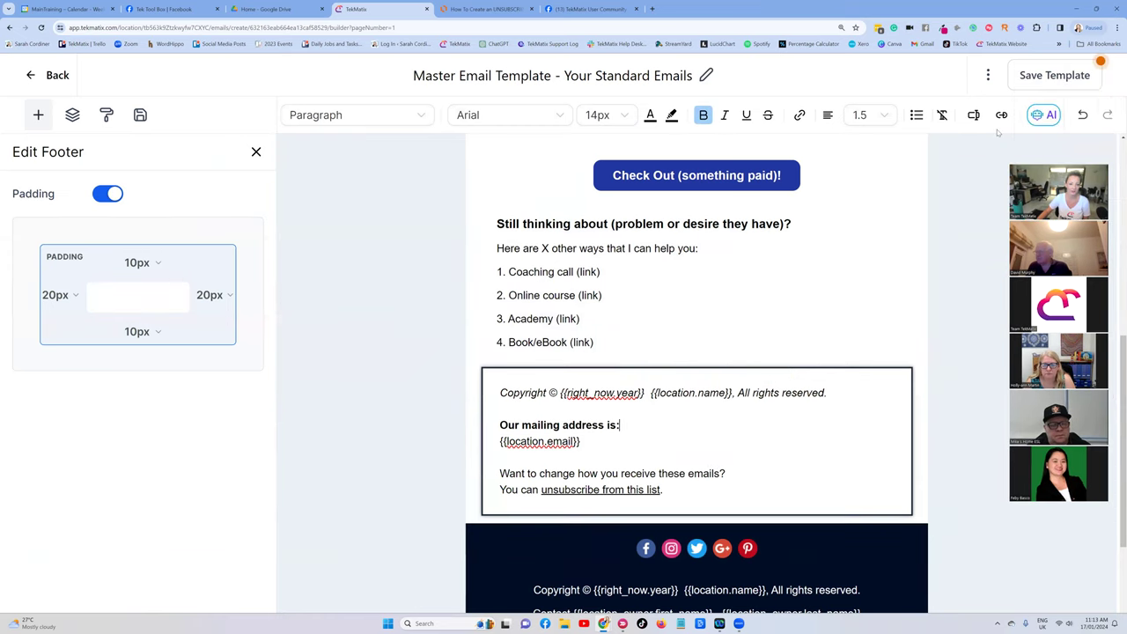
click(672, 116)
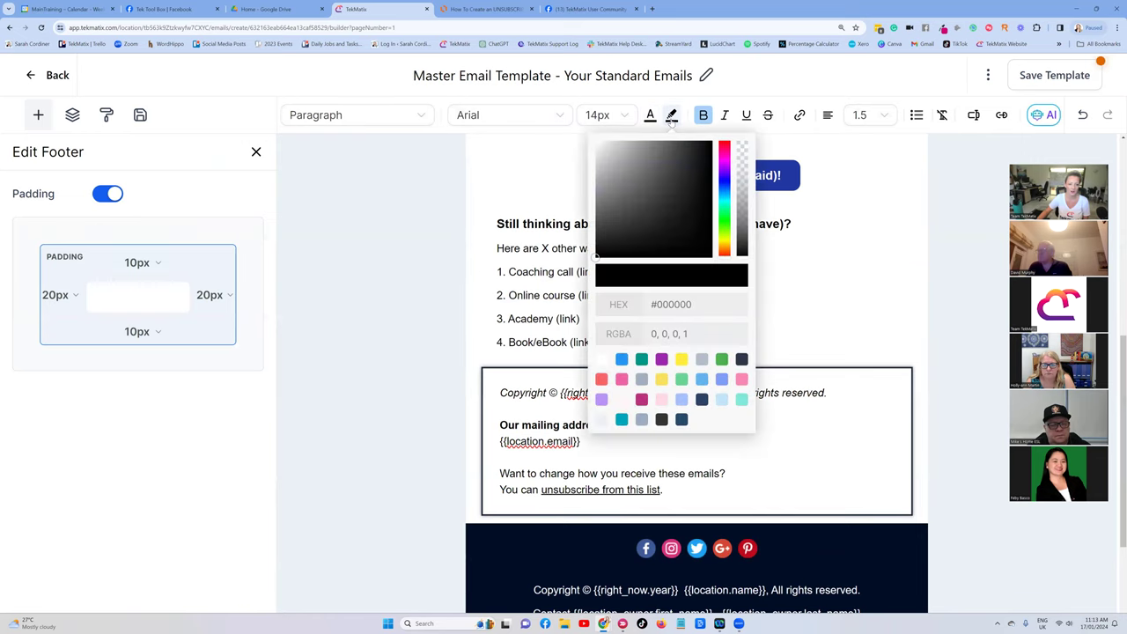
click(798, 135)
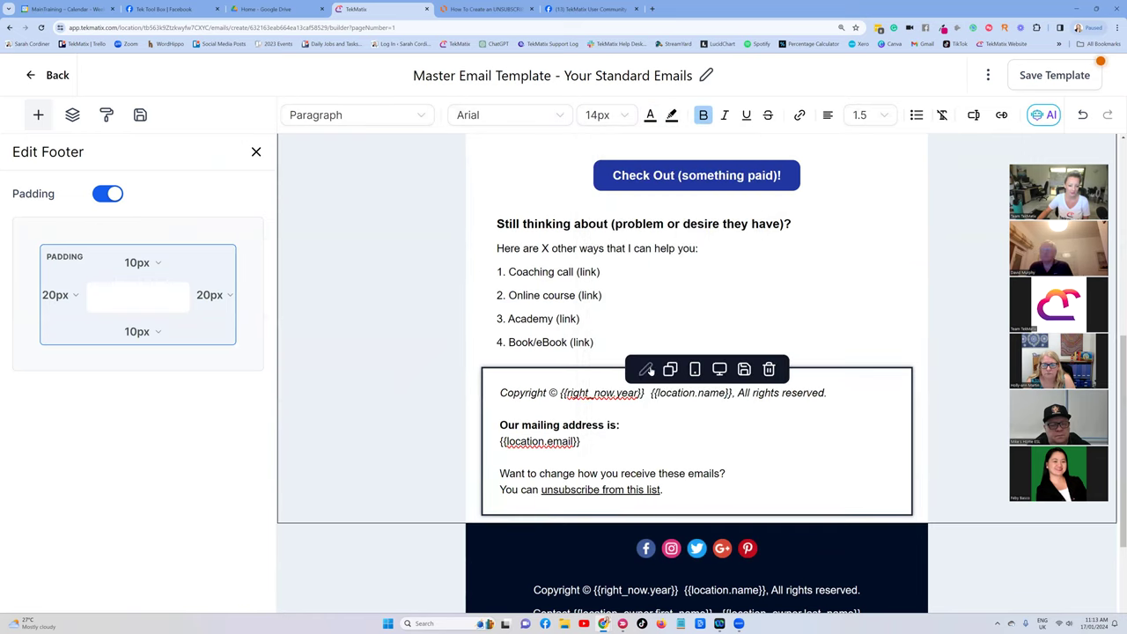
click(684, 443)
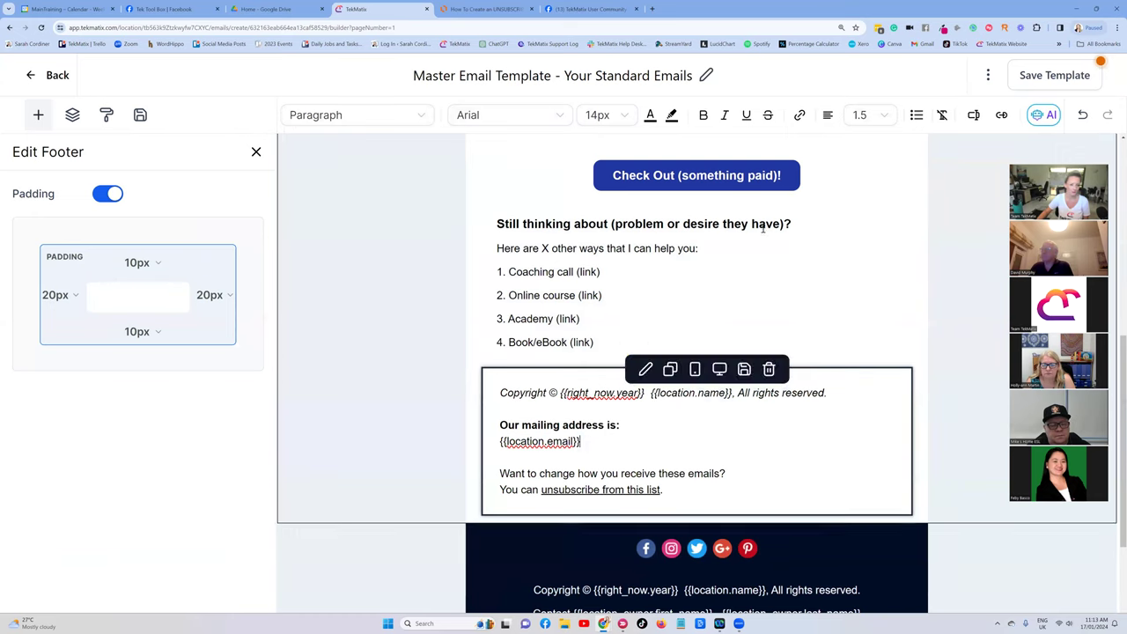
click(106, 117)
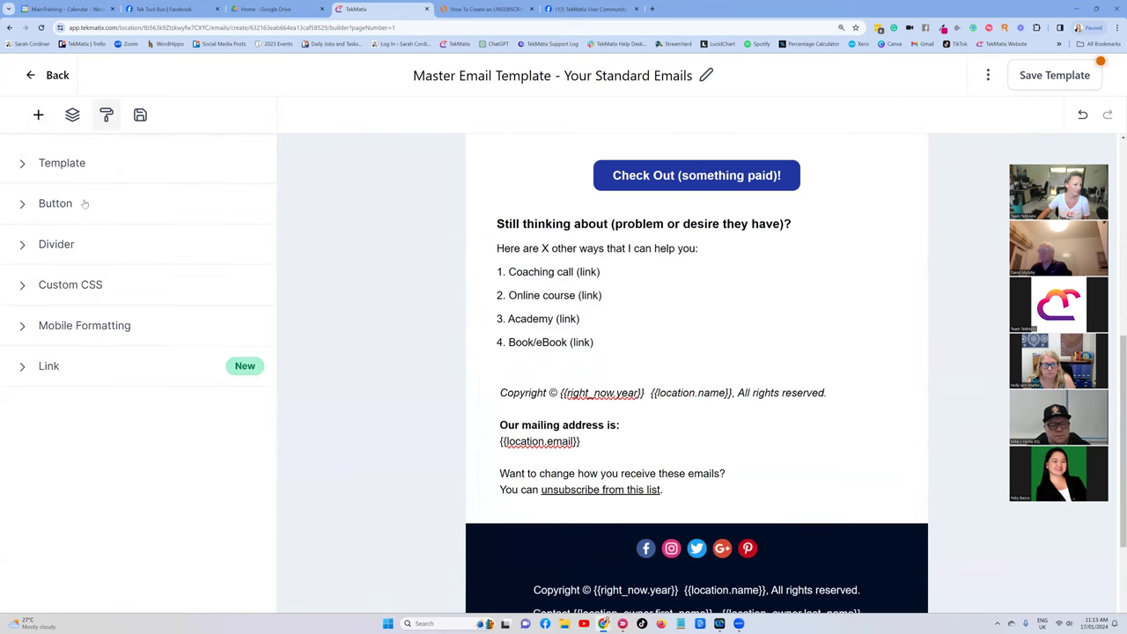
click(616, 415)
scroll(735, 440, down, 1)
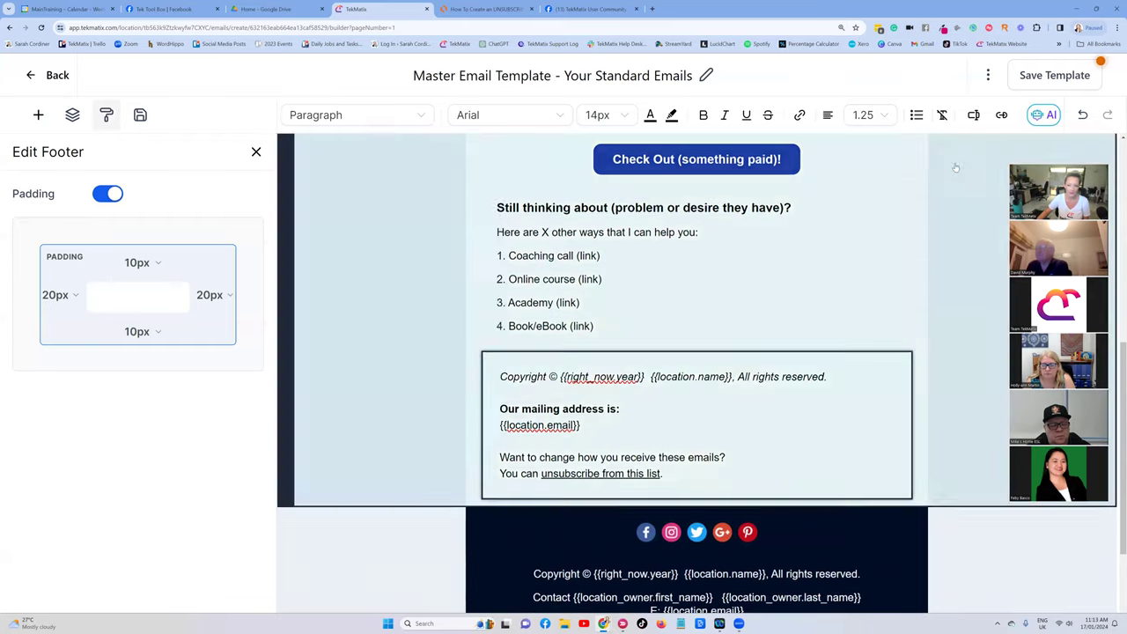
scroll(746, 352, up, 1)
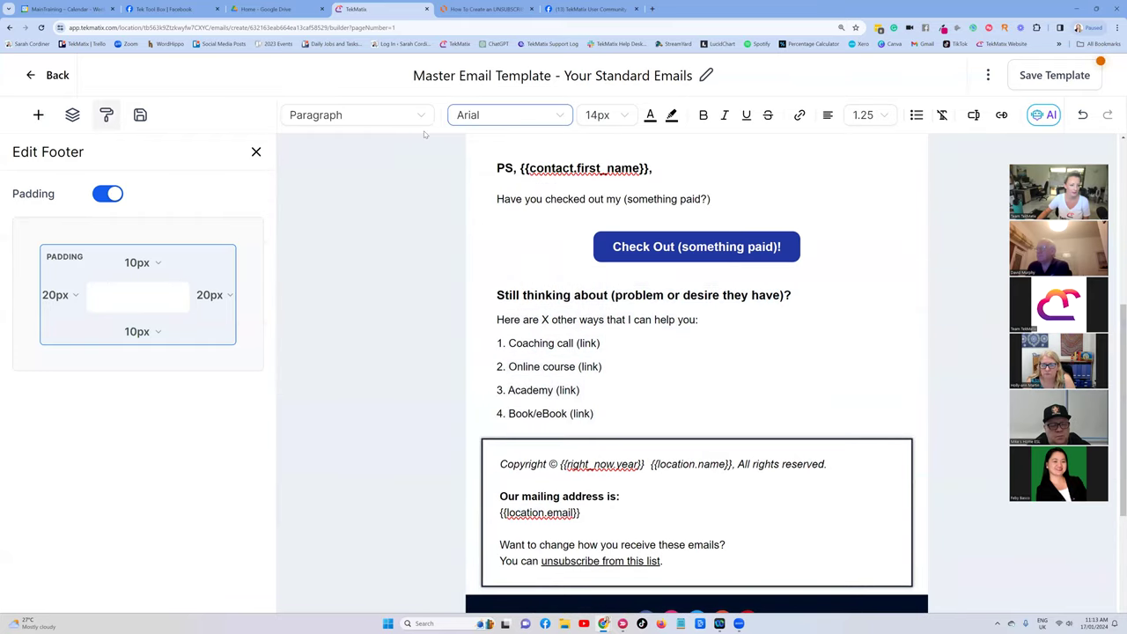
scroll(660, 402, down, 1)
click(647, 354)
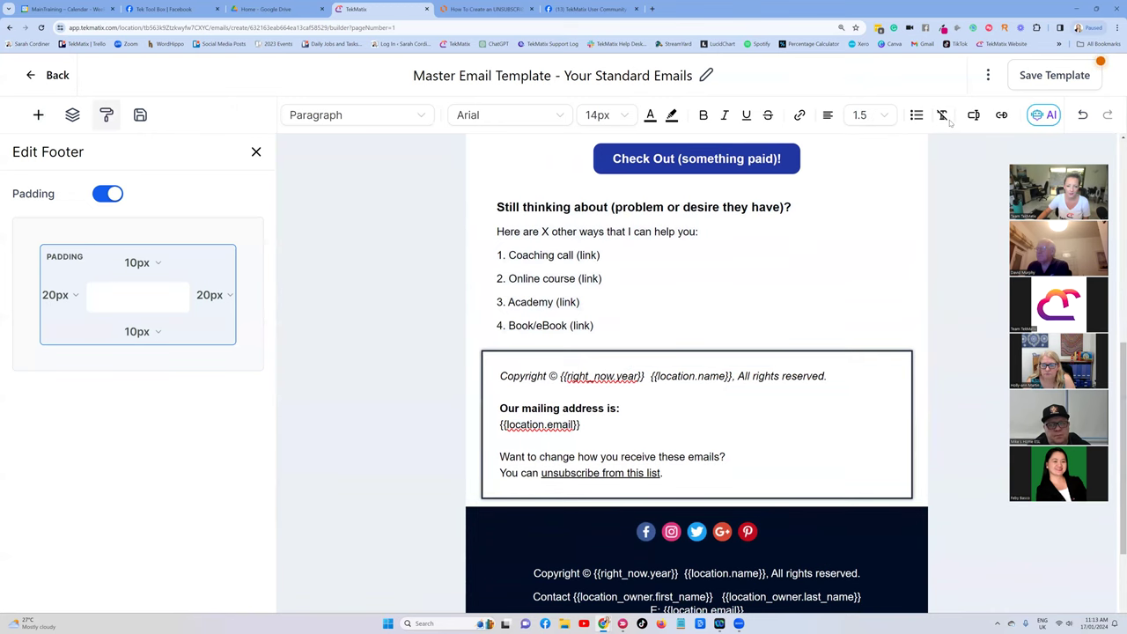
scroll(560, 470, down, 2)
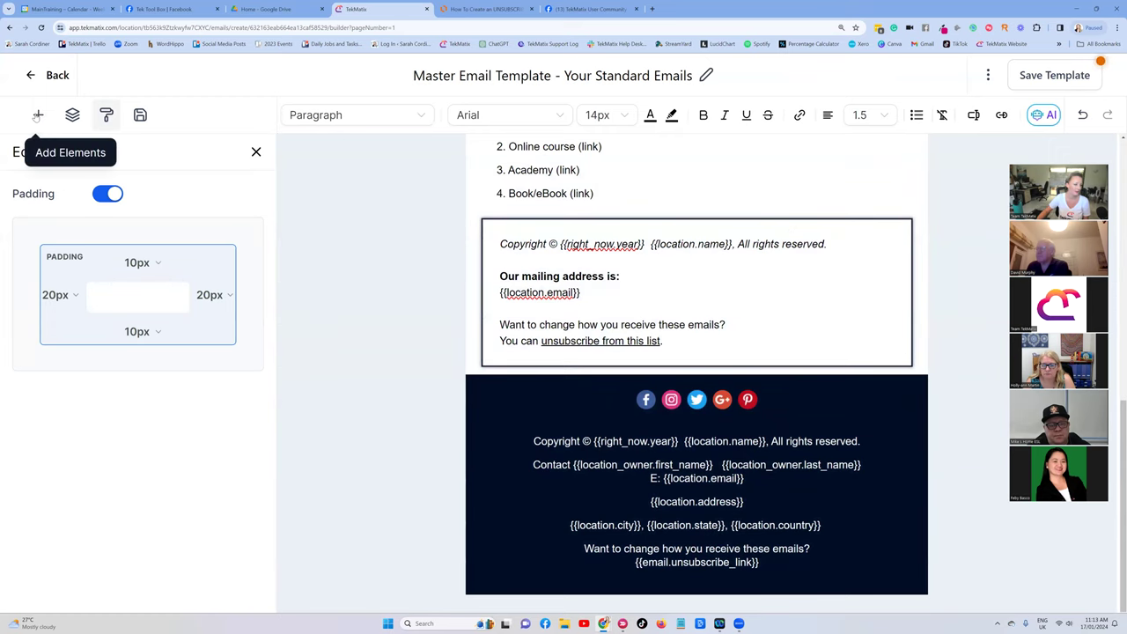
Drop a second Footer block into the email.
click(38, 115)
drag(33, 388, 666, 399)
mouse_move(667, 421)
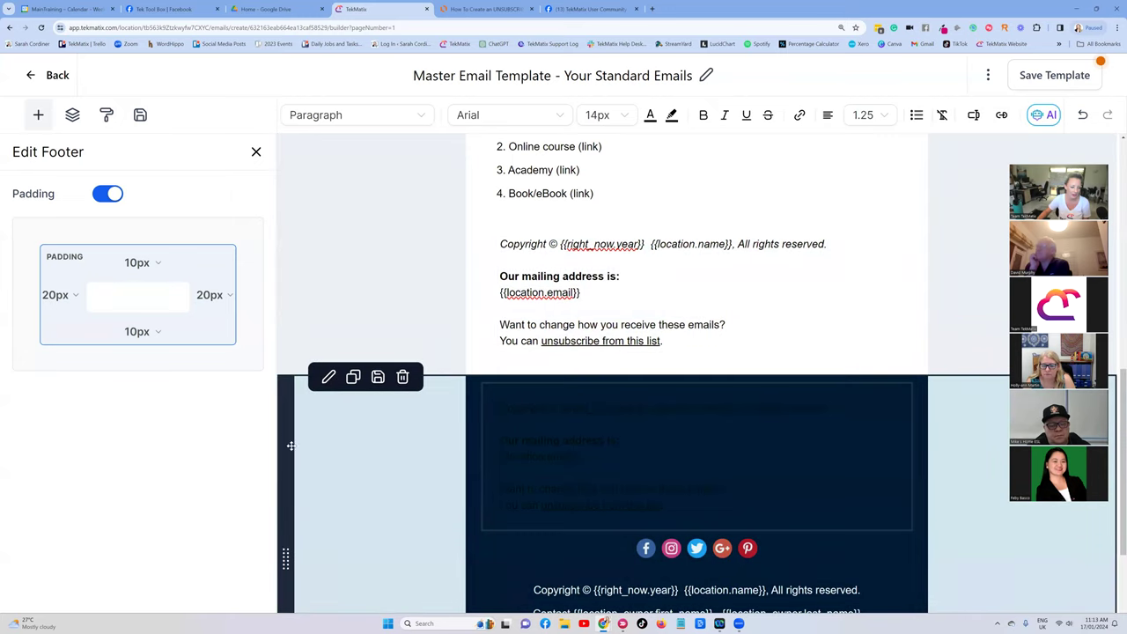
Insert a one-column row above the dark footer and move the second footer block into it.
click(39, 115)
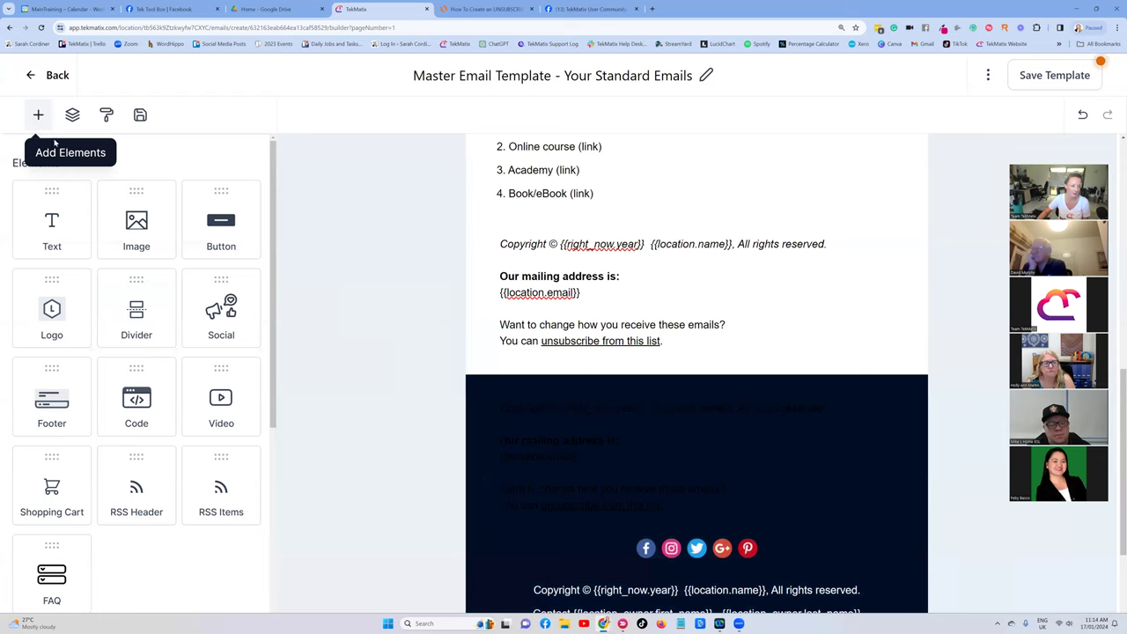
scroll(123, 264, down, 5)
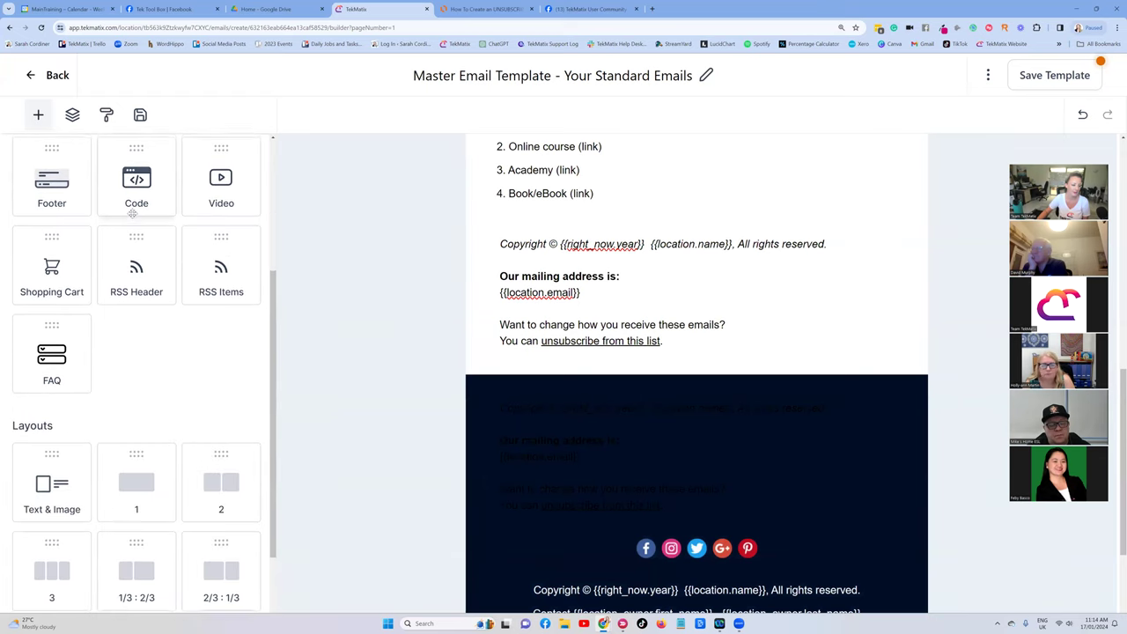
drag(164, 388, 467, 374)
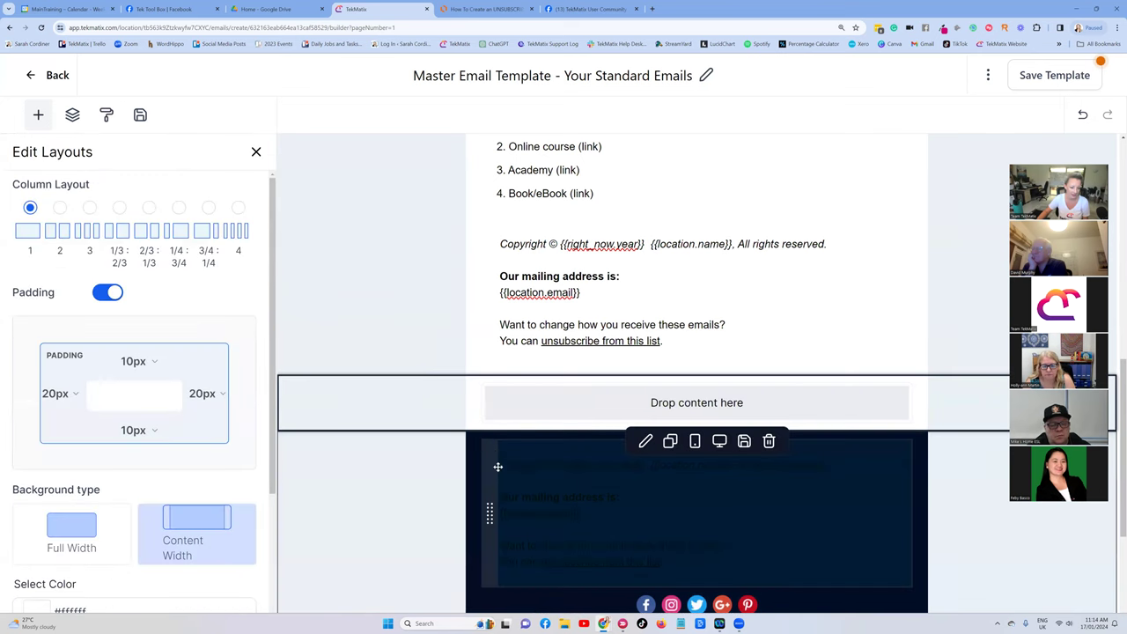
drag(505, 413, 534, 422)
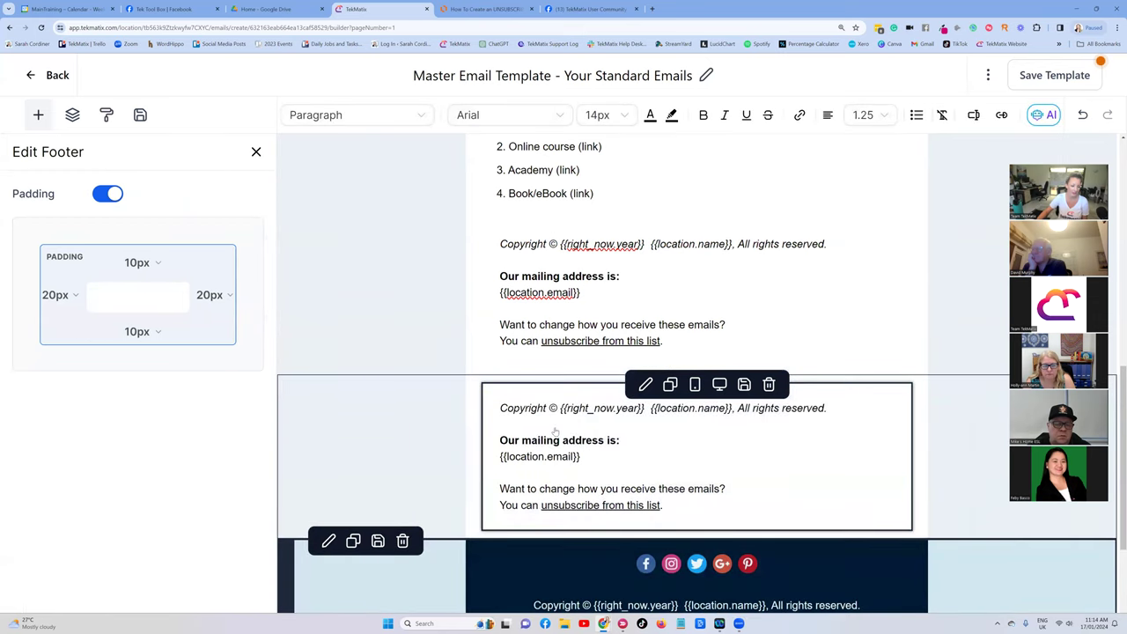
Give the new footer row a magenta #B83280 background.
click(327, 376)
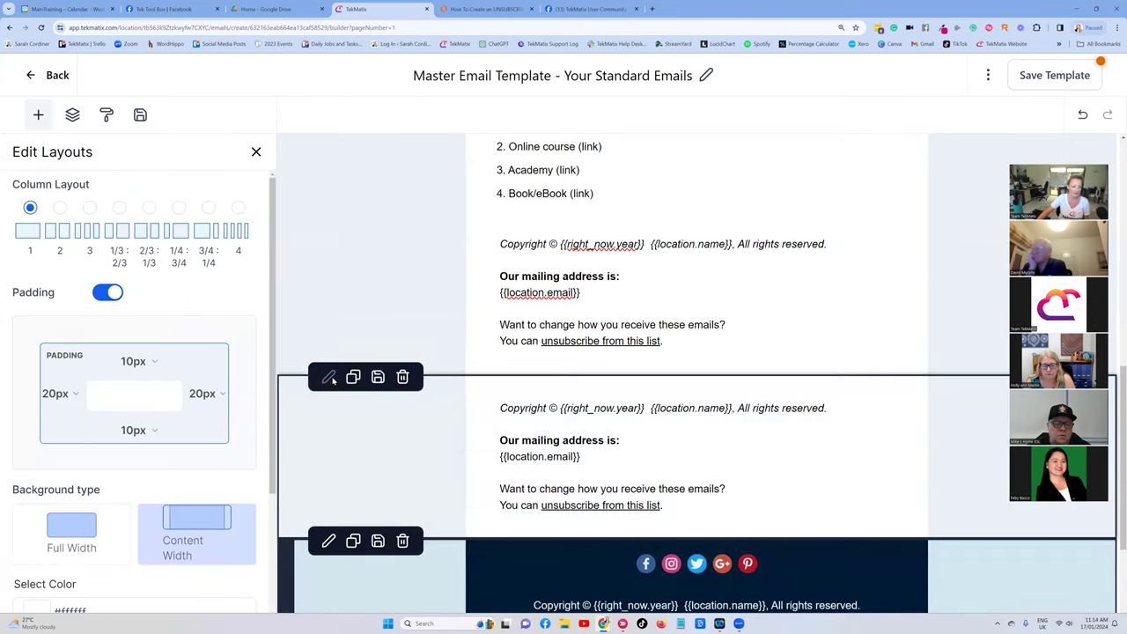
scroll(101, 250, down, 2)
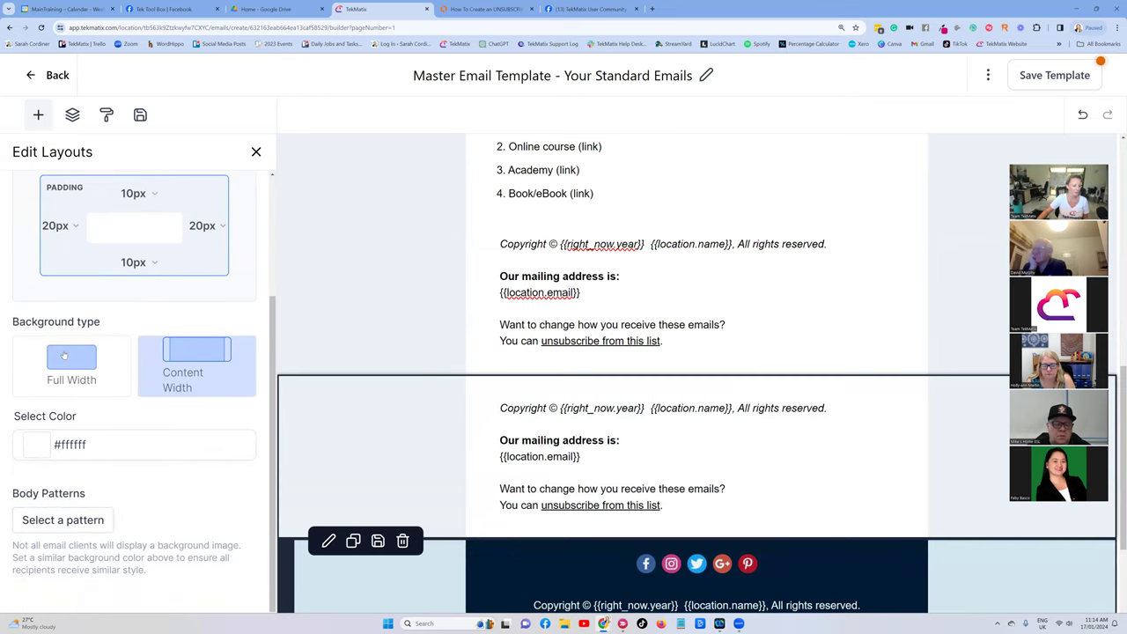
click(40, 445)
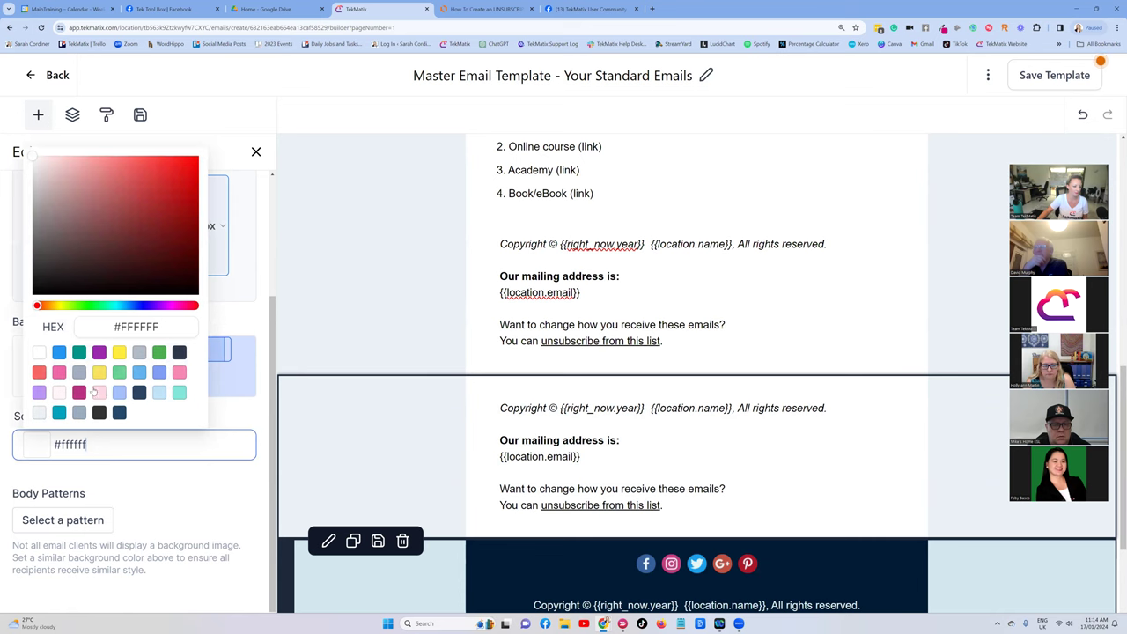
click(79, 392)
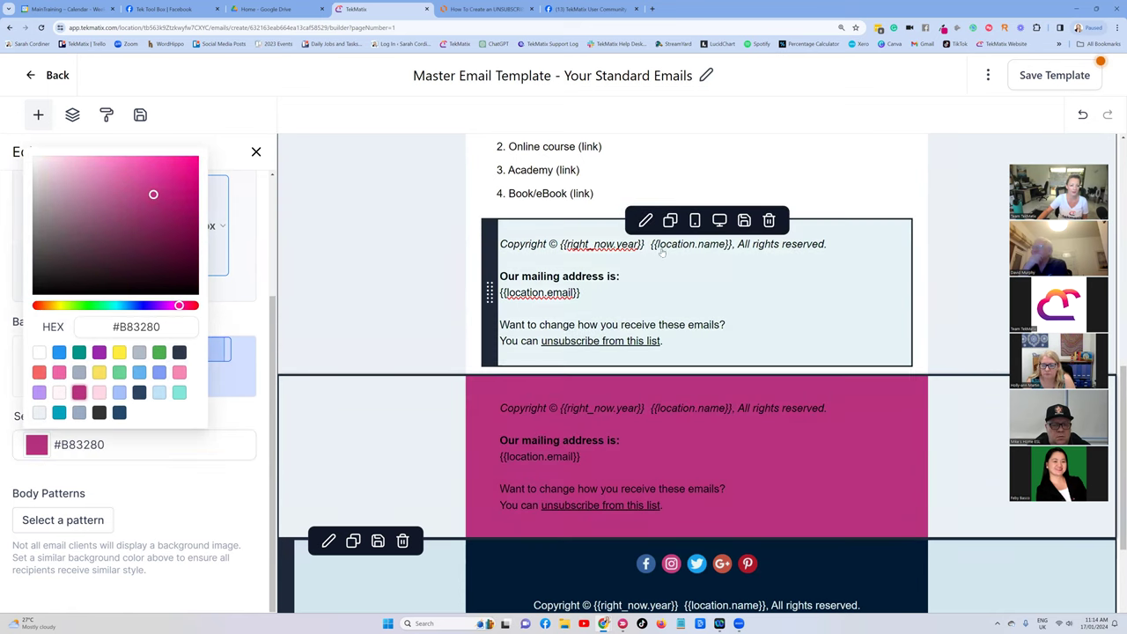
scroll(415, 252, up, 3)
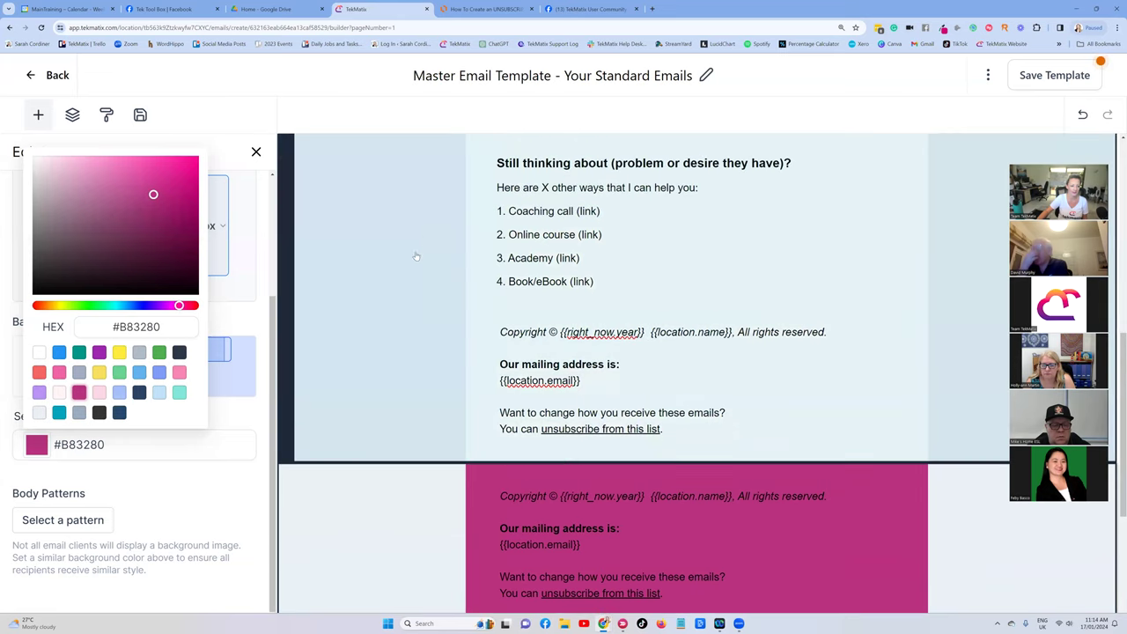
scroll(432, 285, up, 4)
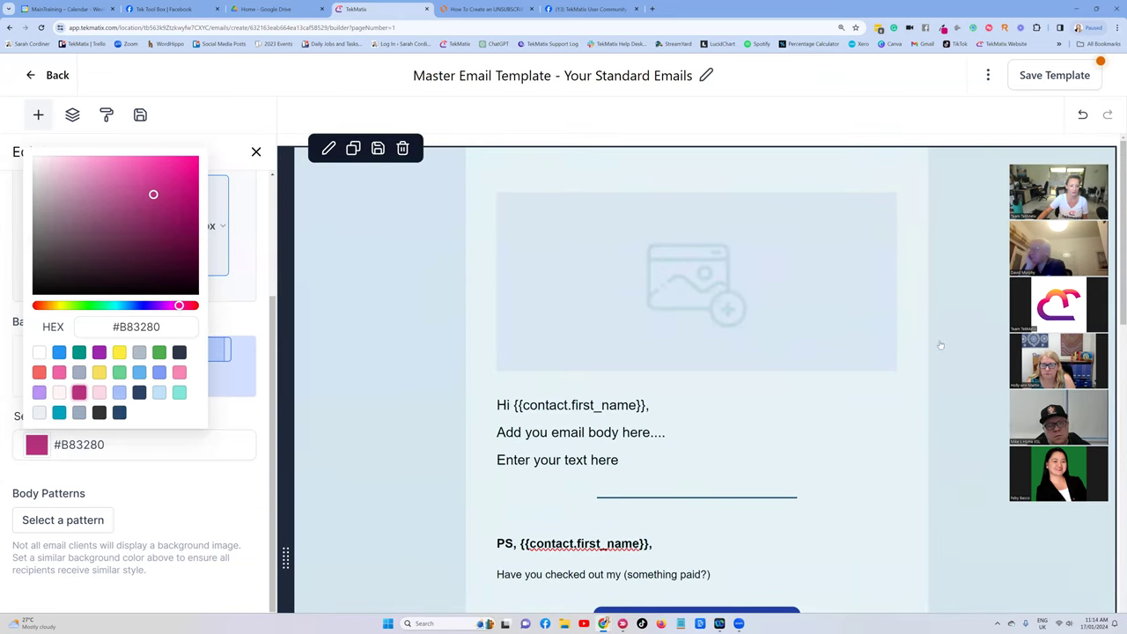
click(328, 151)
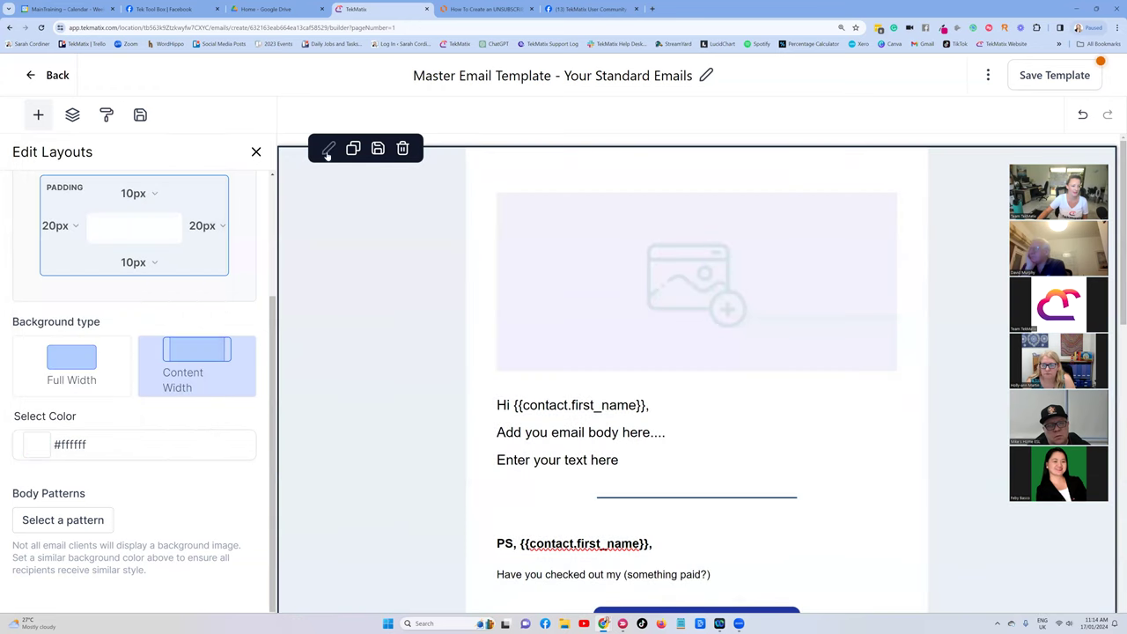
Try a yellow email body background, then set it back to white.
click(39, 447)
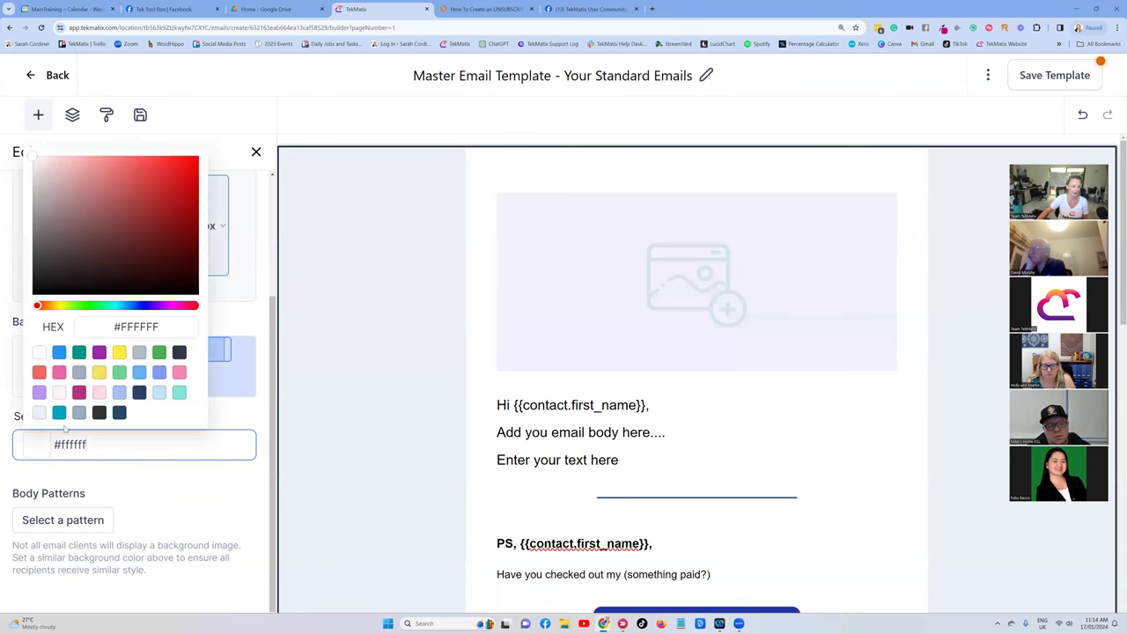
click(121, 352)
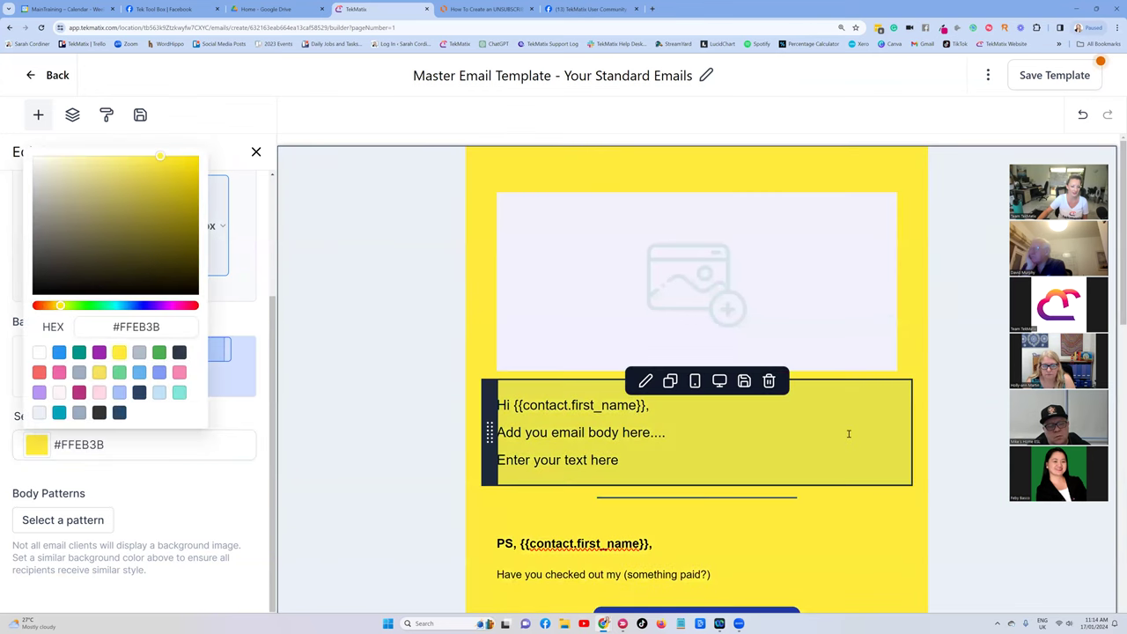
scroll(851, 348, down, 3)
scroll(851, 348, down, 4)
scroll(792, 352, up, 4)
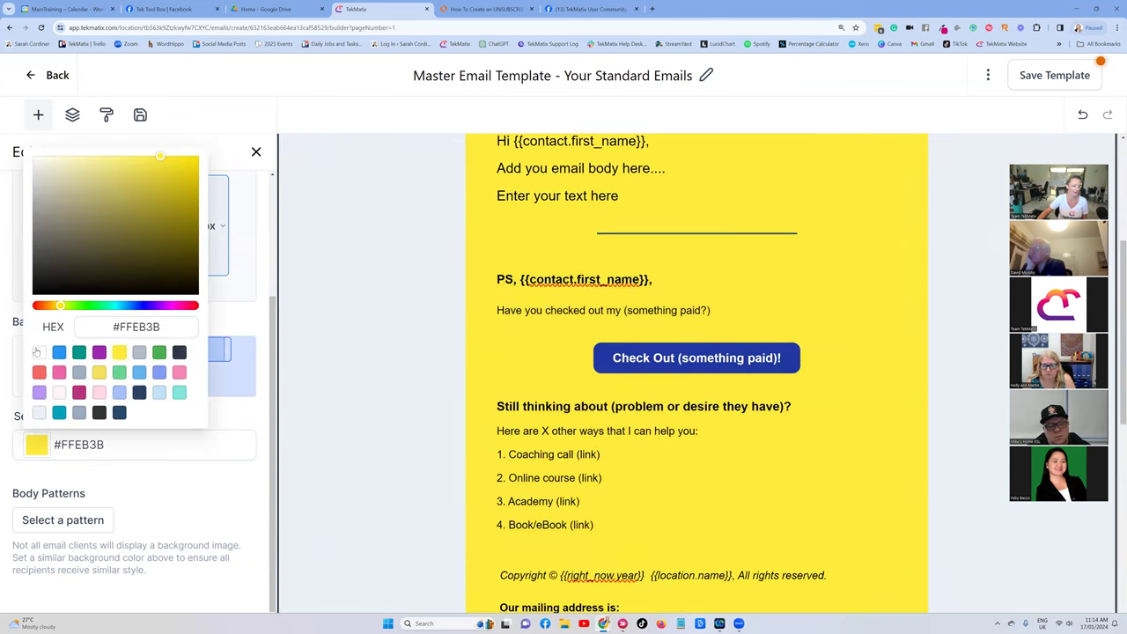
click(38, 352)
scroll(485, 302, down, 5)
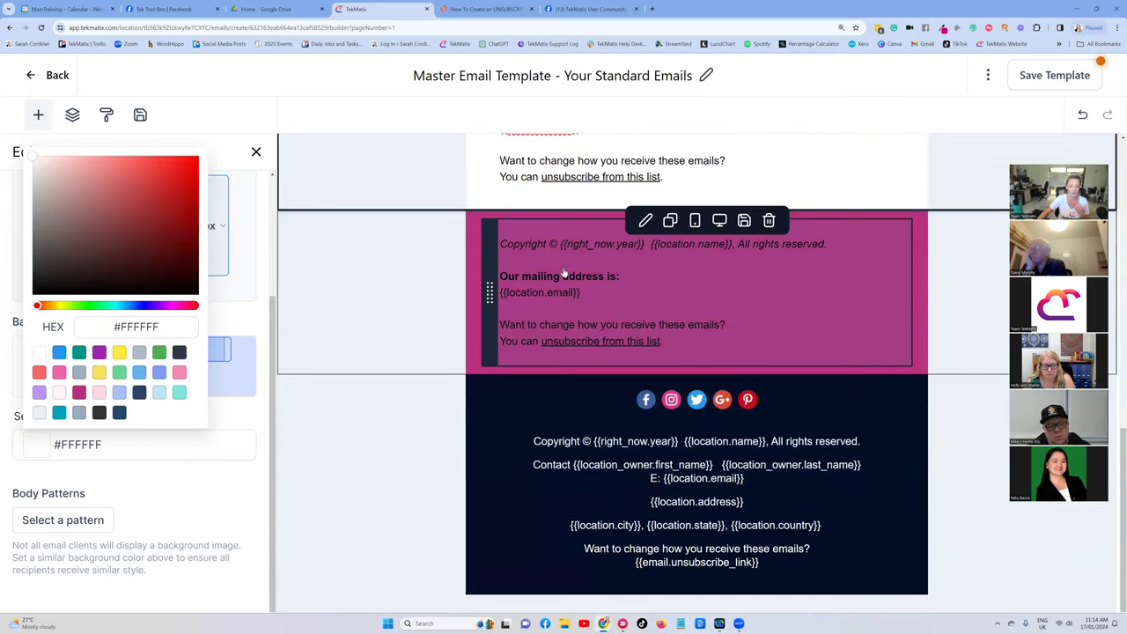
Make all the pink footer text white and centred.
click(603, 302)
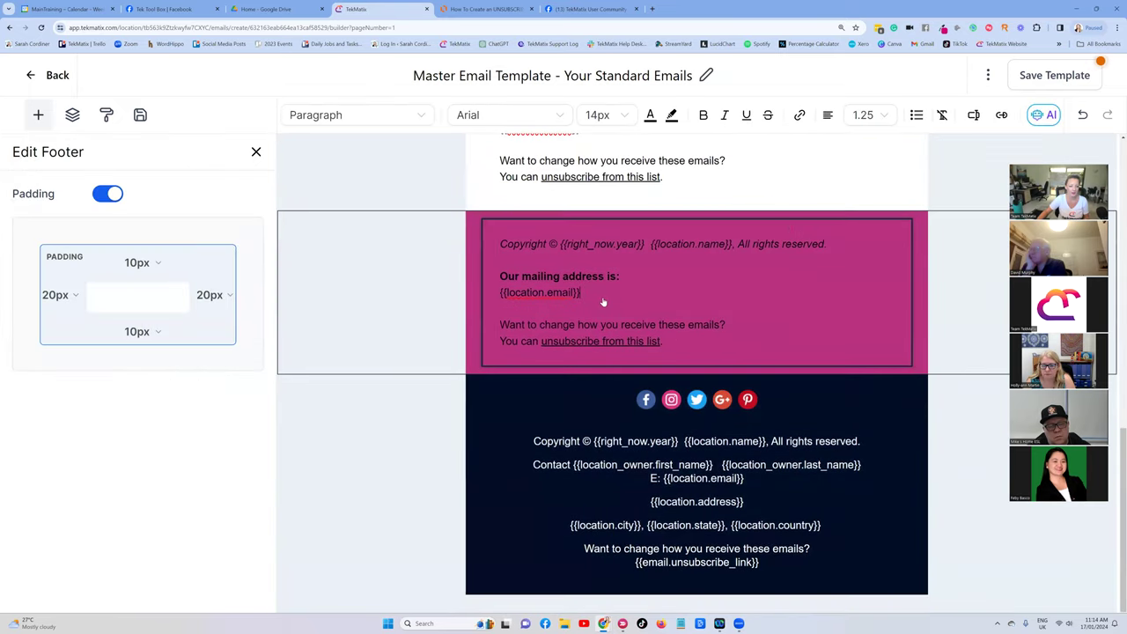
key(ctrl+a)
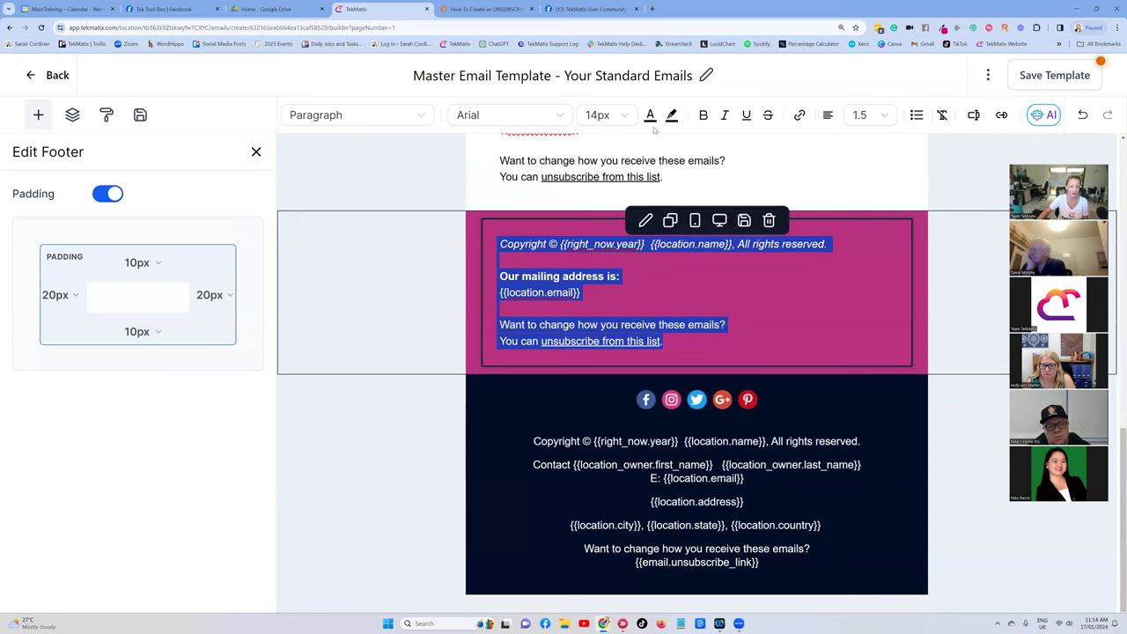
click(650, 116)
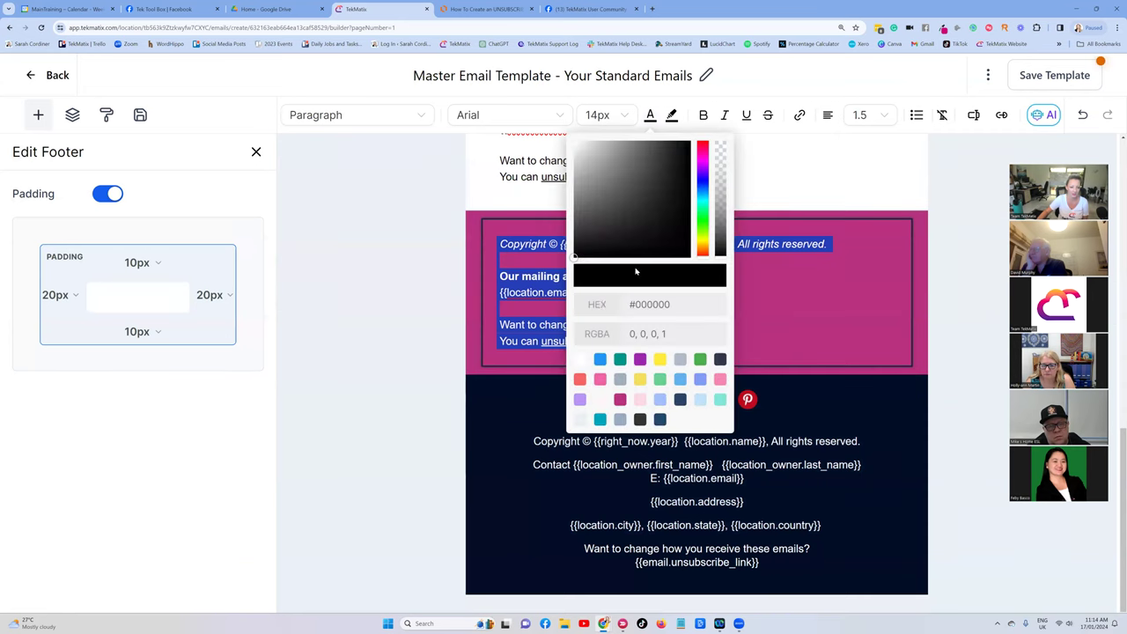
click(581, 360)
click(828, 115)
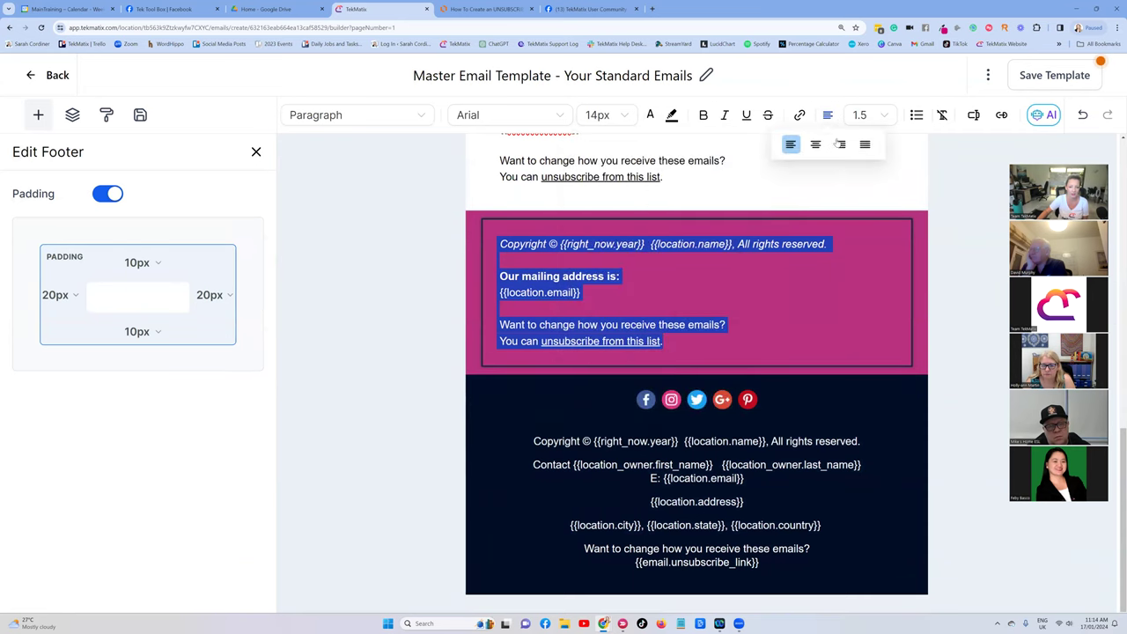
click(817, 146)
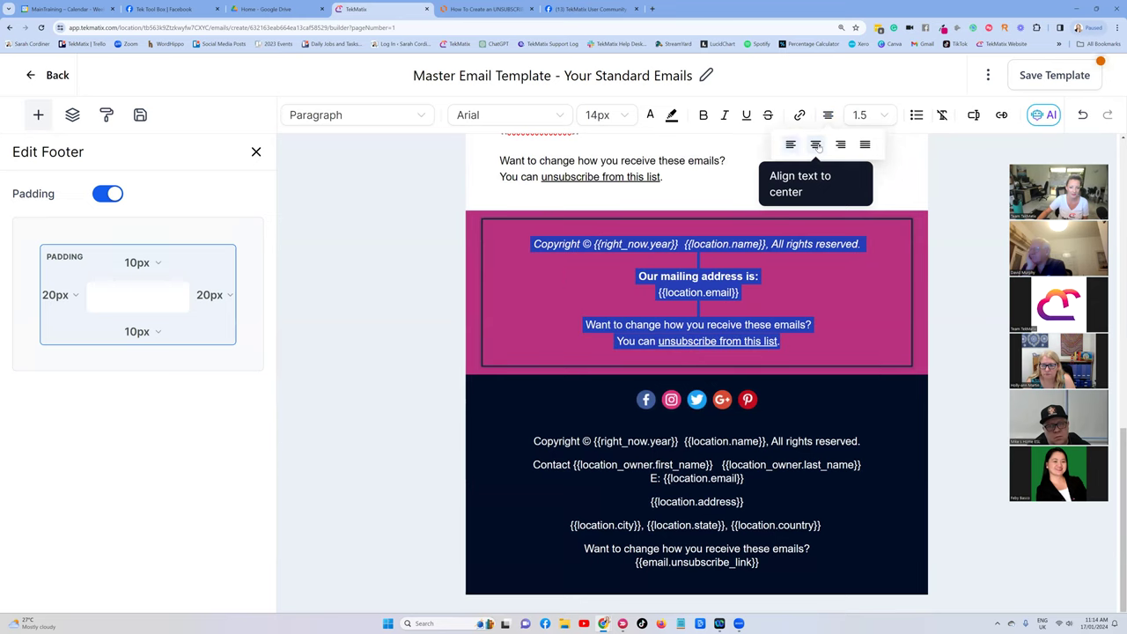
click(557, 264)
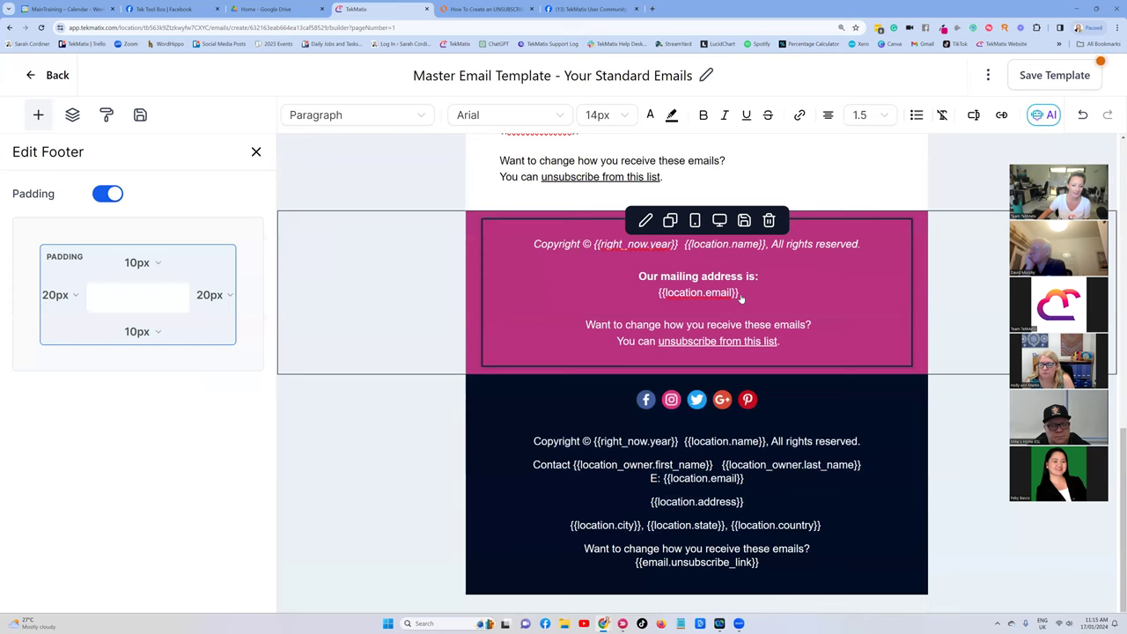
Place the caret after 'Our mailing address is:' and glance at the Lucidchart unsubscribe diagram.
click(765, 282)
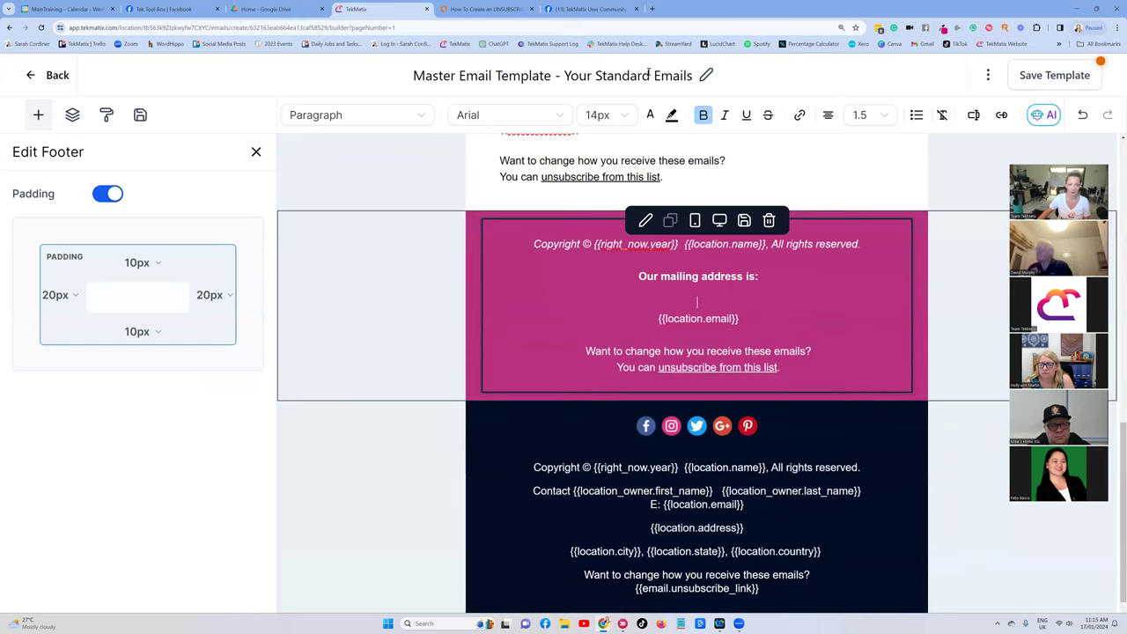
click(486, 9)
key(Escape)
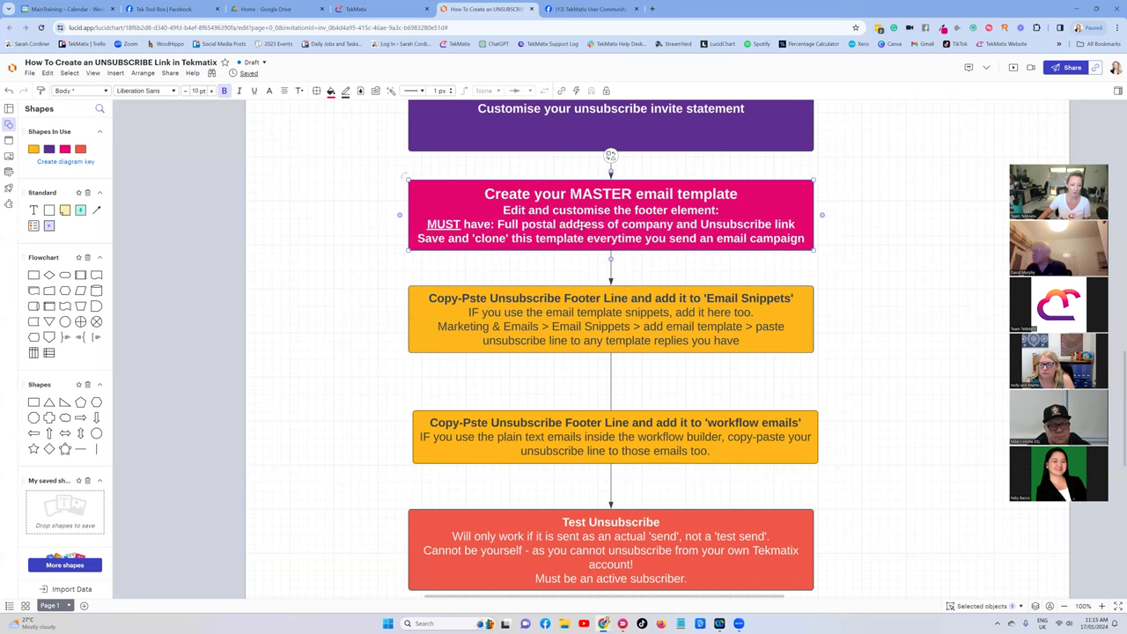
click(396, 10)
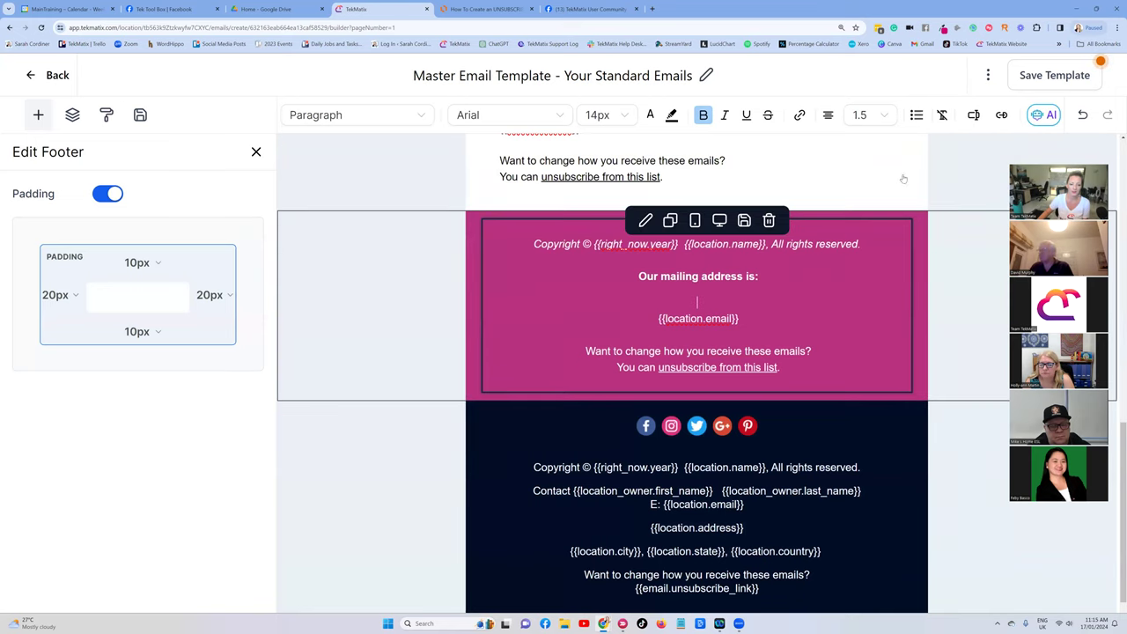
Browse the Account custom values available for insertion.
click(974, 115)
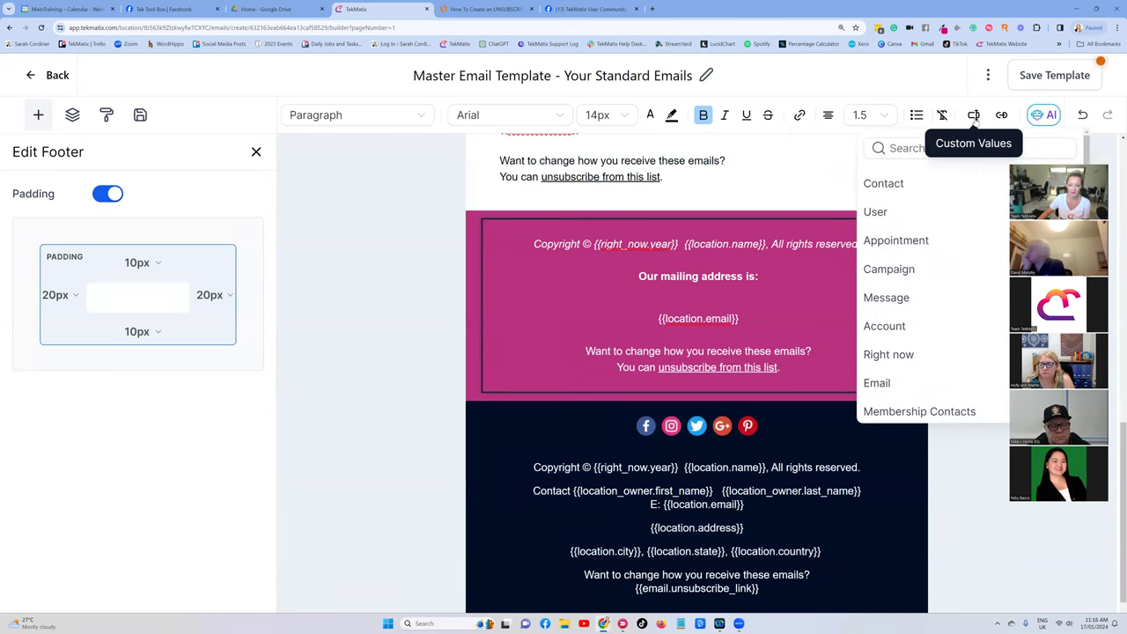
click(885, 326)
scroll(915, 247, down, 3)
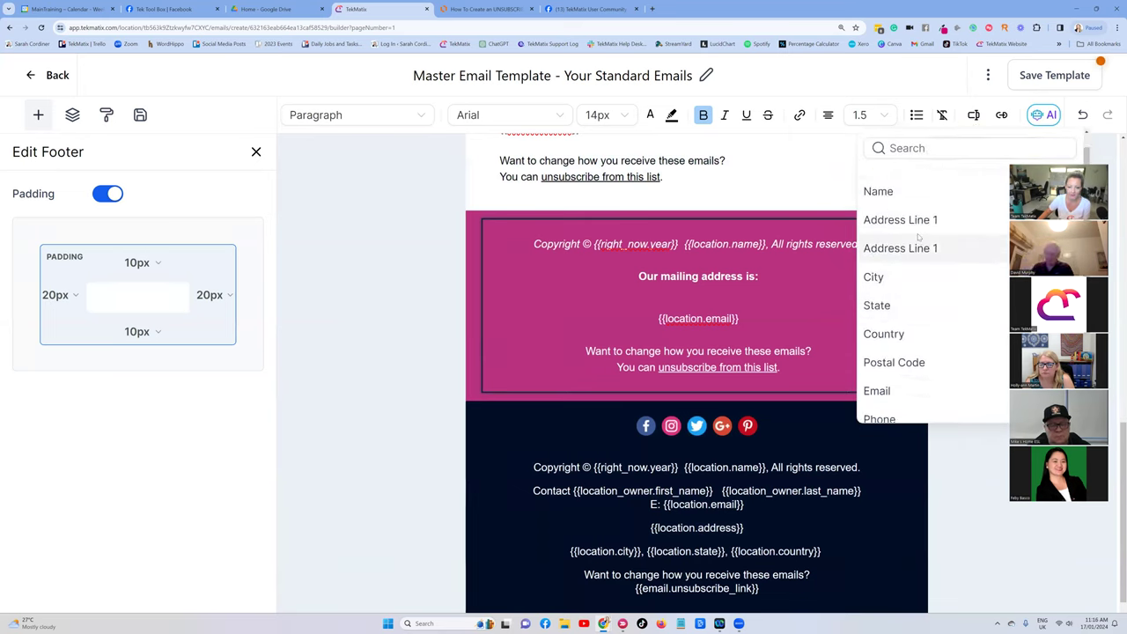
scroll(913, 279, up, 2)
scroll(913, 279, up, 1)
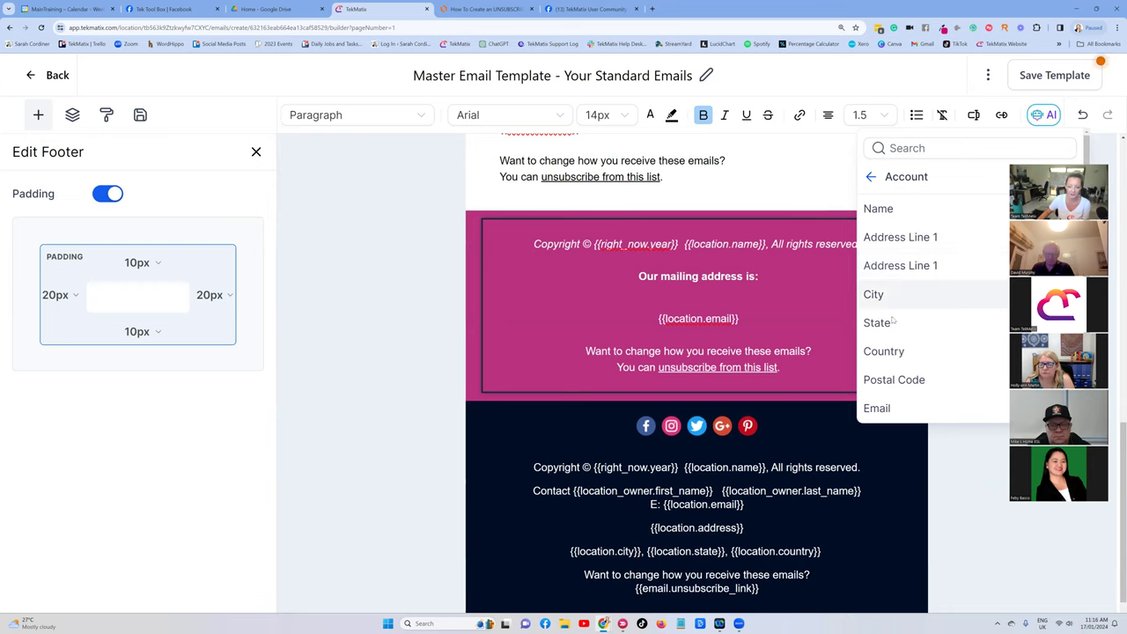
click(706, 302)
Paste a copy of {{location.email}} on the empty line and change it to {{location.address}}.
drag(740, 320, 659, 324)
key(ctrl+c)
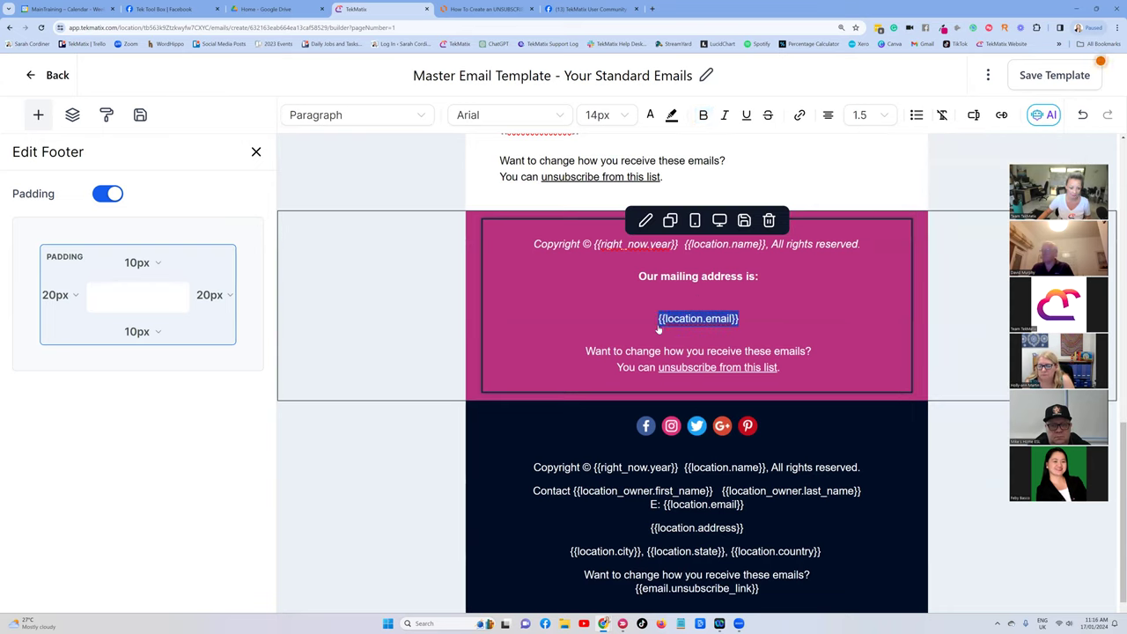
click(694, 298)
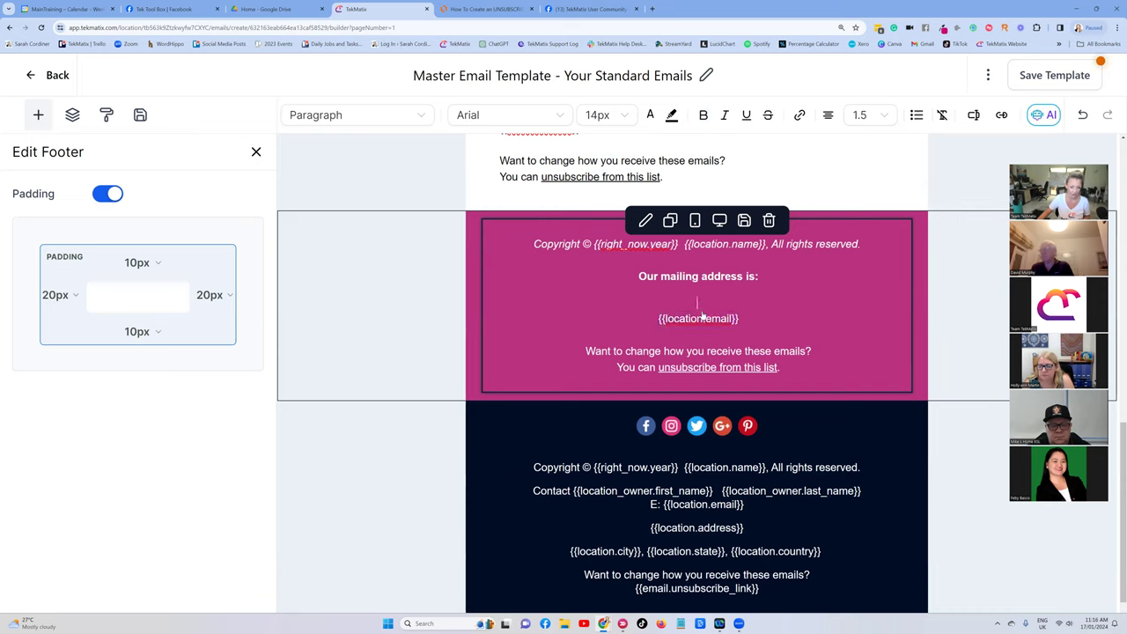
key(ctrl+v)
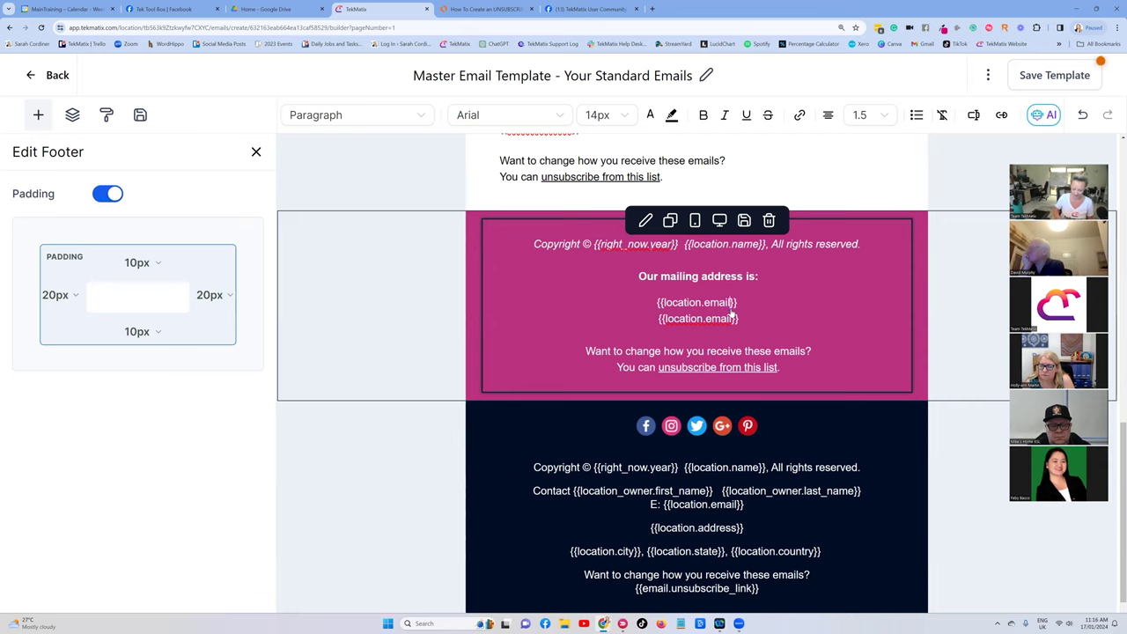
key(BackSpace)
key(BackSpace)
key(BackSpace)
key(BackSpace)
key(BackSpace)
text(addres)
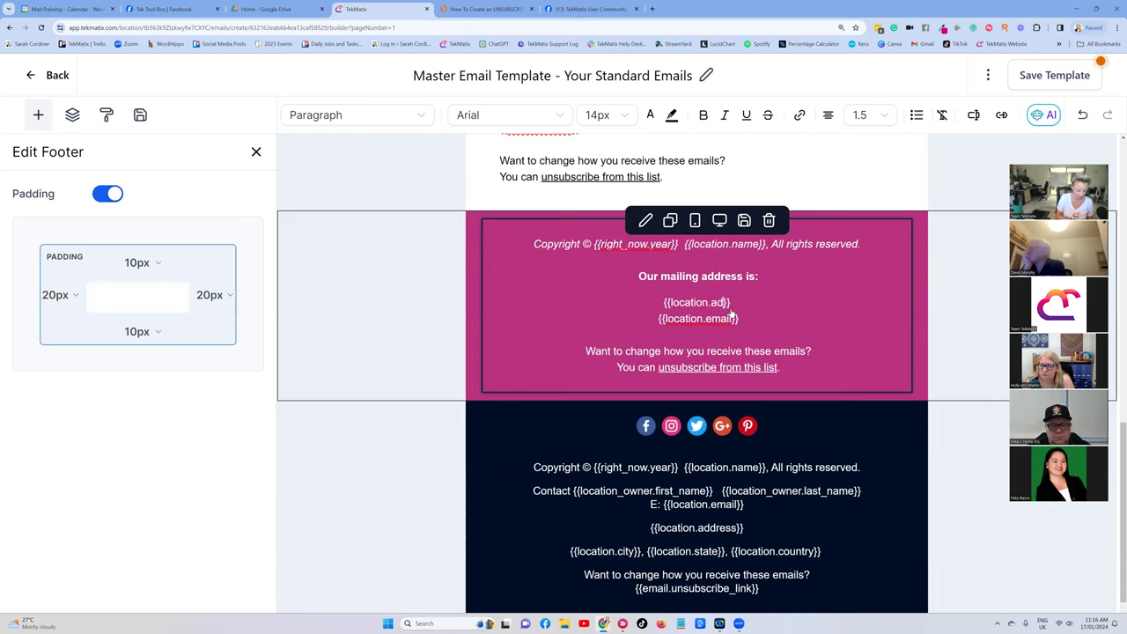
text(s)
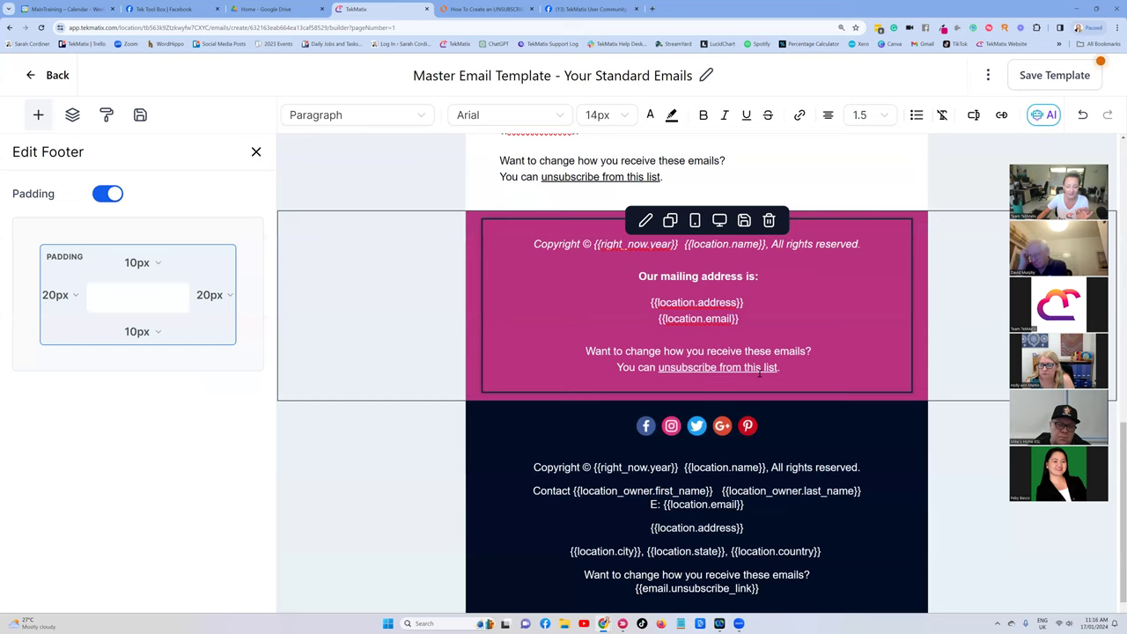
click(490, 11)
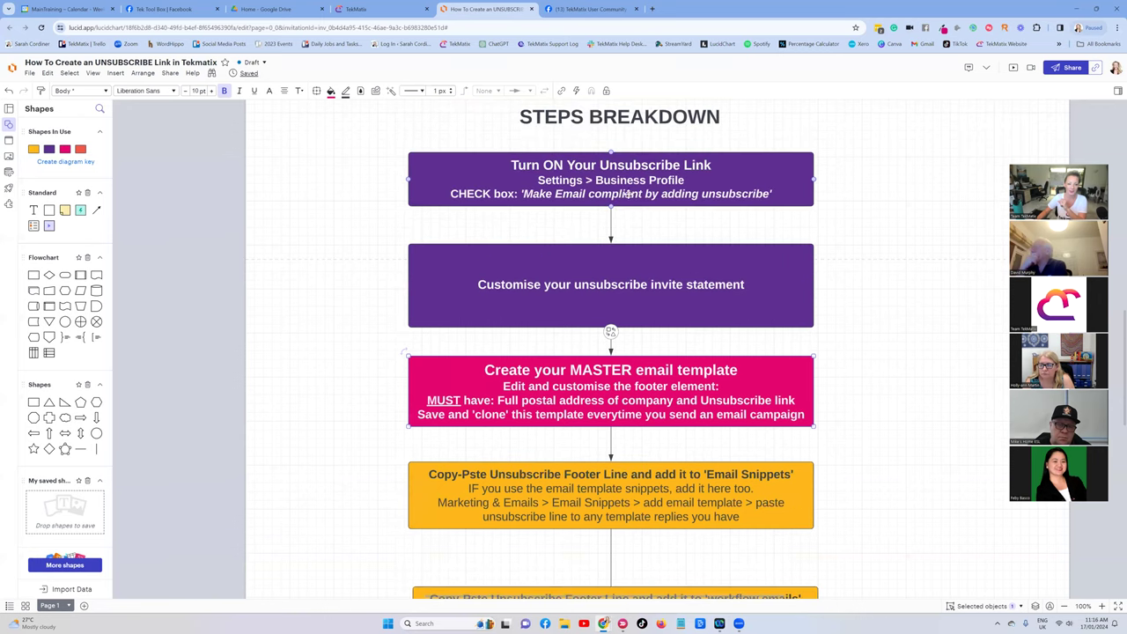
click(370, 9)
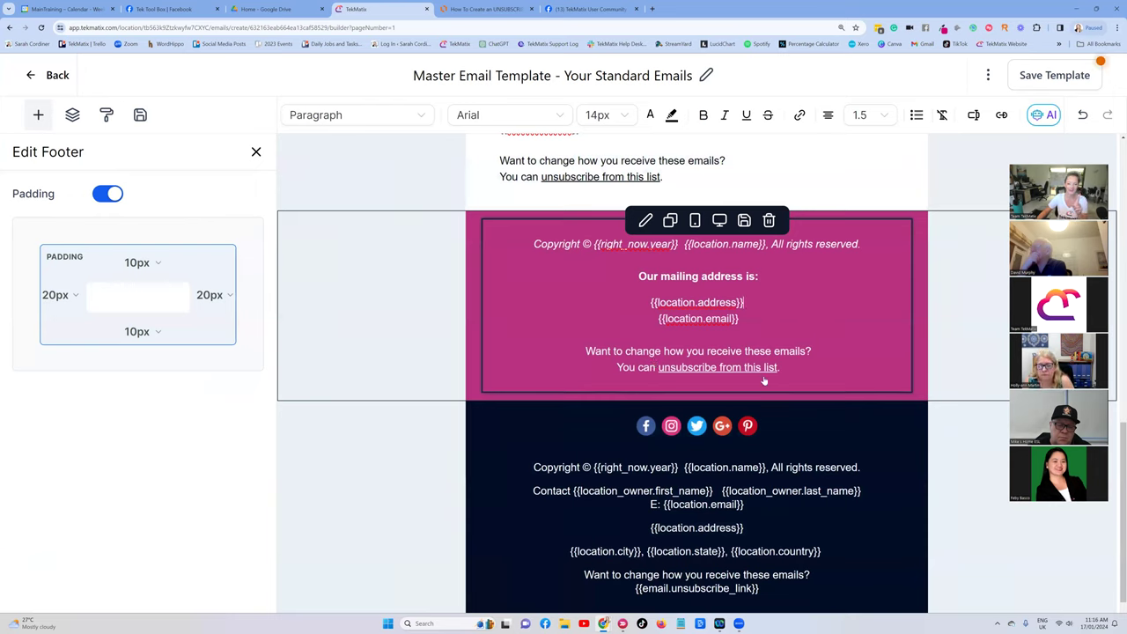
Make the footer's unsubscribe line bold at 16px.
drag(783, 369, 616, 367)
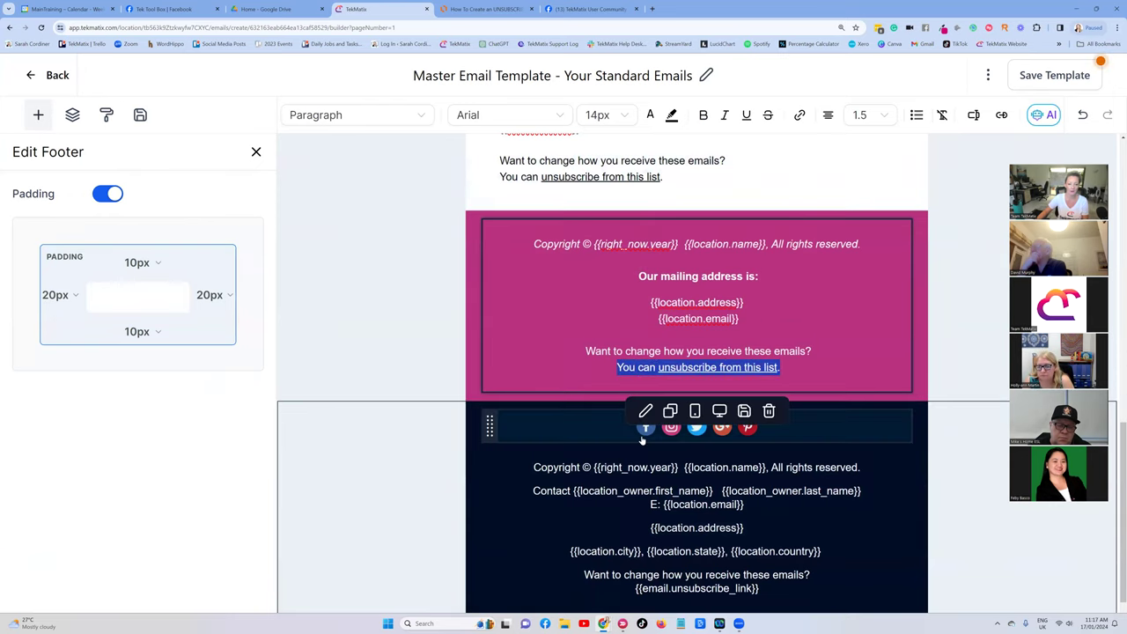
click(703, 116)
click(600, 114)
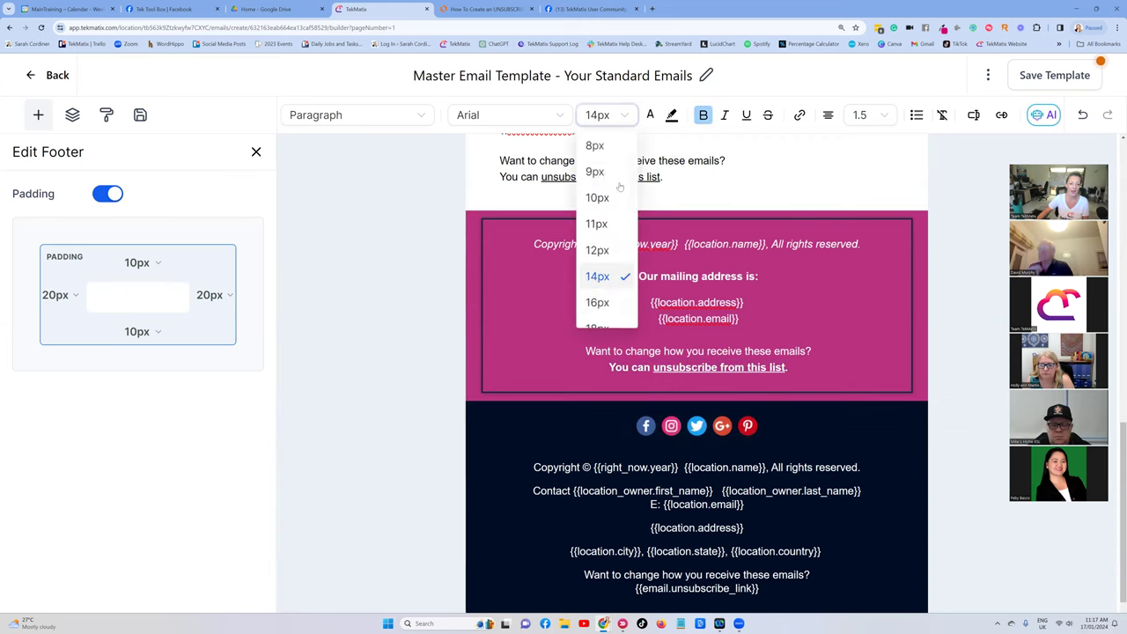
click(599, 303)
Move the unsubscribe line to the top of the footer, above the Copyright line.
drag(801, 369, 597, 369)
key(ctrl+c)
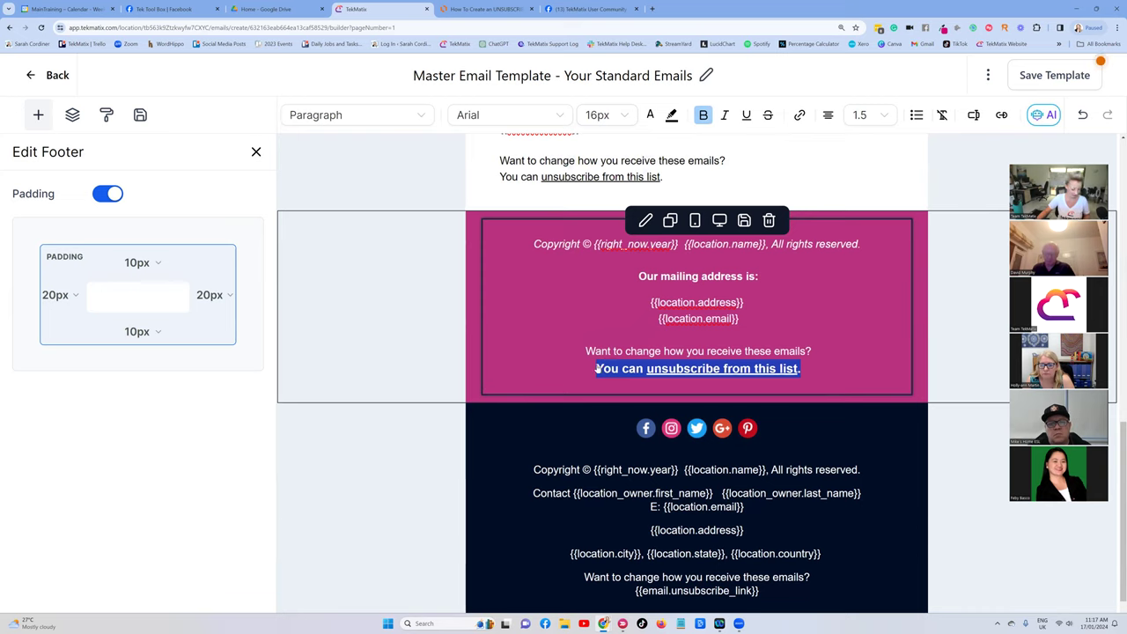
key(BackSpace)
click(535, 245)
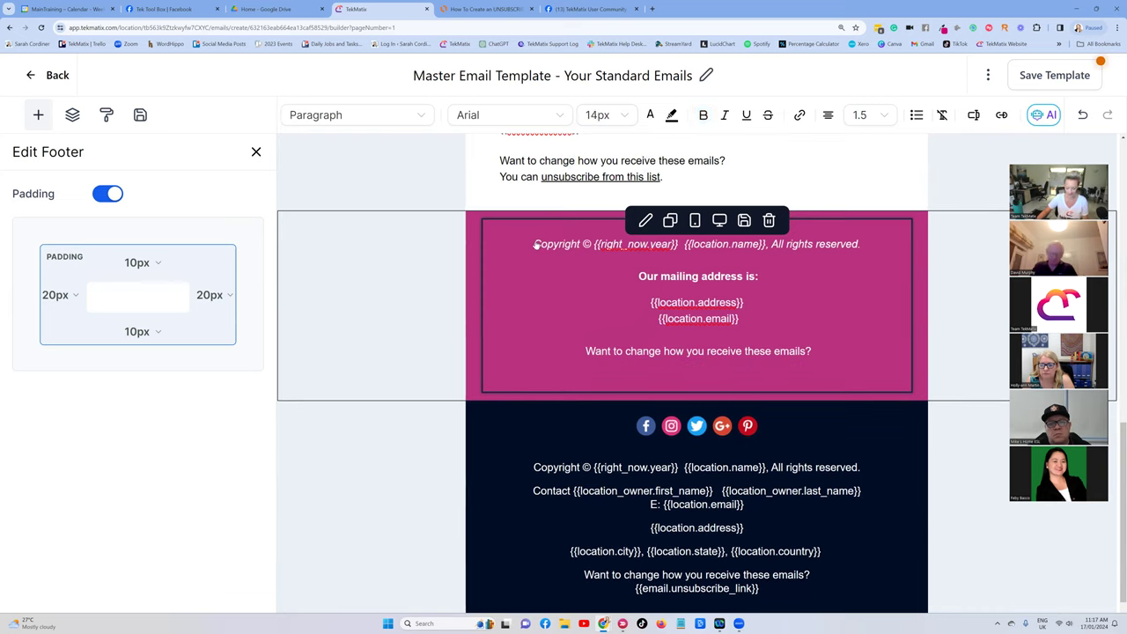
key(Return)
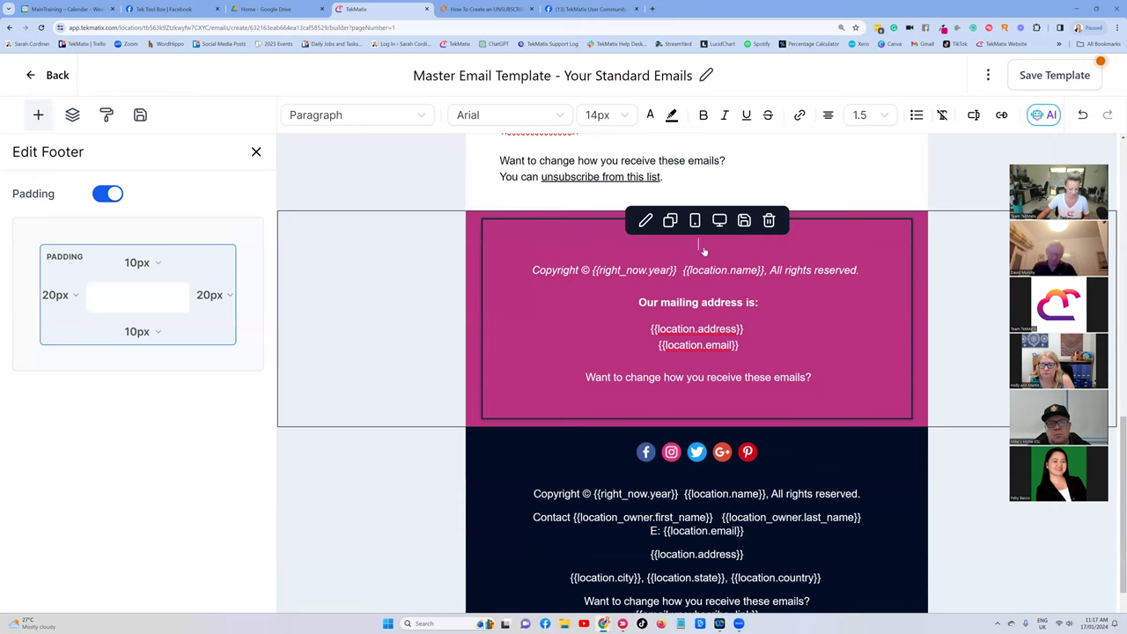
key(ctrl+v)
Move 'Want to change how you receive these emails?' above it, leaving 'You can unsubscribe from this list.' on its own line.
click(833, 381)
drag(818, 379, 575, 381)
key(ctrl+c)
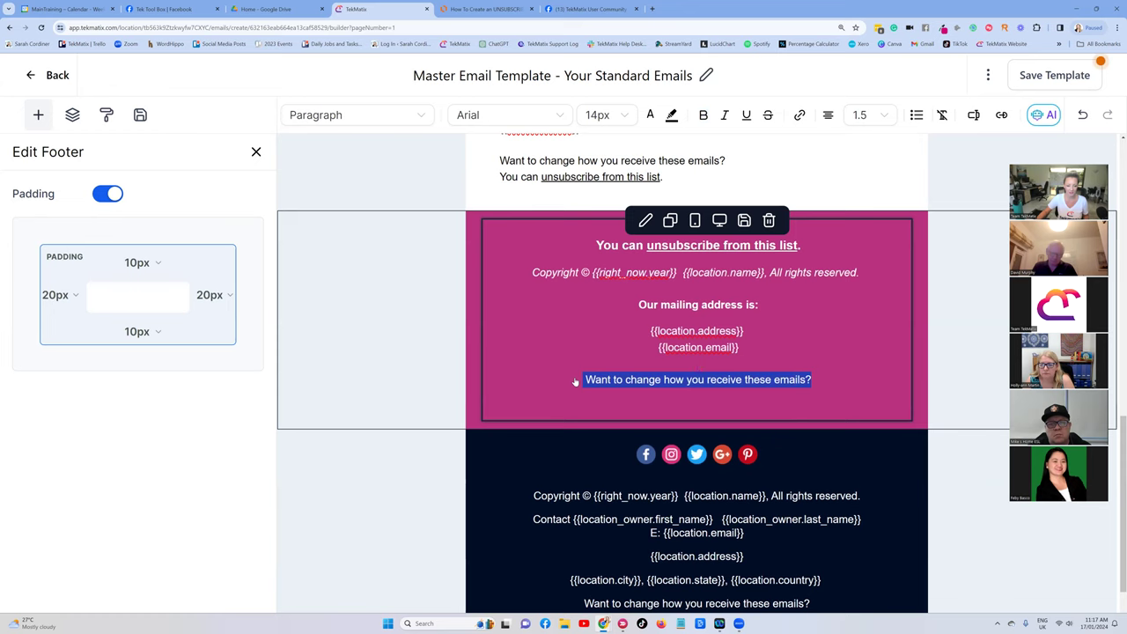
key(BackSpace)
key(BackSpace)
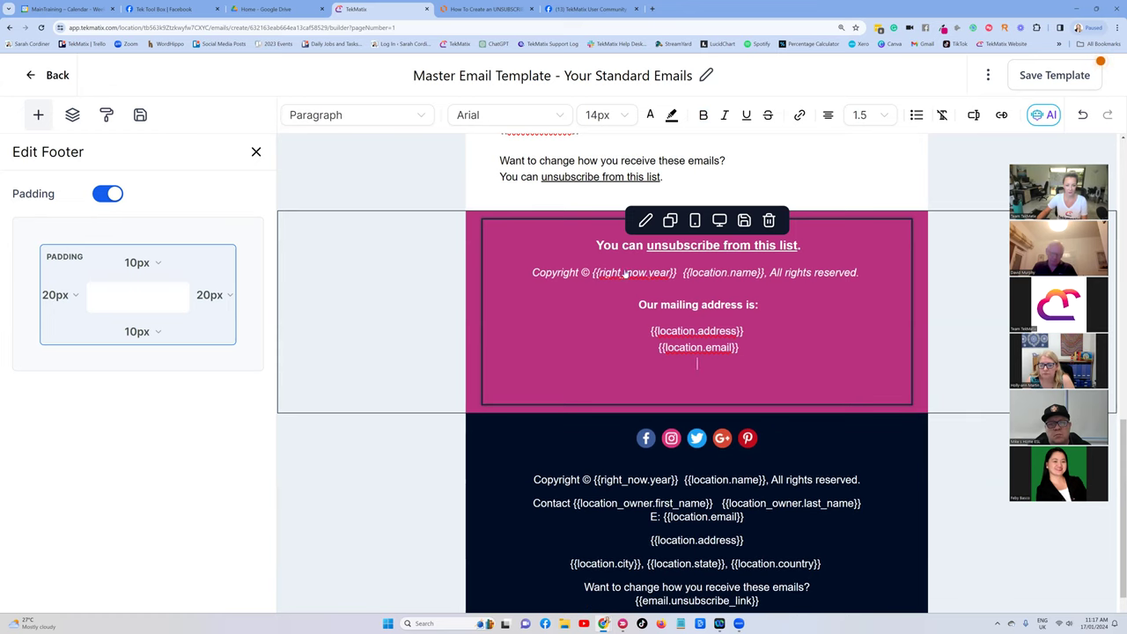
click(597, 247)
key(ctrl+v)
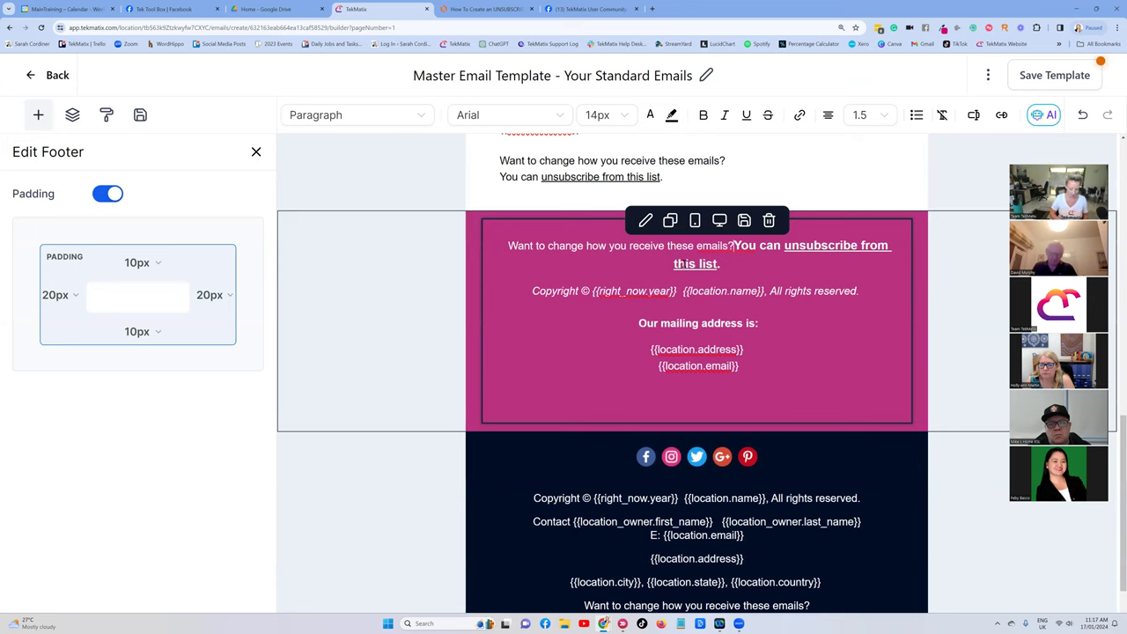
key(Return)
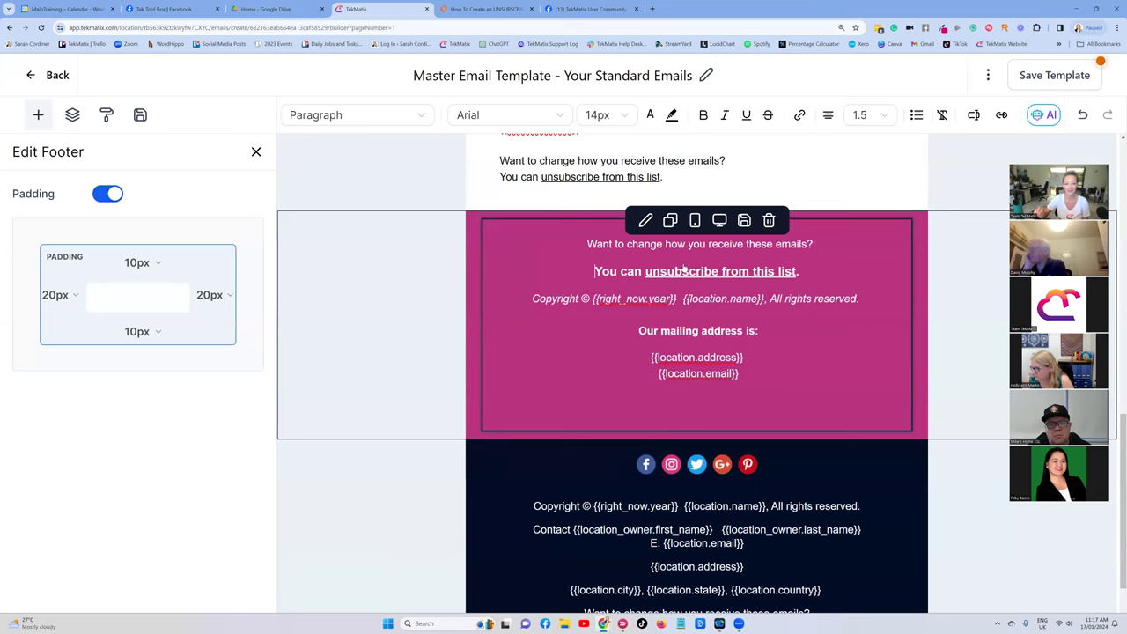
scroll(683, 269, up, 1)
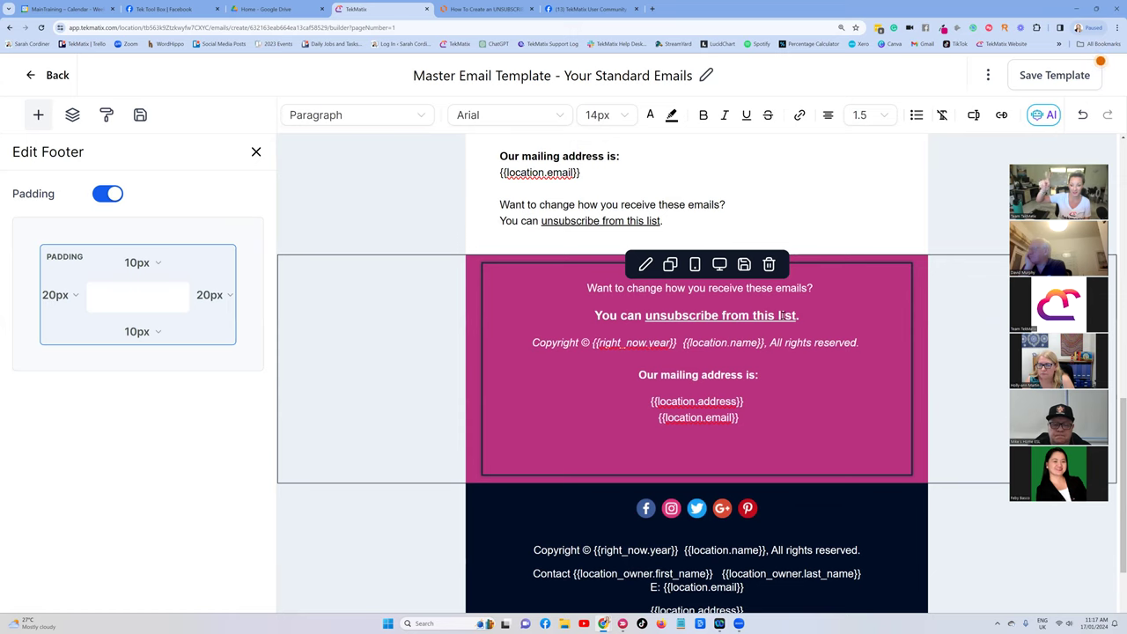
drag(821, 320, 584, 317)
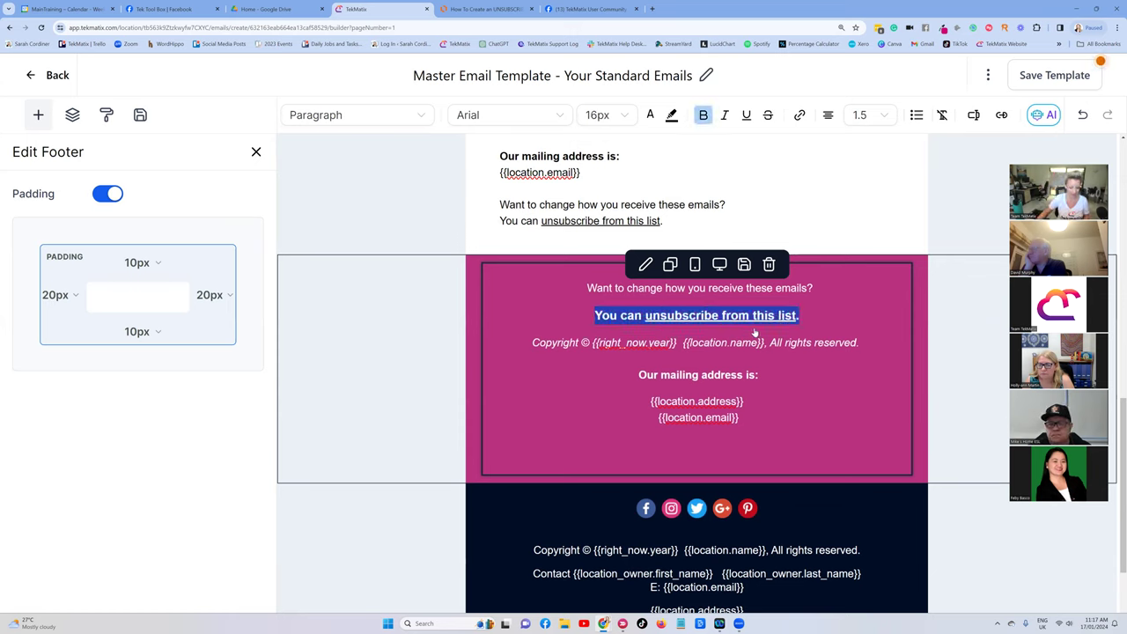
Delete the header image block and add a new top line above the greeting.
scroll(786, 337, up, 15)
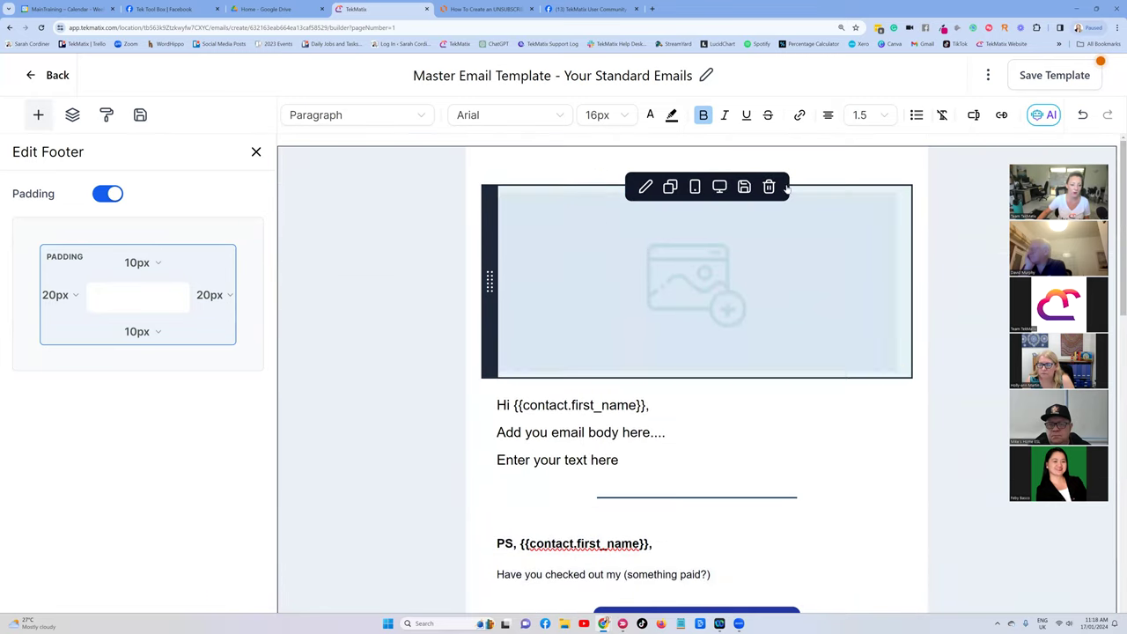
click(769, 188)
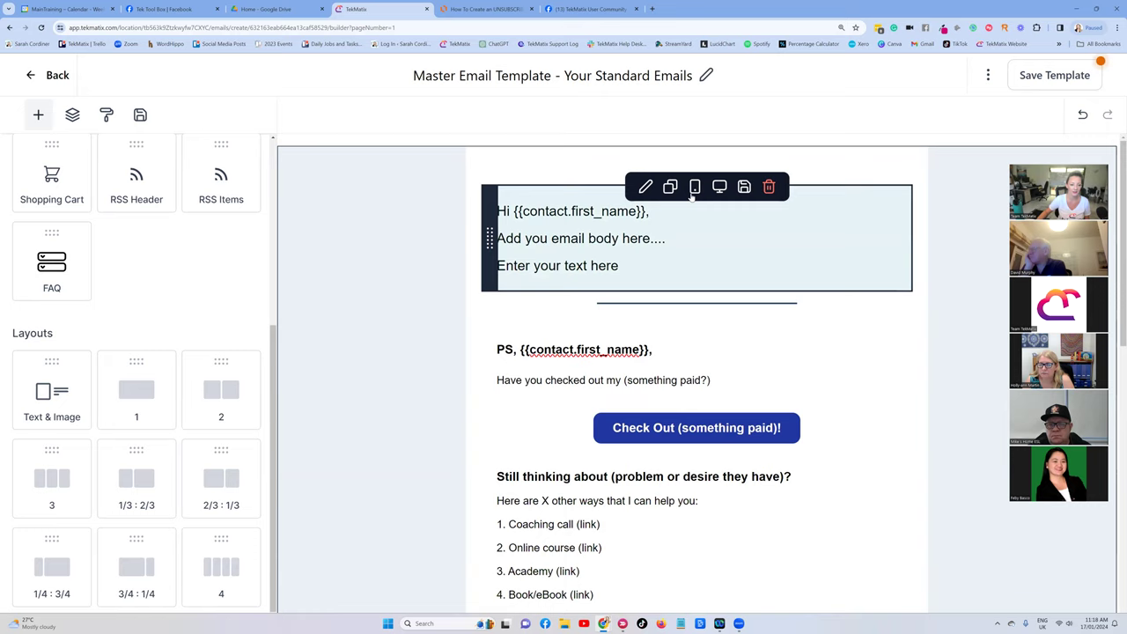
click(508, 209)
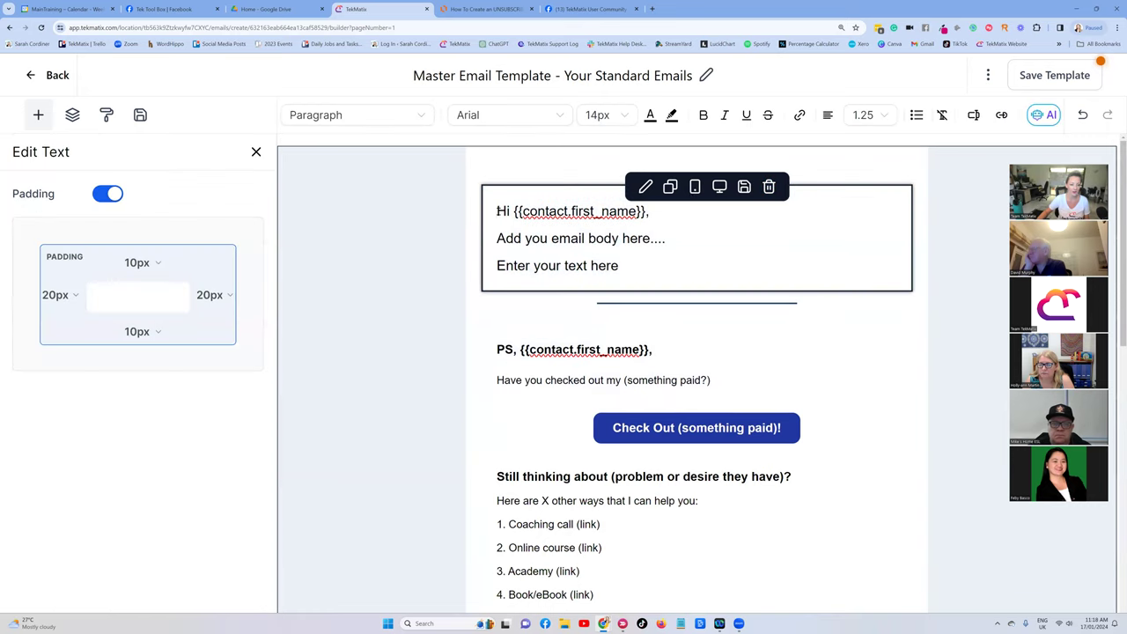
key(Return)
key(Return)
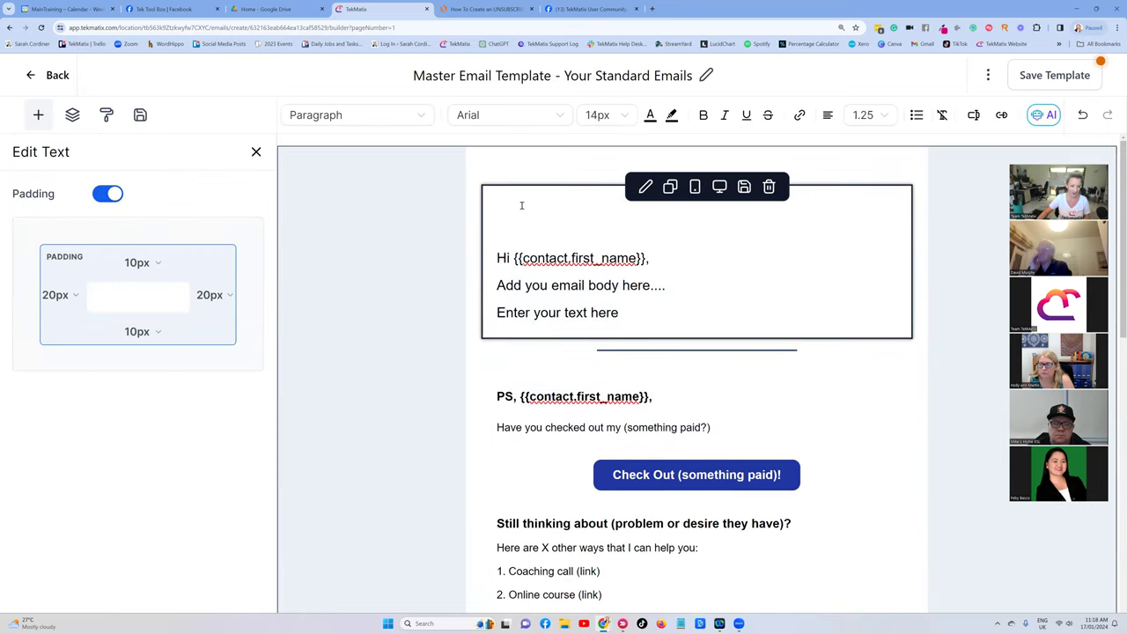
click(532, 203)
drag(709, 212, 659, 216)
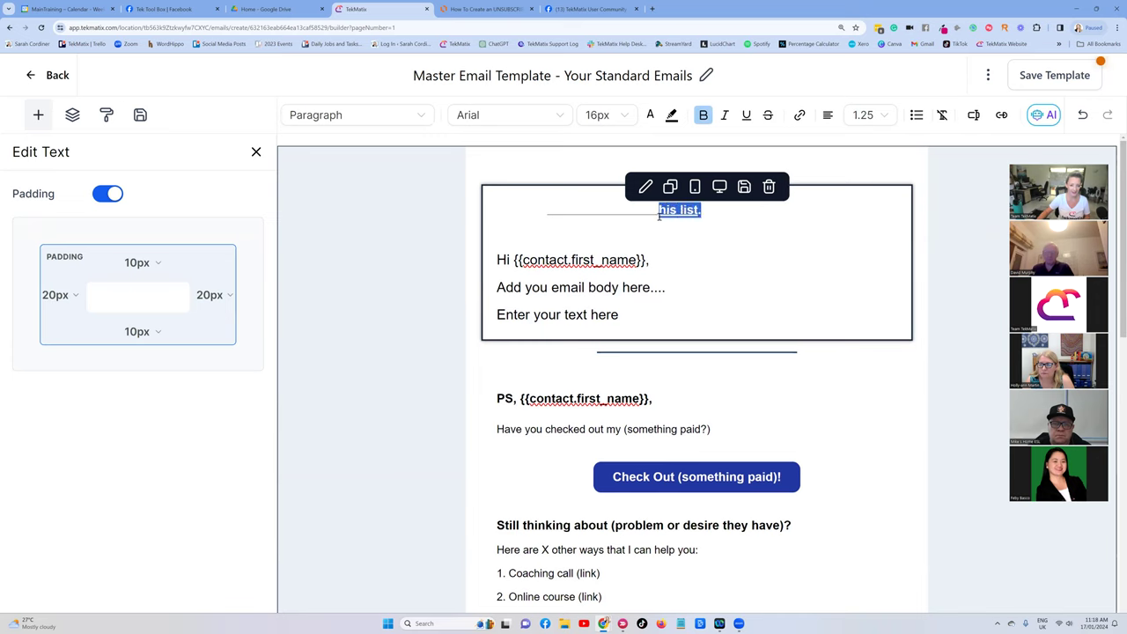
key(BackSpace)
click(565, 230)
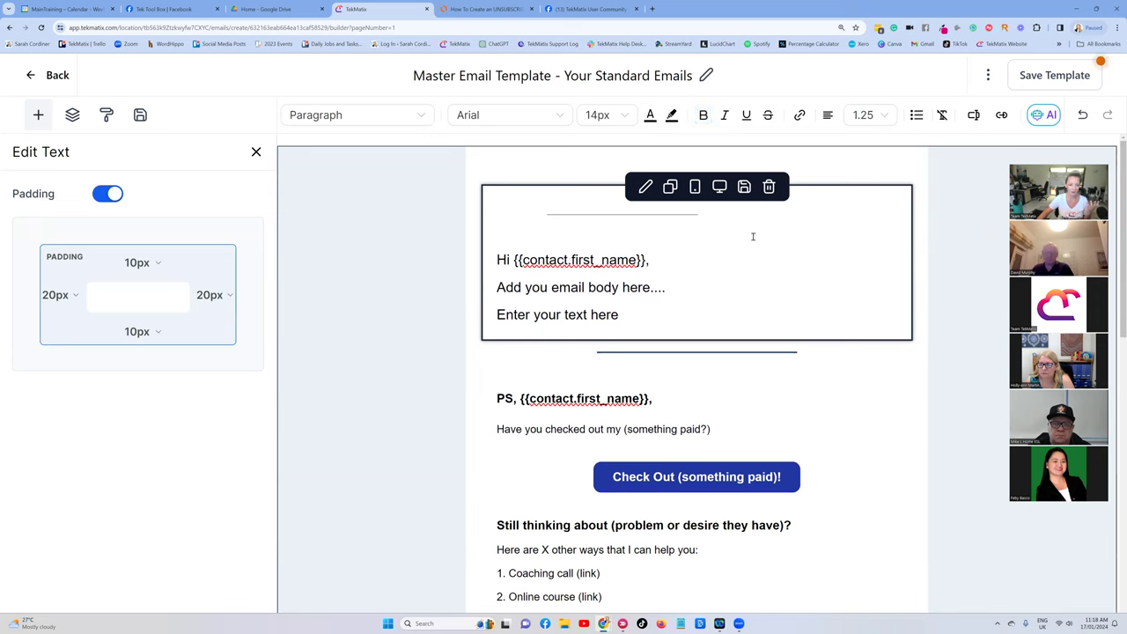
Make the new top unsubscribe line red #CD0630 and centre it.
drag(701, 212, 496, 211)
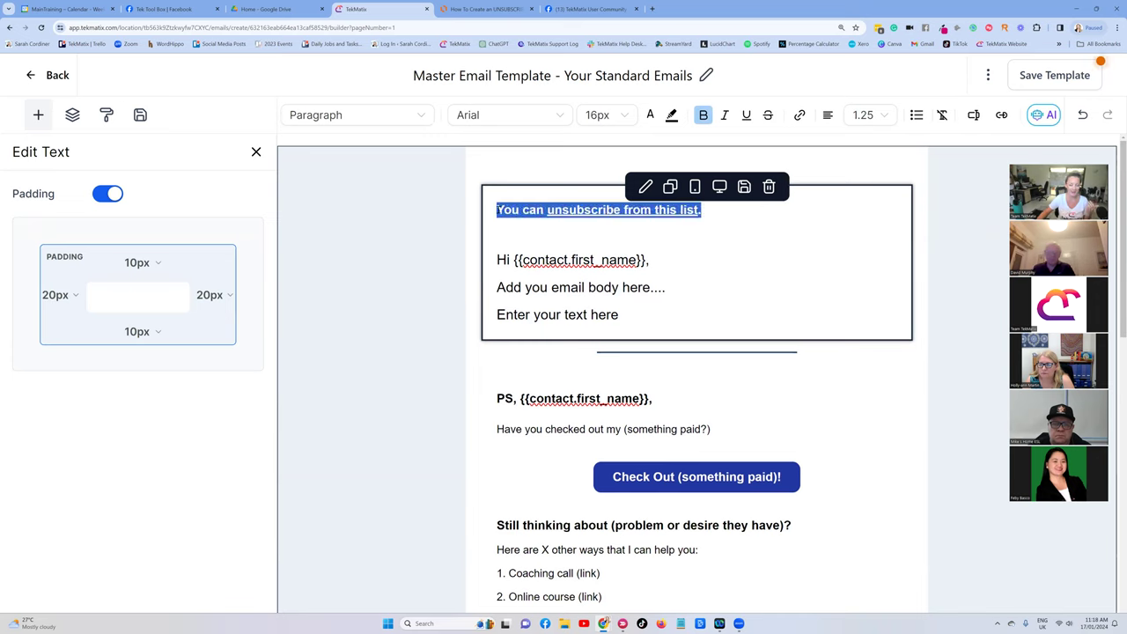
click(650, 115)
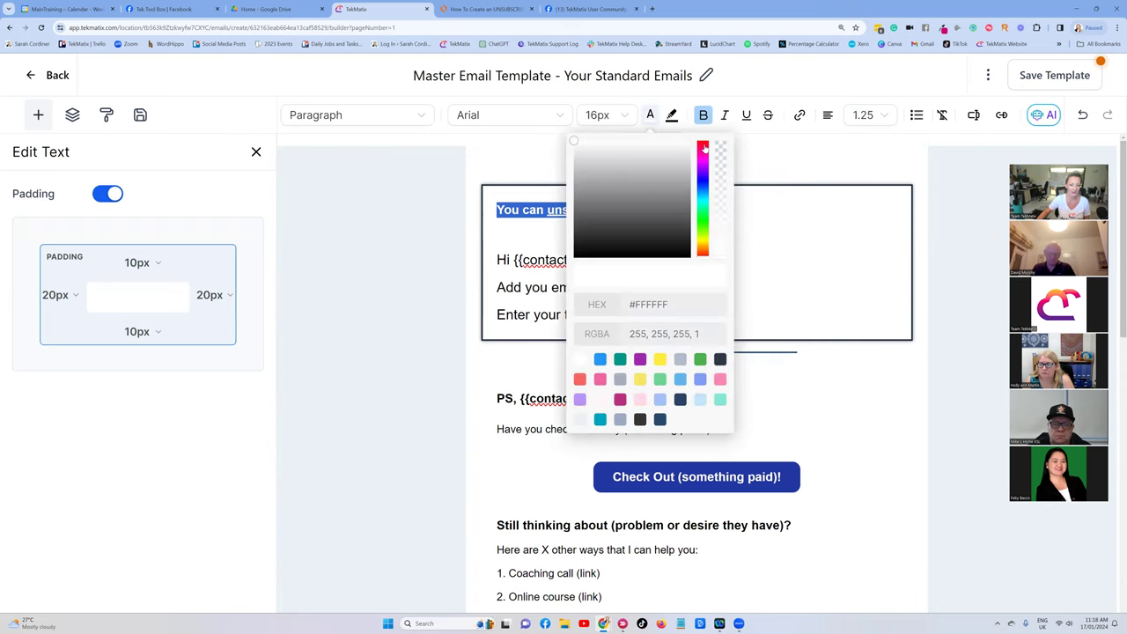
click(704, 148)
click(692, 144)
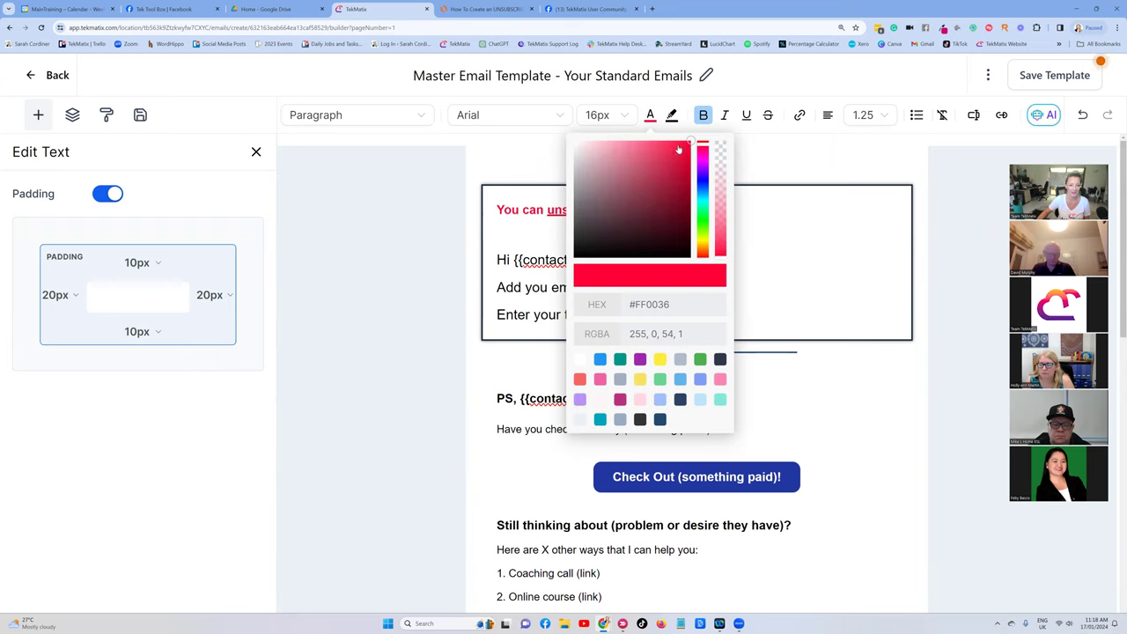
click(686, 164)
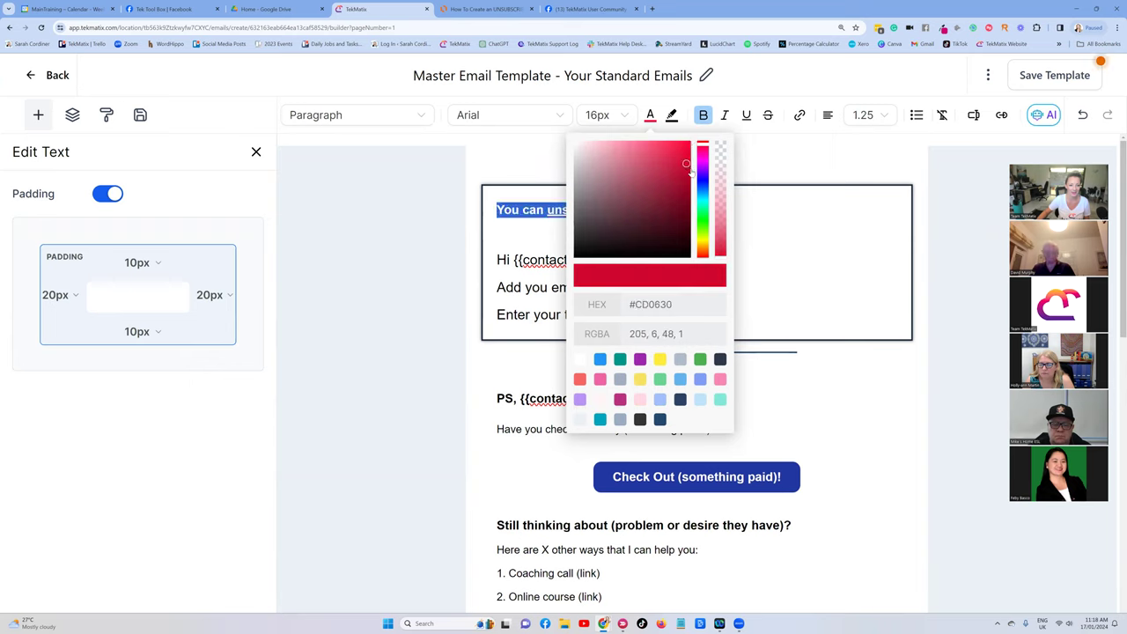
click(520, 229)
drag(713, 211, 495, 211)
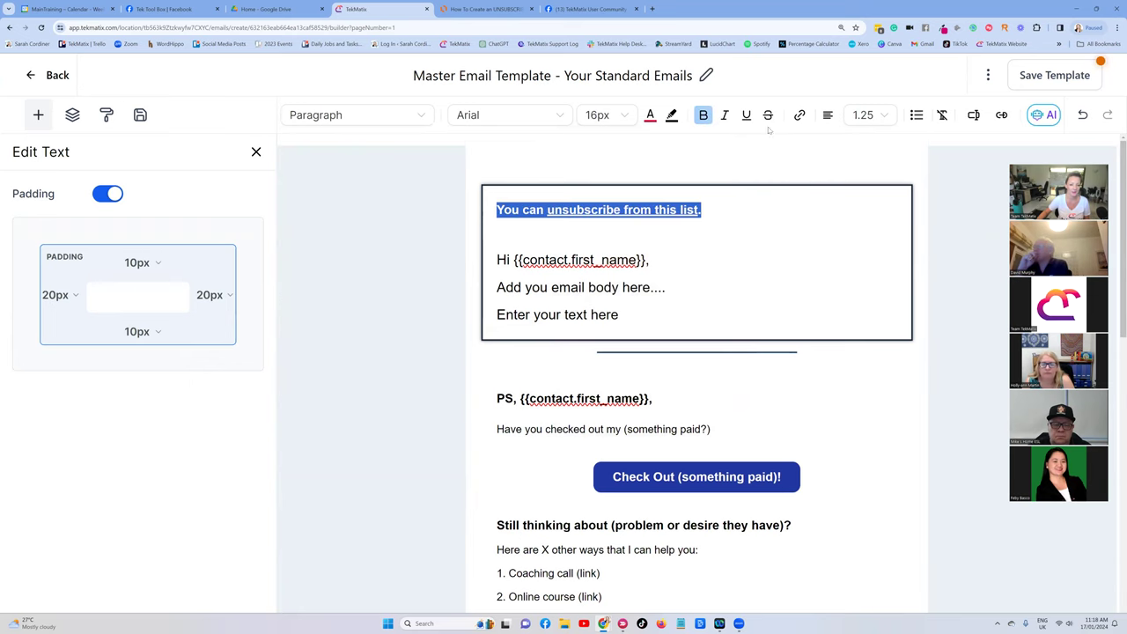
click(828, 116)
click(815, 144)
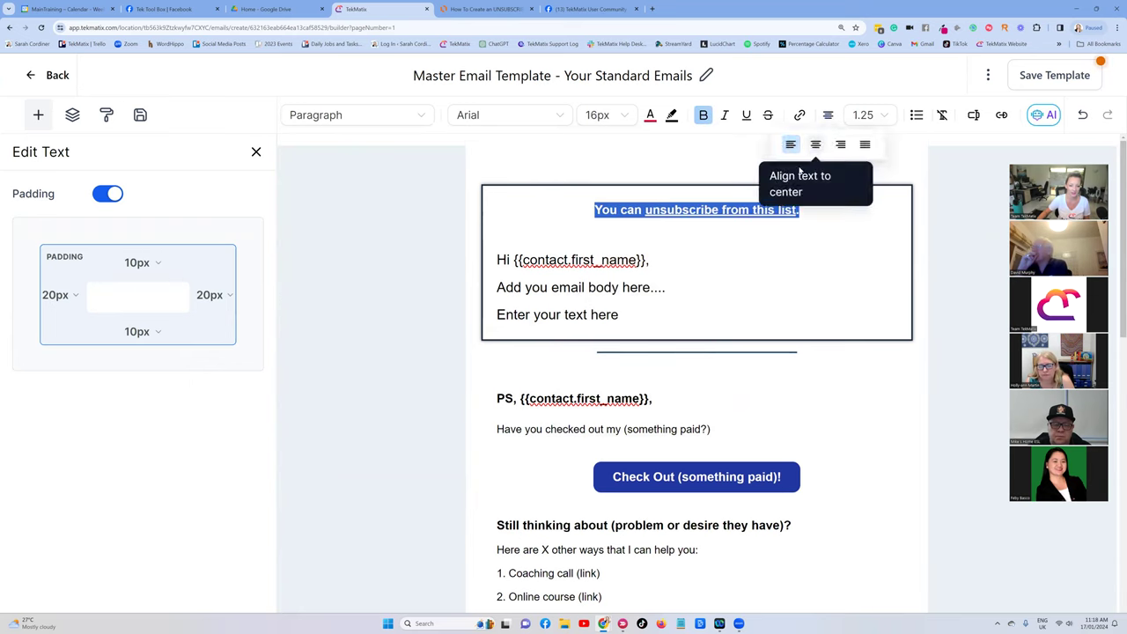
click(576, 211)
Reword the top line to 'If you want to STOP getting emails from me:'.
drag(642, 210, 594, 210)
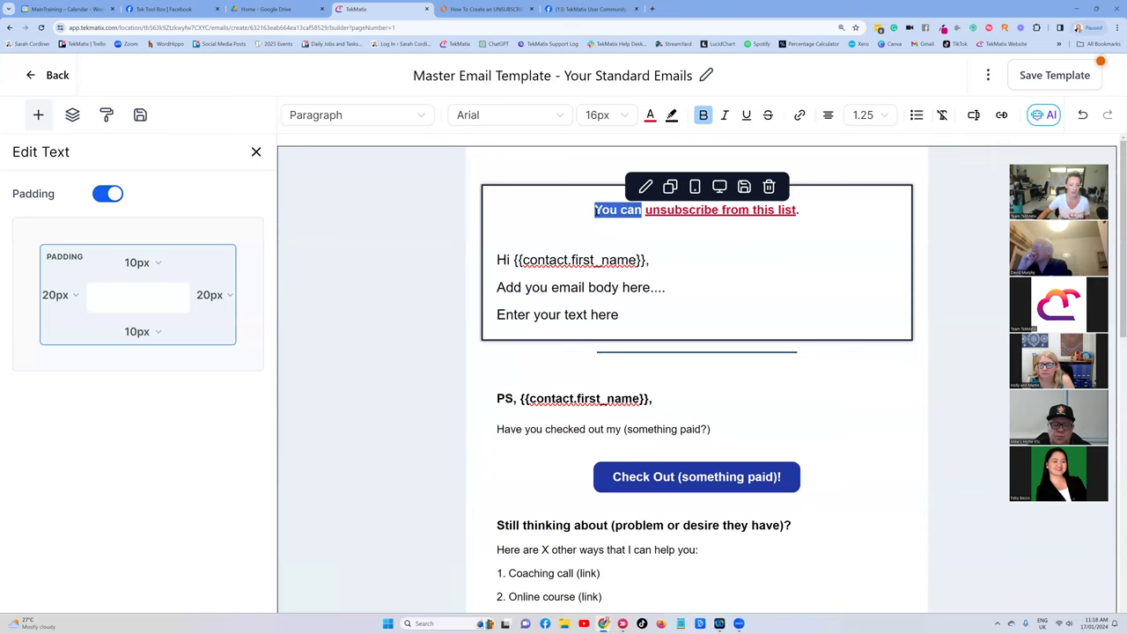
text(If your)
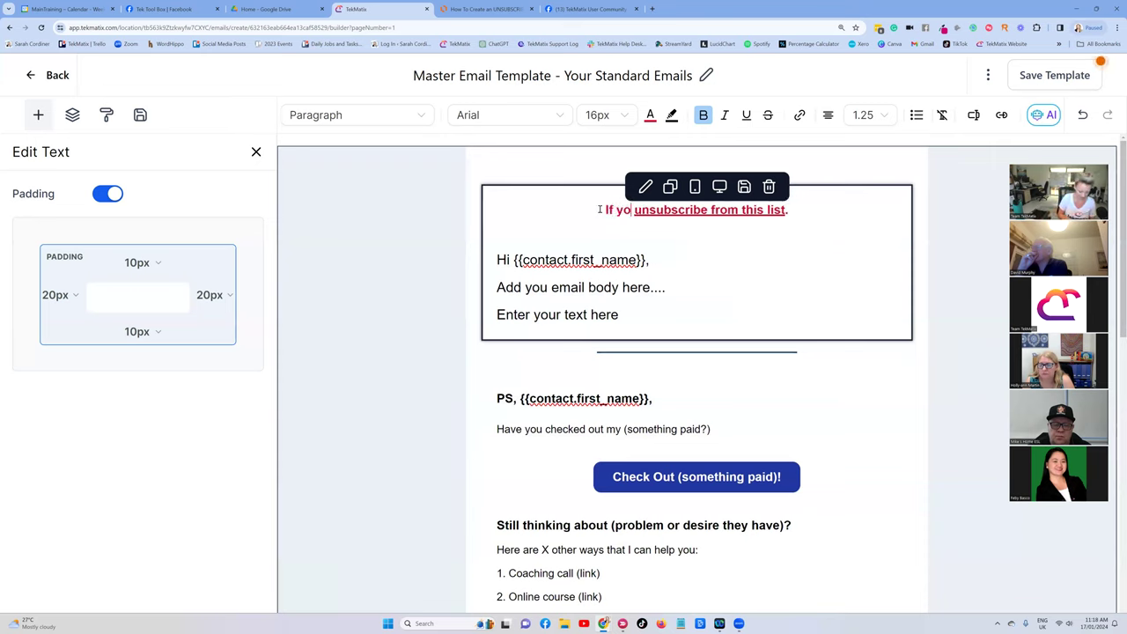
key(BackSpace)
text(want to st)
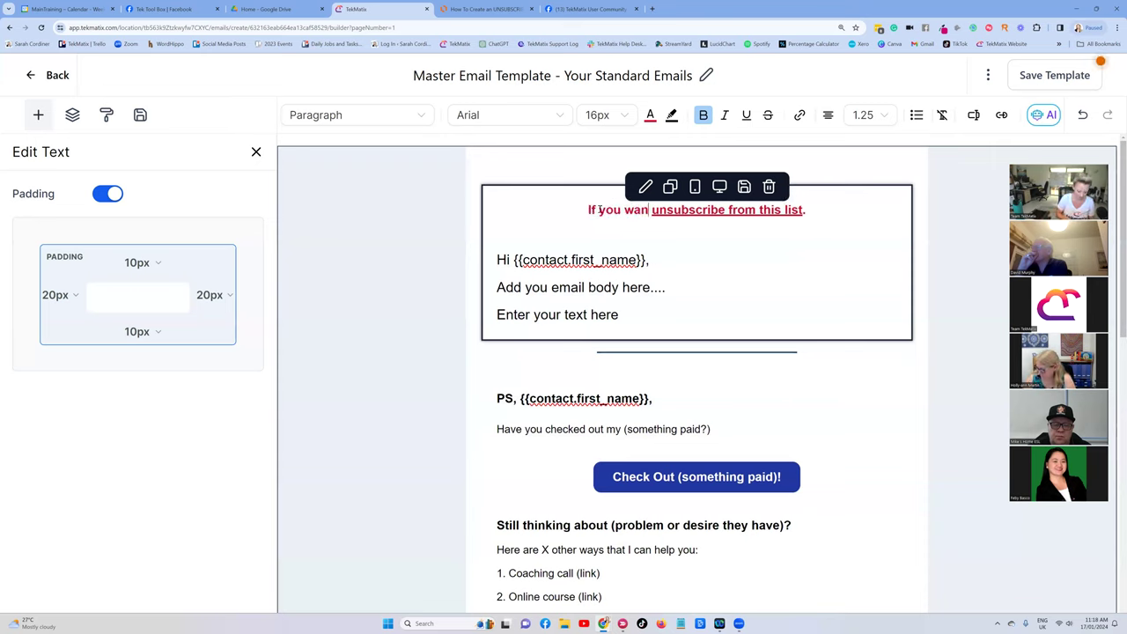
key(BackSpace)
key(BackSpace)
key(Caps_Lock)
text(STOP)
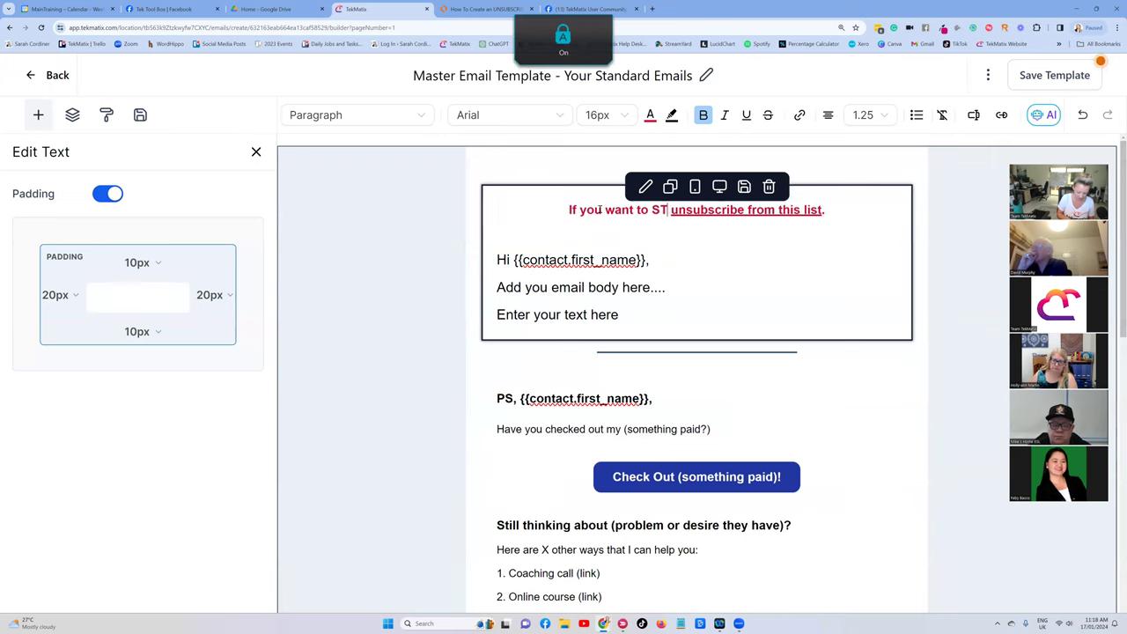
key(Caps_Lock)
text(getting emails from me)
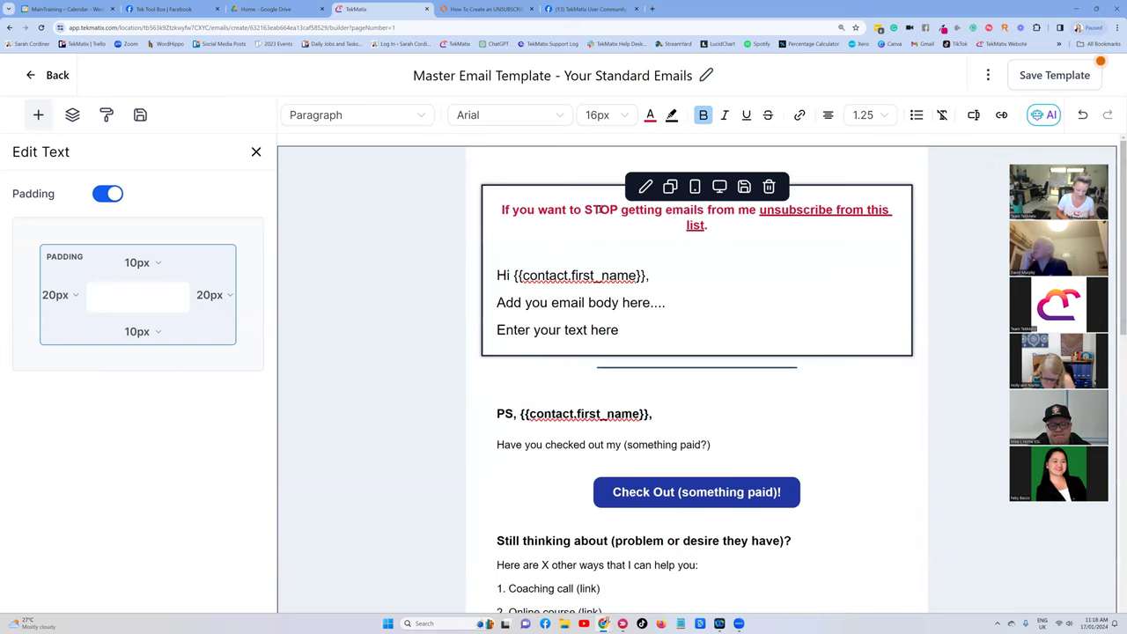
text(:)
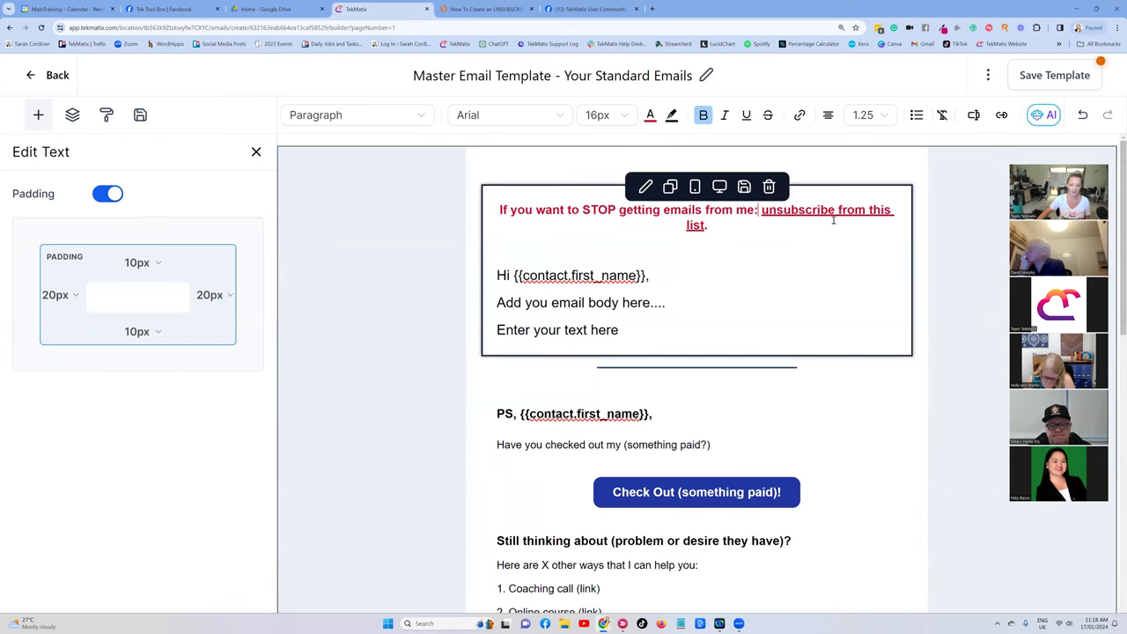
Select the top line's unsubscribe link, then select the pink footer's unsubscribe link text.
click(840, 210)
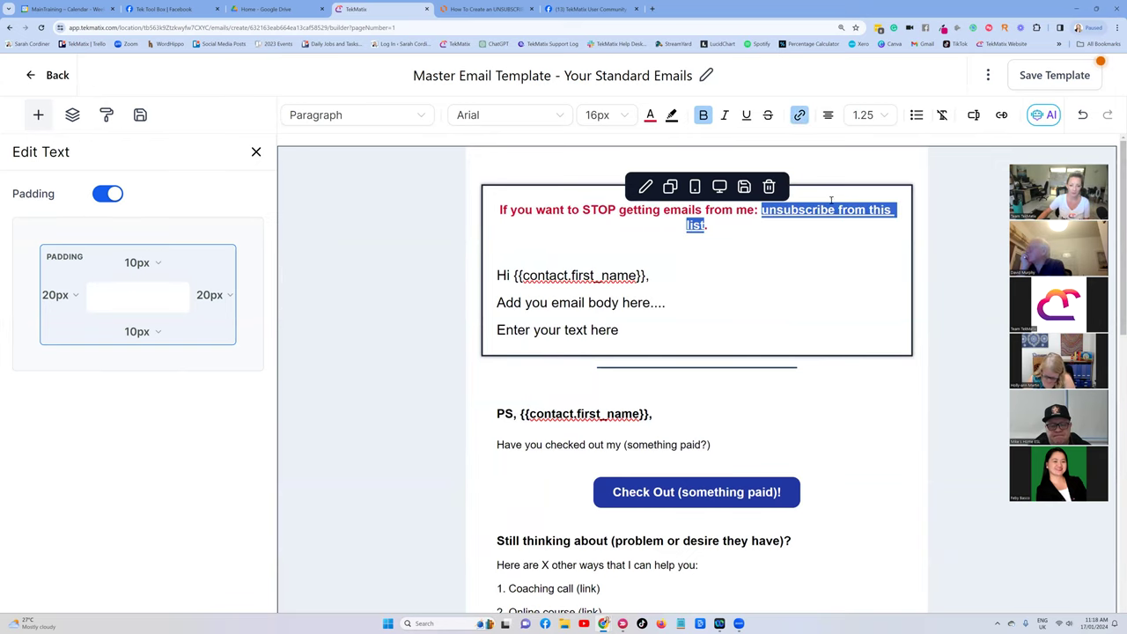
scroll(838, 237, down, 1)
click(838, 236)
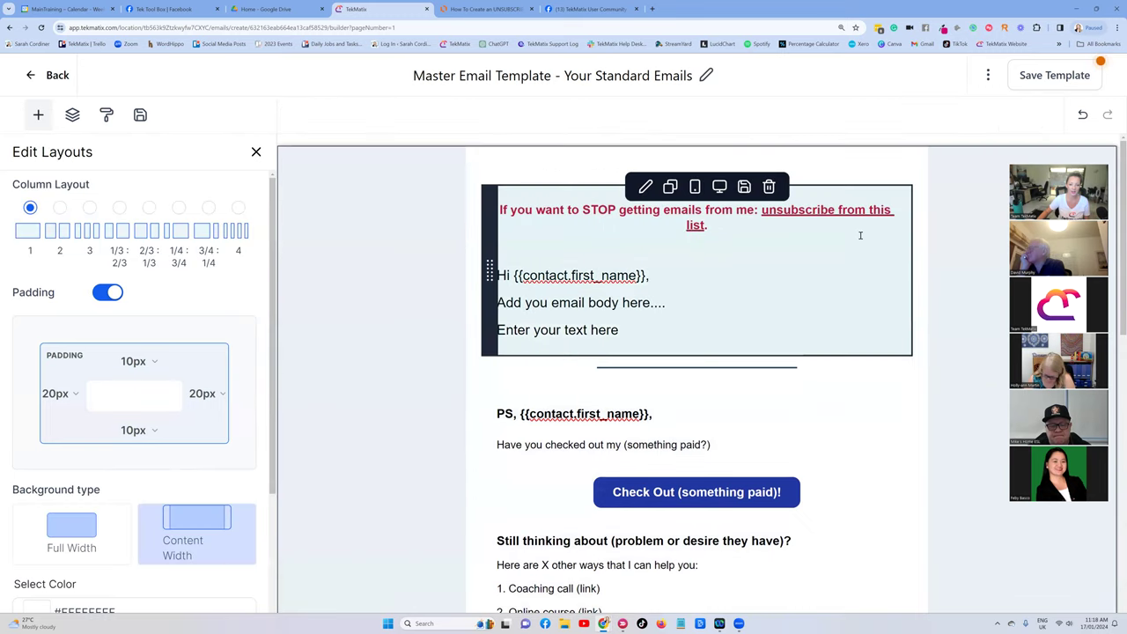
scroll(757, 253, down, 8)
scroll(729, 343, down, 3)
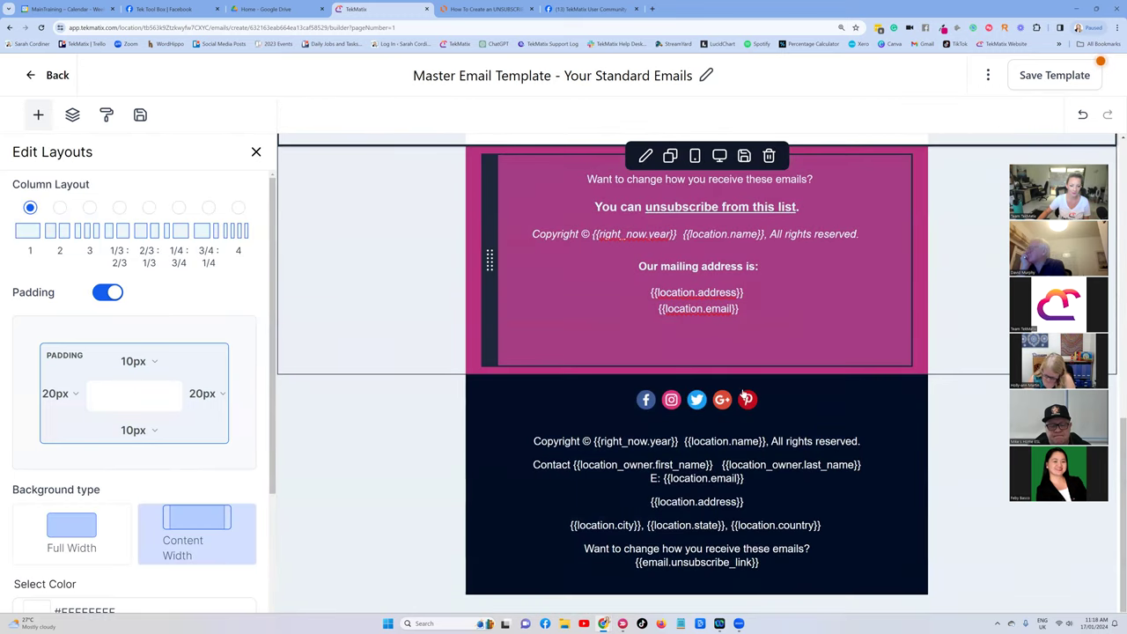
scroll(742, 251, up, 9)
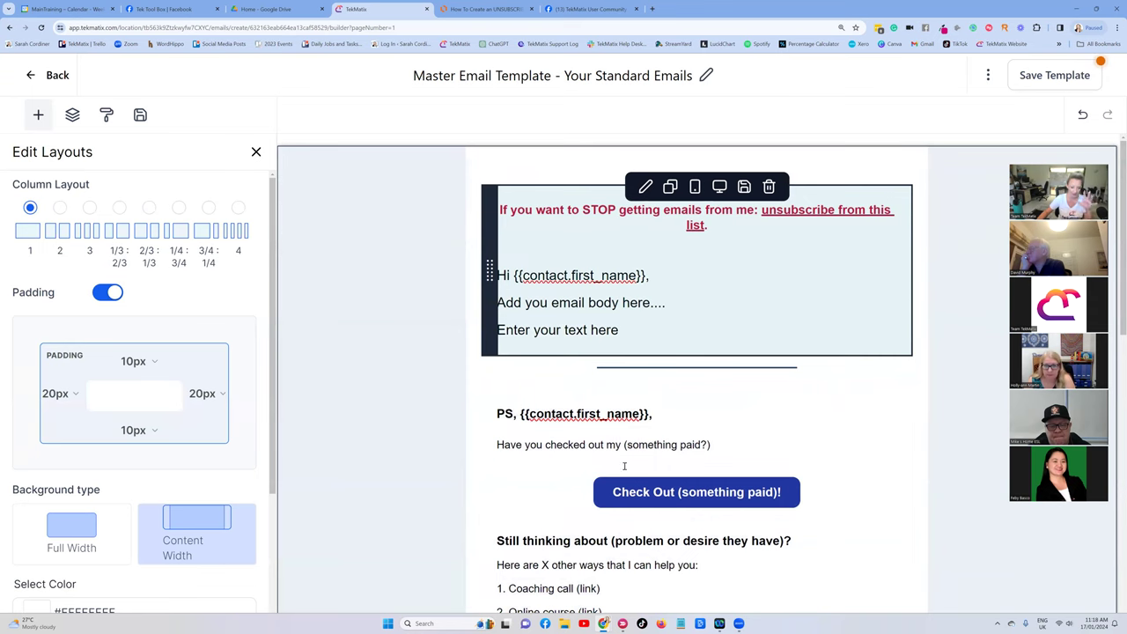
scroll(624, 466, down, 4)
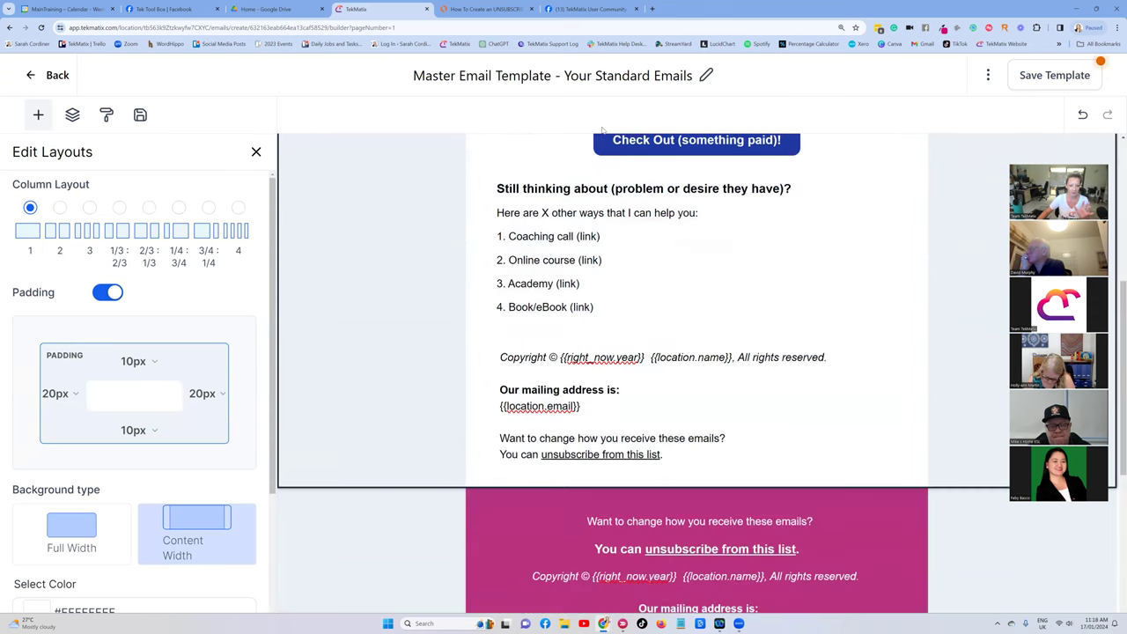
scroll(632, 334, down, 3)
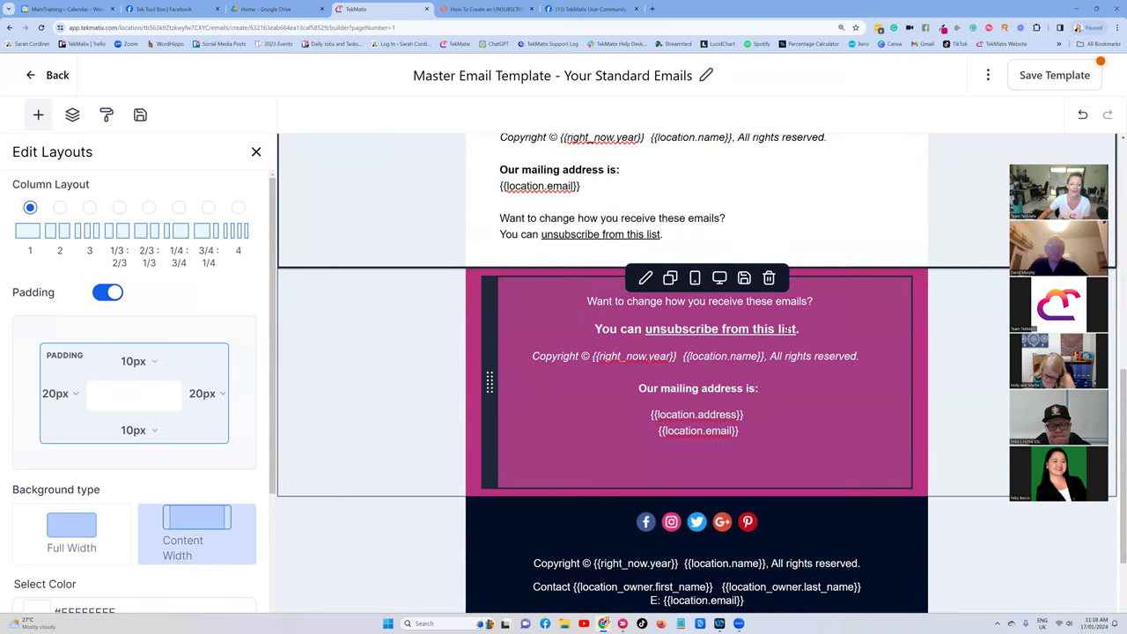
drag(800, 329, 645, 329)
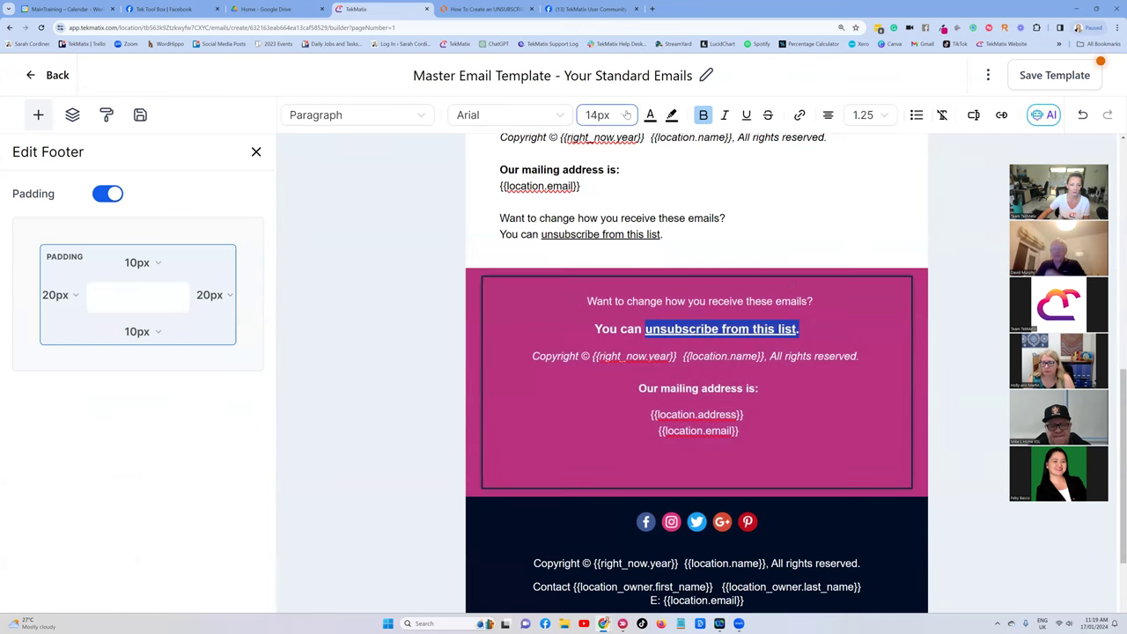
Enlarge the pink footer's unsubscribe link to 18px.
click(626, 116)
click(616, 301)
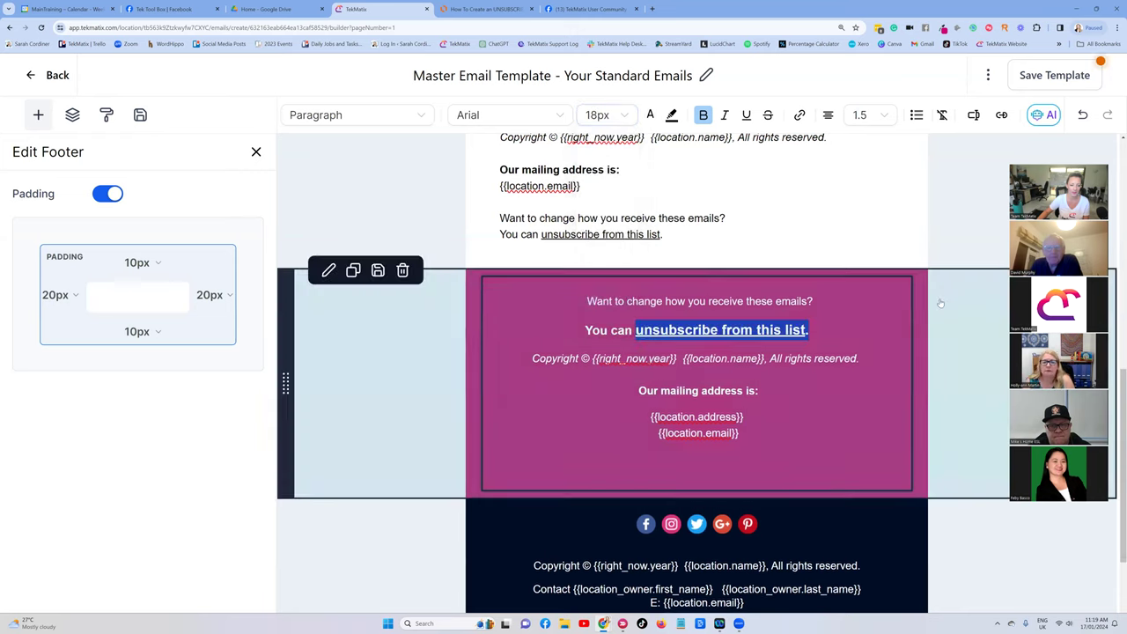
click(940, 303)
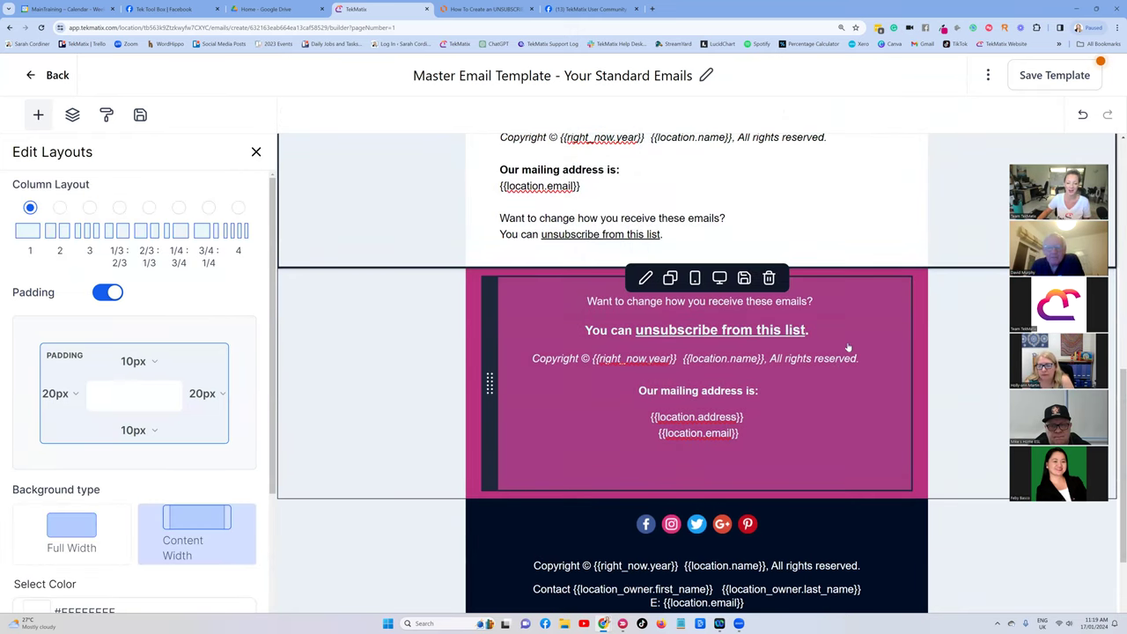
Scroll through the email from the red top line down to the pink and dark footers.
scroll(850, 290, up, 5)
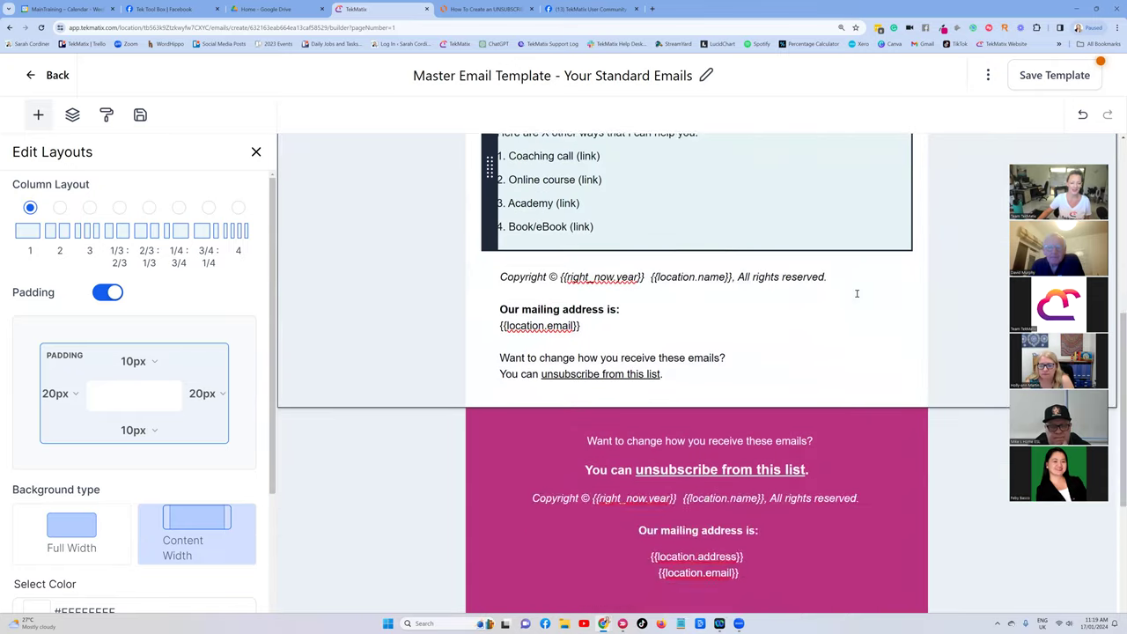
scroll(696, 352, up, 2)
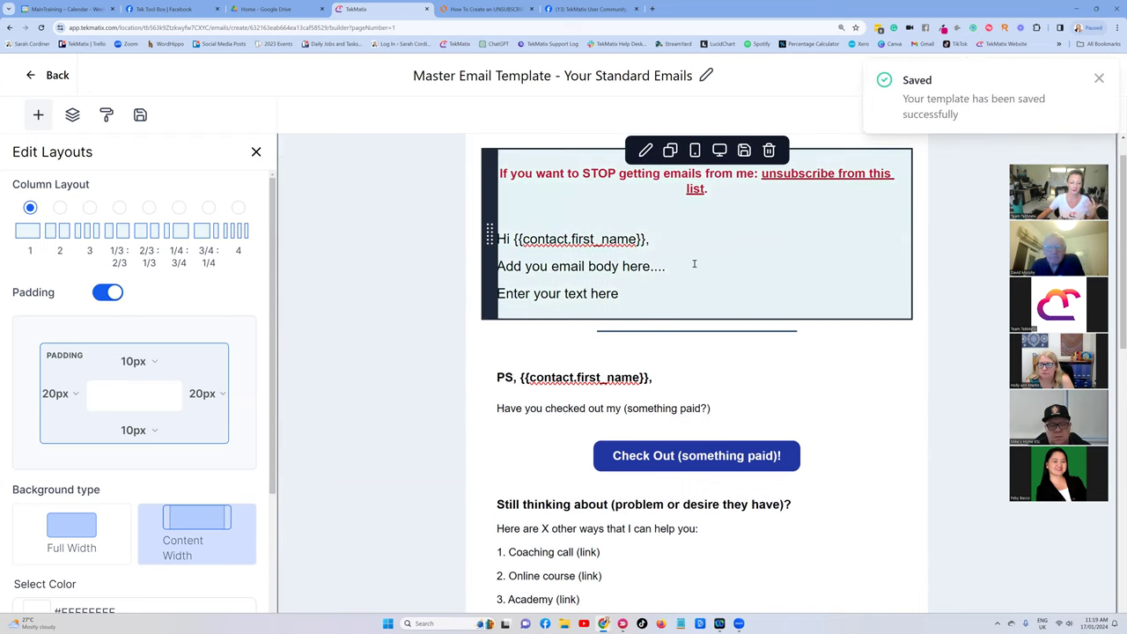
scroll(696, 282, down, 5)
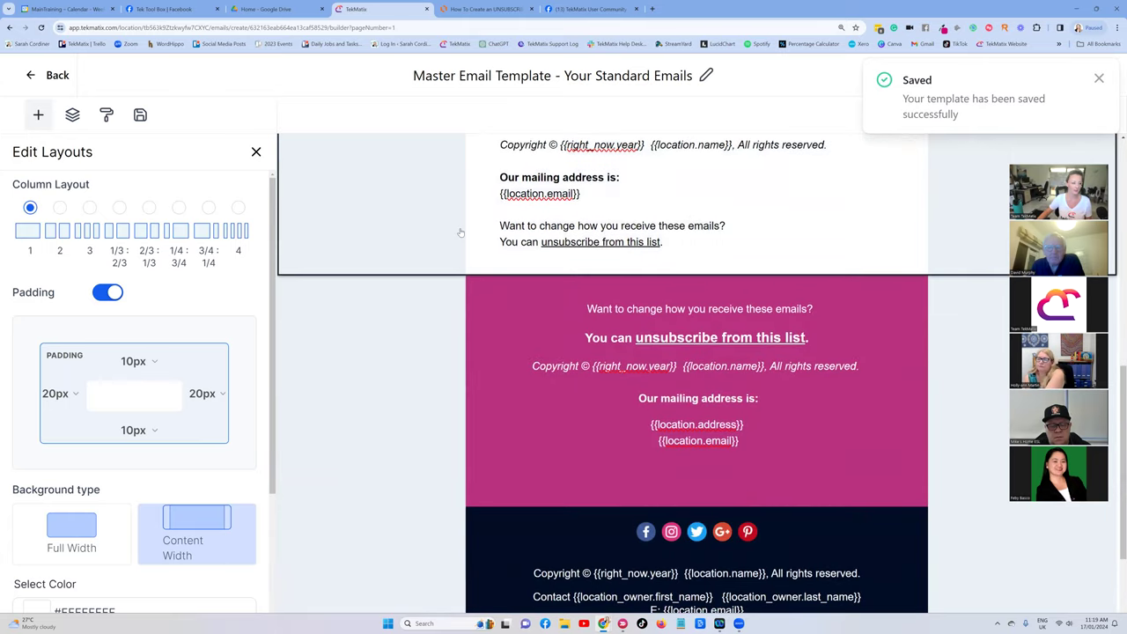
scroll(671, 449, down, 1)
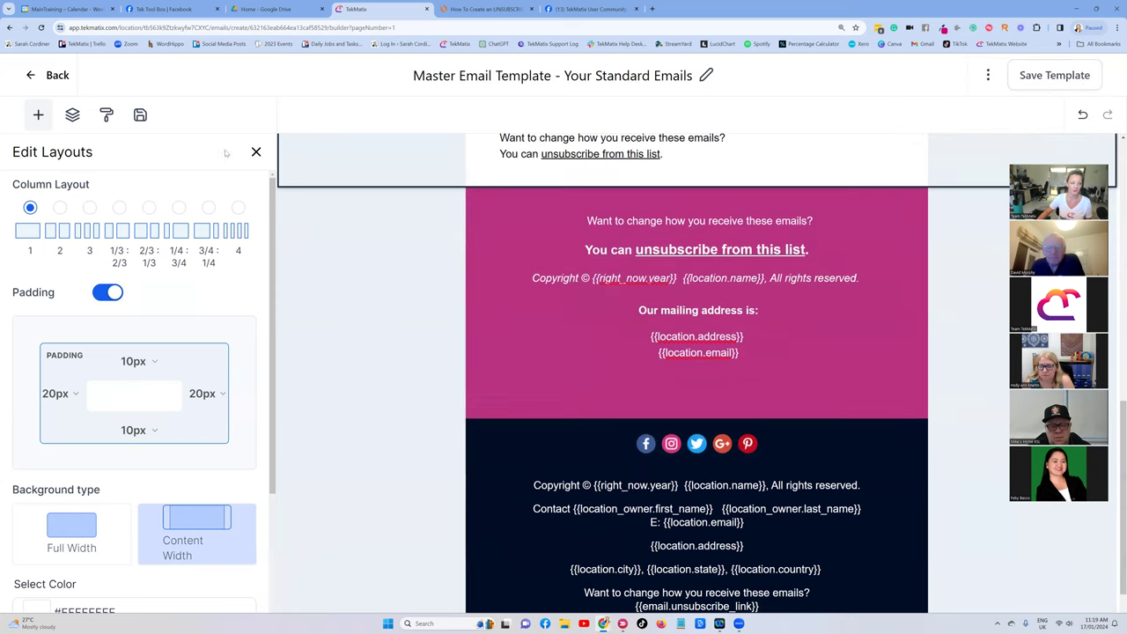
Insert a Social icons row below the pink unsubscribe footer.
click(38, 114)
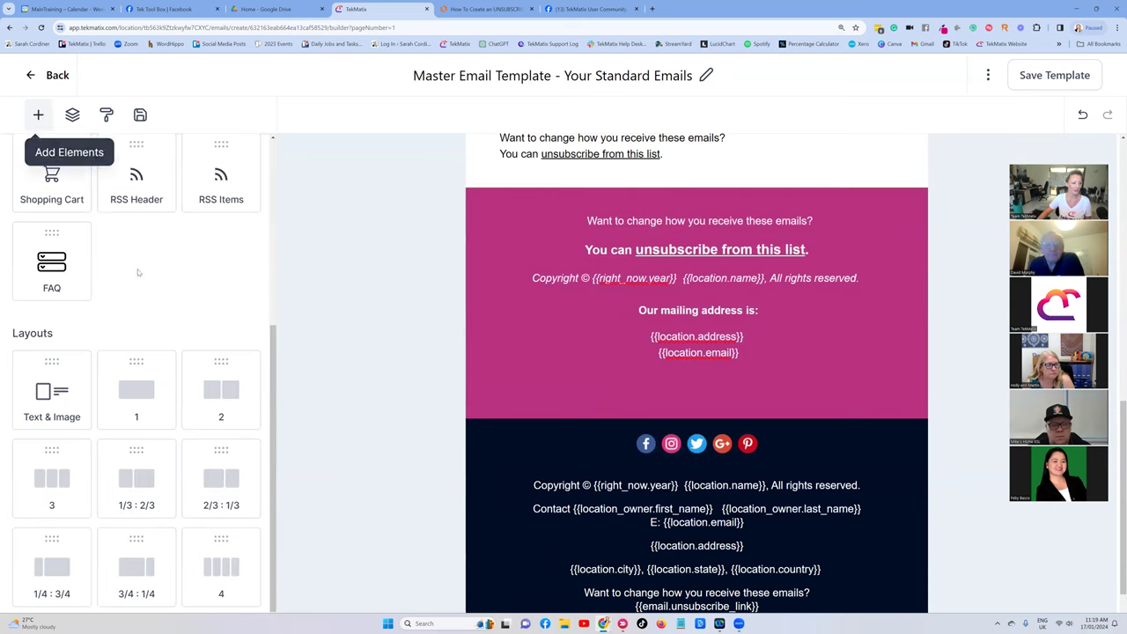
scroll(120, 479, up, 4)
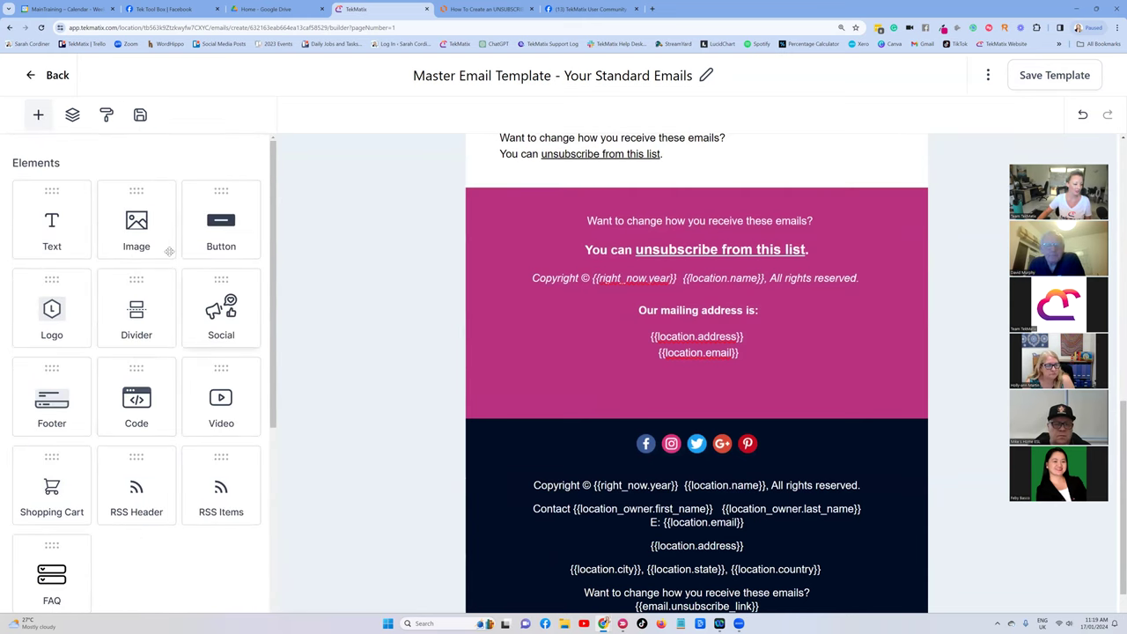
scroll(165, 247, down, 3)
scroll(204, 210, up, 2)
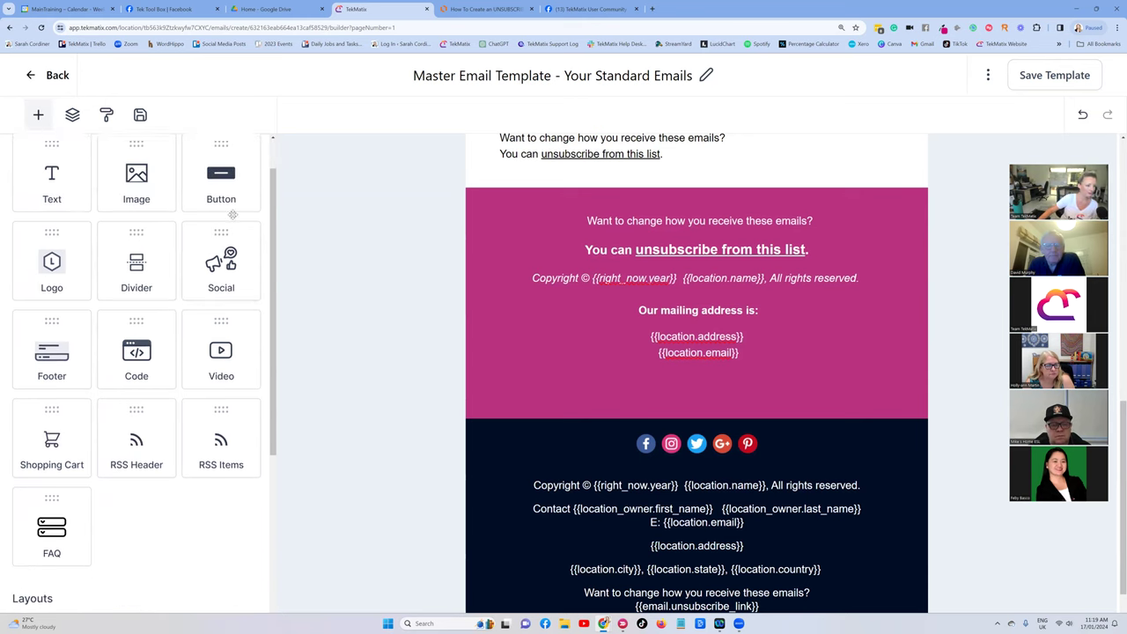
drag(251, 287, 710, 431)
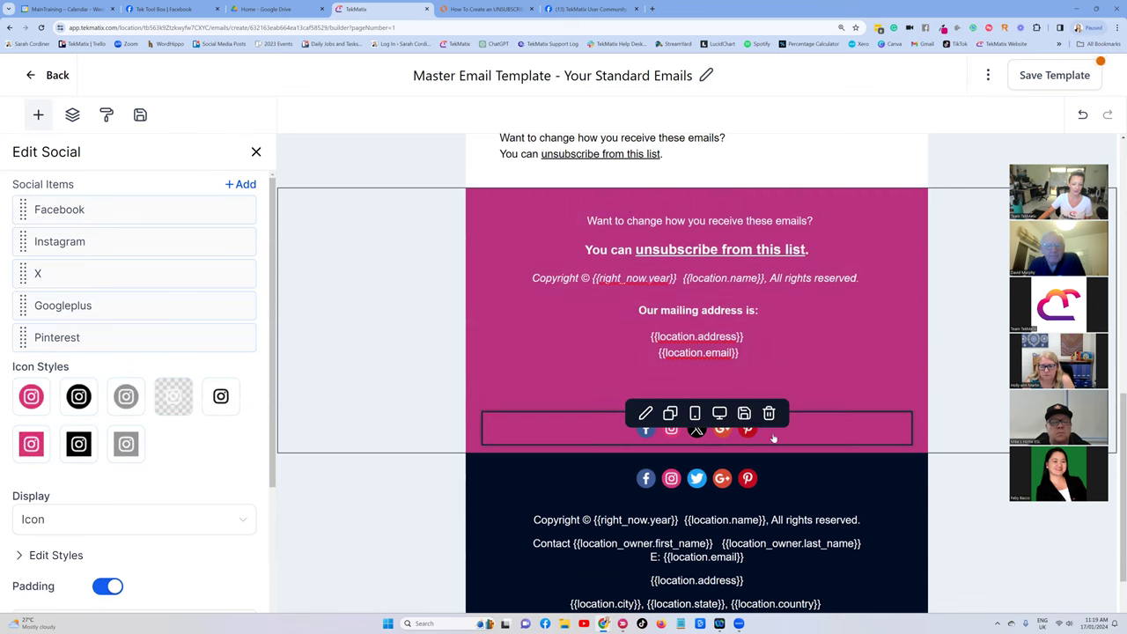
Open the Facebook icon's link settings, then save the template and return to the templates list.
click(607, 431)
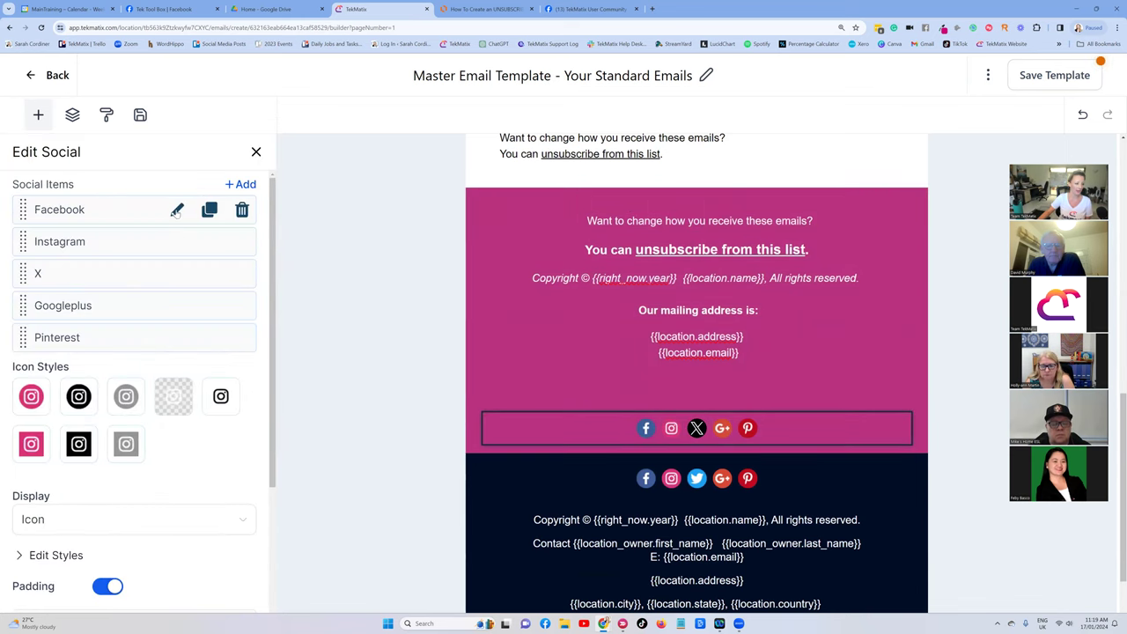
click(176, 211)
click(36, 282)
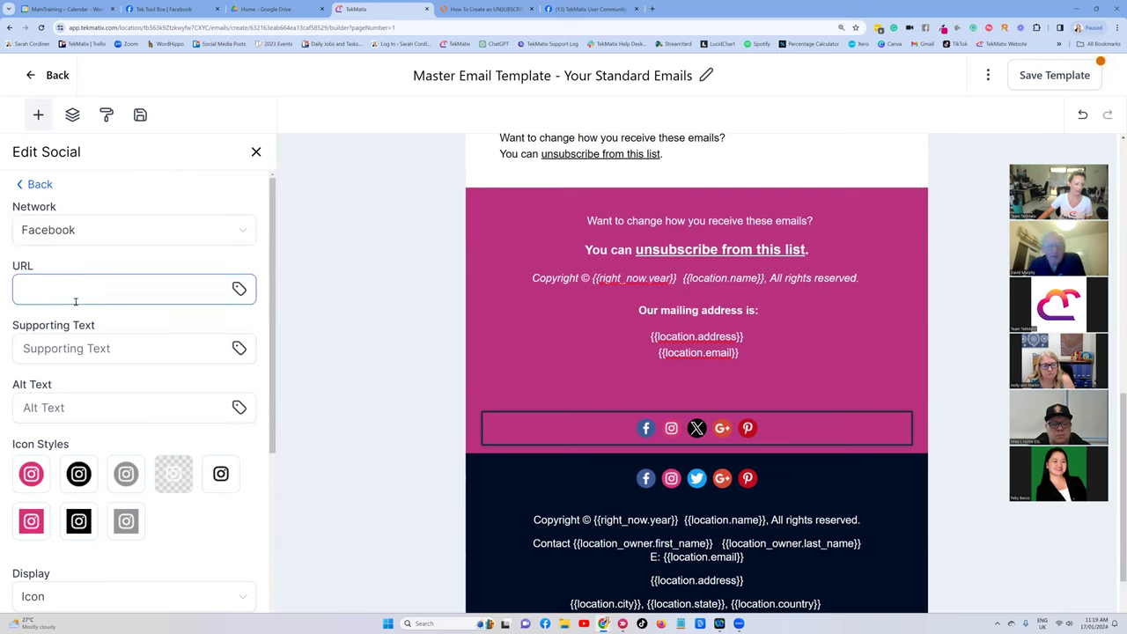
scroll(97, 343, down, 1)
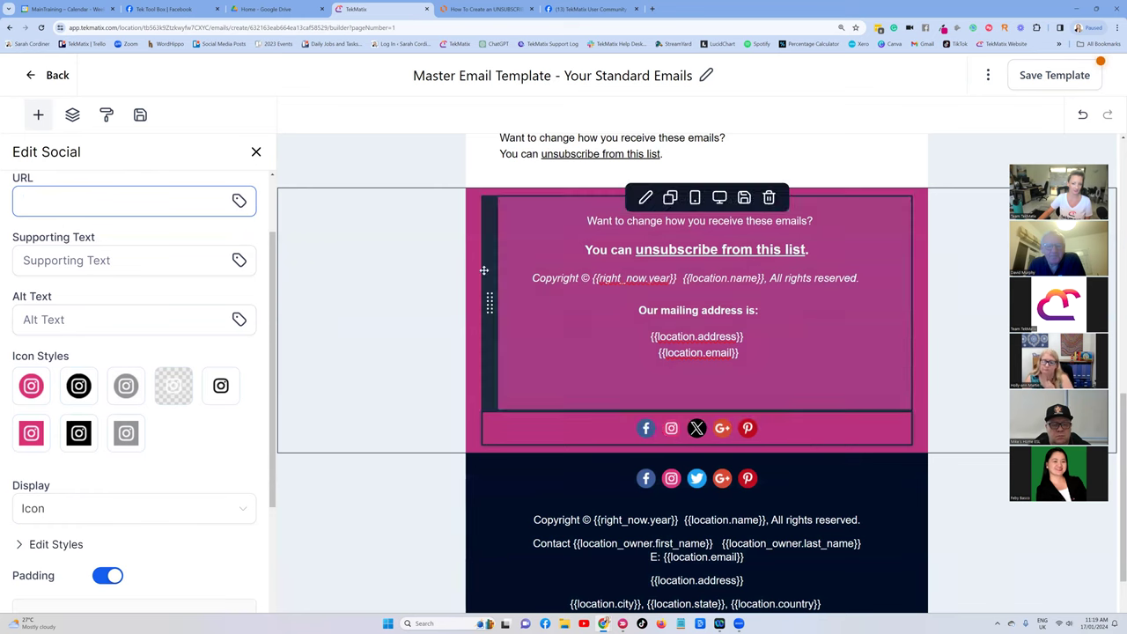
click(1089, 79)
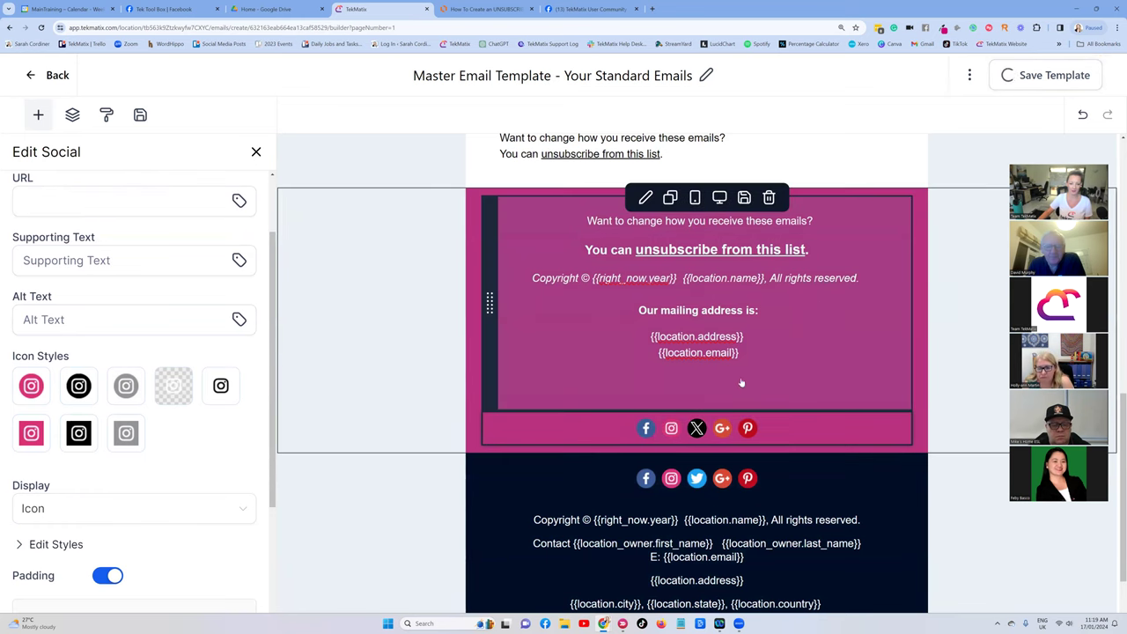
click(32, 76)
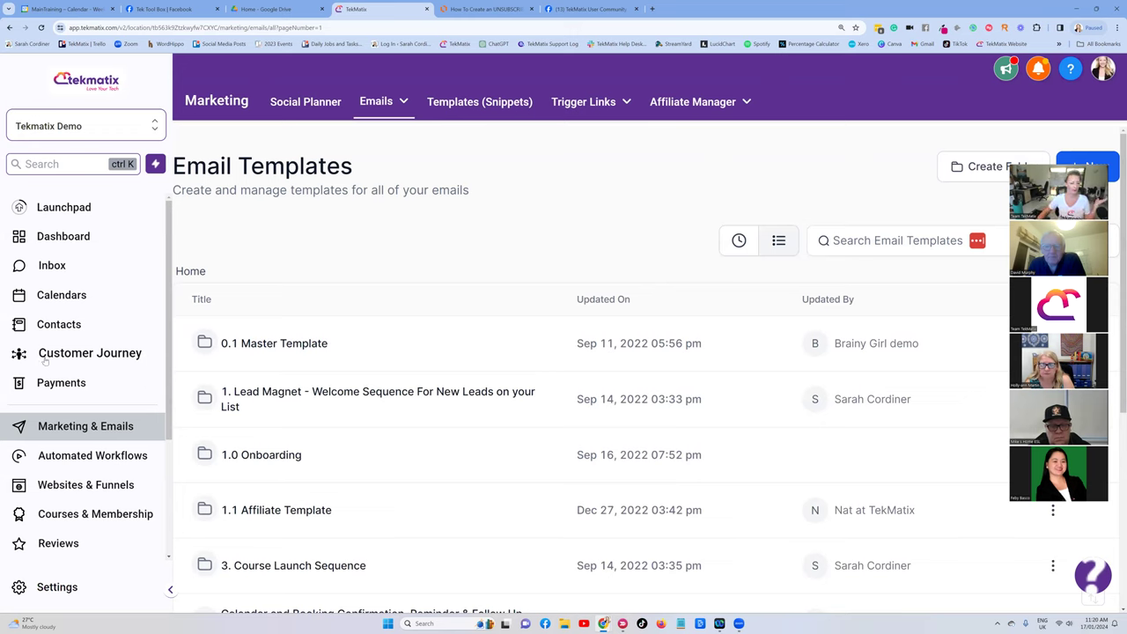
Search templates for 'master' and choose Clone on Master Email Template - Your Standard Emails.
mouse_move(381, 108)
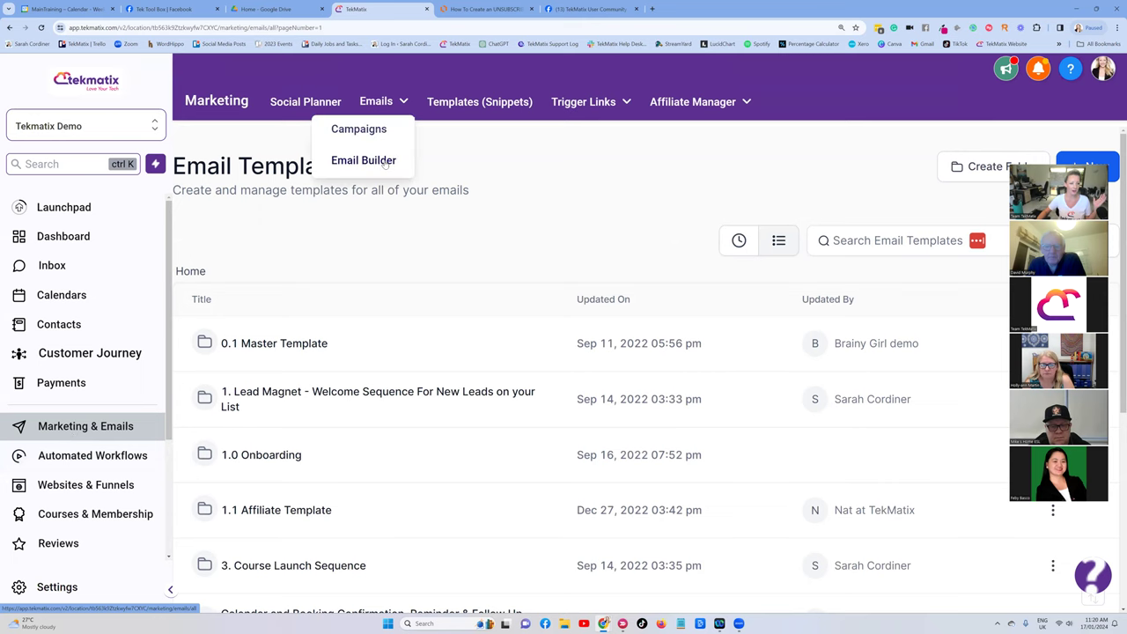
click(855, 238)
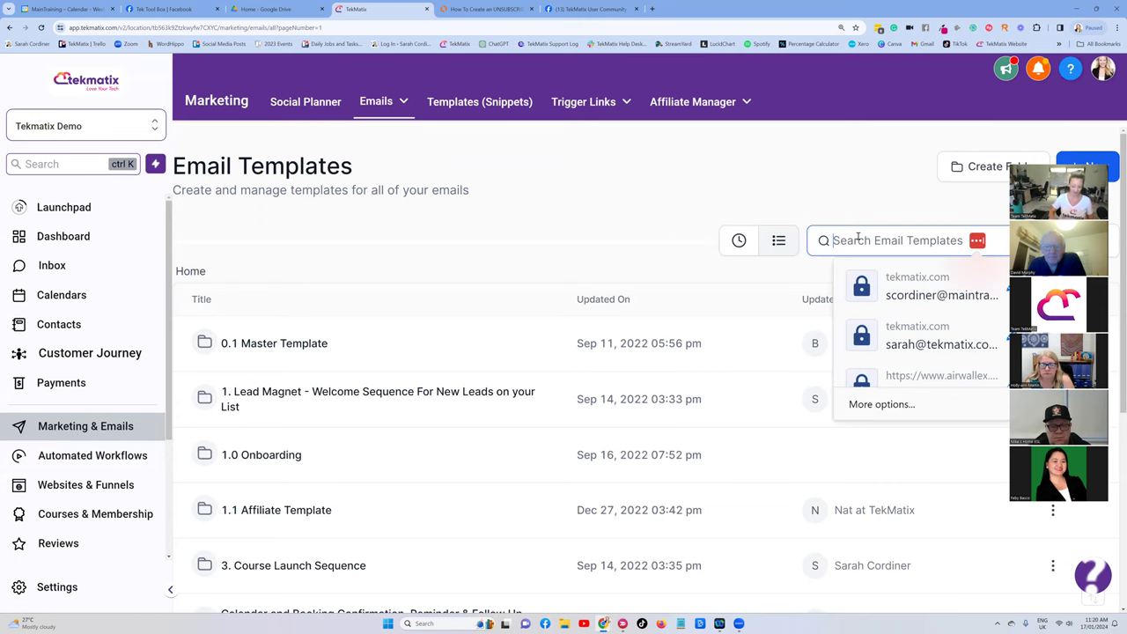
text(master)
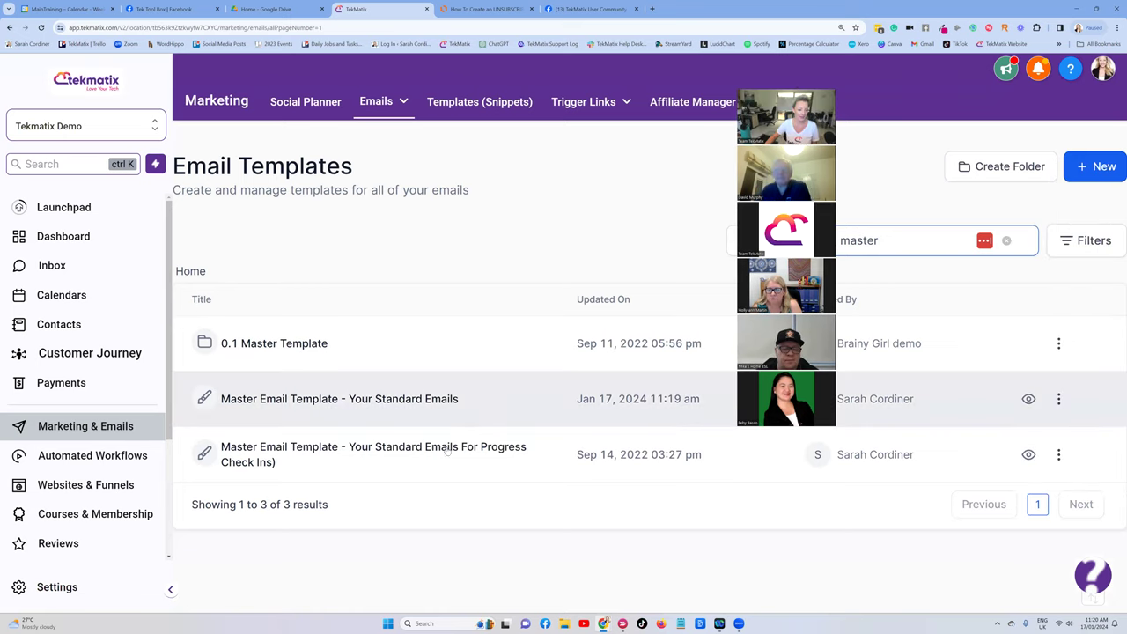
click(1060, 399)
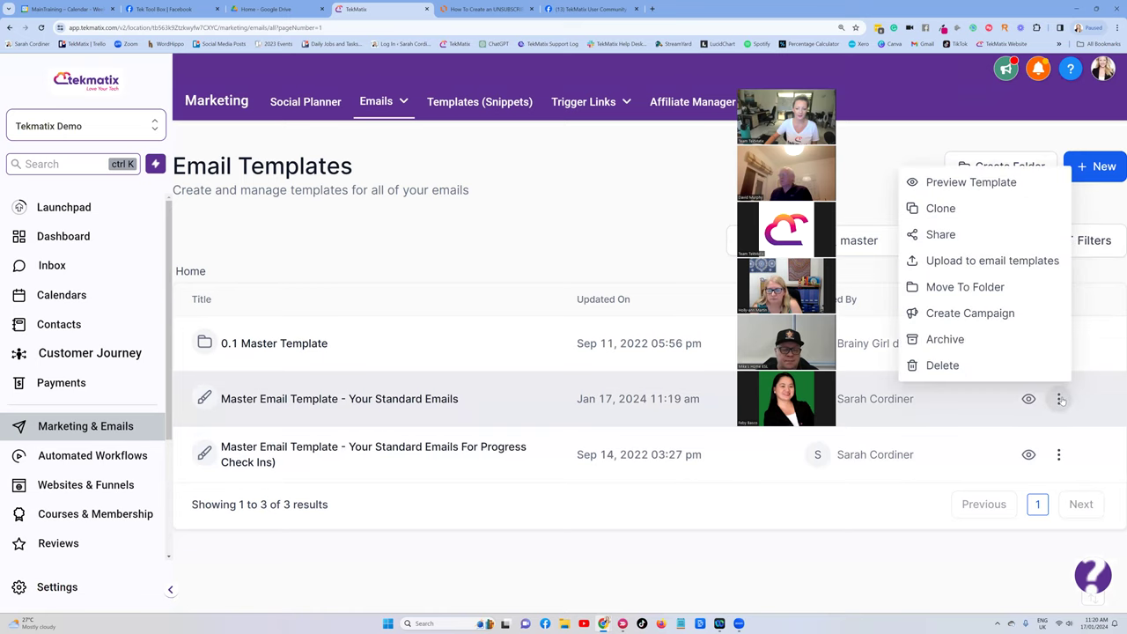
click(940, 209)
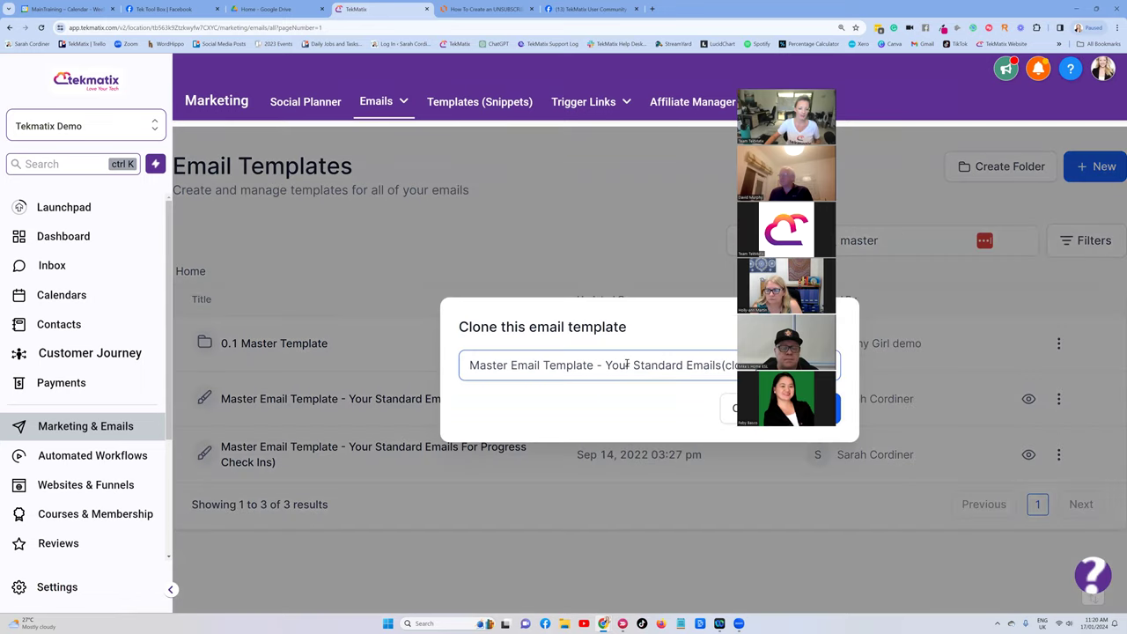
Name the clone 'How to bake a cake...' and confirm the clone.
key(ctrl+a)
key(BackSpace)
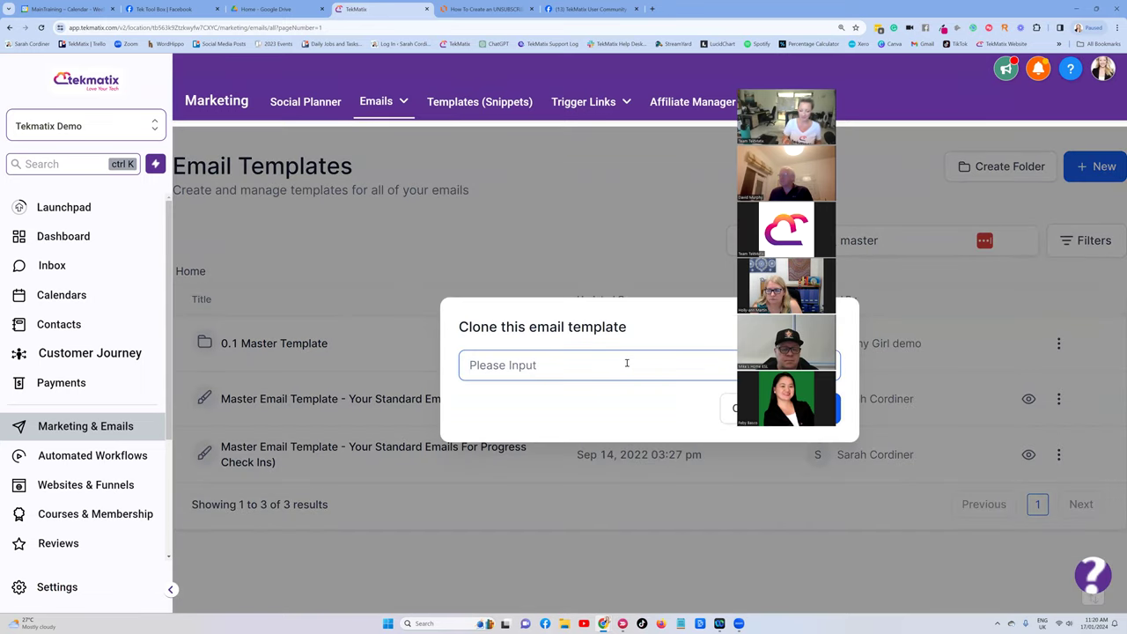
text(How )
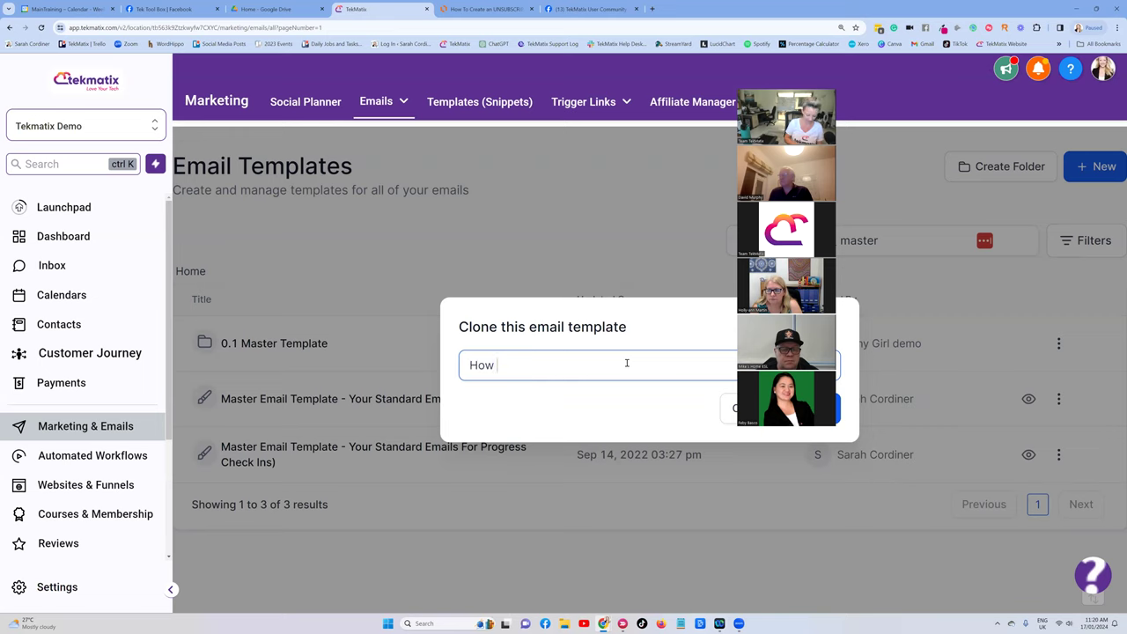
text(to bake acake)
key(BackSpace)
key(BackSpace)
key(BackSpace)
key(BackSpace)
text(cake...)
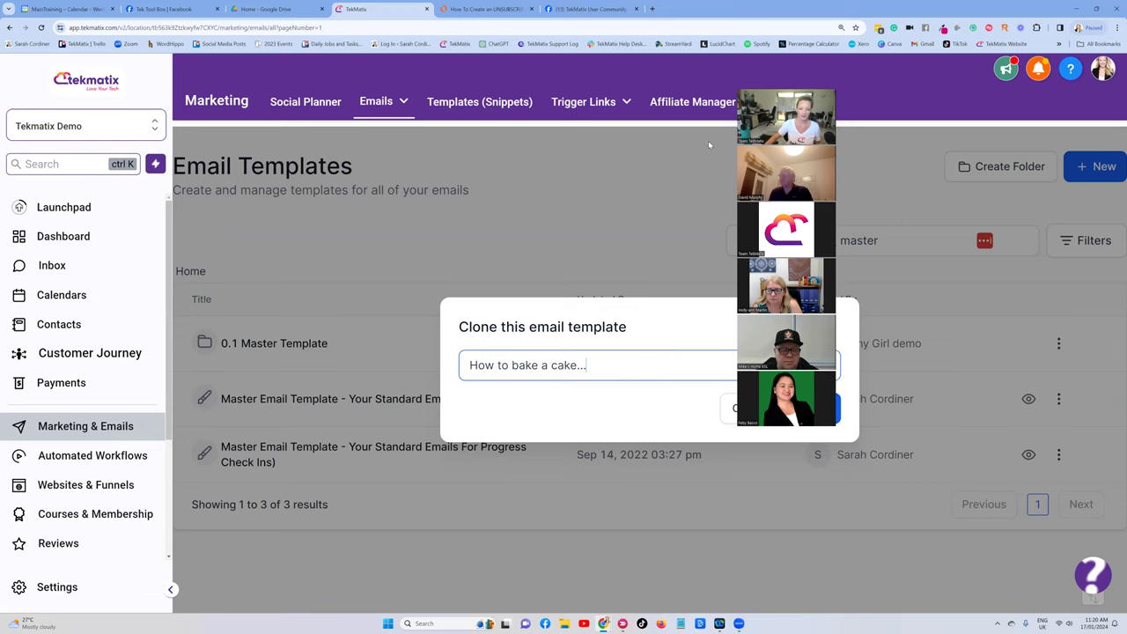
click(817, 407)
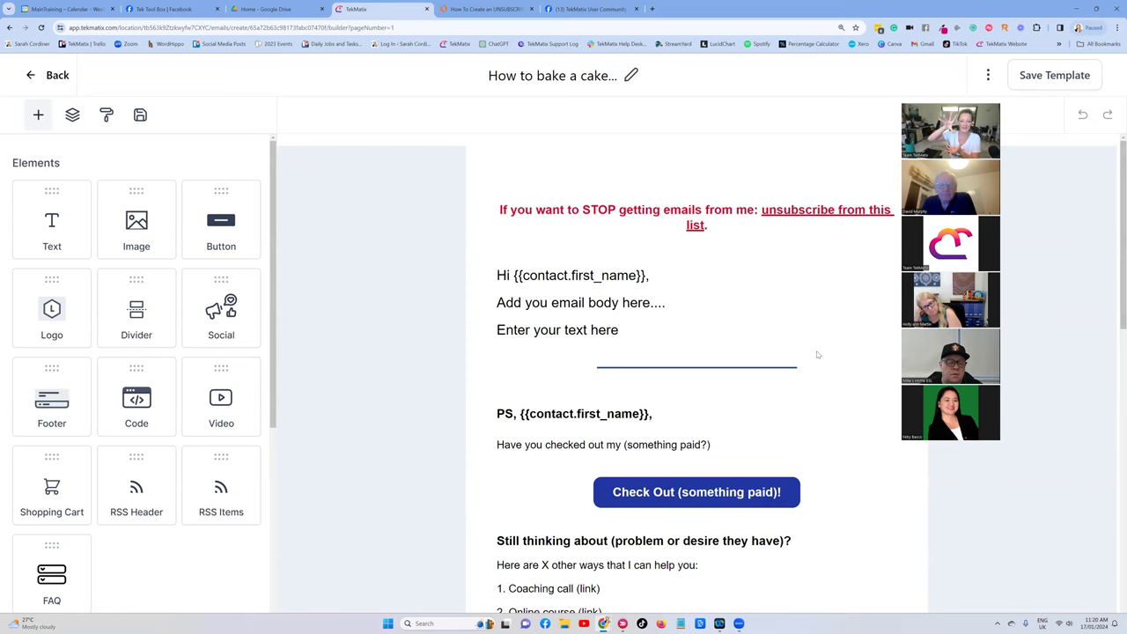
Review the cloned 'How to bake a cake' email, then return to the Lucidchart unsubscribe-link flowchart.
click(699, 347)
scroll(669, 269, down, 1)
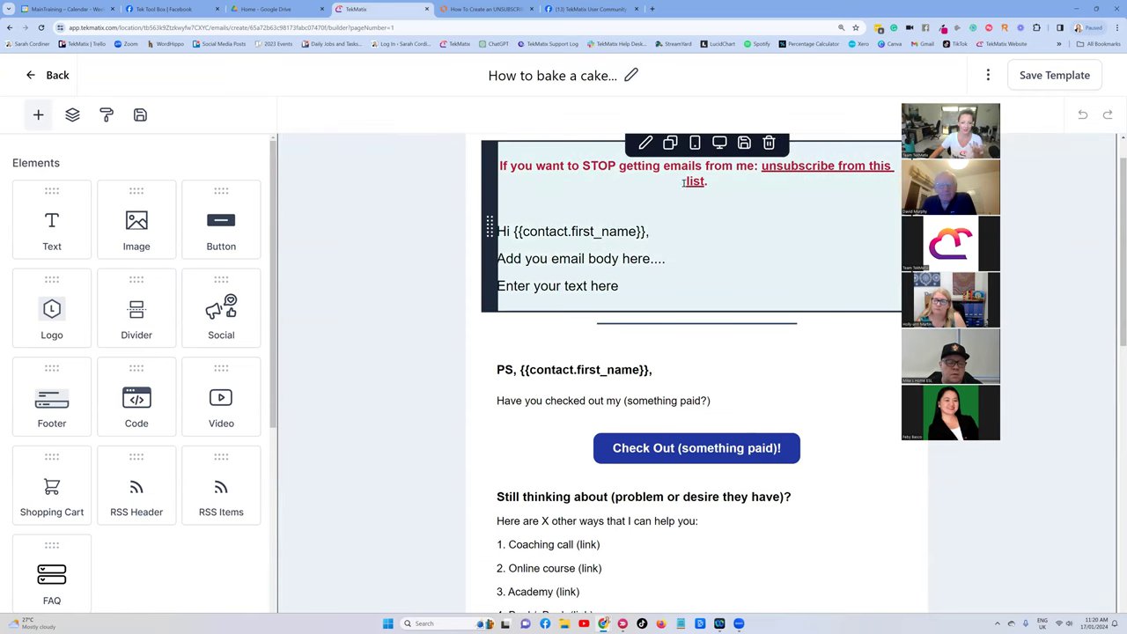
scroll(669, 265, down, 7)
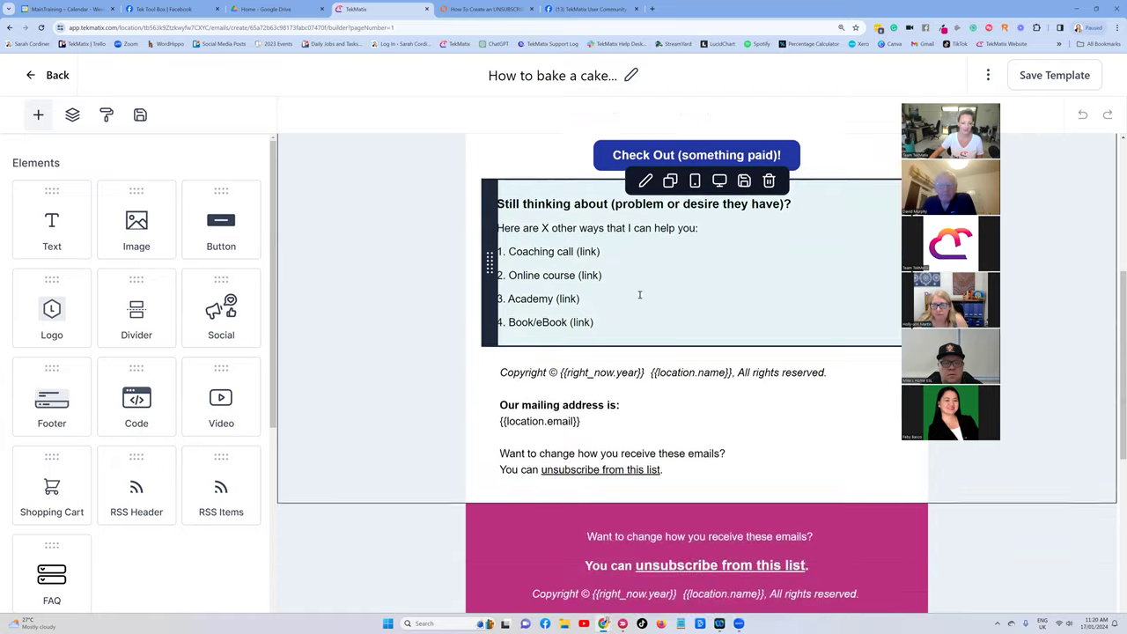
scroll(640, 359, up, 3)
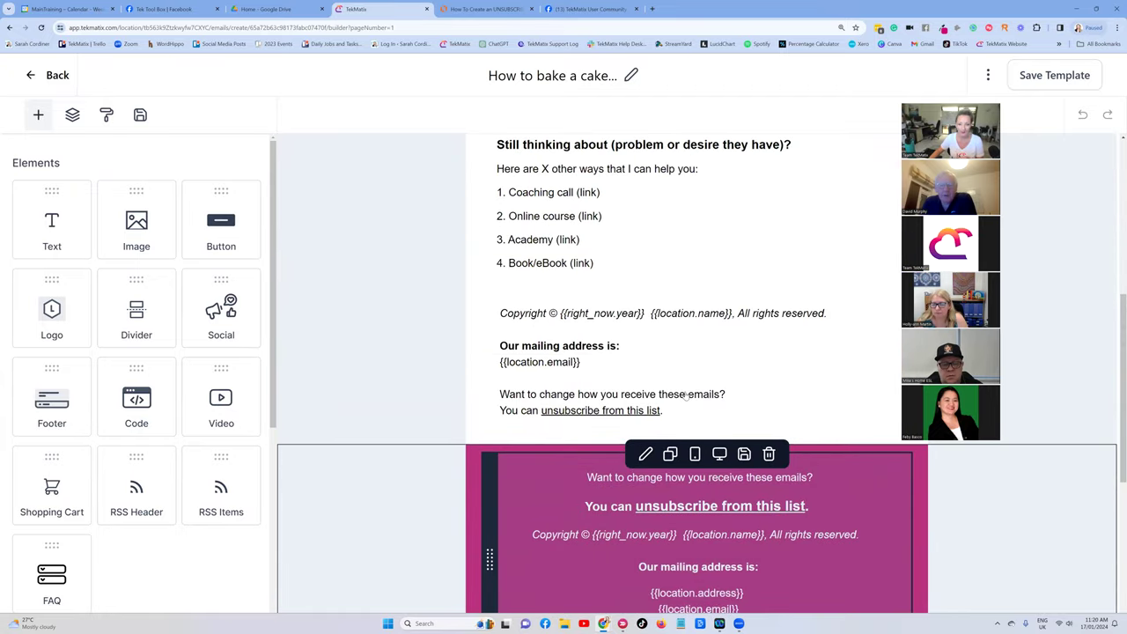
scroll(685, 396, up, 5)
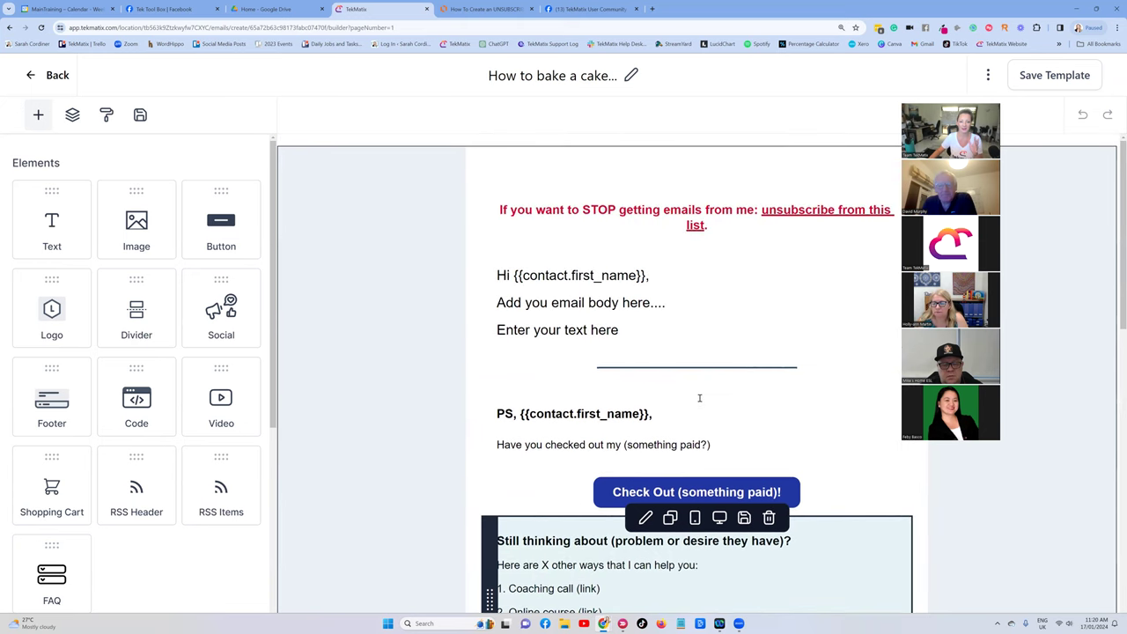
scroll(699, 398, down, 1)
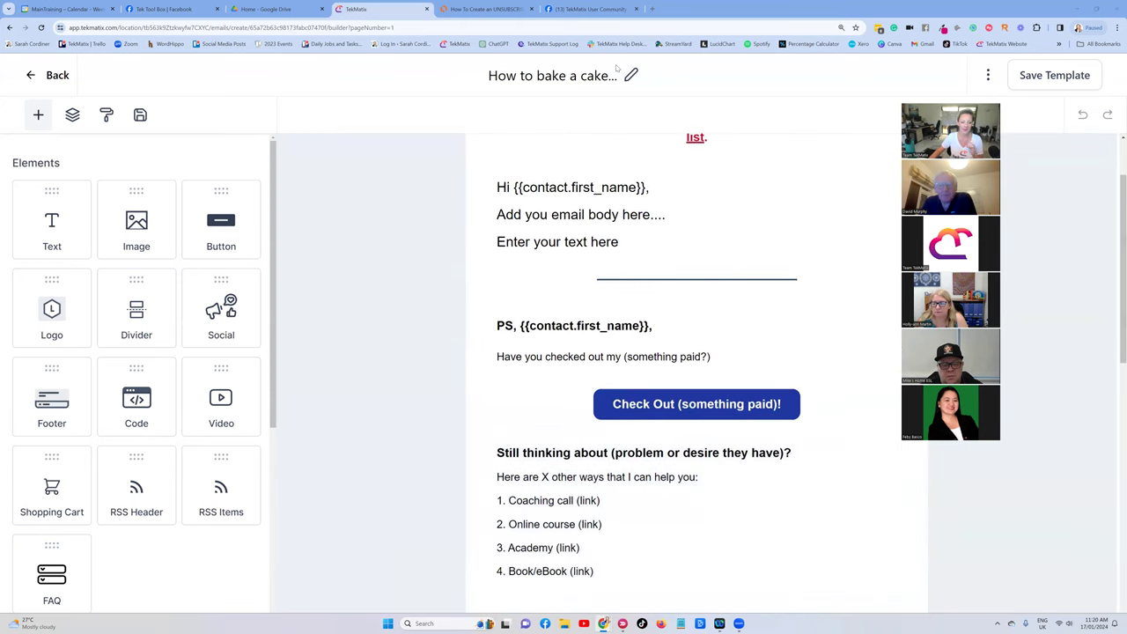
scroll(804, 264, down, 6)
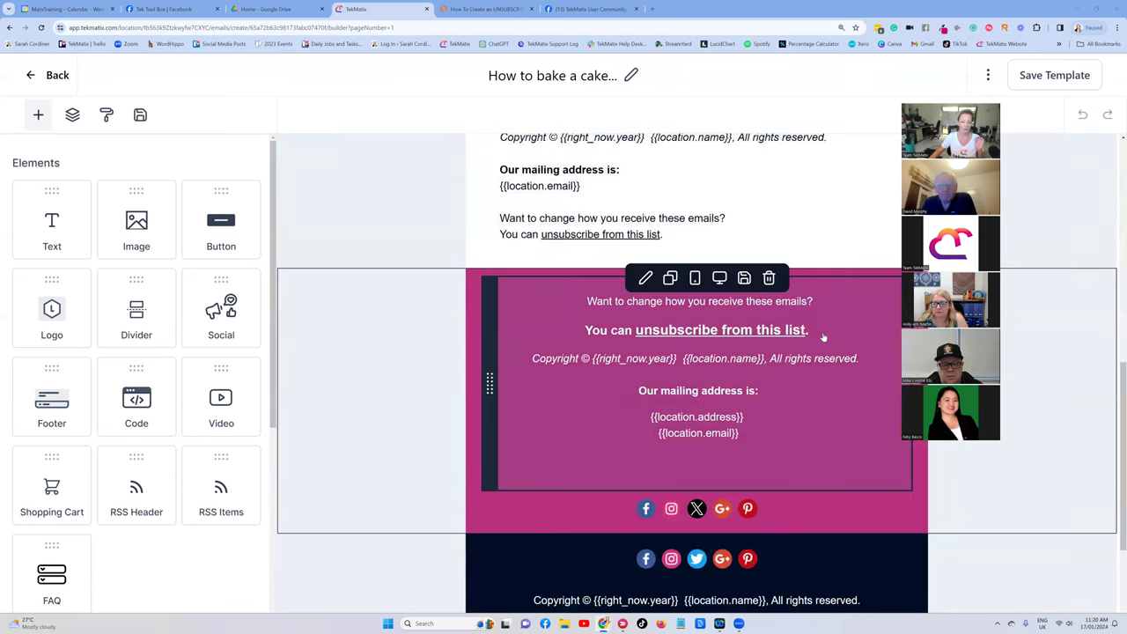
click(485, 9)
scroll(616, 290, down, 1)
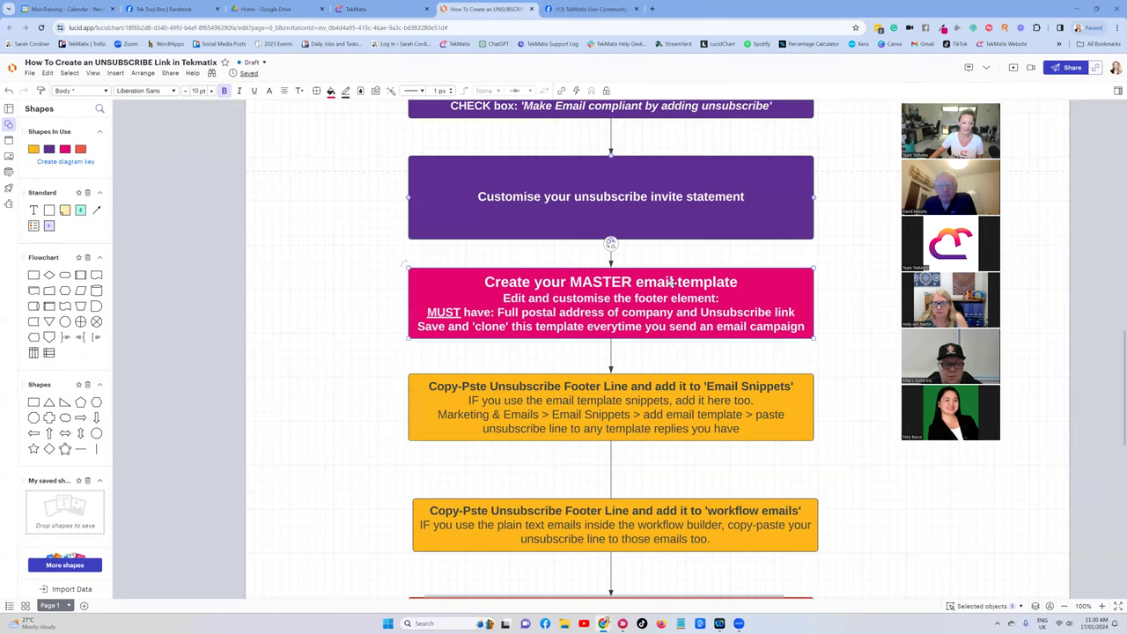
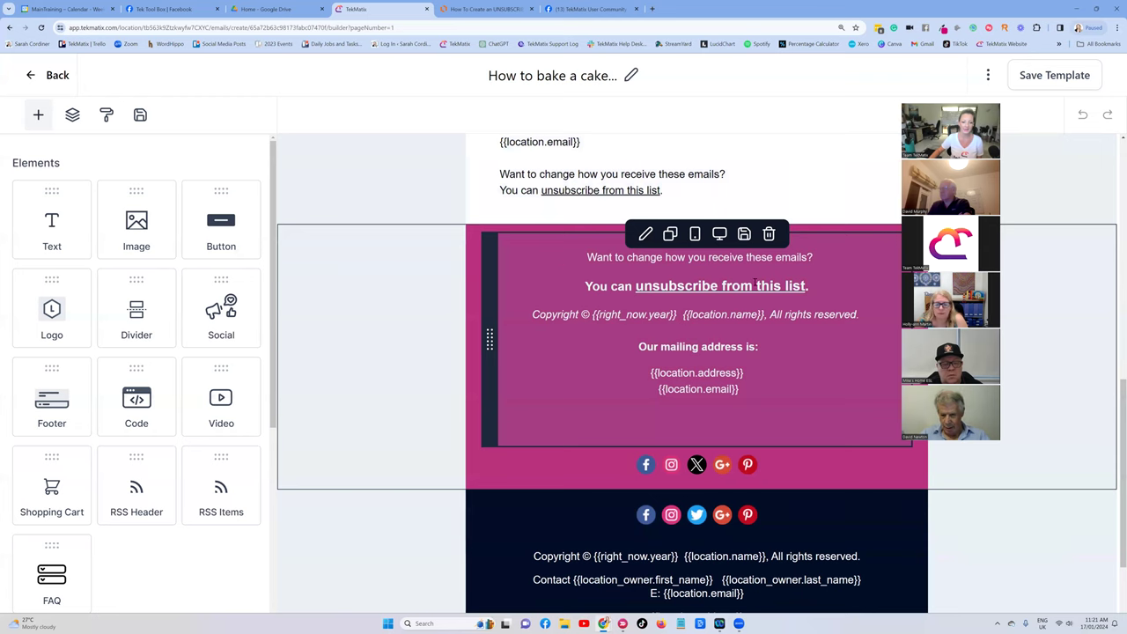
Copy the footer line 'You can unsubscribe from this list.' from the cake email template.
drag(826, 289, 585, 287)
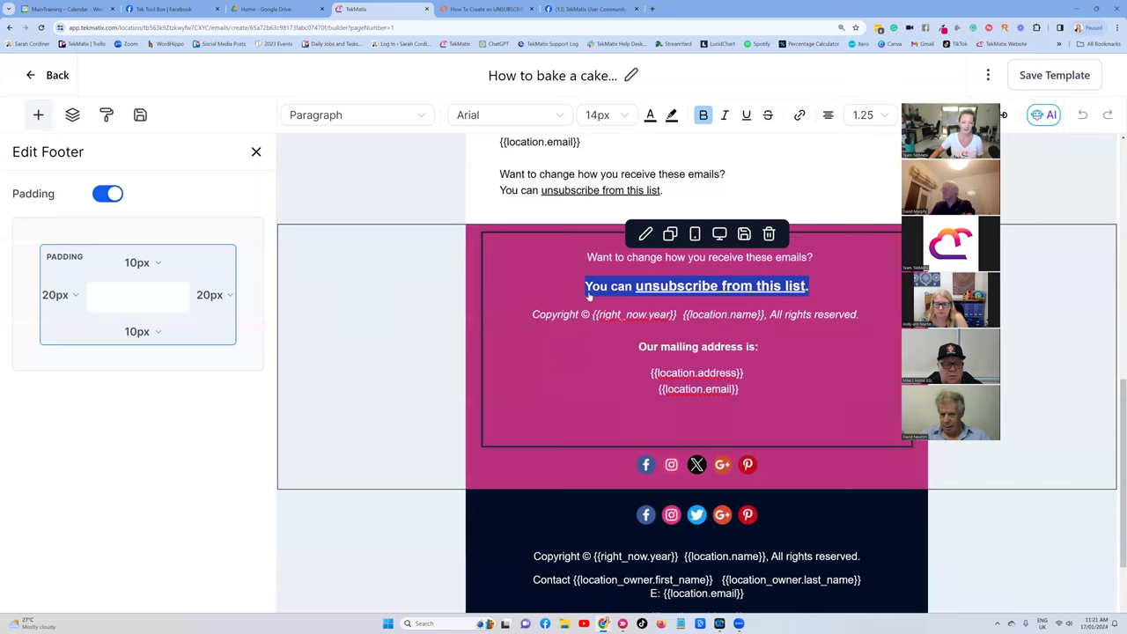
right_click(786, 286)
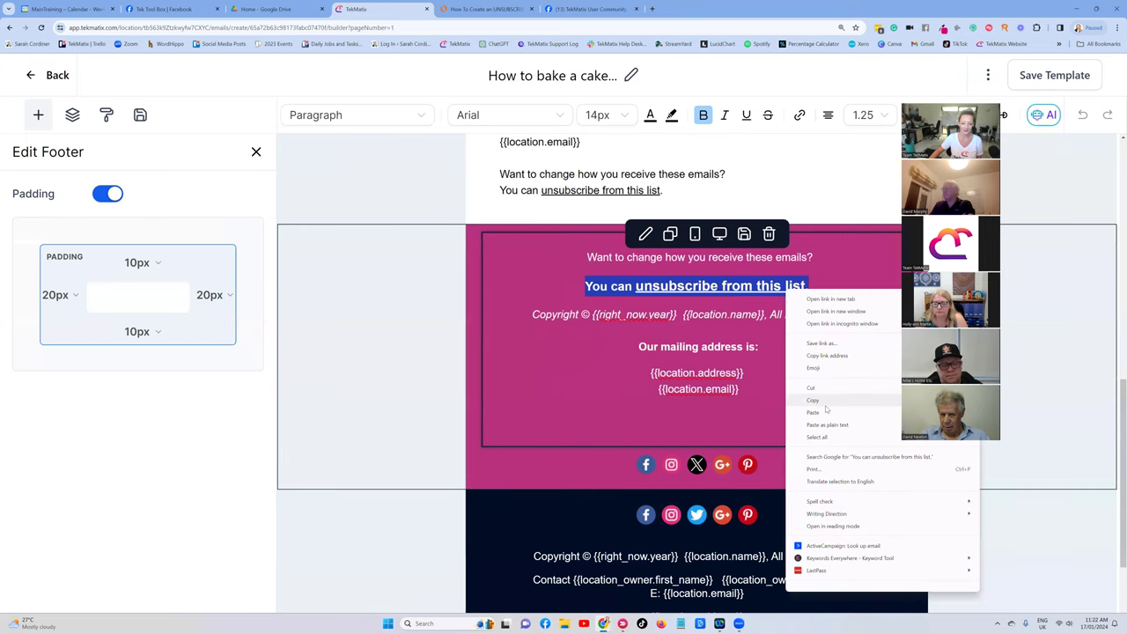
click(823, 401)
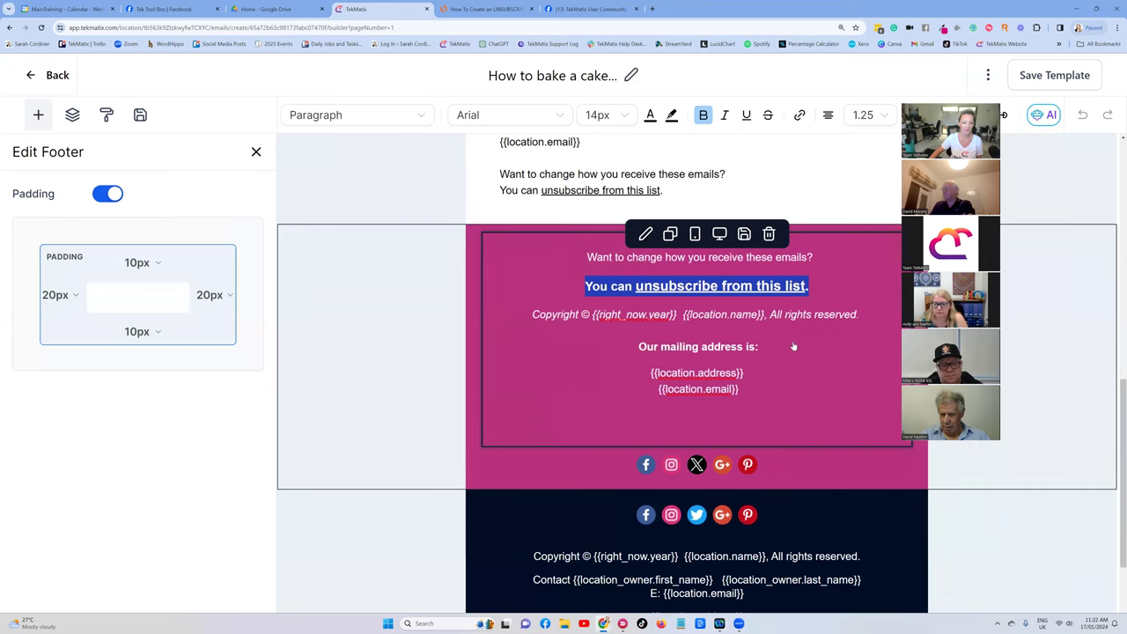
scroll(793, 346, up, 1)
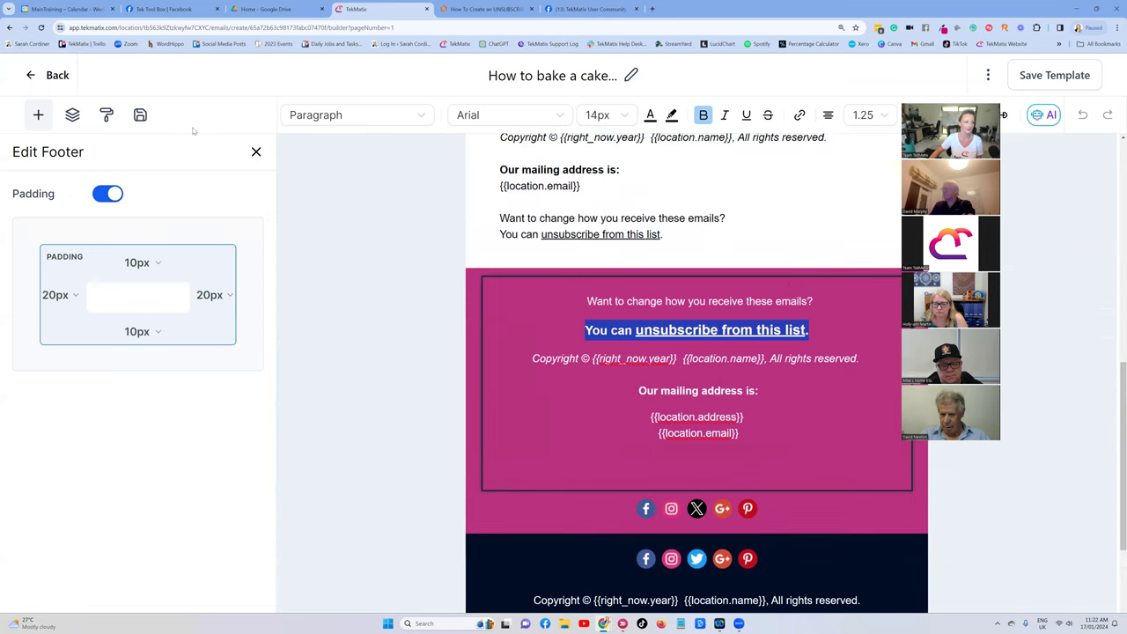
Check the Email Snippets box in the Lucidchart flowchart, then exit the TekMatix email builder.
click(487, 9)
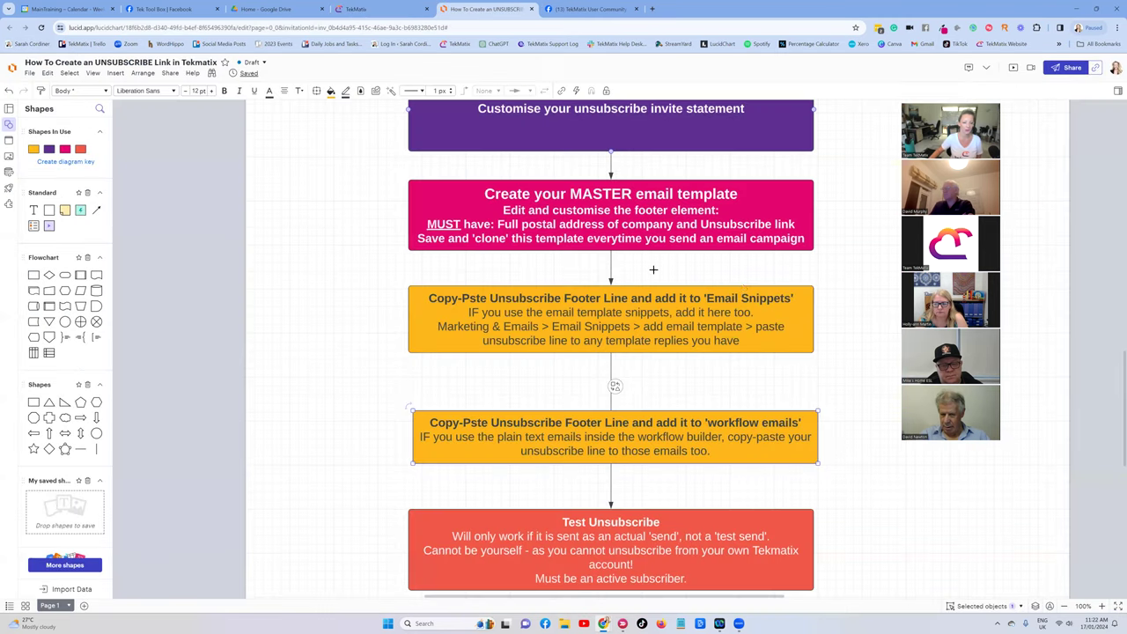
click(727, 301)
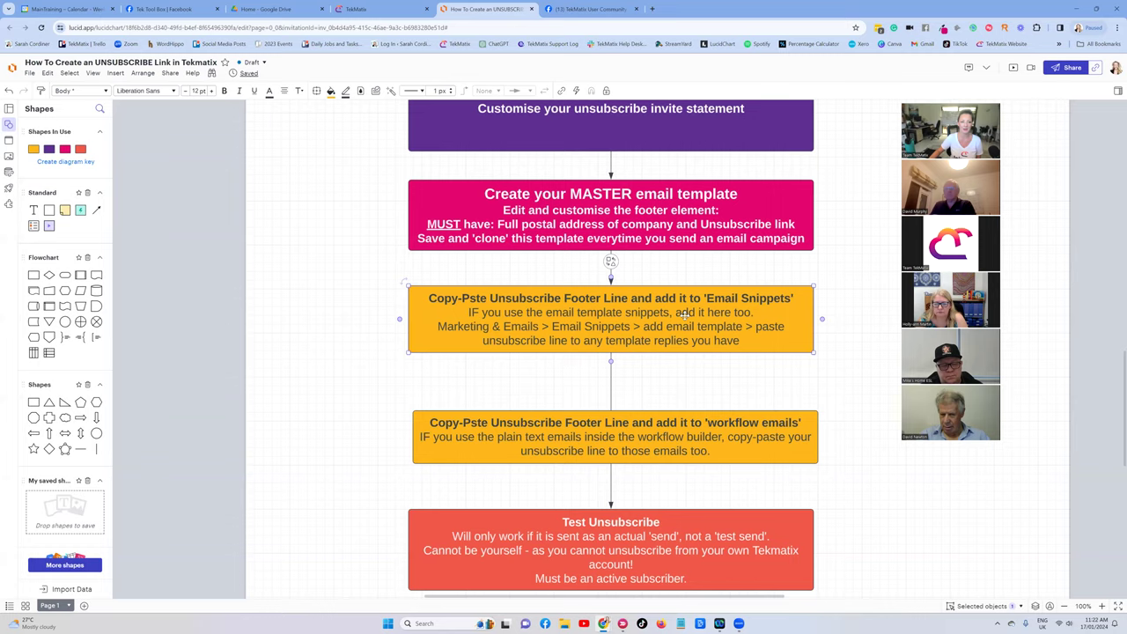
click(370, 8)
click(31, 76)
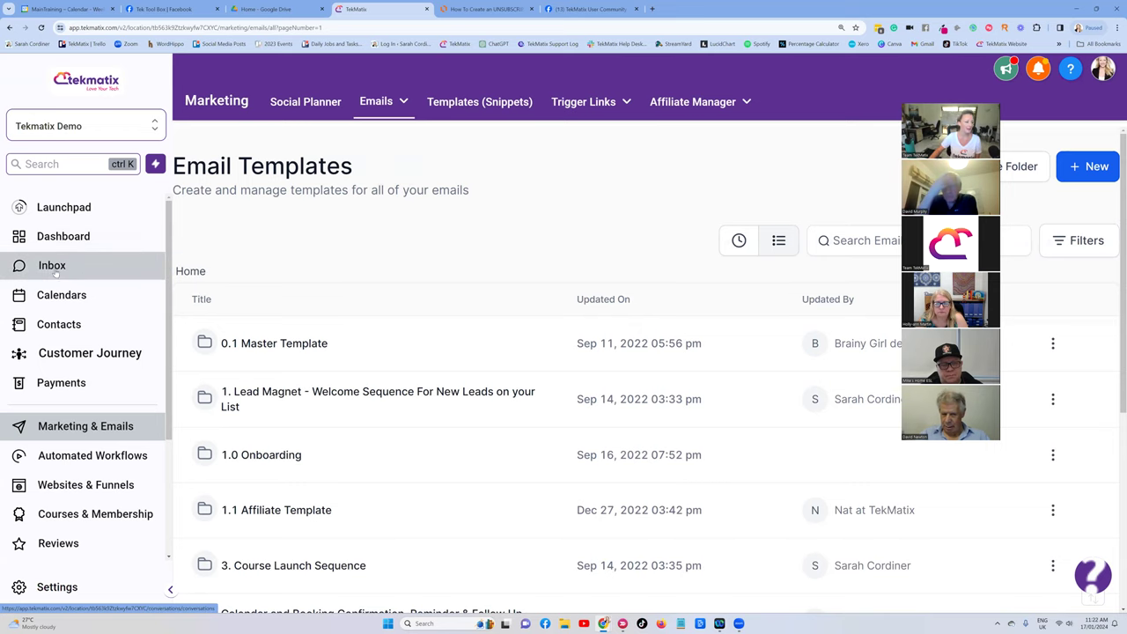
Start an inbox email reply with a short greeting to the contact and open the snippet Template list.
click(55, 271)
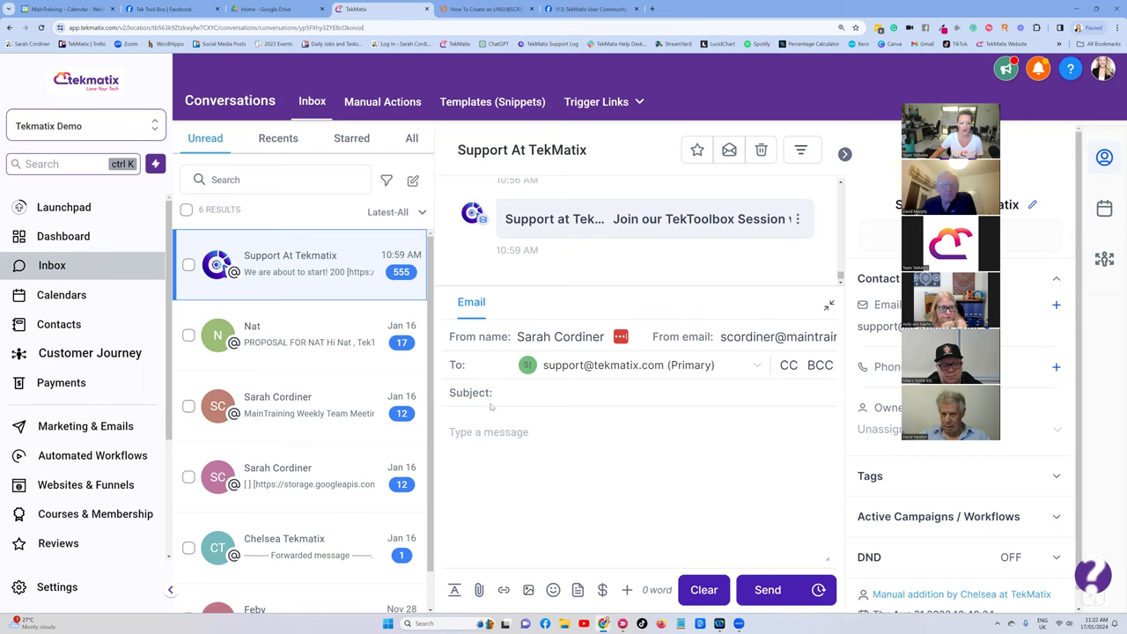
click(485, 435)
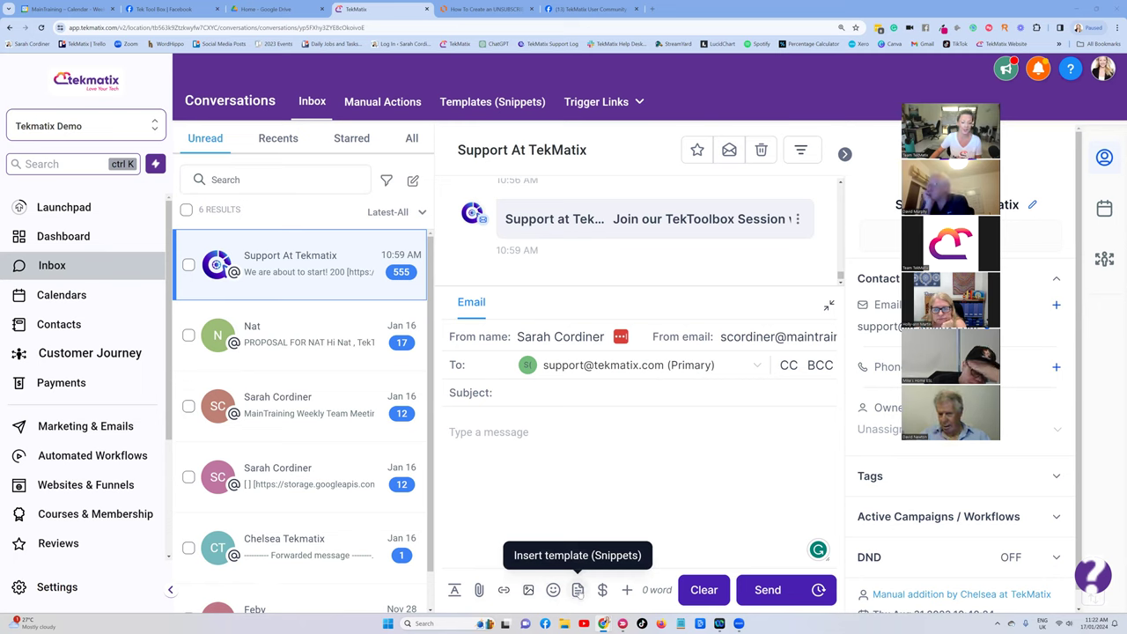
click(524, 478)
text(hi david)
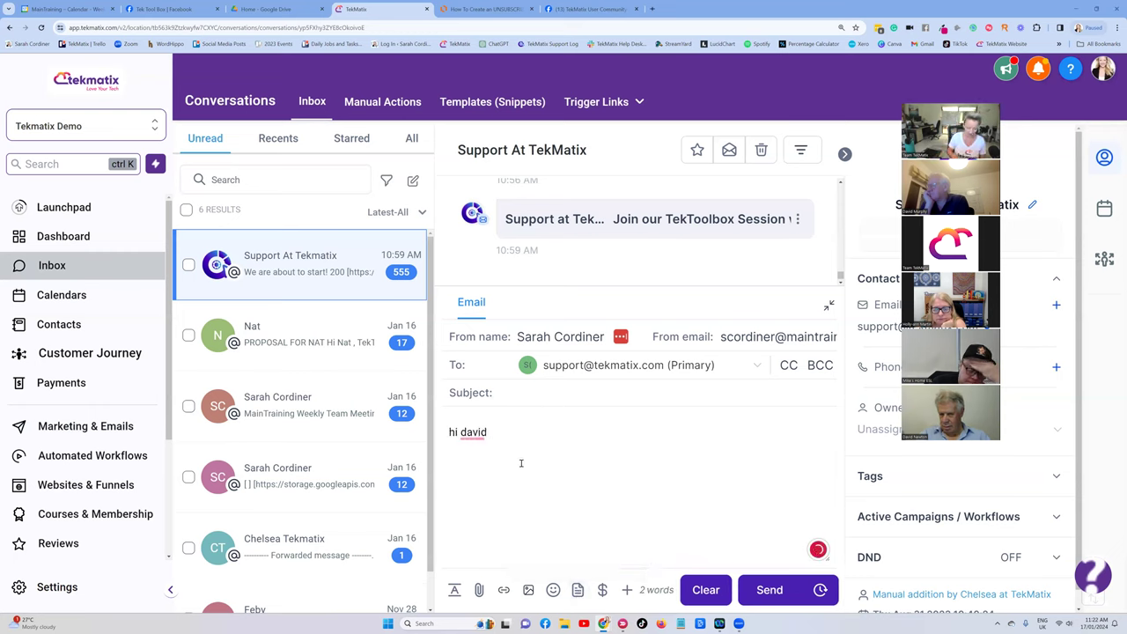
text(   dsgdggr)
drag(500, 485, 446, 485)
key(BackSpace)
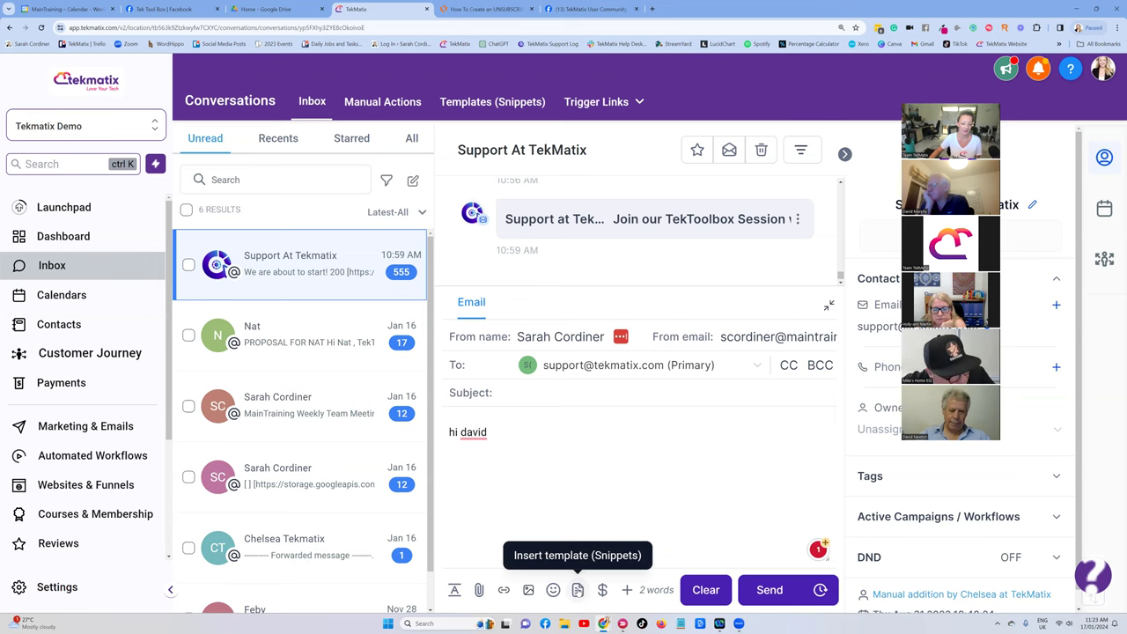
click(577, 591)
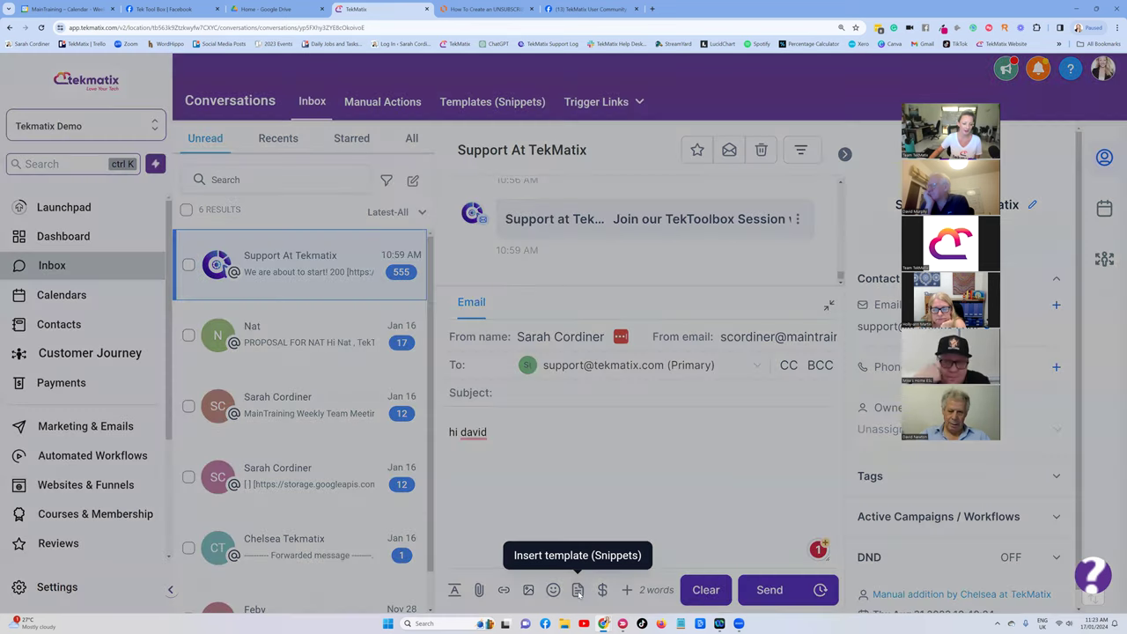
click(476, 161)
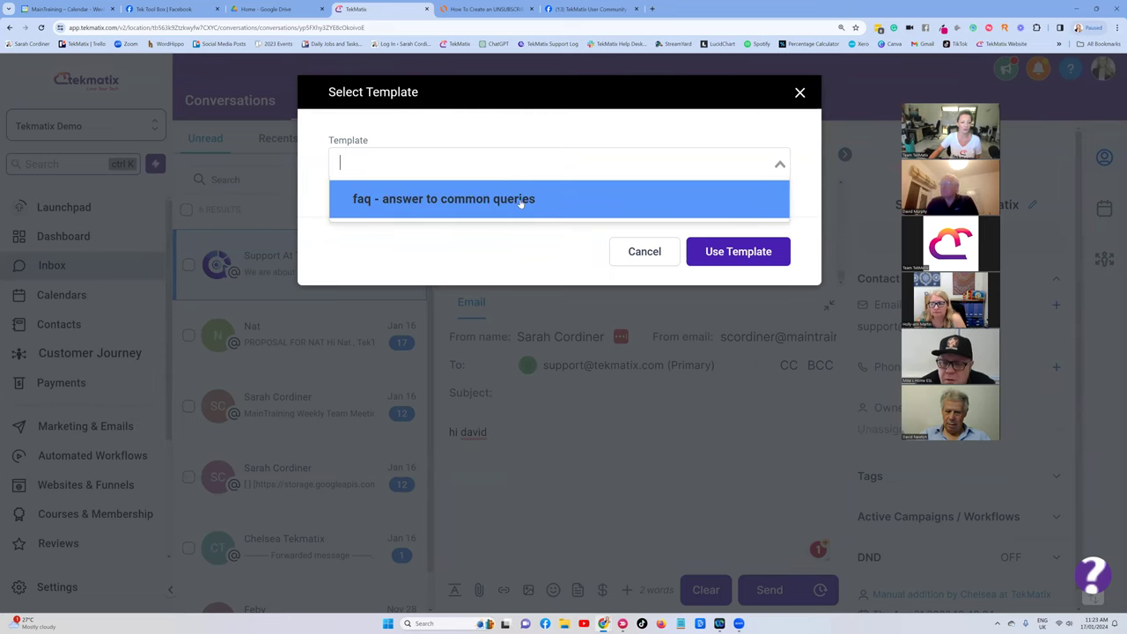
Insert the 'faq - answer to common queries' snippet into the reply, then go to Marketing.
click(476, 200)
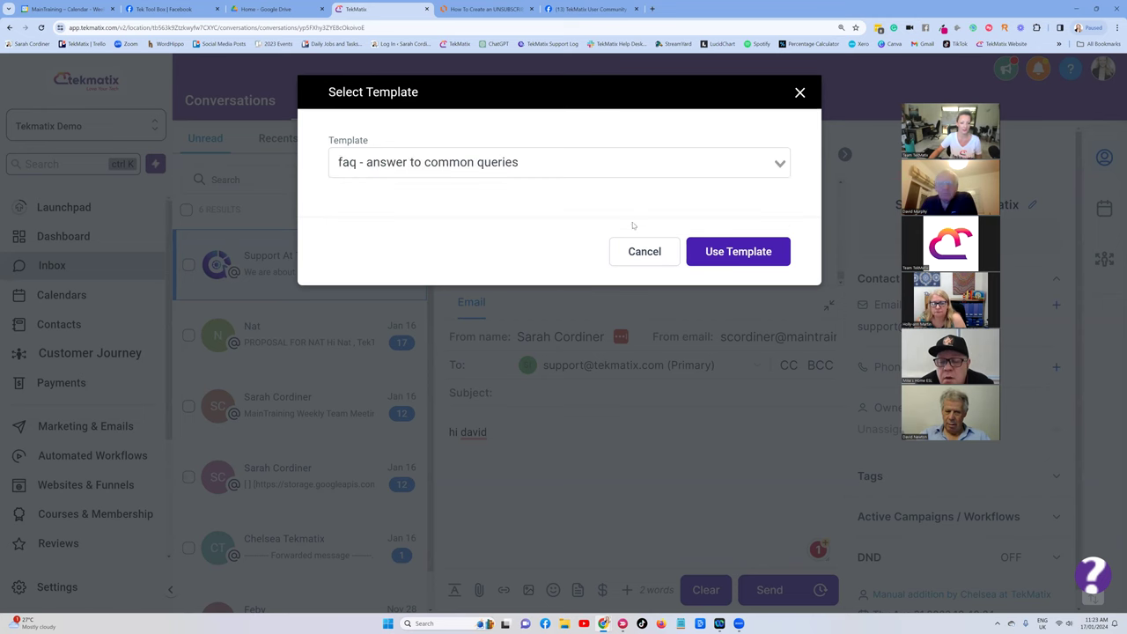
click(720, 253)
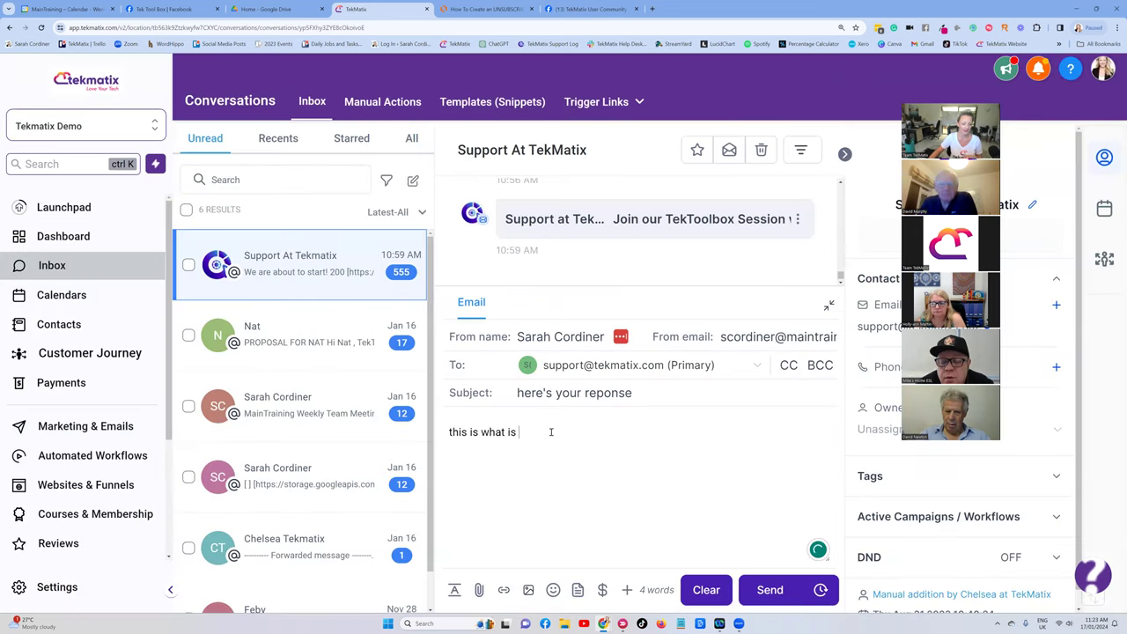
key(Return)
text(gfdgdg)
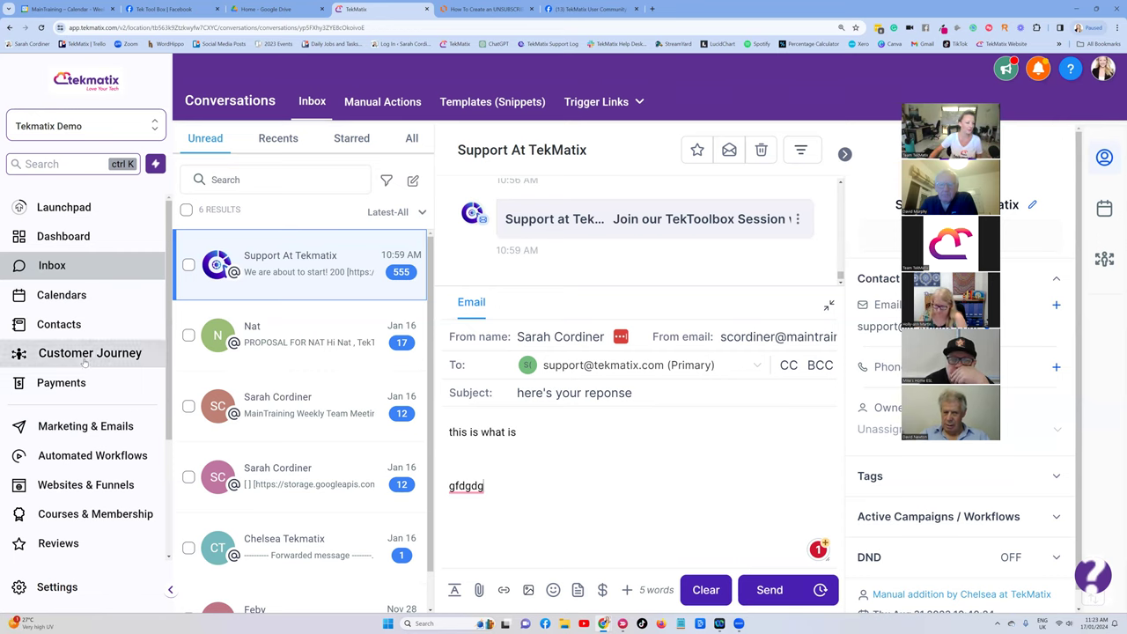
click(58, 427)
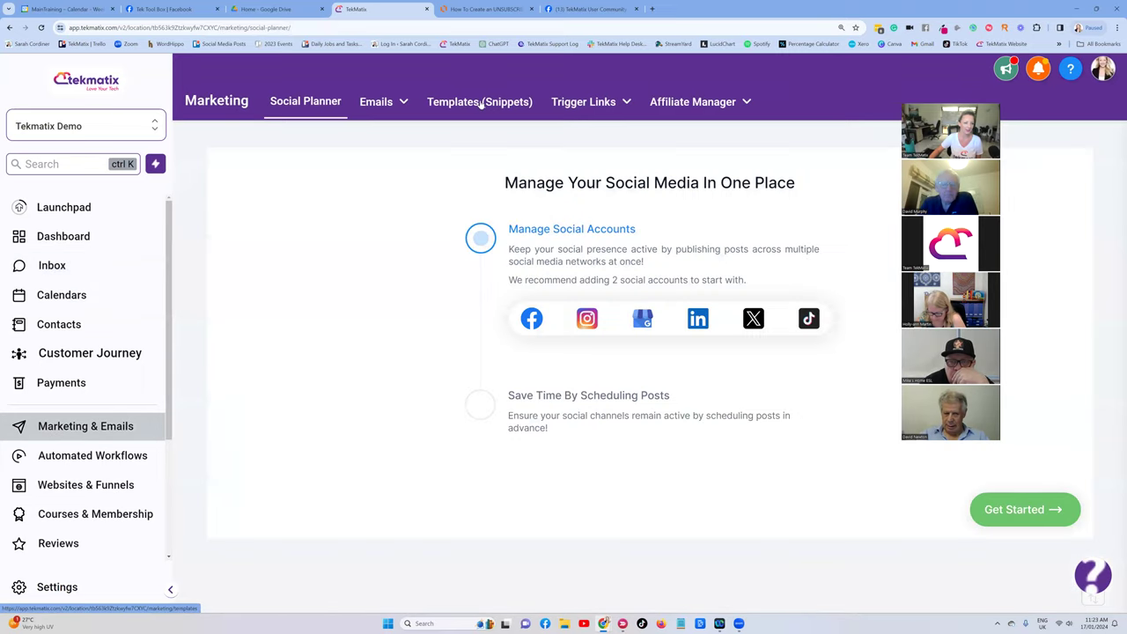
Open the SMS Help Message snippet and paste the unsubscribe line after its question.
click(480, 102)
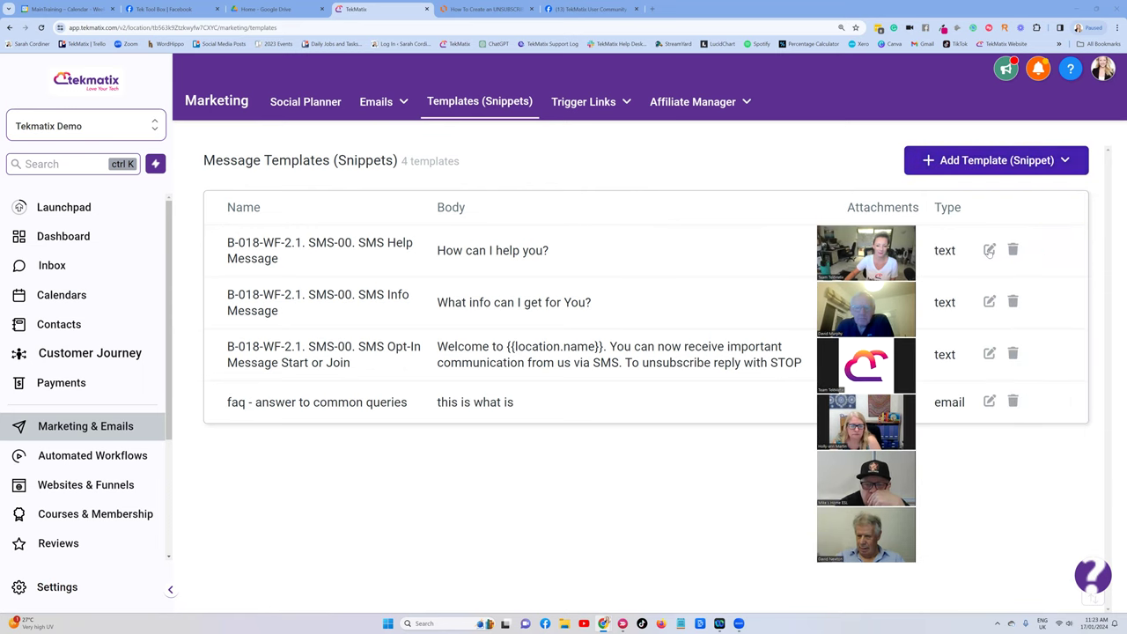
click(987, 250)
click(305, 278)
key(ctrl+v)
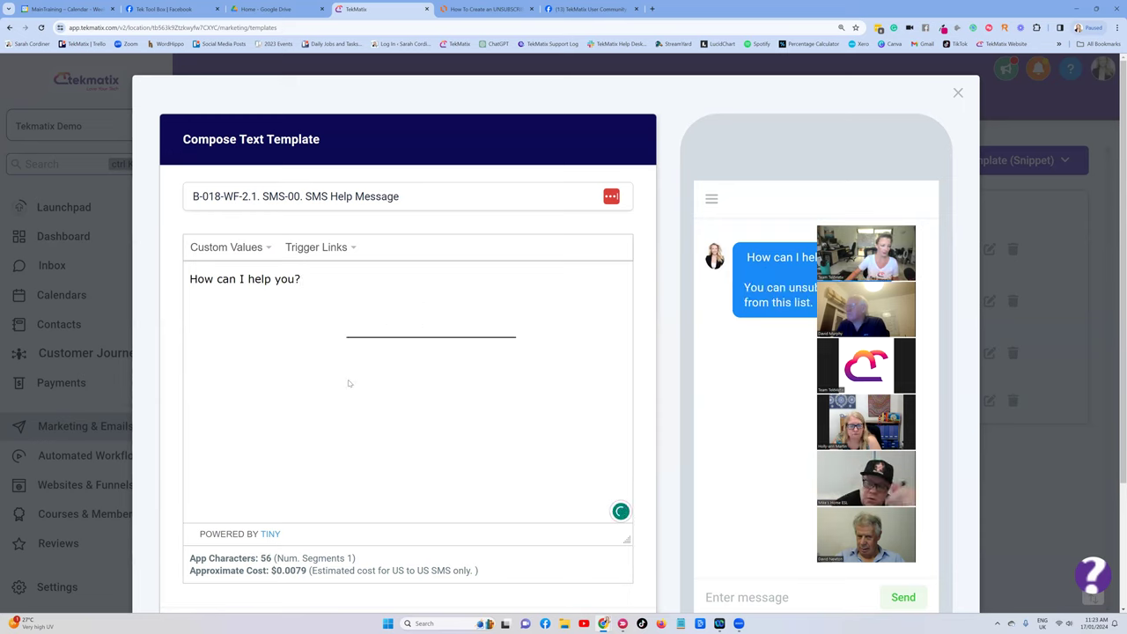
Select the pasted unsubscribe line and delete it from the snippet.
drag(548, 329, 255, 335)
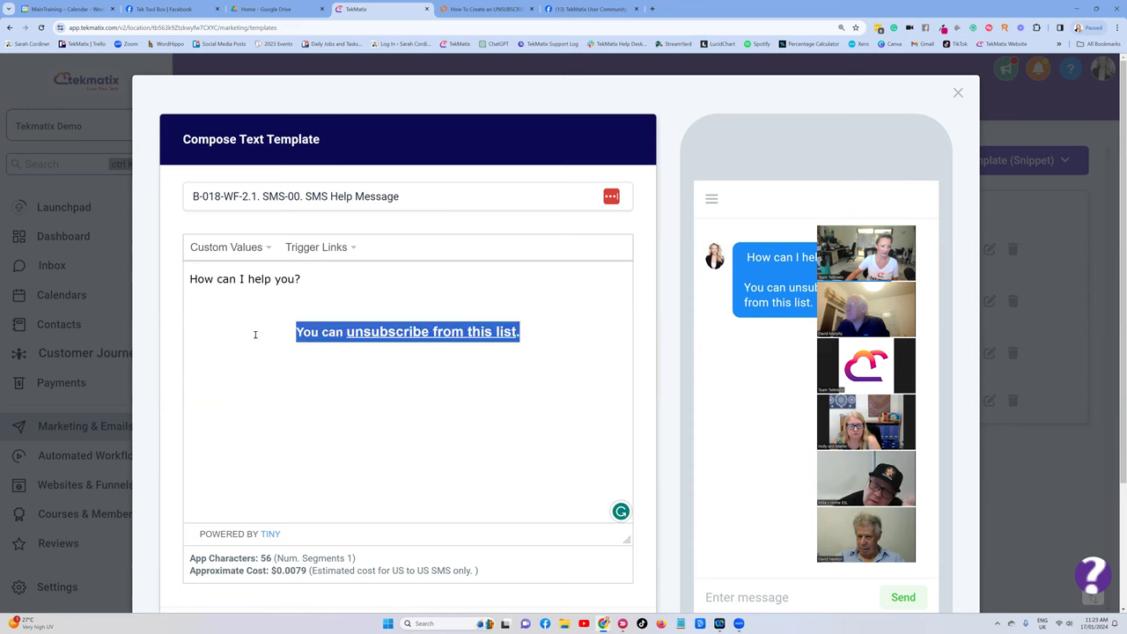
scroll(462, 299, down, 1)
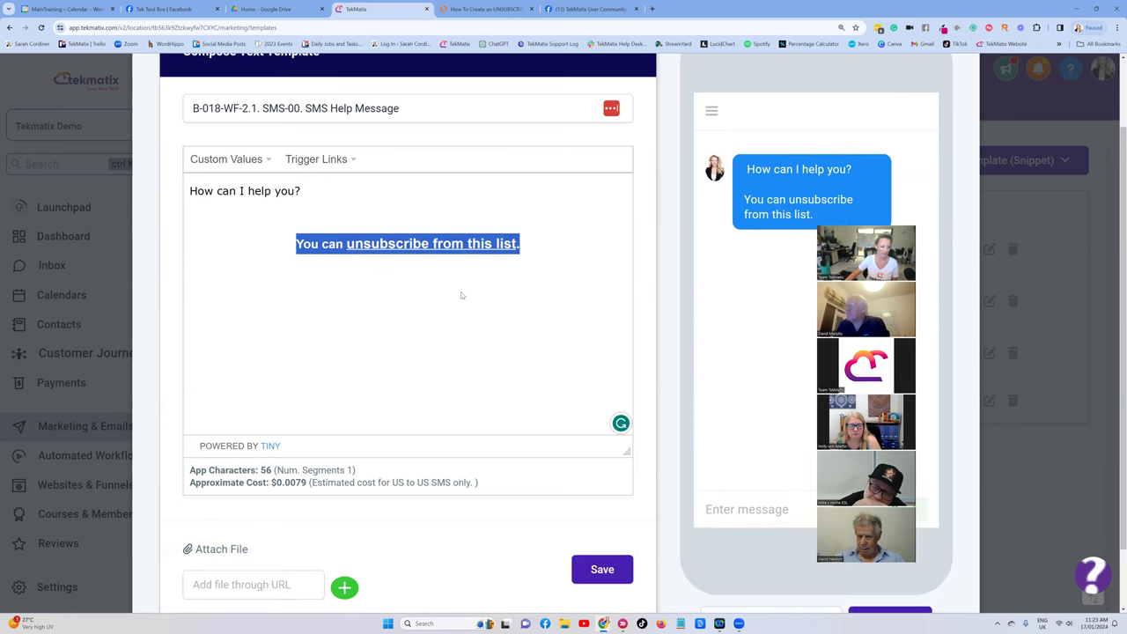
scroll(461, 295, down, 1)
scroll(456, 278, up, 2)
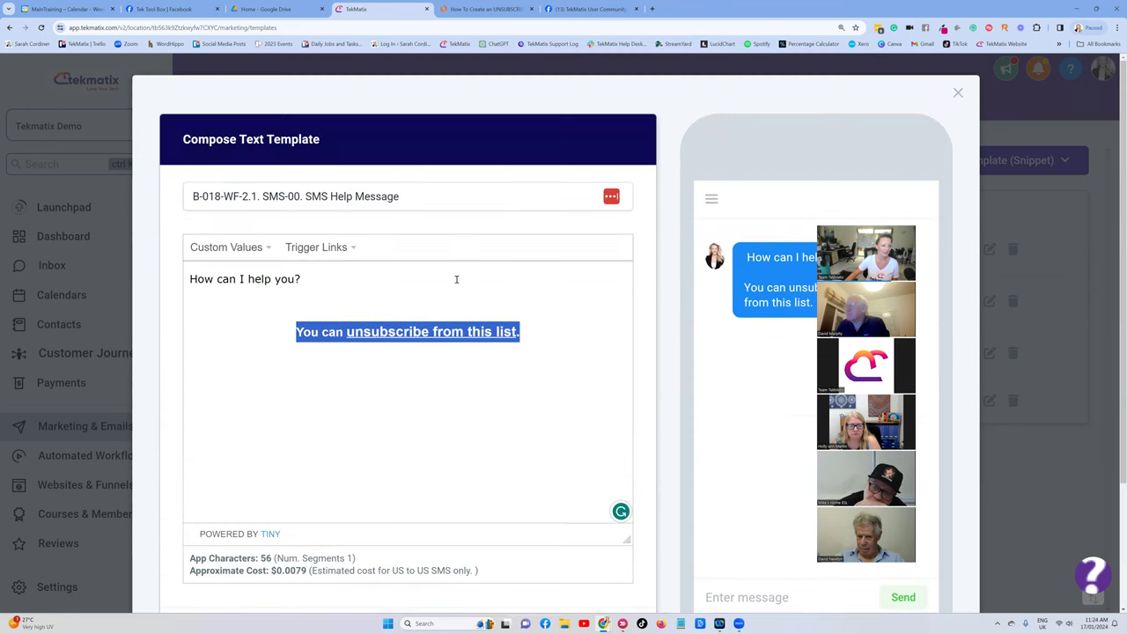
scroll(456, 279, down, 1)
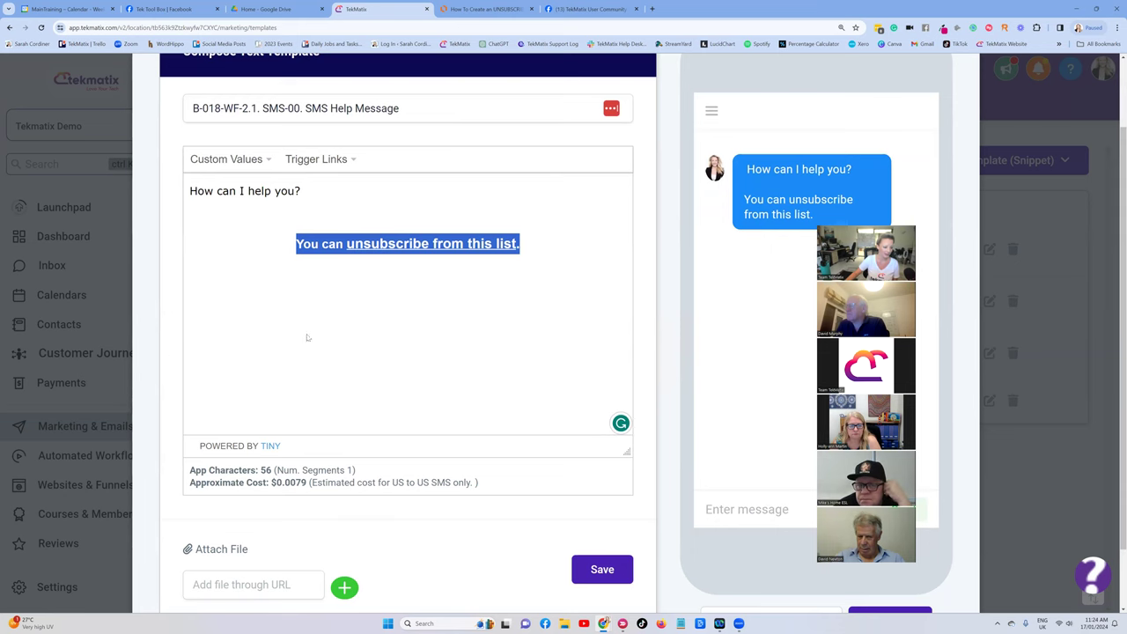
scroll(352, 343, down, 1)
scroll(354, 326, up, 2)
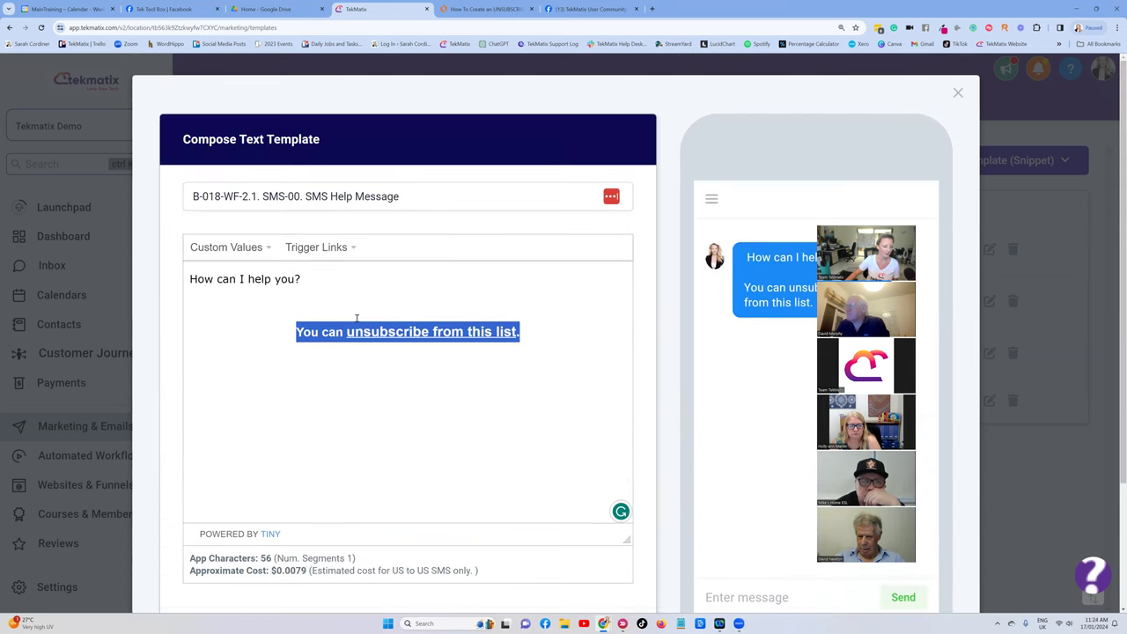
scroll(264, 252, down, 2)
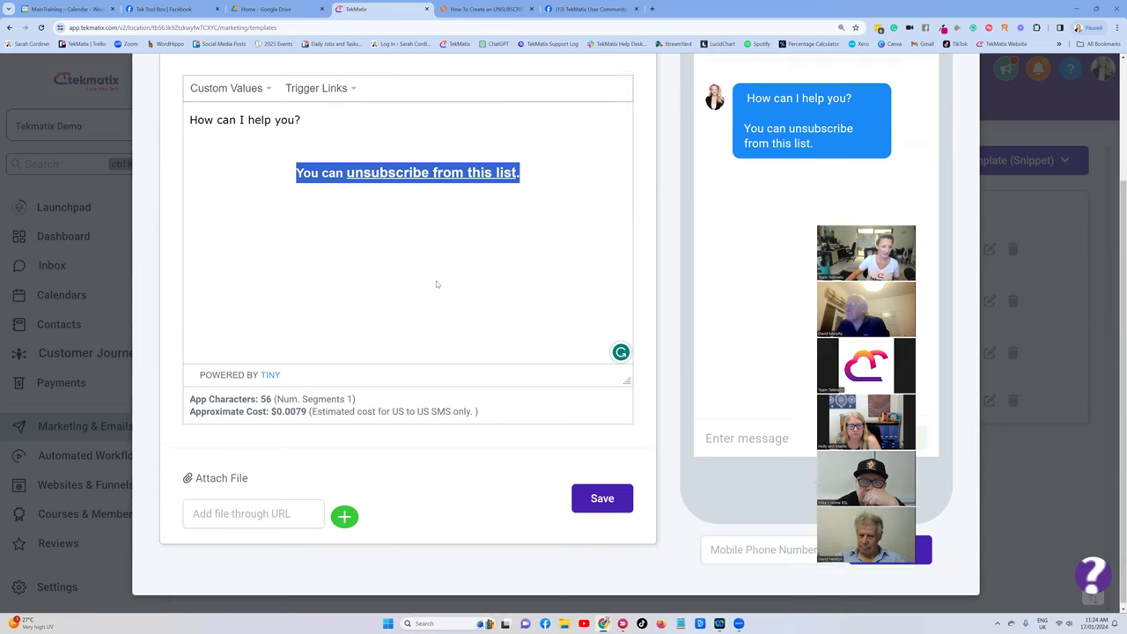
scroll(438, 284, up, 1)
key(BackSpace)
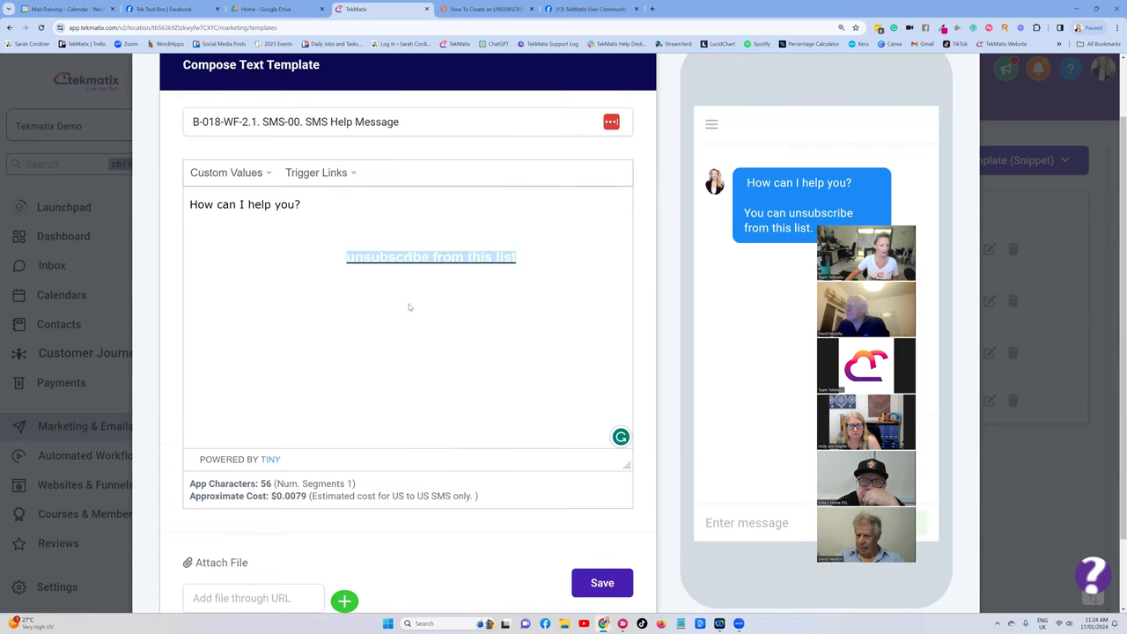
key(ctrl+z)
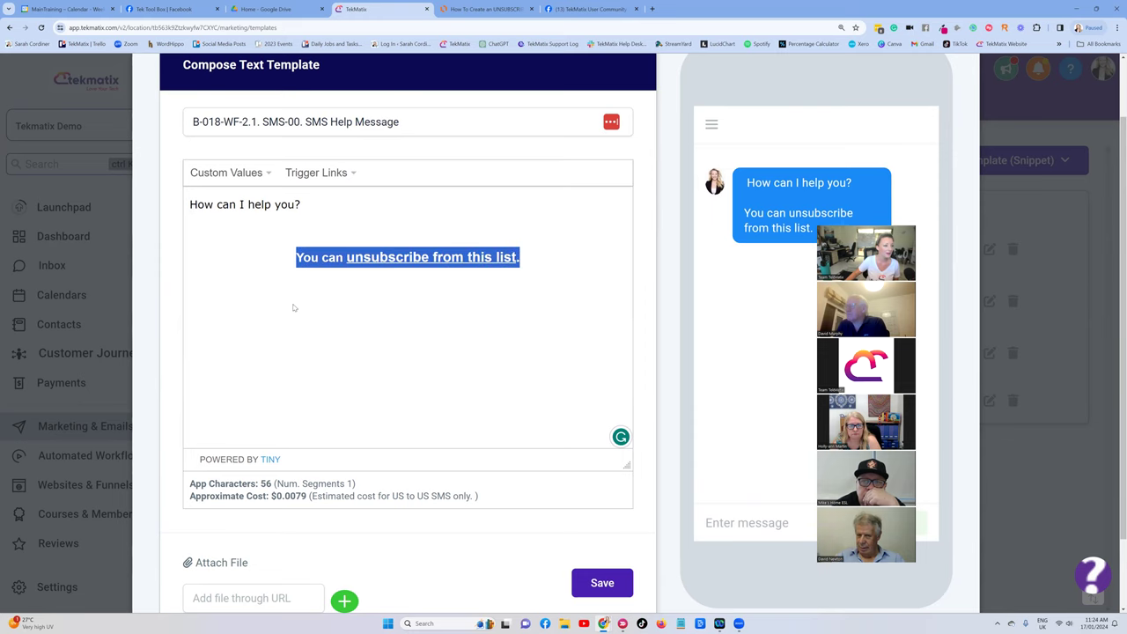
key(BackSpace)
scroll(304, 290, up, 1)
Duplicate the TekMatix browser tab and return to the original tab.
right_click(390, 9)
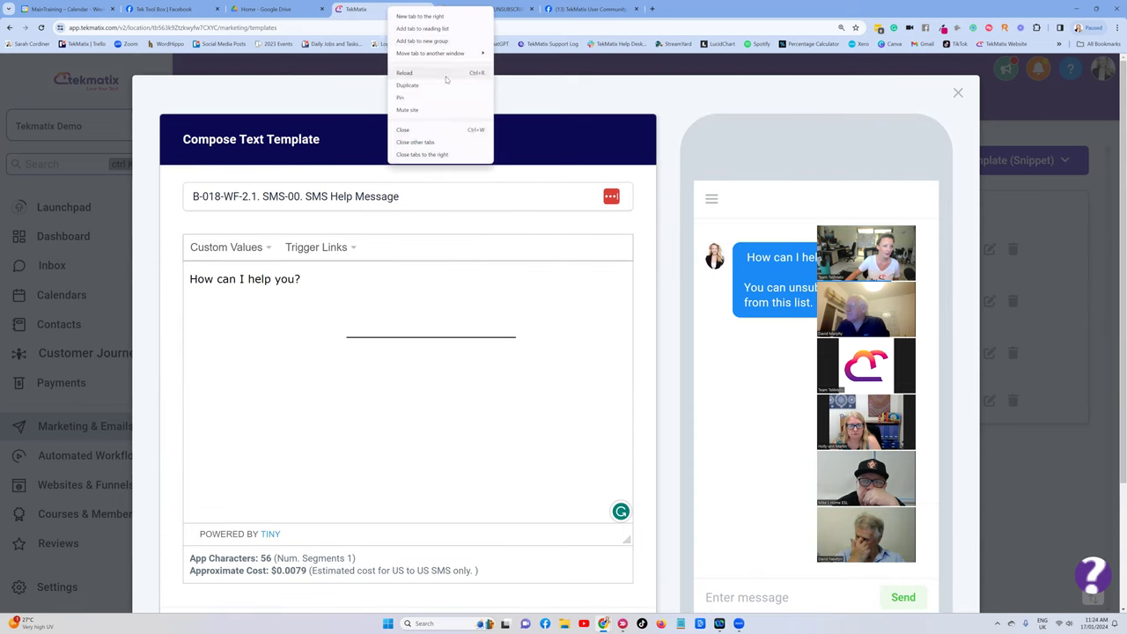
click(446, 84)
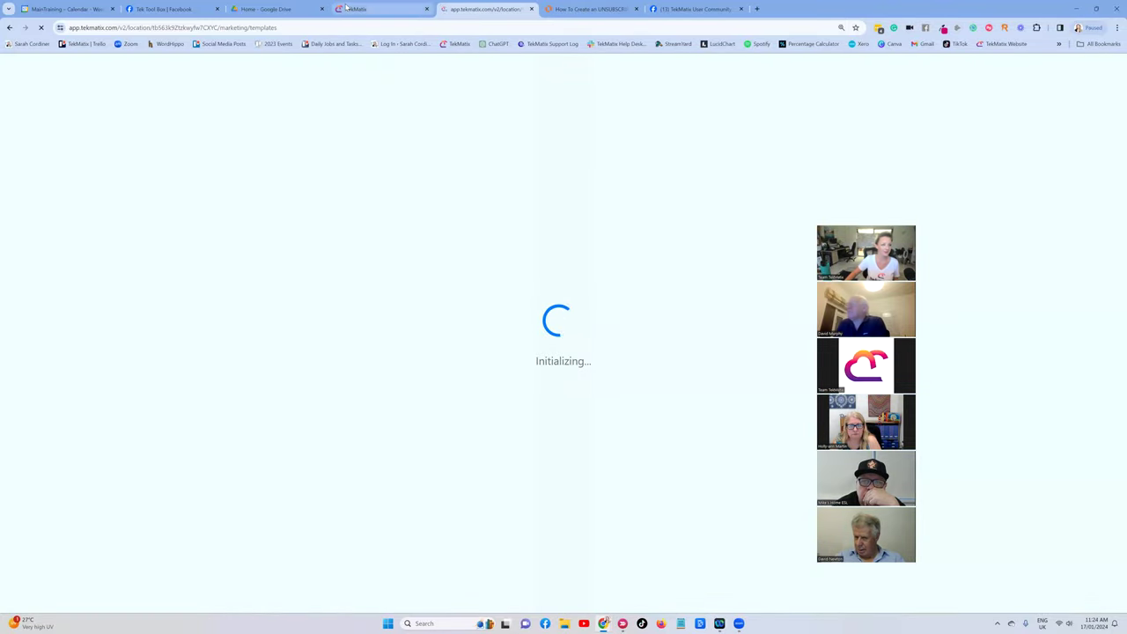
click(401, 13)
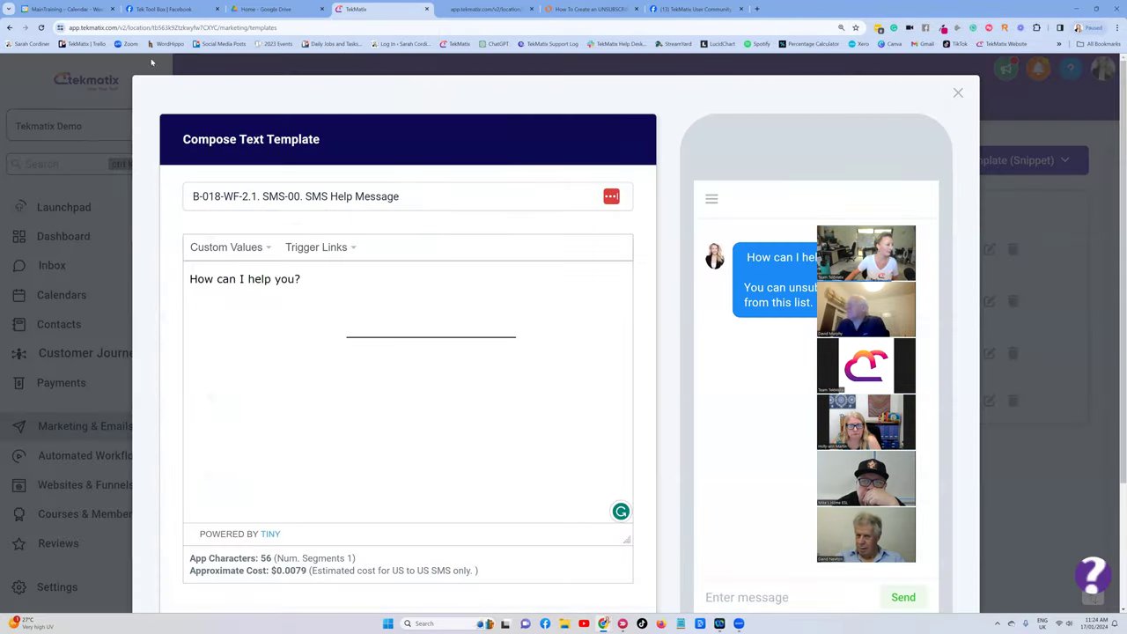
Close the SMS Help Message editor and go to the Email Builder templates list.
click(958, 93)
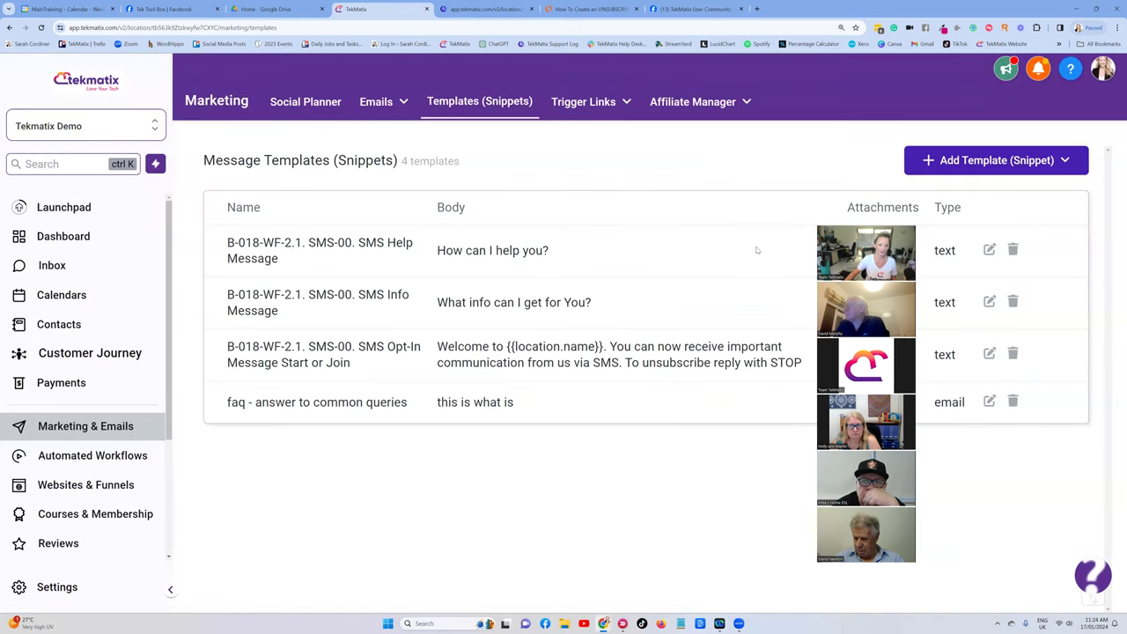
drag(872, 215, 938, 220)
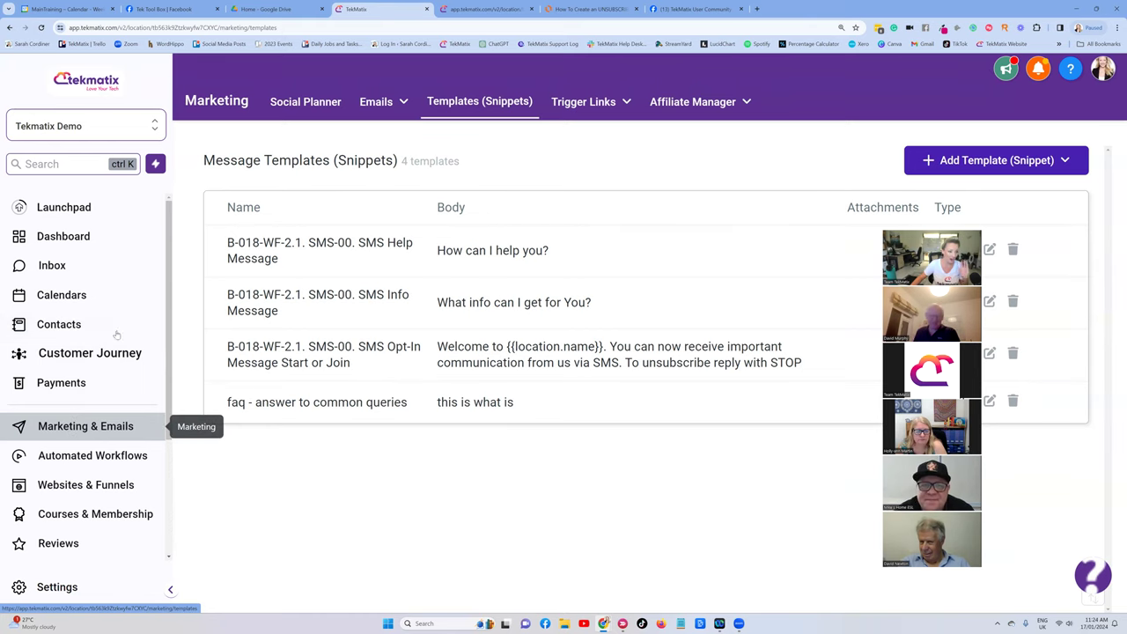
mouse_move(379, 102)
click(362, 160)
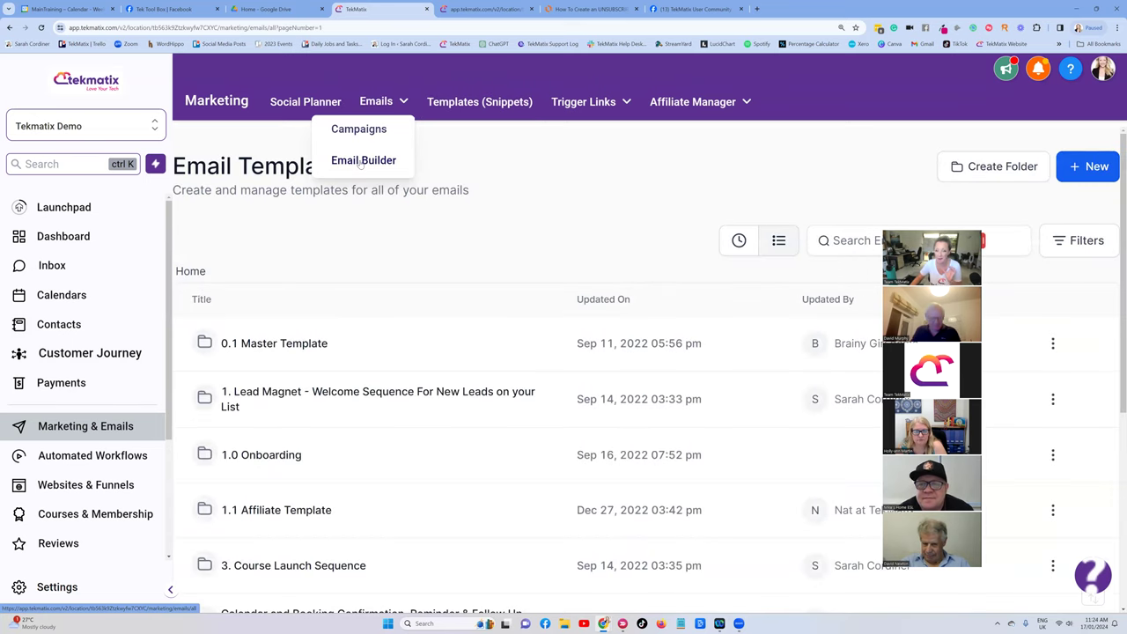
Search 'master' and open Master Email Template - Your Standard Emails.
click(858, 241)
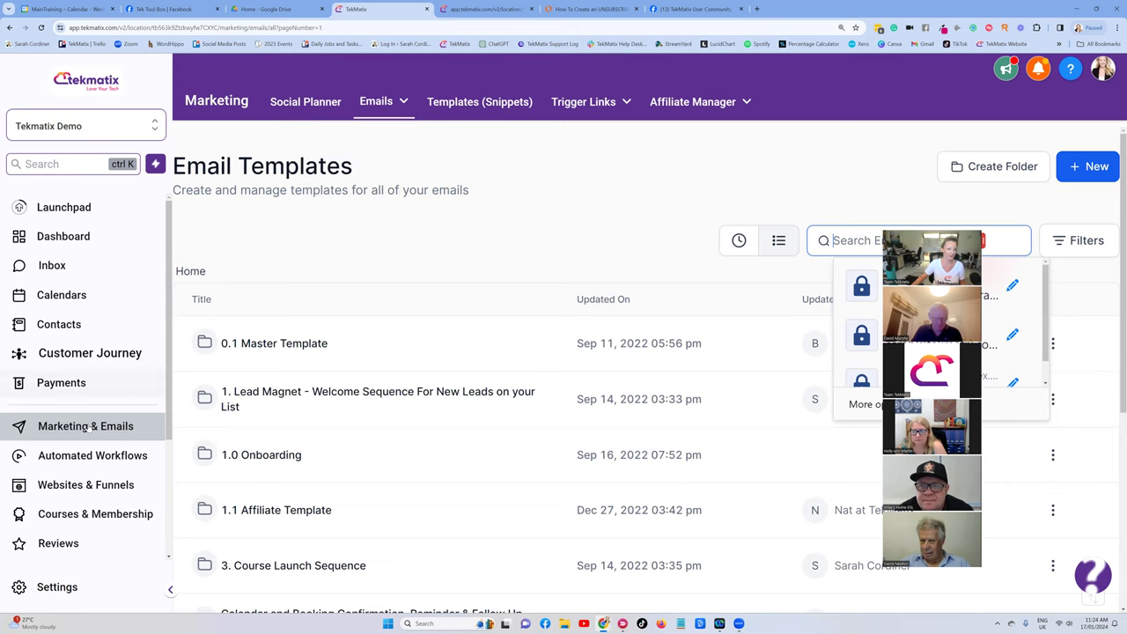
mouse_move(402, 101)
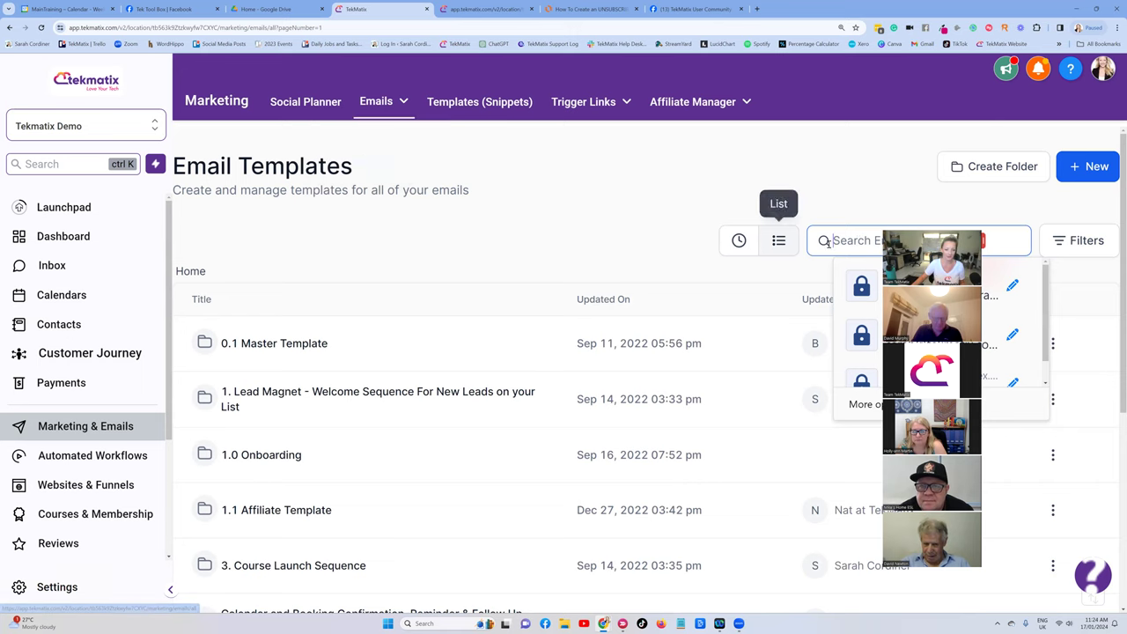
text(master)
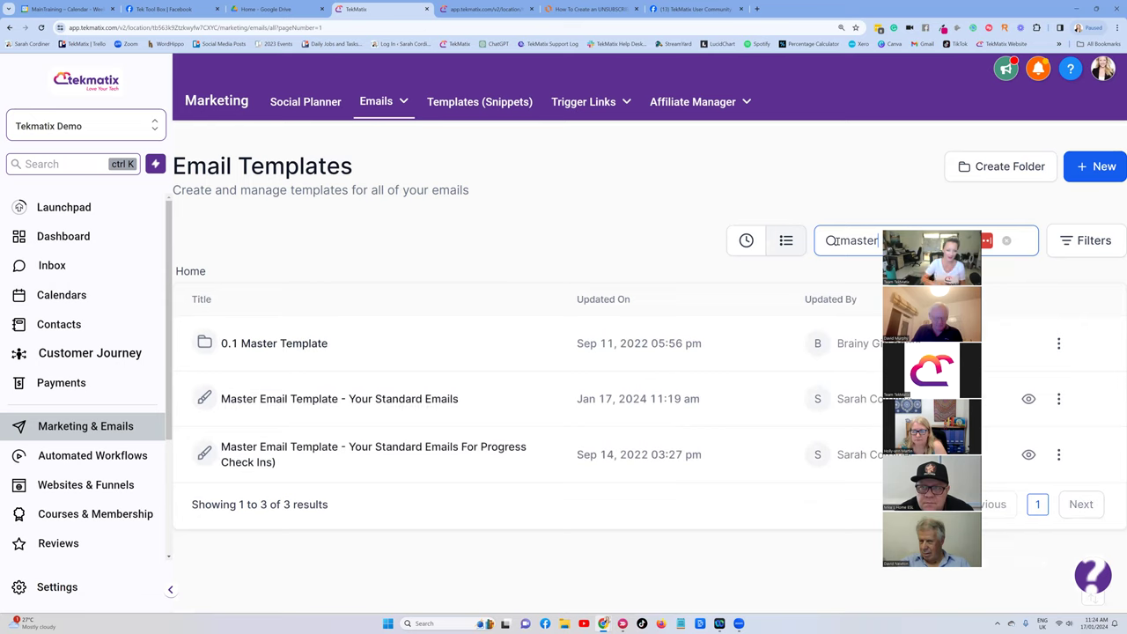
click(420, 398)
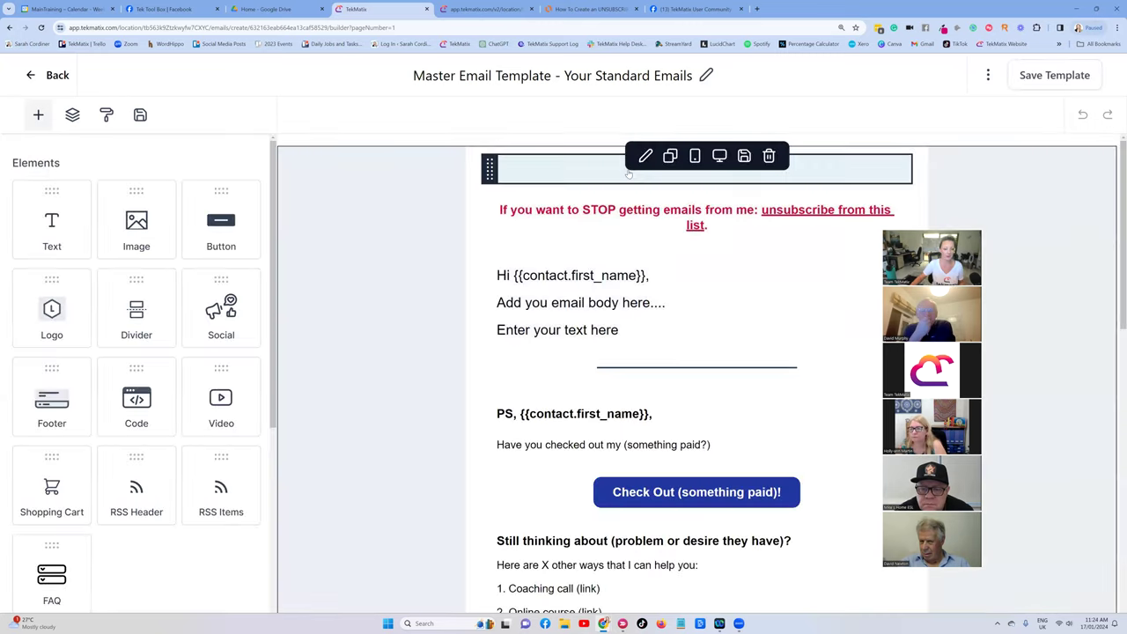
Recolour the unsubscribe sentence to #333333 grey and select it for copying.
click(704, 220)
drag(708, 225, 499, 211)
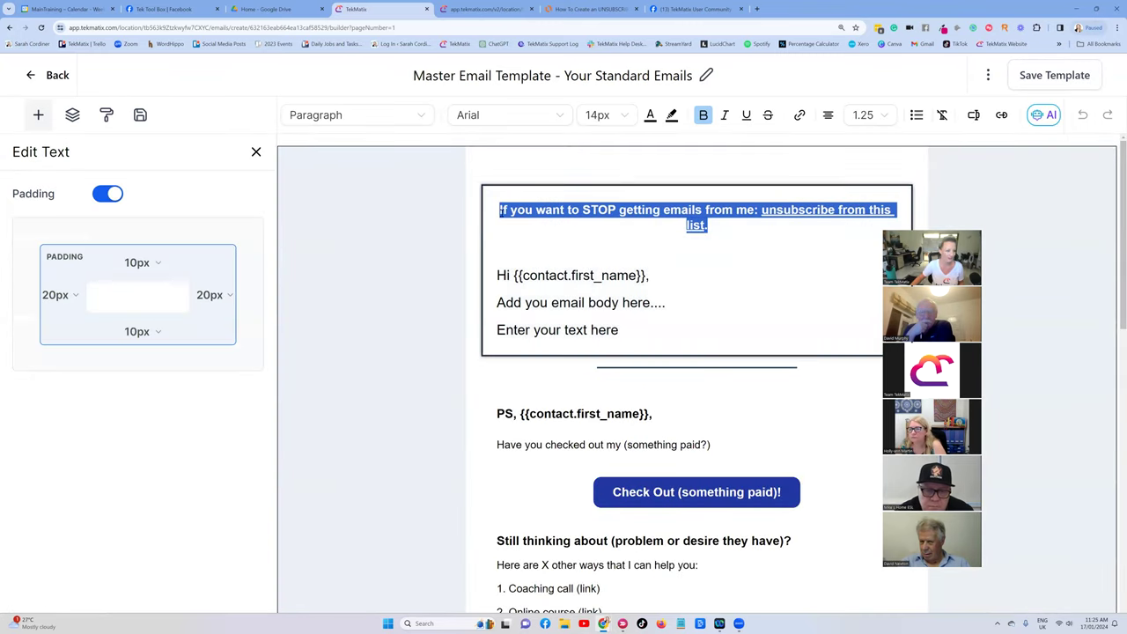
click(650, 115)
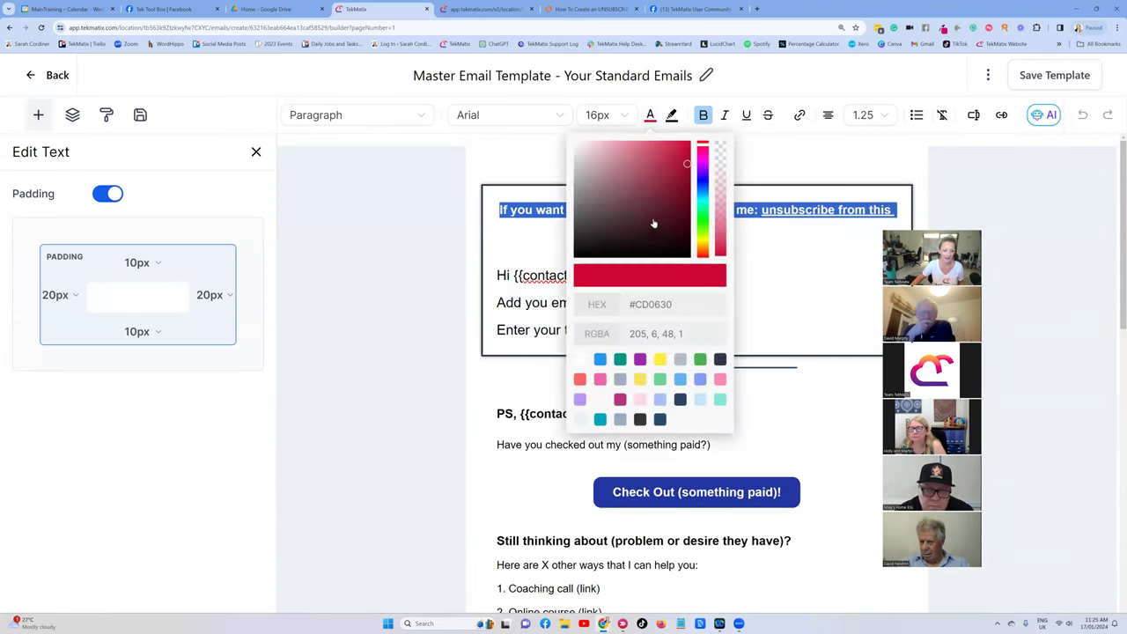
click(639, 419)
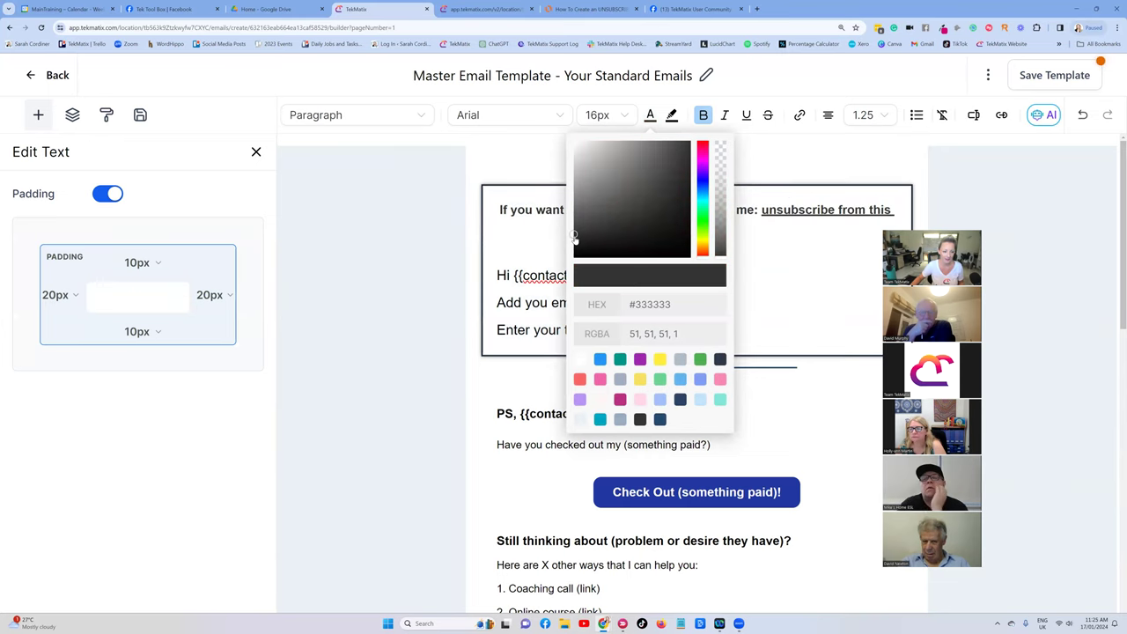
drag(573, 236, 578, 258)
click(527, 229)
drag(495, 211, 742, 223)
key(ctrl+c)
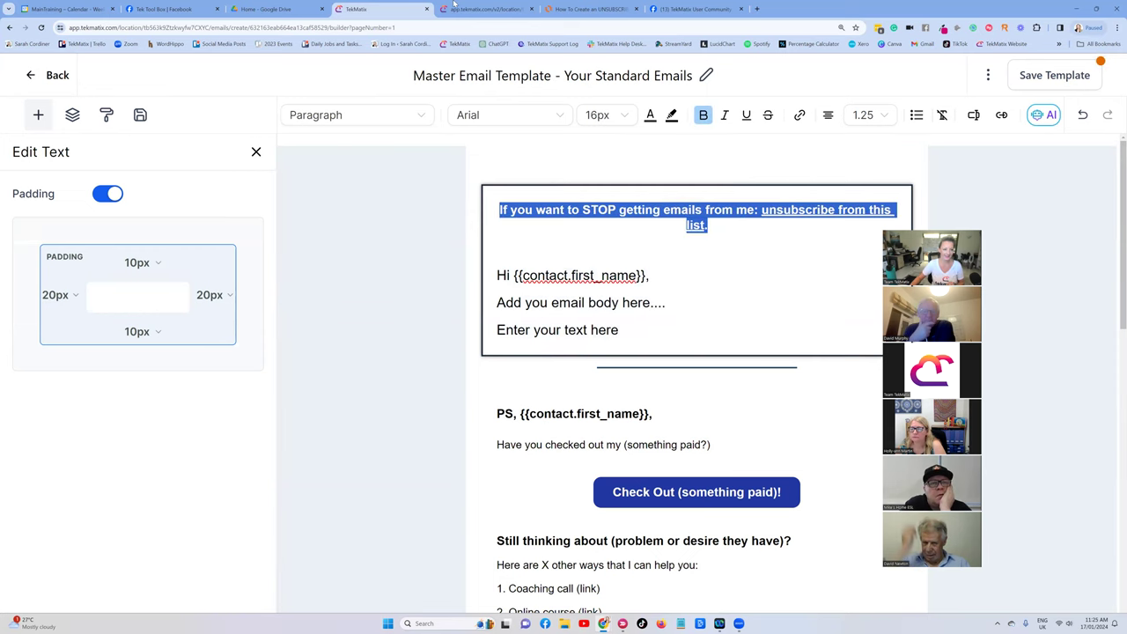
click(489, 9)
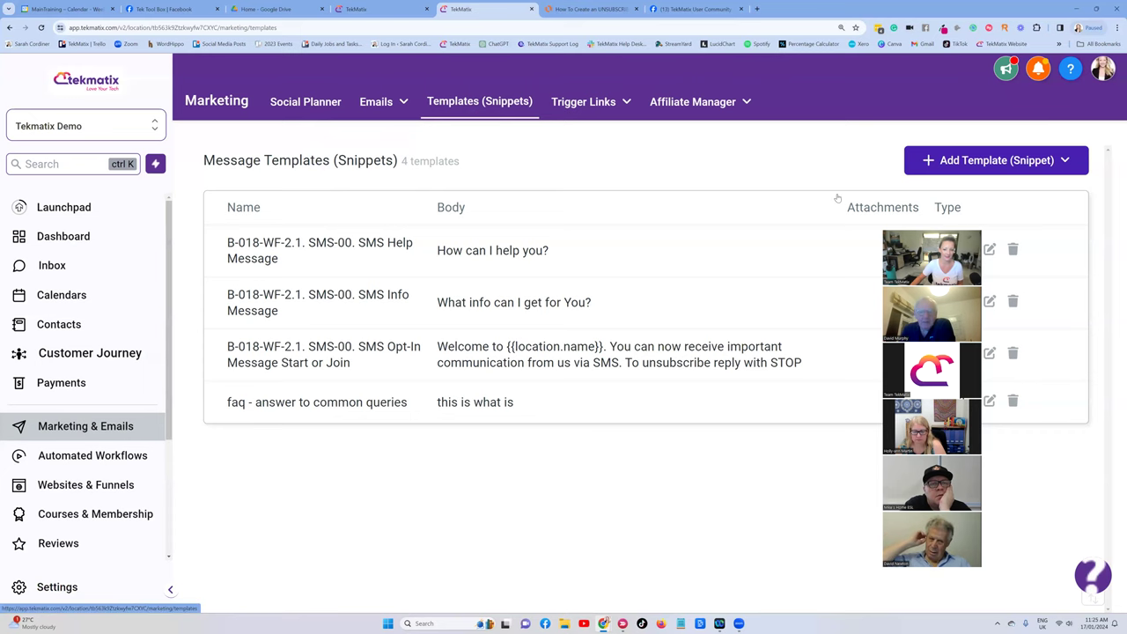
Paste the 'If you want to STOP getting emails from me…' line into SMS Help Message and save.
click(989, 250)
click(336, 281)
key(ctrl+v)
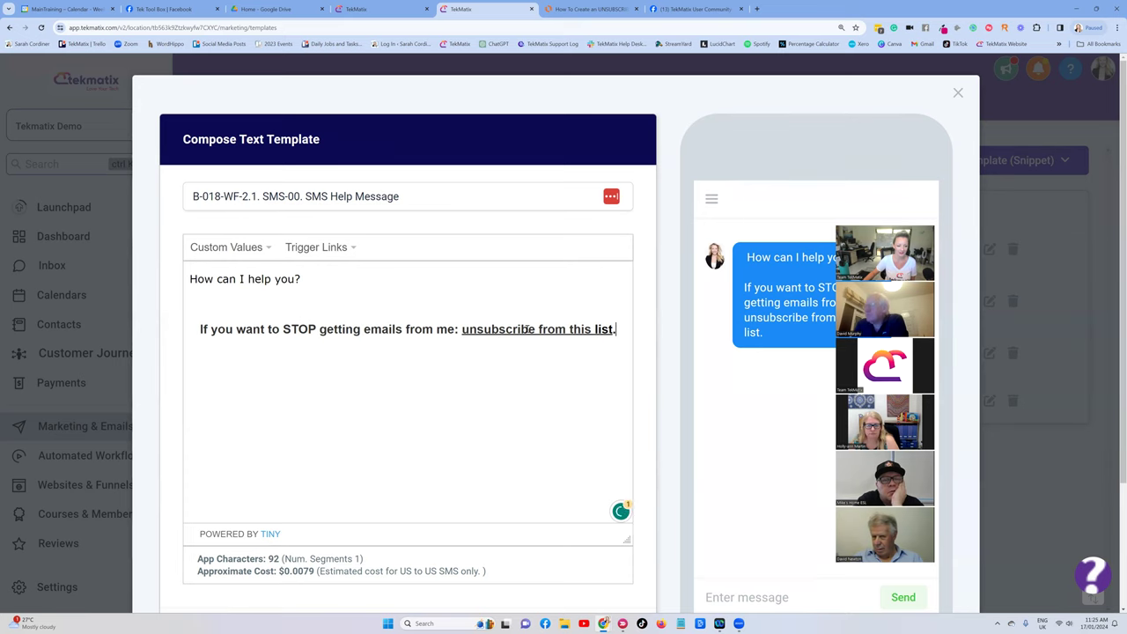
click(530, 328)
click(406, 328)
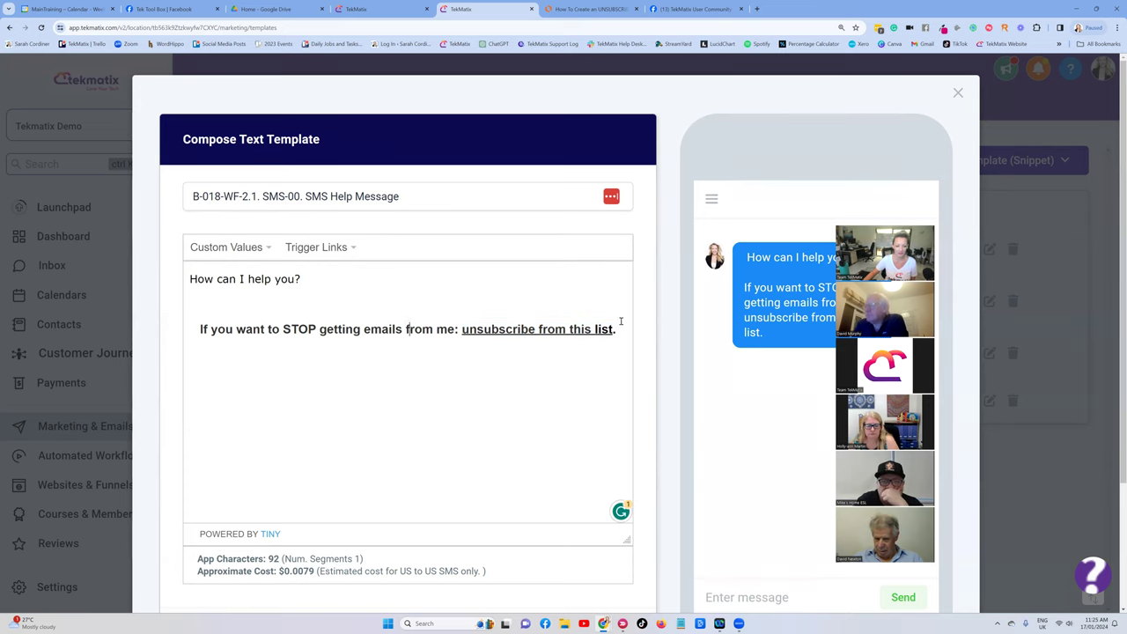
scroll(598, 326, down, 2)
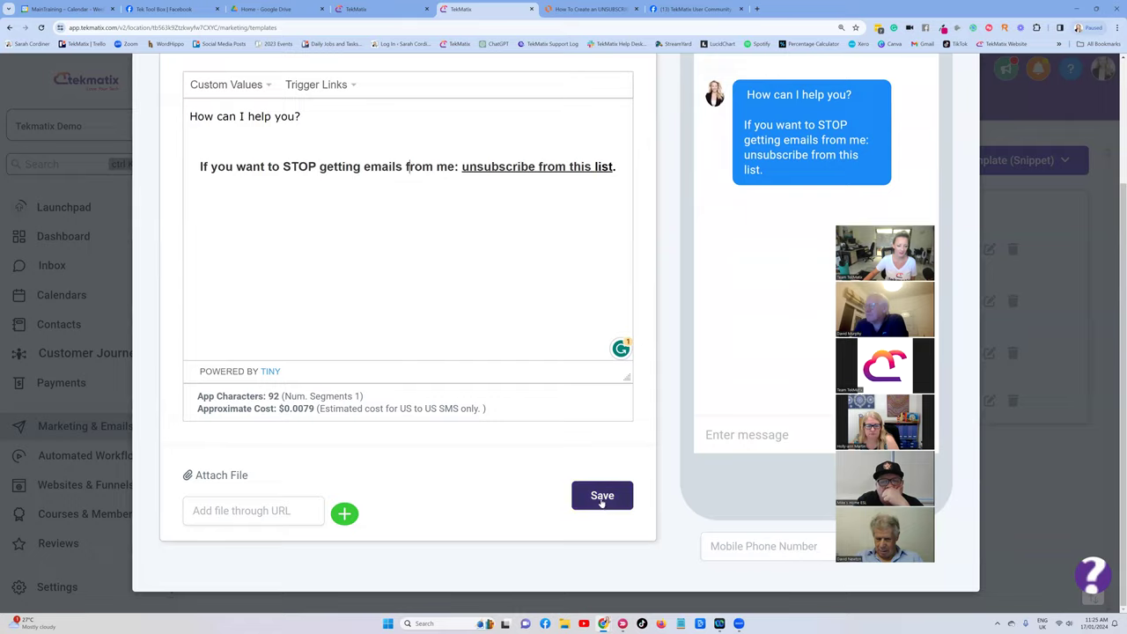
click(602, 495)
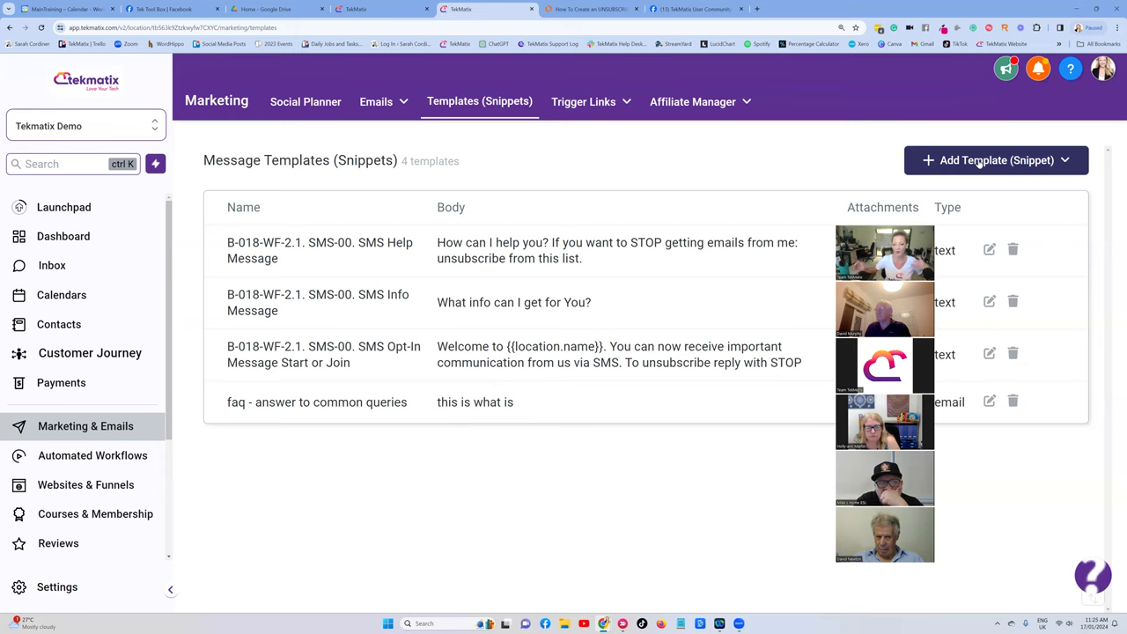
Create a new email snippet and enter a name for it.
click(993, 170)
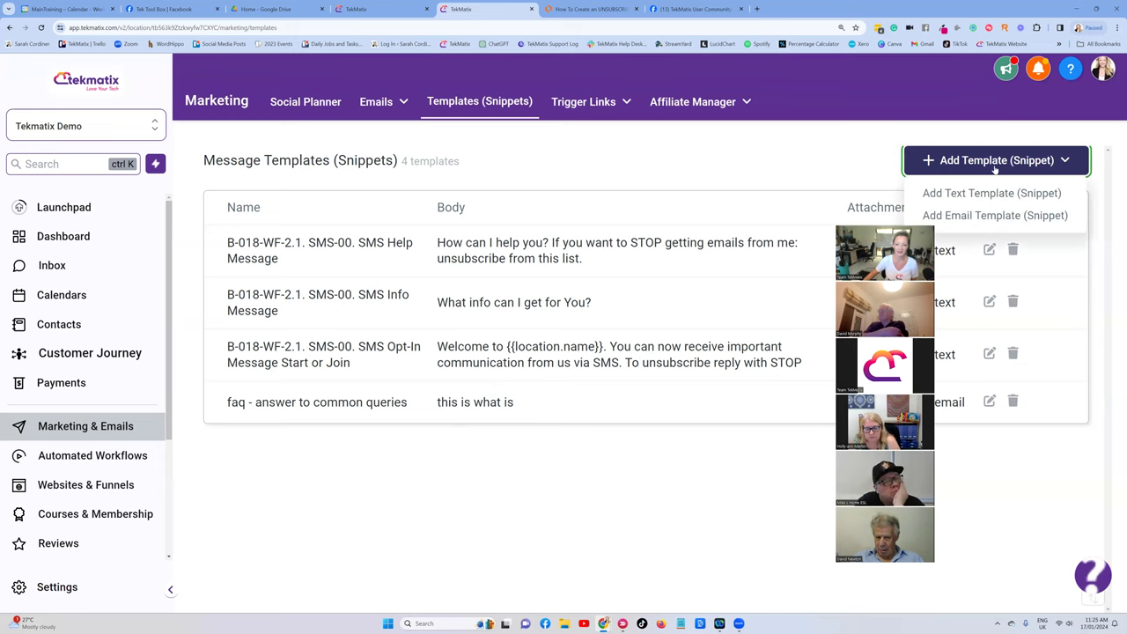
click(1003, 215)
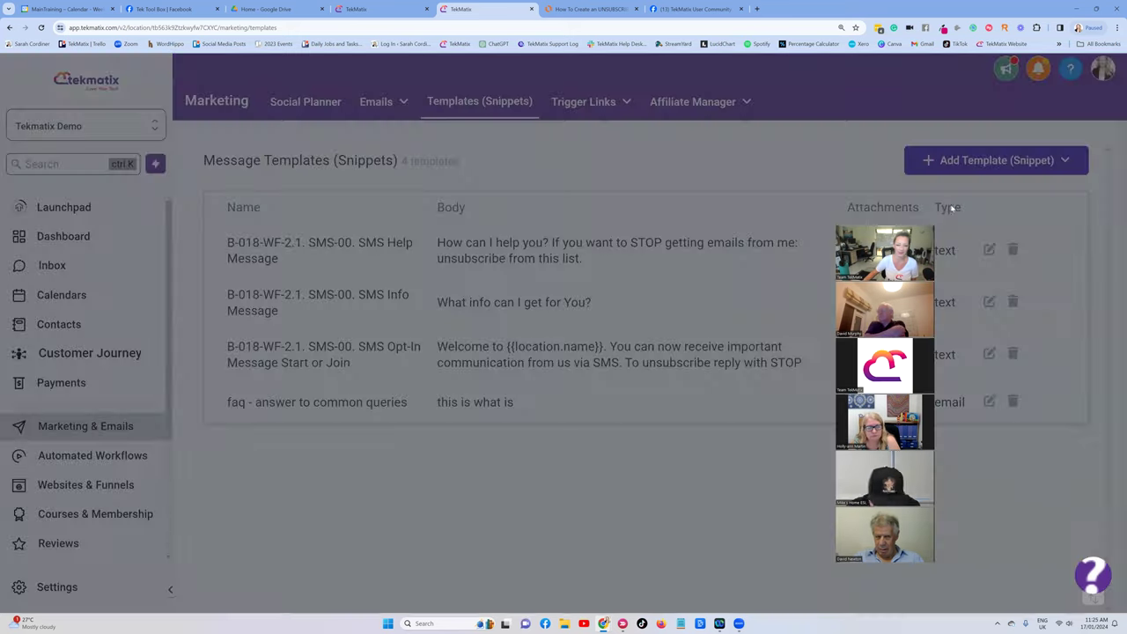
click(238, 199)
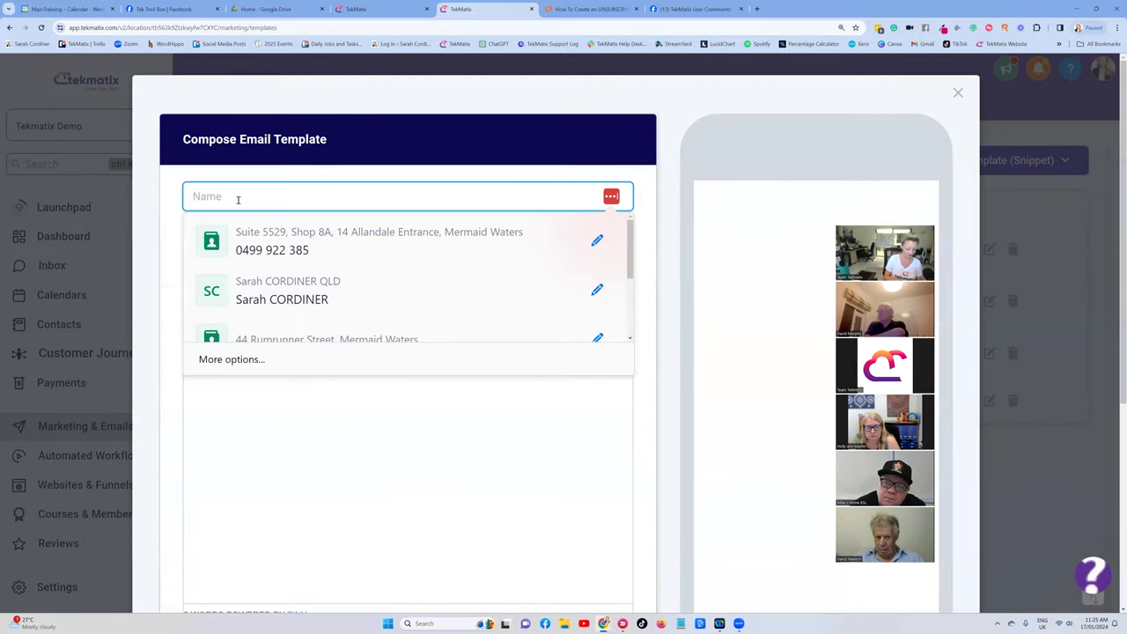
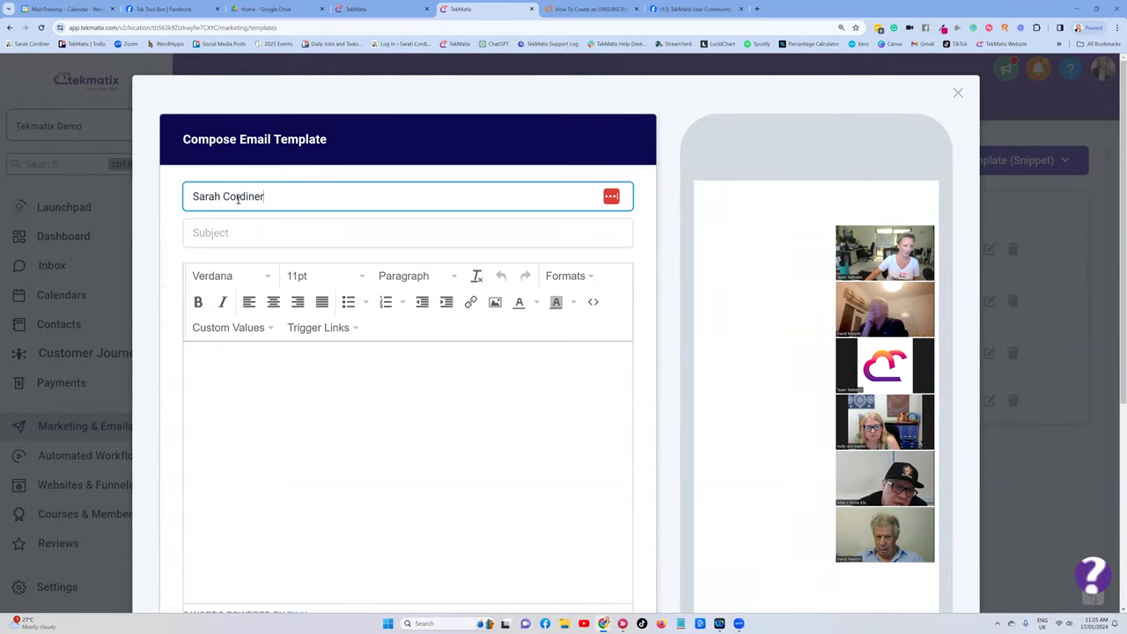
click(235, 241)
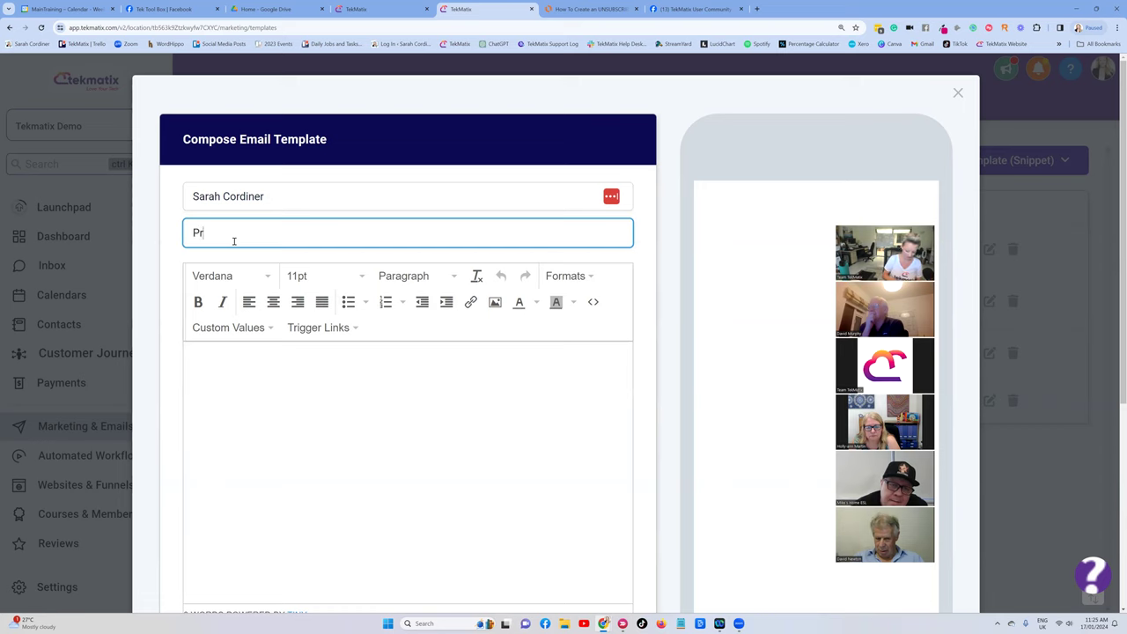
Write the body: first-name placeholder, 'icing schedule for', price lines, 'thank you' and 'love us'.
click(236, 358)
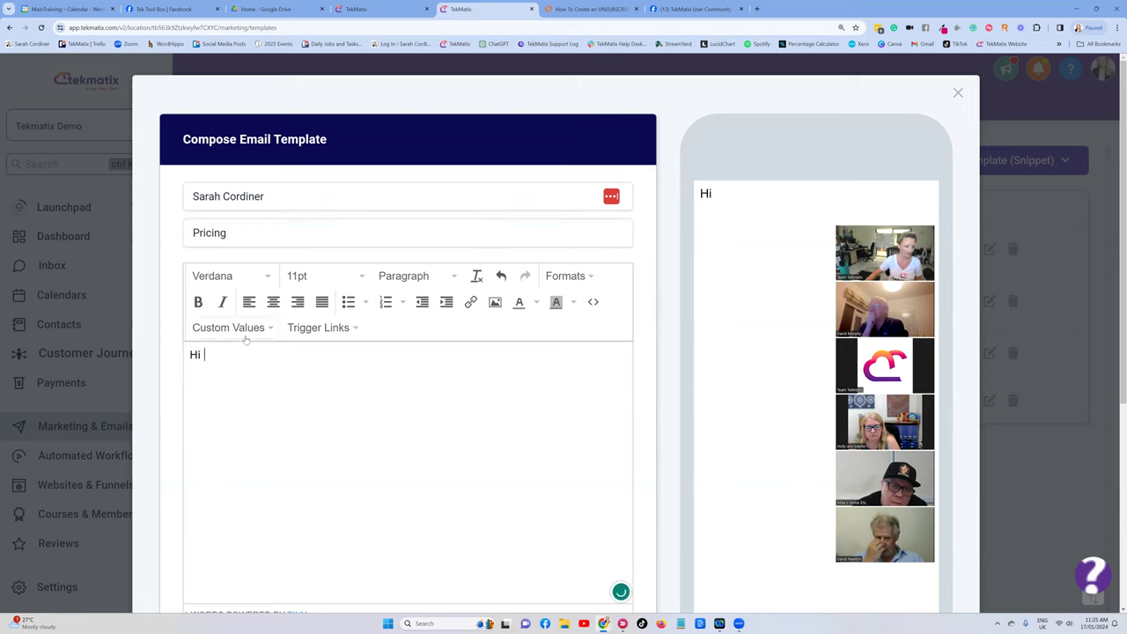
click(242, 332)
mouse_move(246, 353)
click(369, 252)
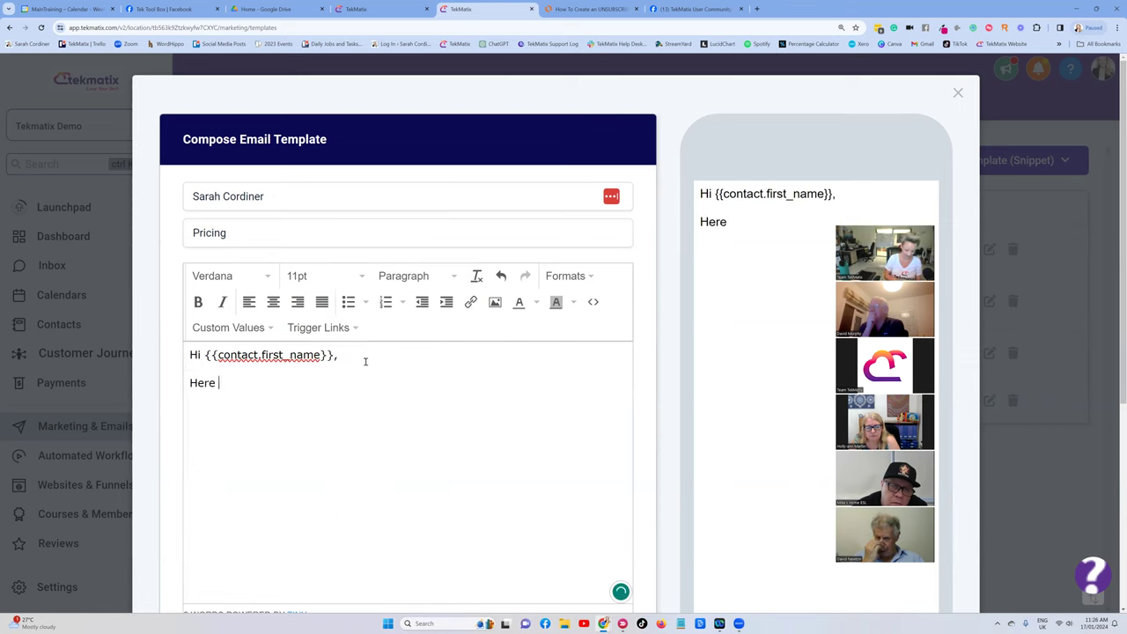
text(icing)
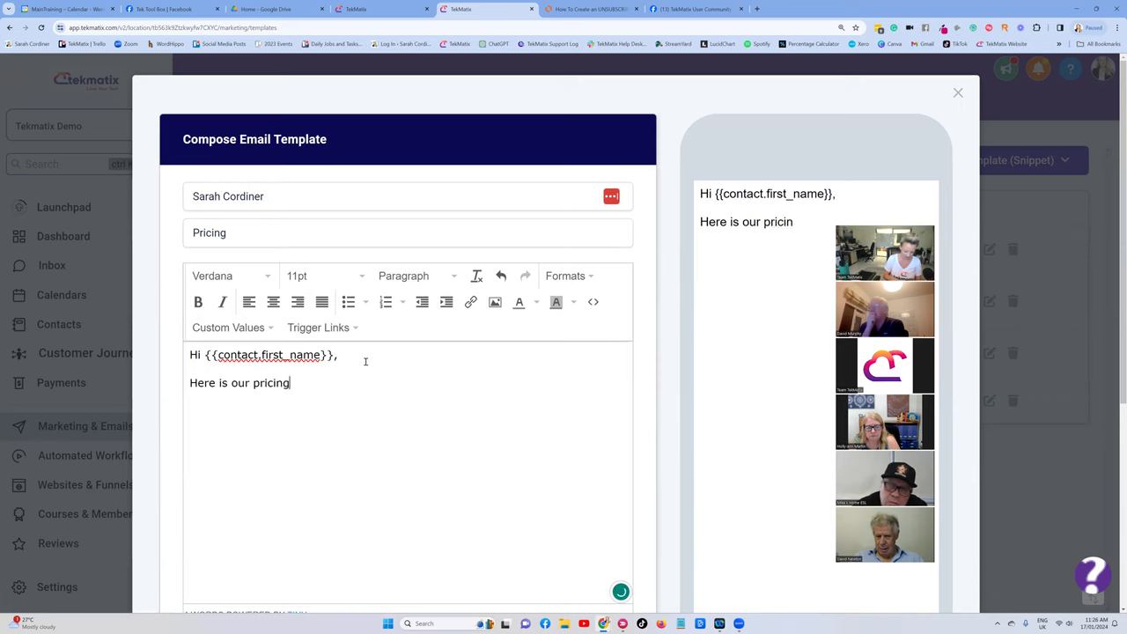
text( schedule for xyz.)
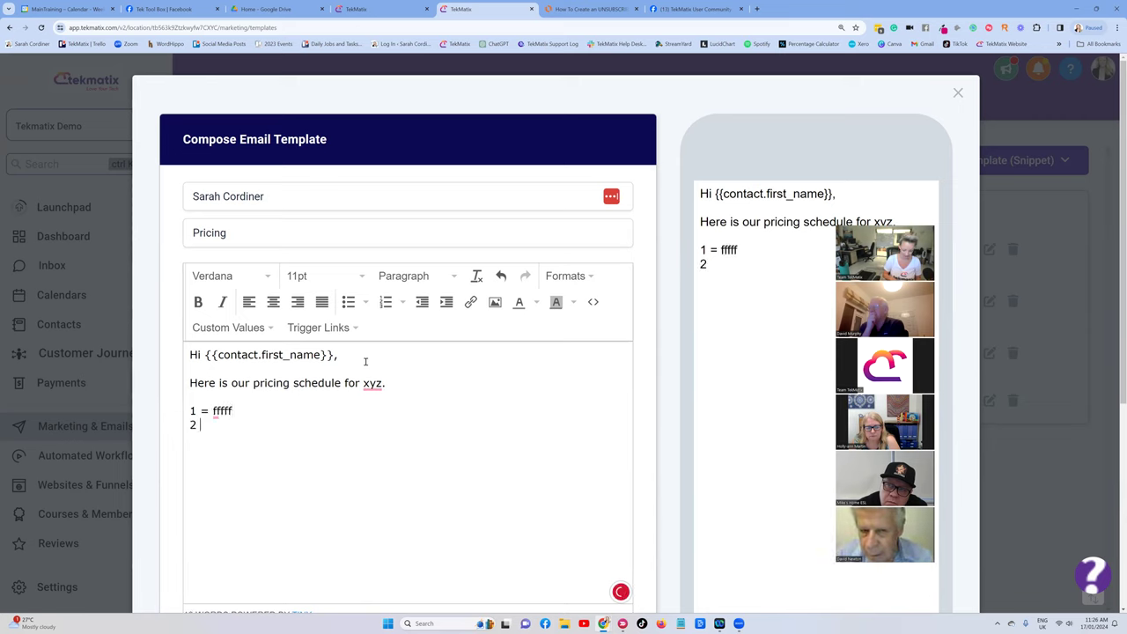
text(=)
key(BackSpace)
text(= ccc)
key(Return)
text(3 = rrrr)
key(Return)
key(Return)
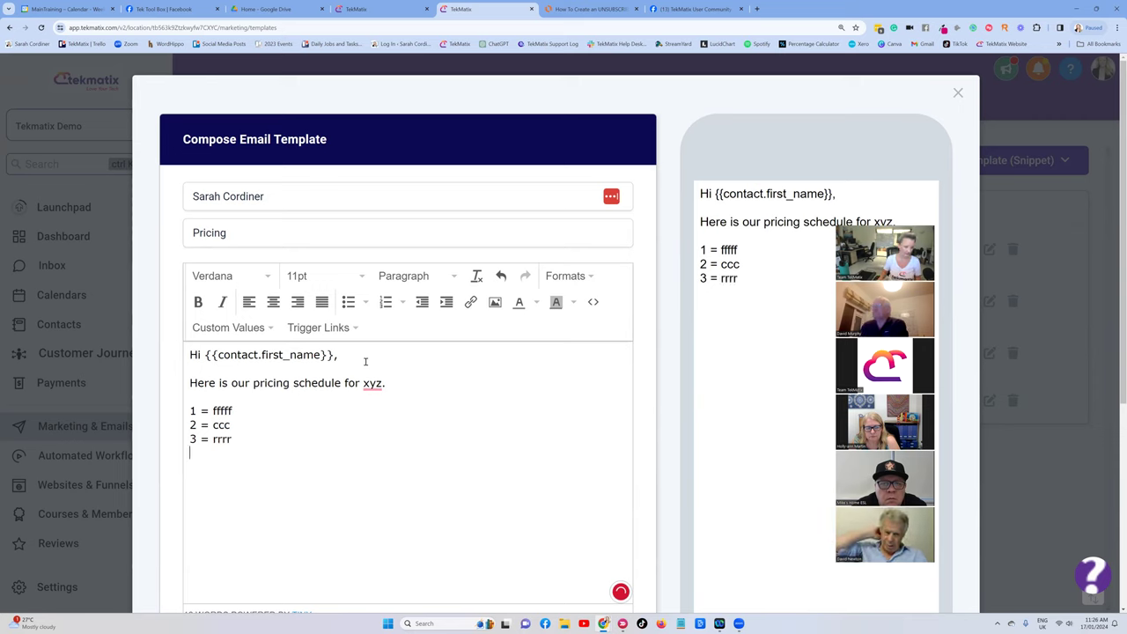
text(thank you)
key(Return)
key(Return)
text(love us)
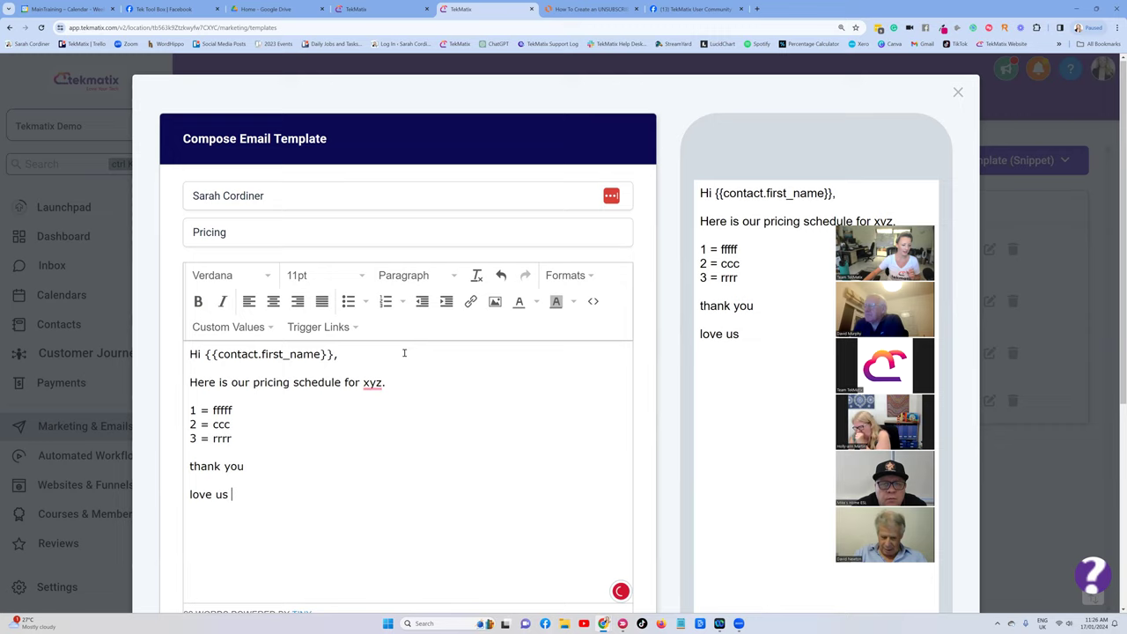
Paste the unsubscribe line at the end of the body and save the Pricing snippet.
scroll(403, 352, down, 2)
key(Return)
key(Return)
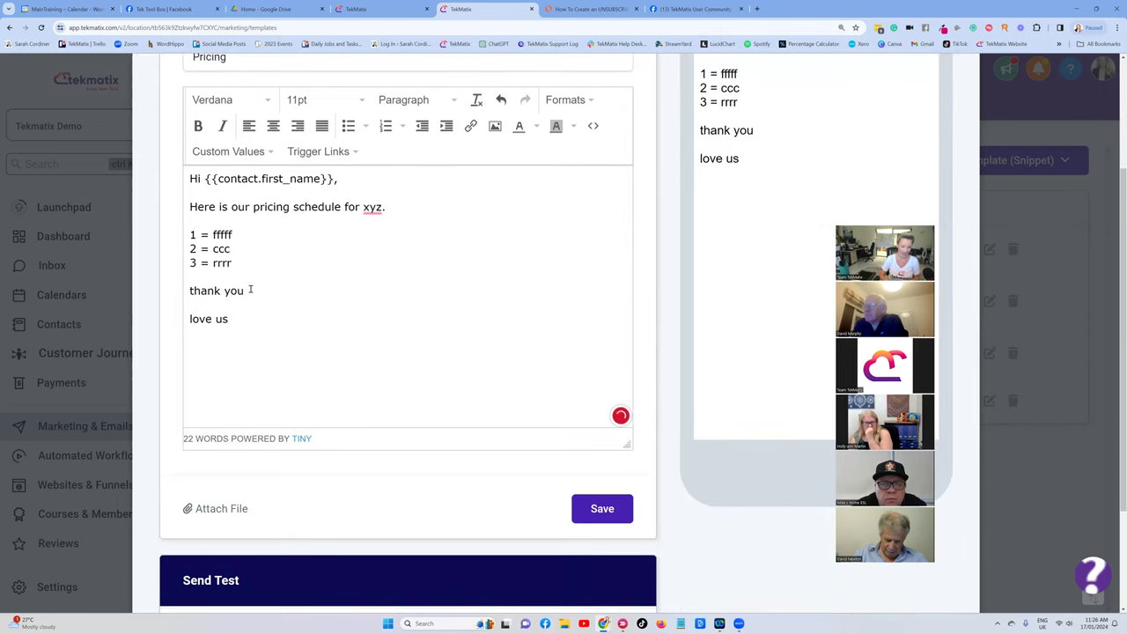
key(ctrl+v)
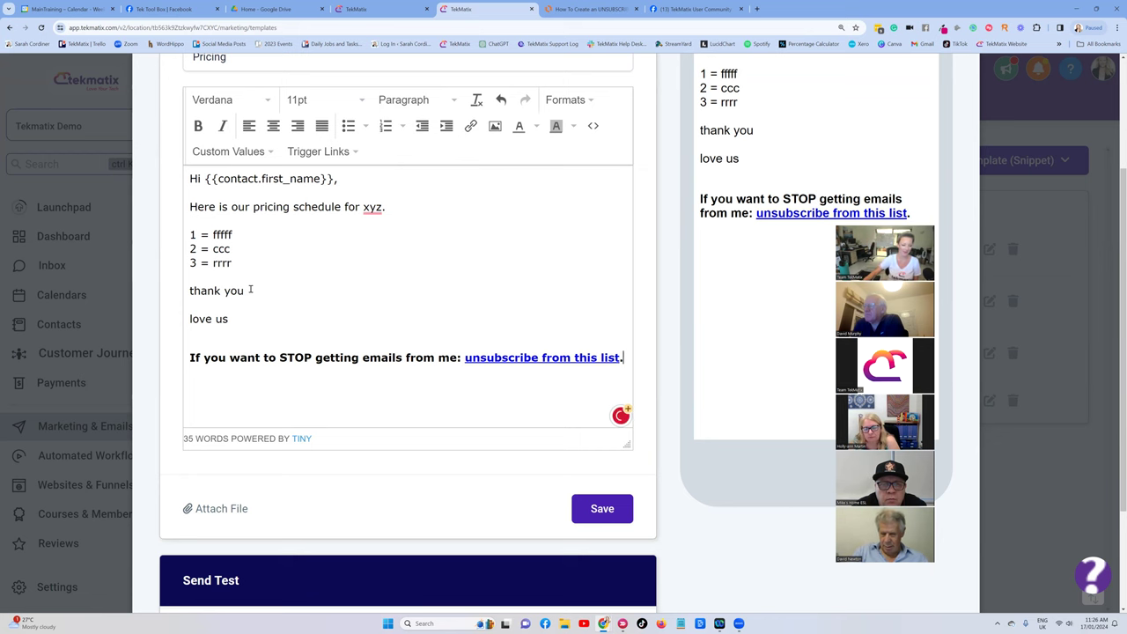
click(603, 508)
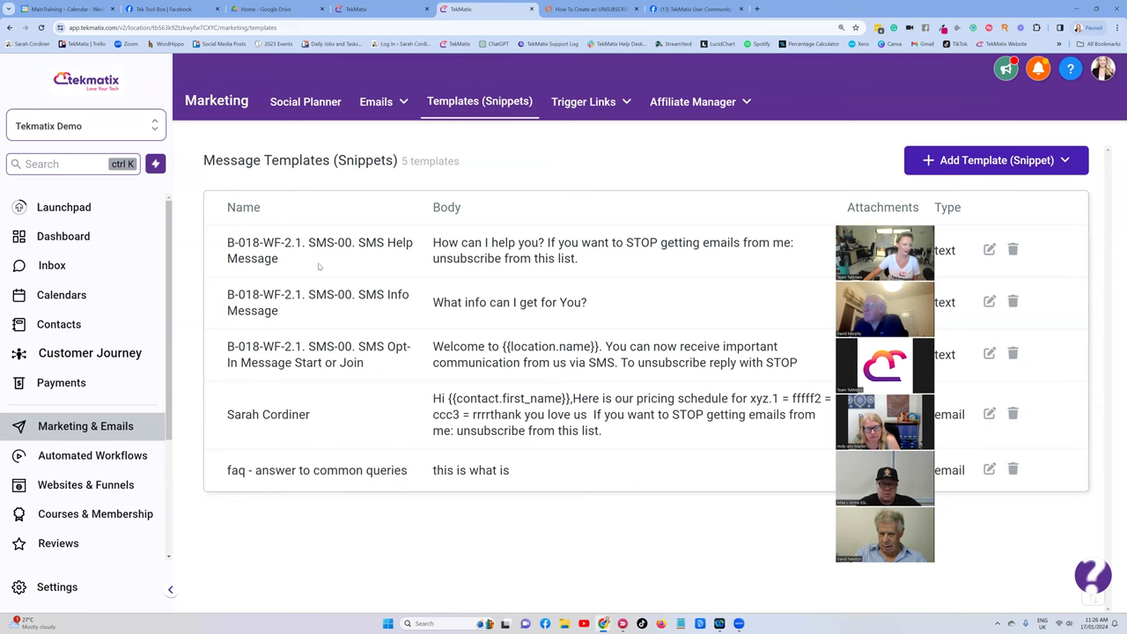
Insert the Pricing snippet into a reply in a contact's inbox conversation.
click(52, 264)
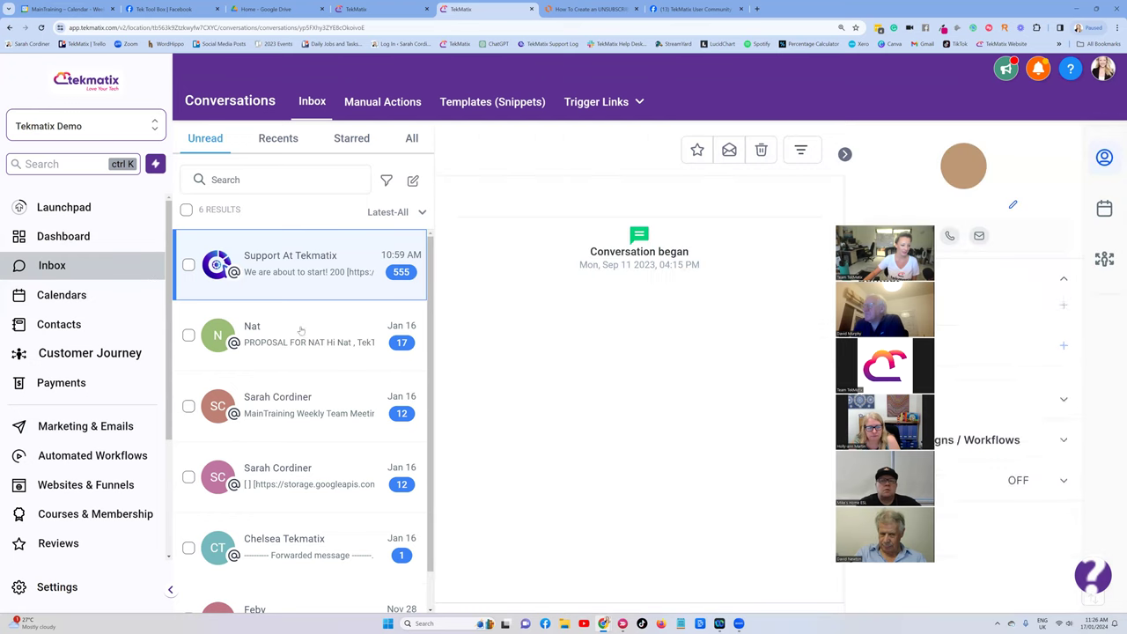
click(300, 331)
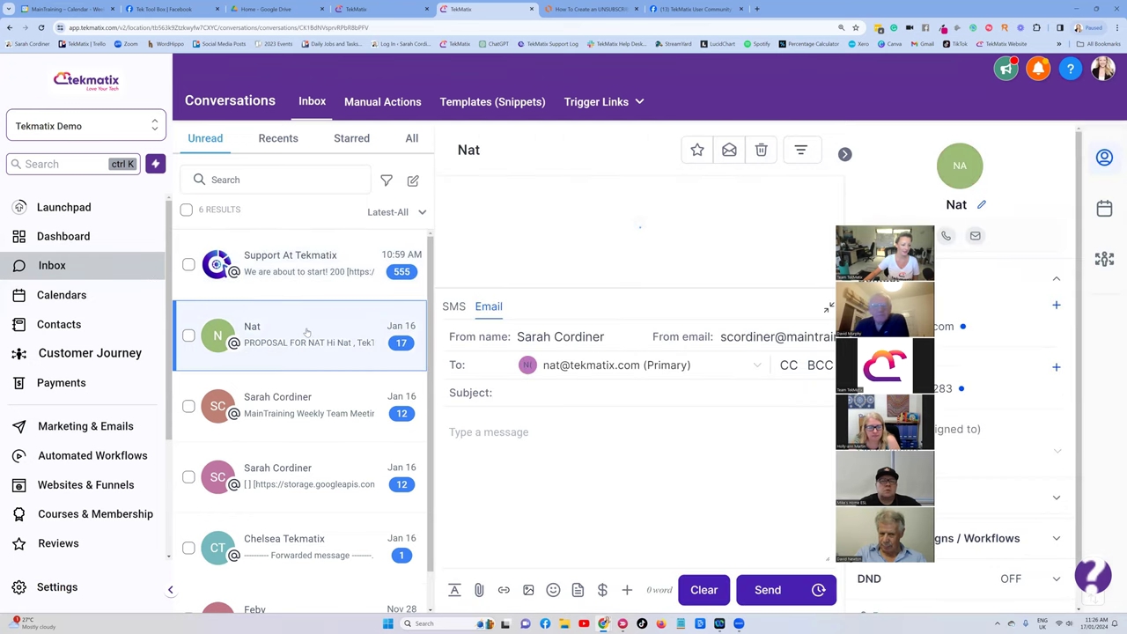
scroll(306, 332, down, 1)
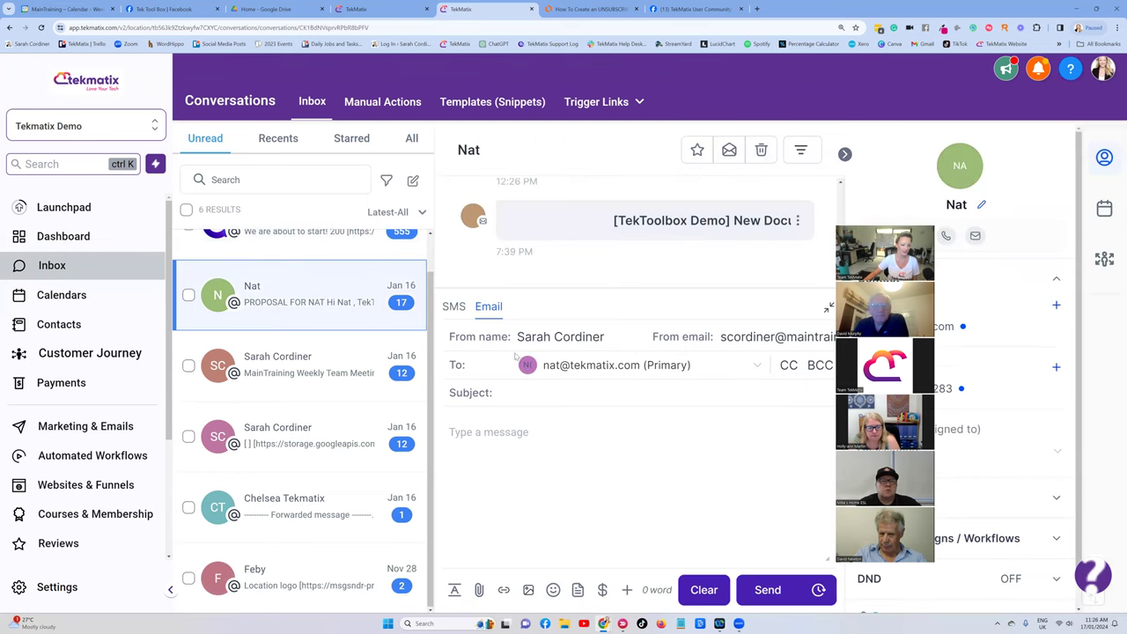
click(577, 592)
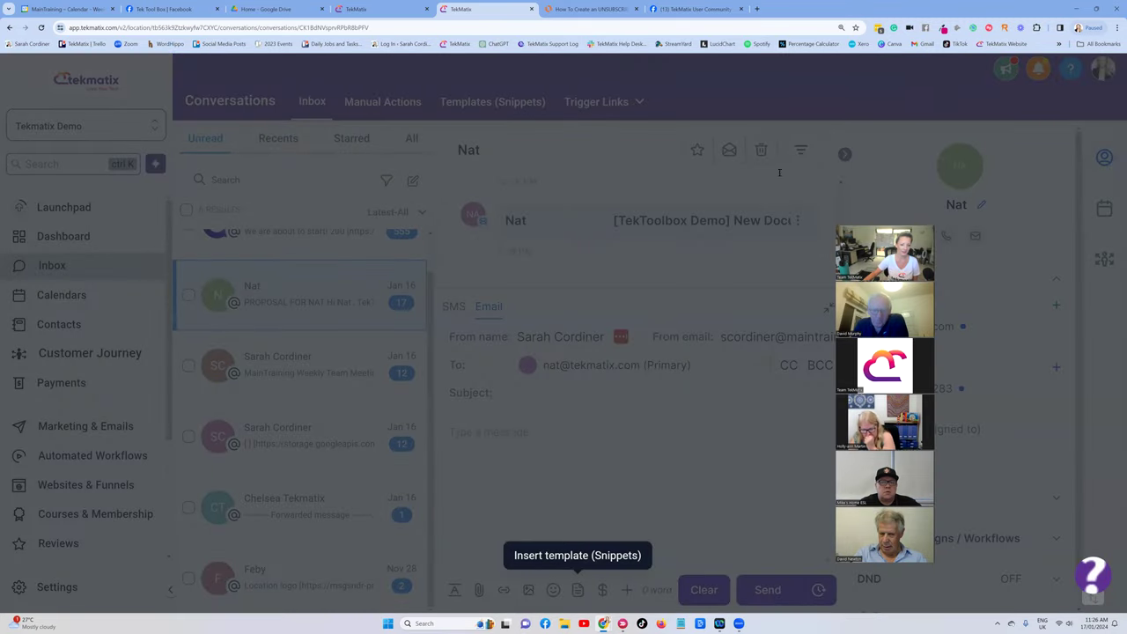
click(457, 162)
click(464, 201)
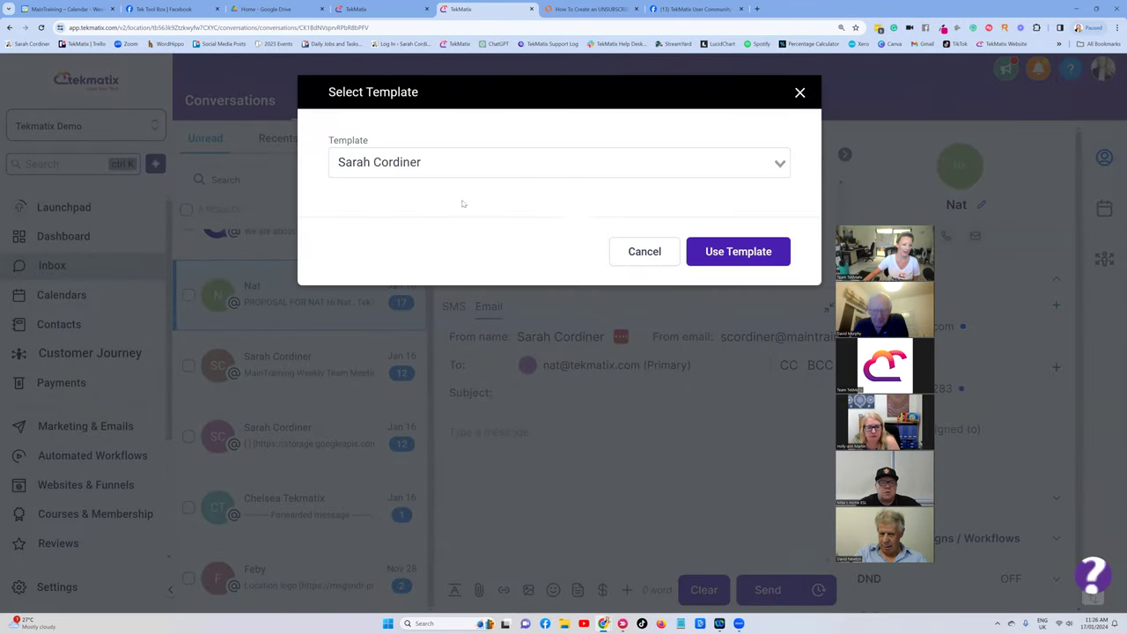
click(732, 253)
Send the Pricing email to the contact and return to Templates (Snippets).
scroll(563, 467, down, 2)
scroll(573, 470, up, 2)
scroll(573, 470, down, 1)
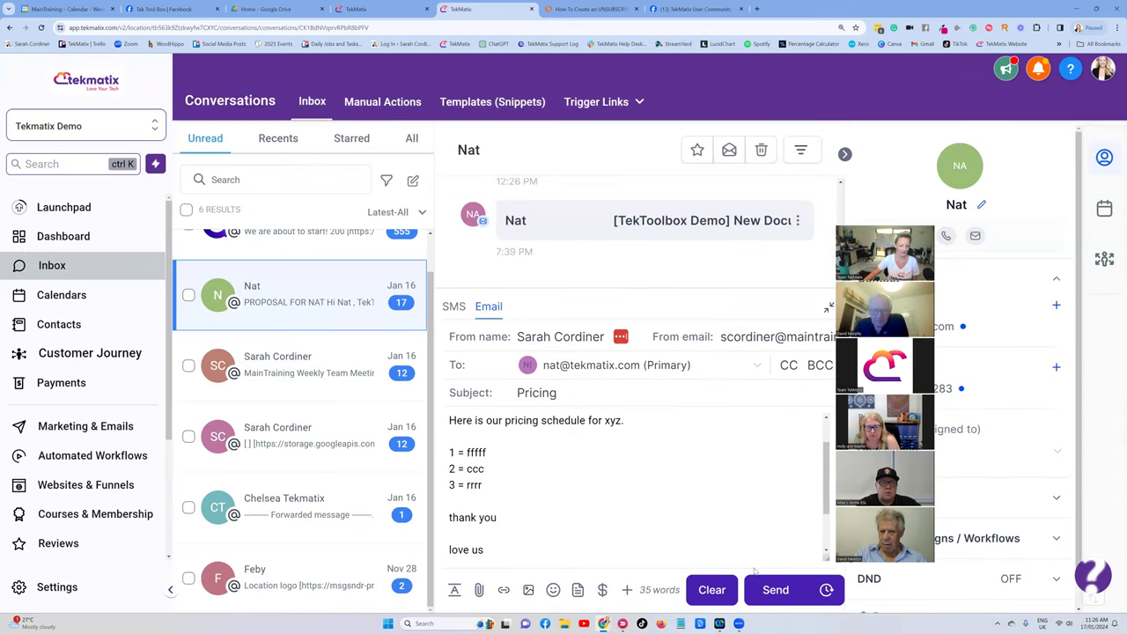
click(776, 589)
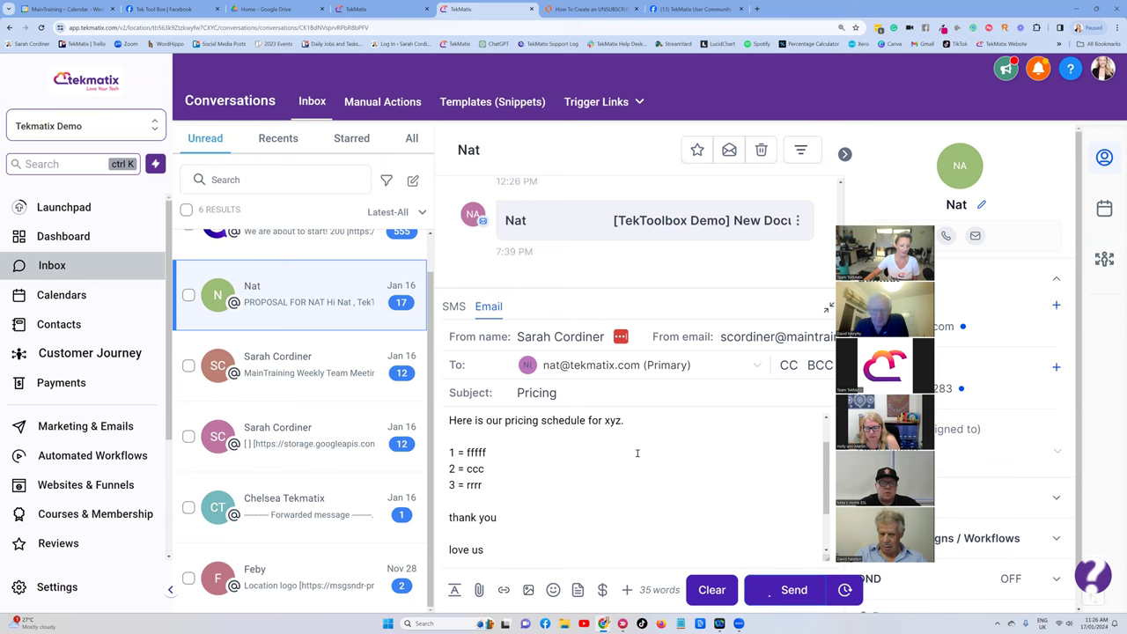
click(485, 103)
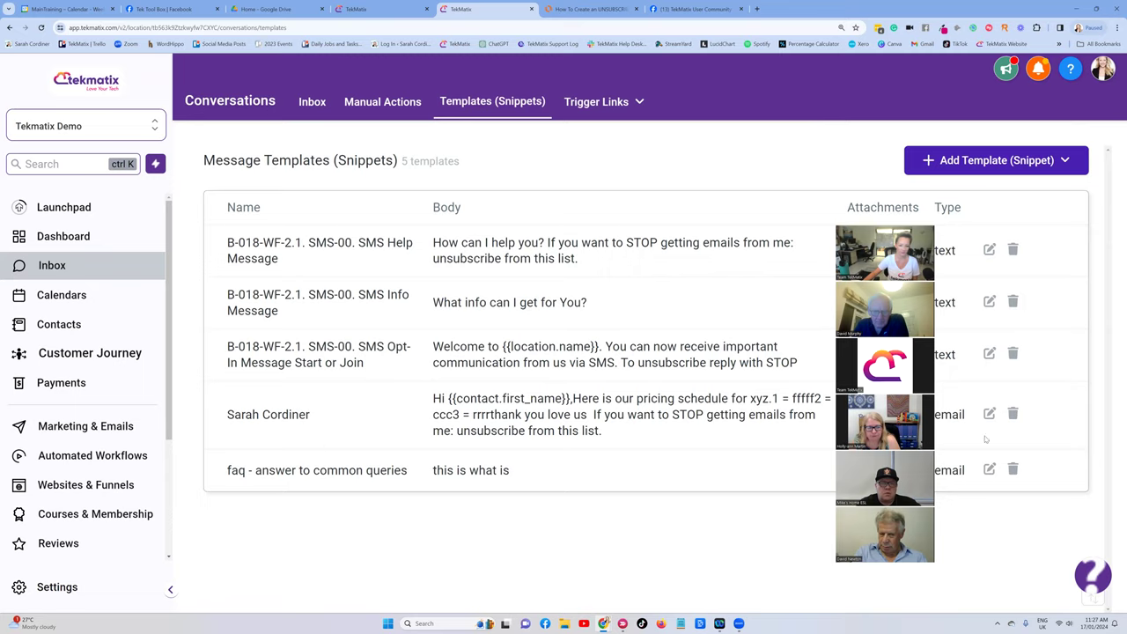
Rename the email snippet to 'Pricing', save it, and bring up the Lucidchart unsubscribe flowchart.
click(989, 413)
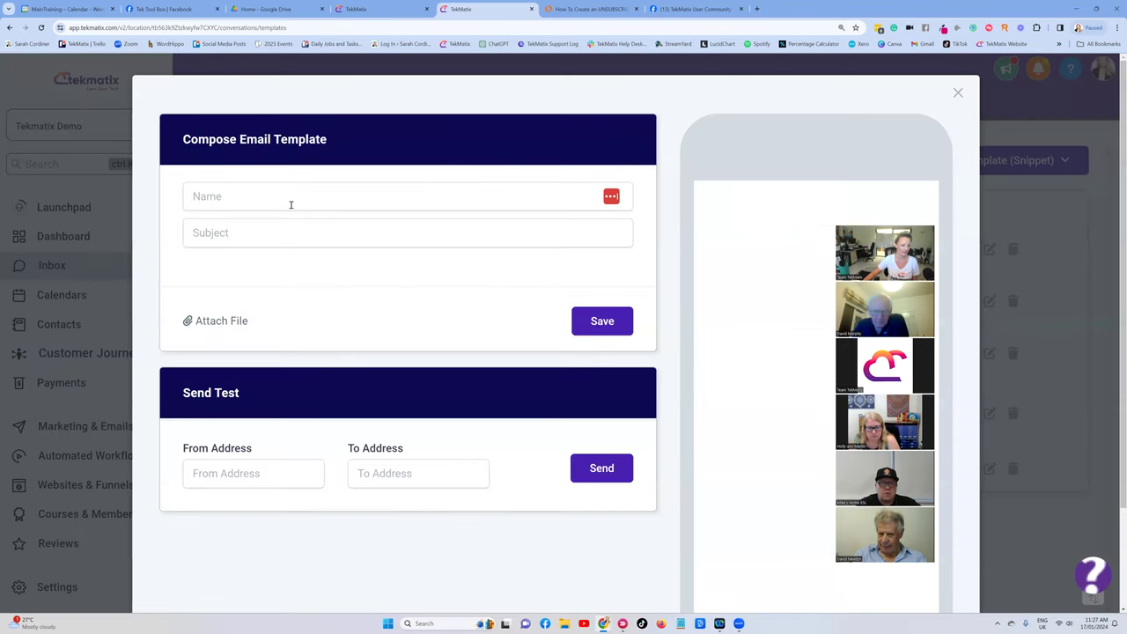
click(249, 205)
drag(249, 205, 184, 196)
text(Pricing)
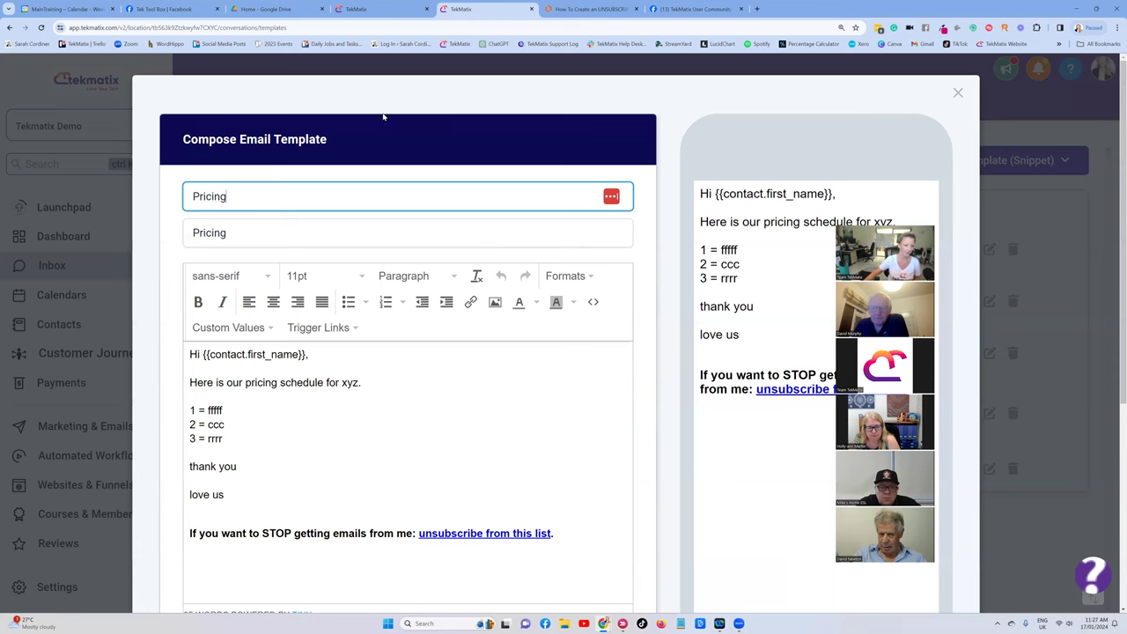
click(519, 179)
scroll(652, 473, down, 5)
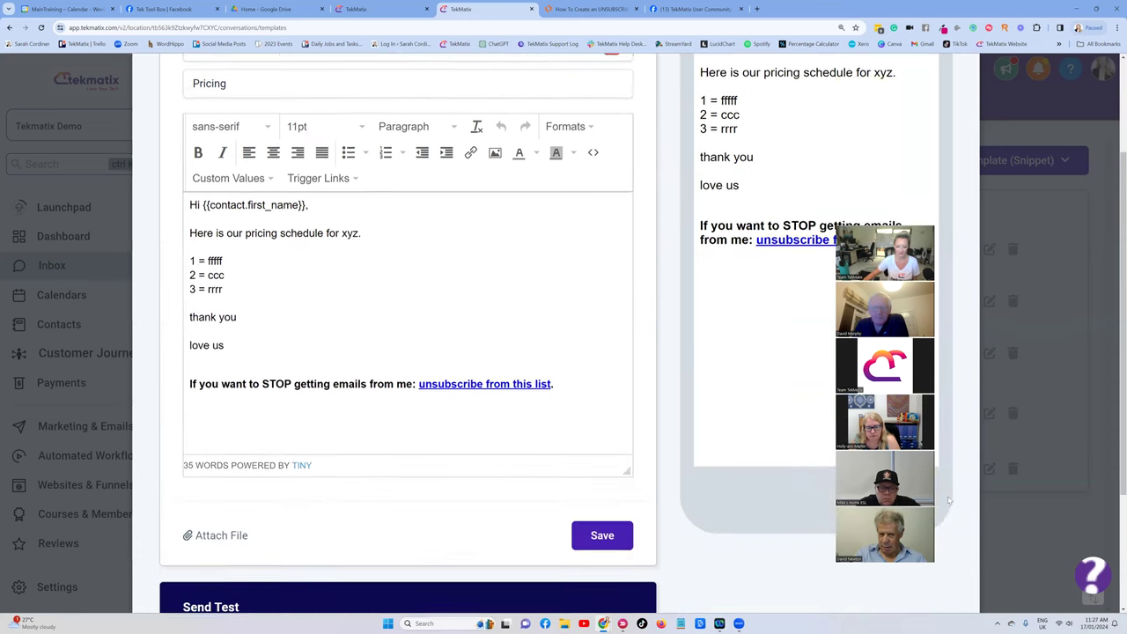
click(602, 465)
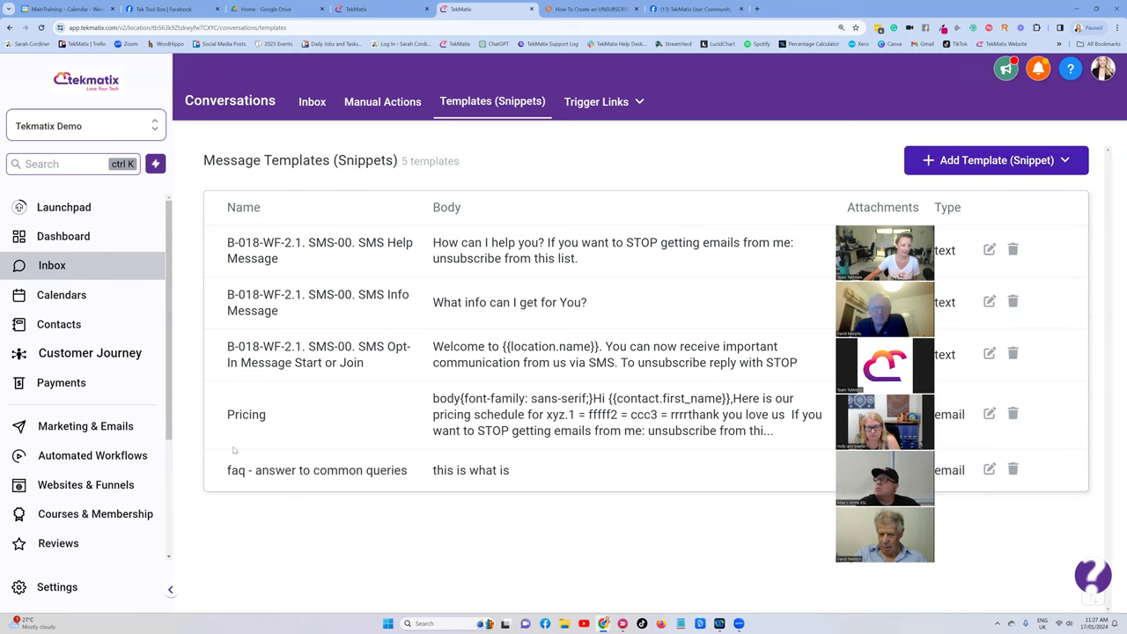
click(587, 9)
Review the MASTER email template and Email Snippets checklist steps, then go back to TekMatix templates.
click(848, 140)
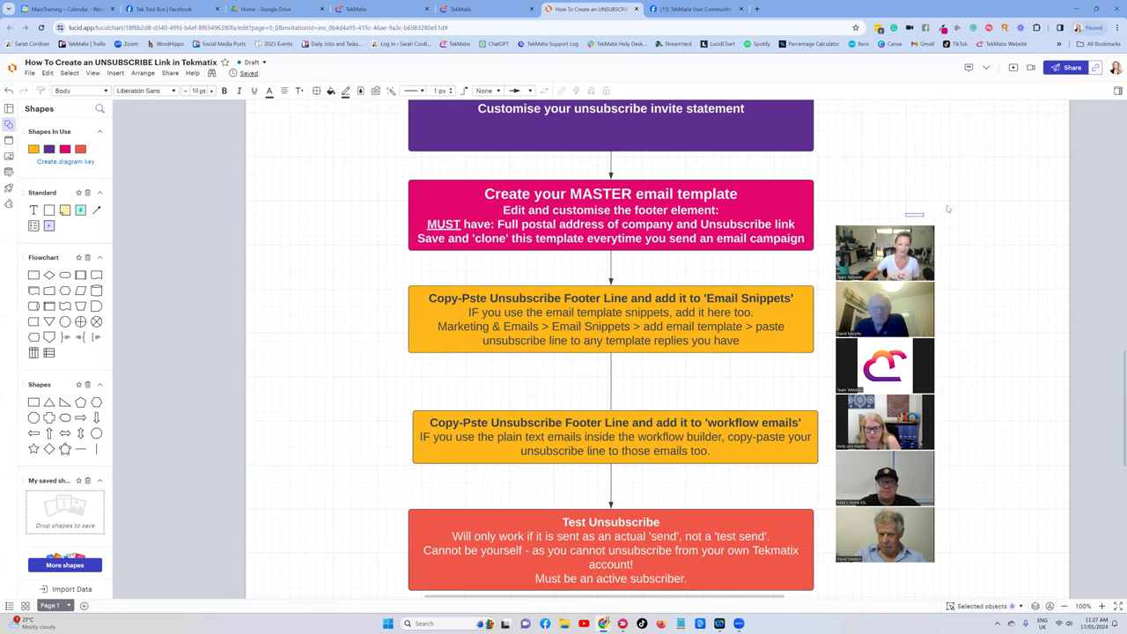
scroll(735, 175, up, 3)
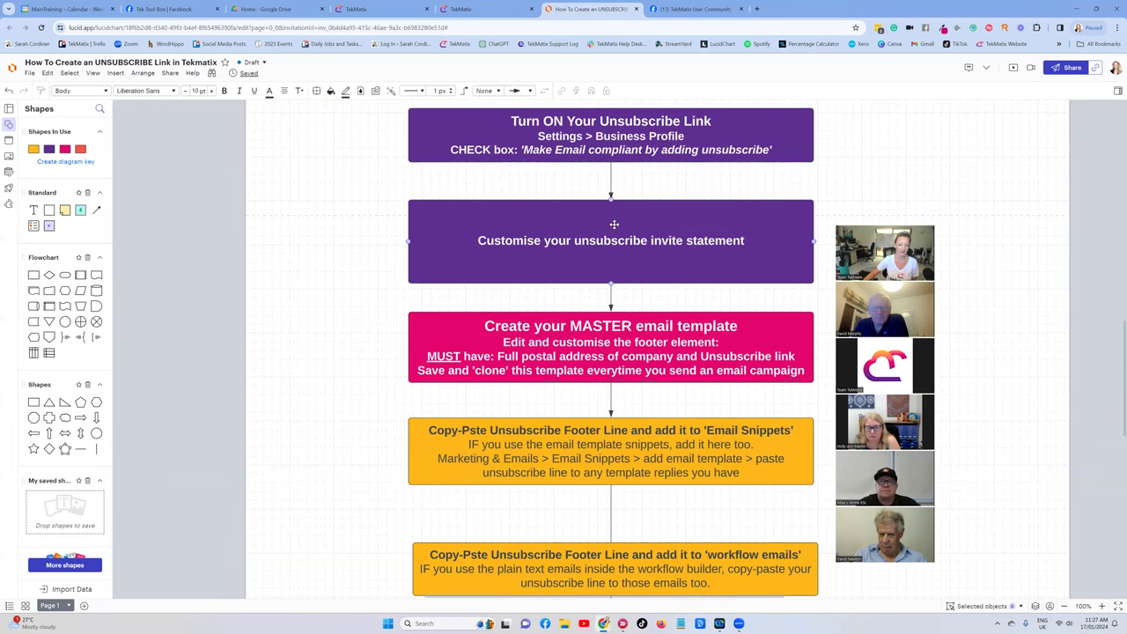
scroll(614, 229, down, 2)
click(613, 266)
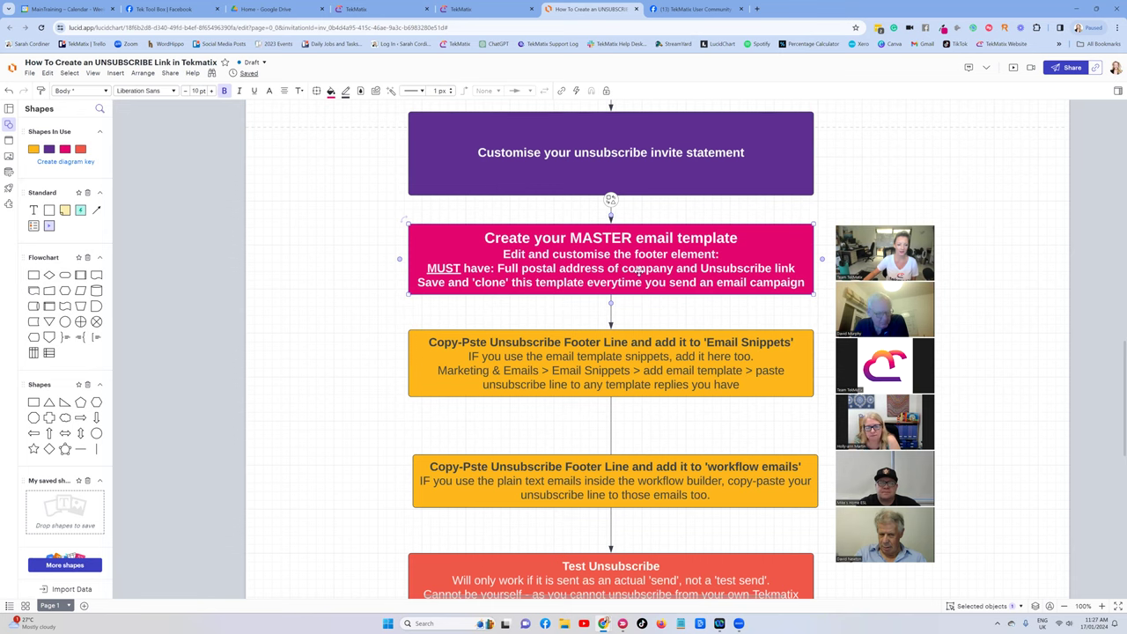
scroll(643, 264, down, 2)
click(634, 260)
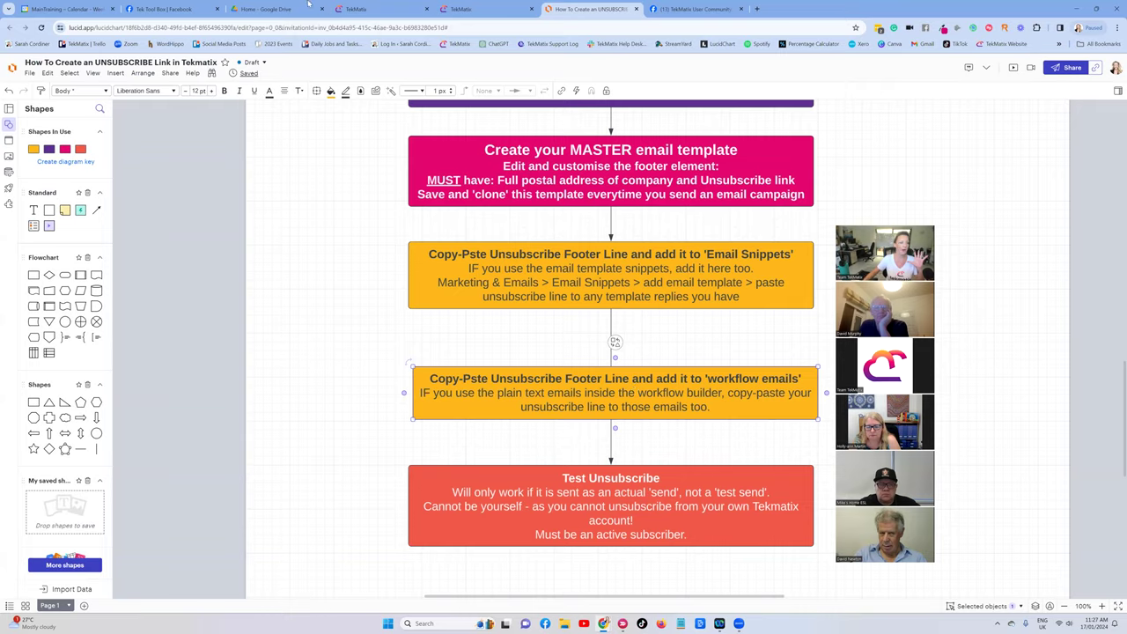
click(357, 8)
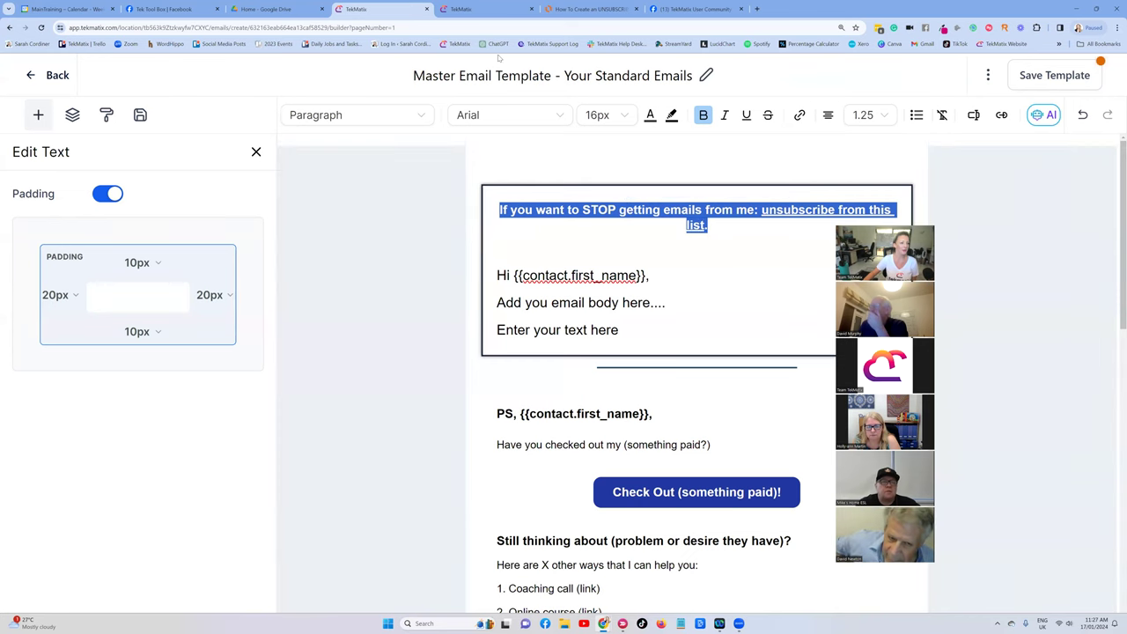
click(475, 9)
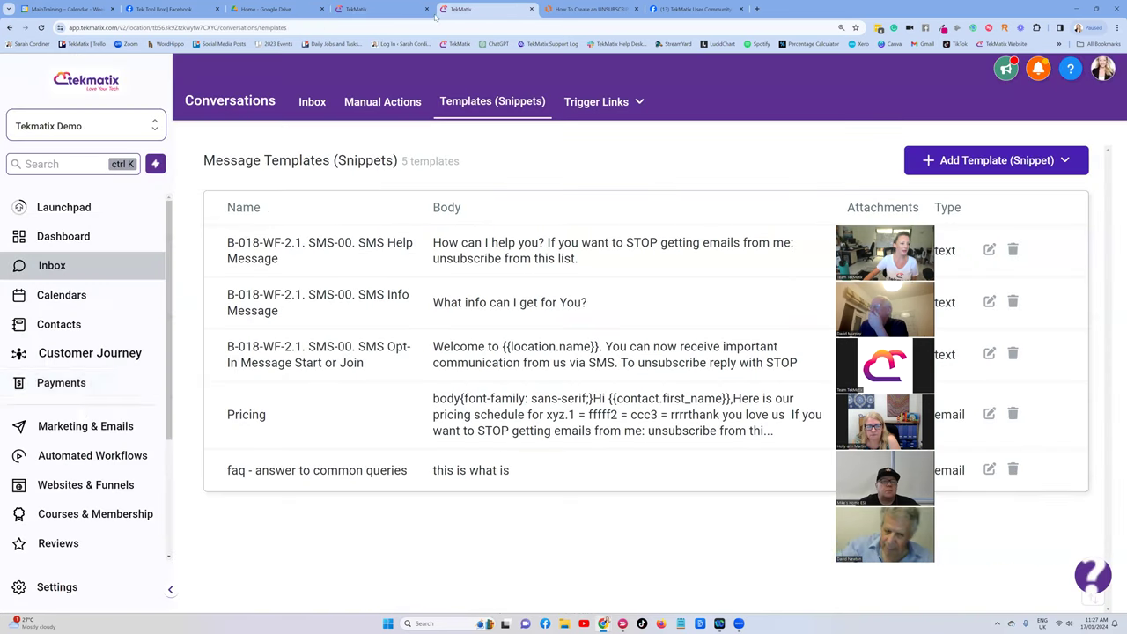
In Automated Workflows, clear a trial 'ongoing' search and open the 1.2 Lead Magnet- Mini Course Upsell folder.
click(92, 456)
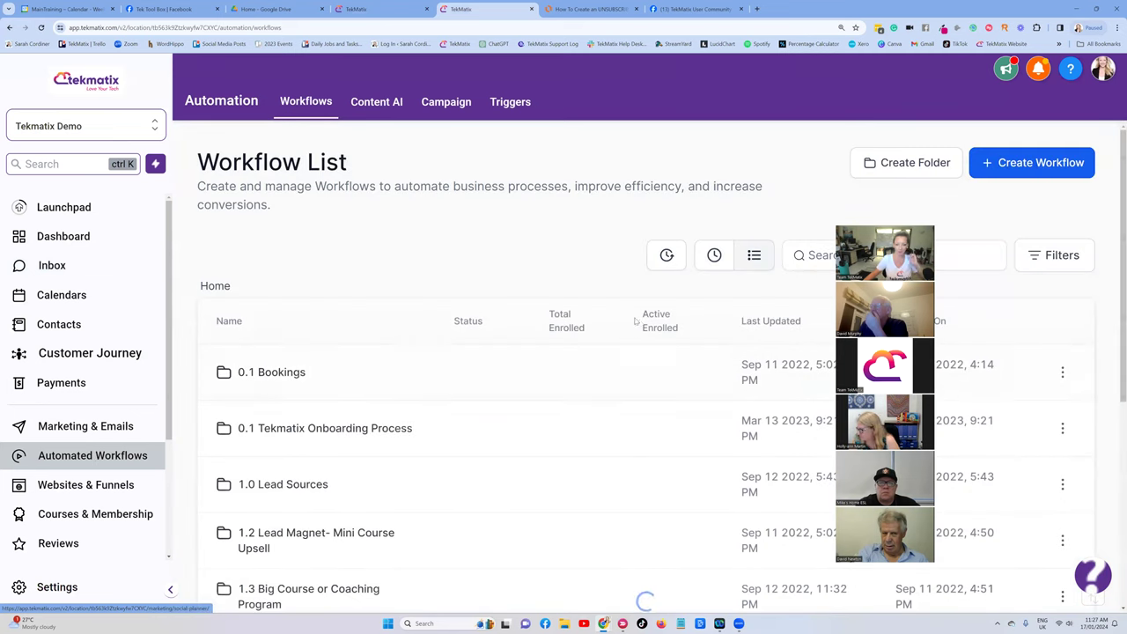
scroll(802, 269, down, 3)
scroll(802, 270, up, 3)
click(841, 255)
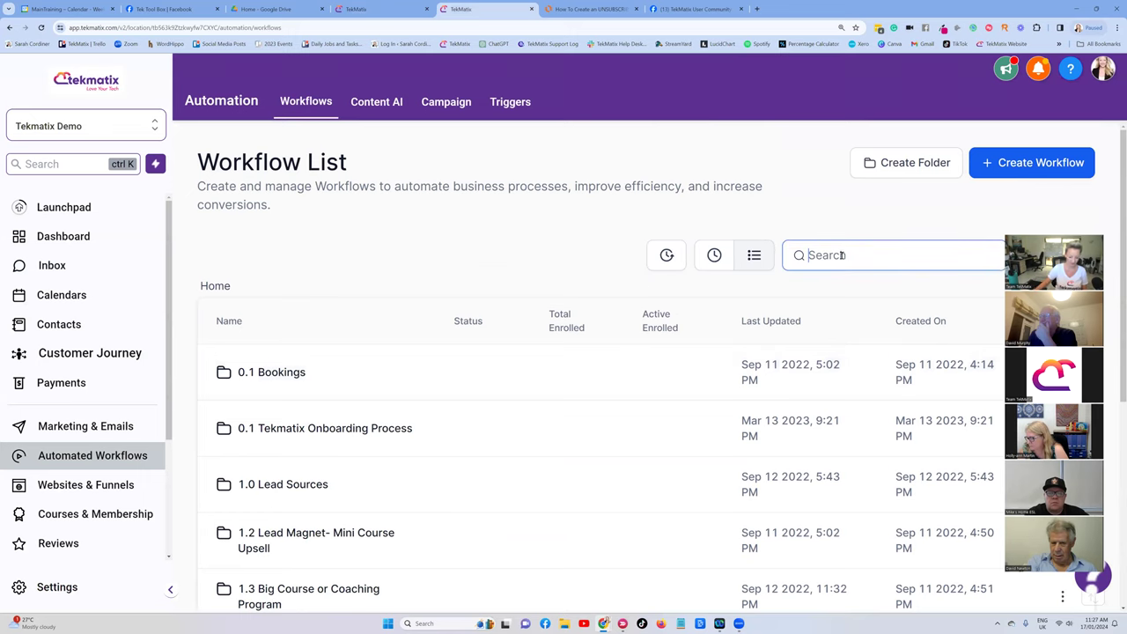
text(ongoing)
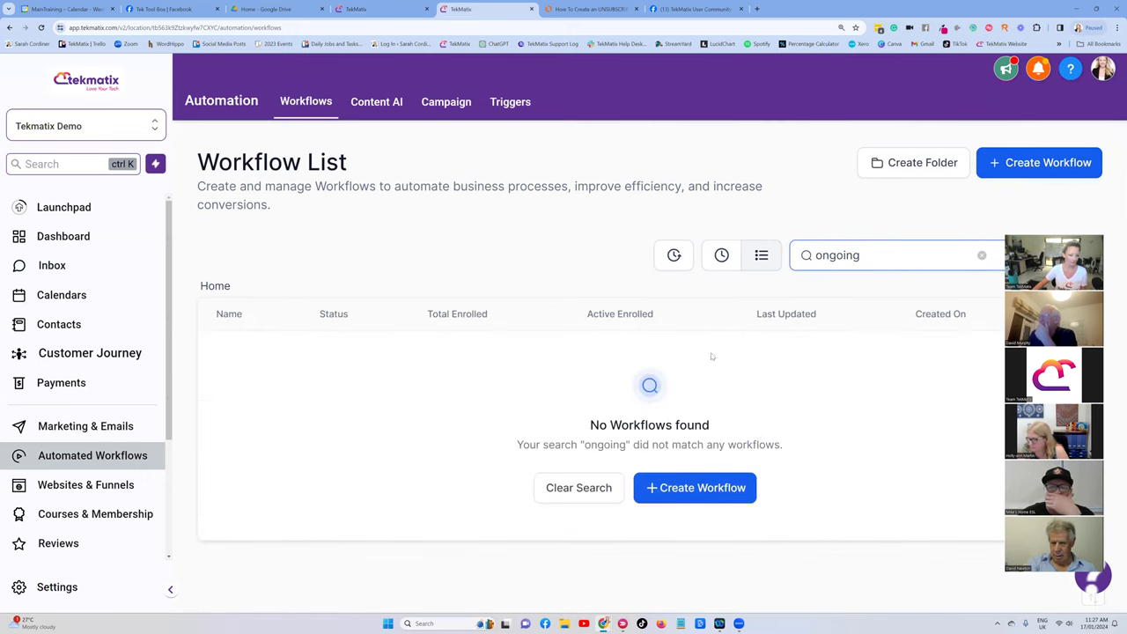
drag(875, 252, 762, 255)
key(BackSpace)
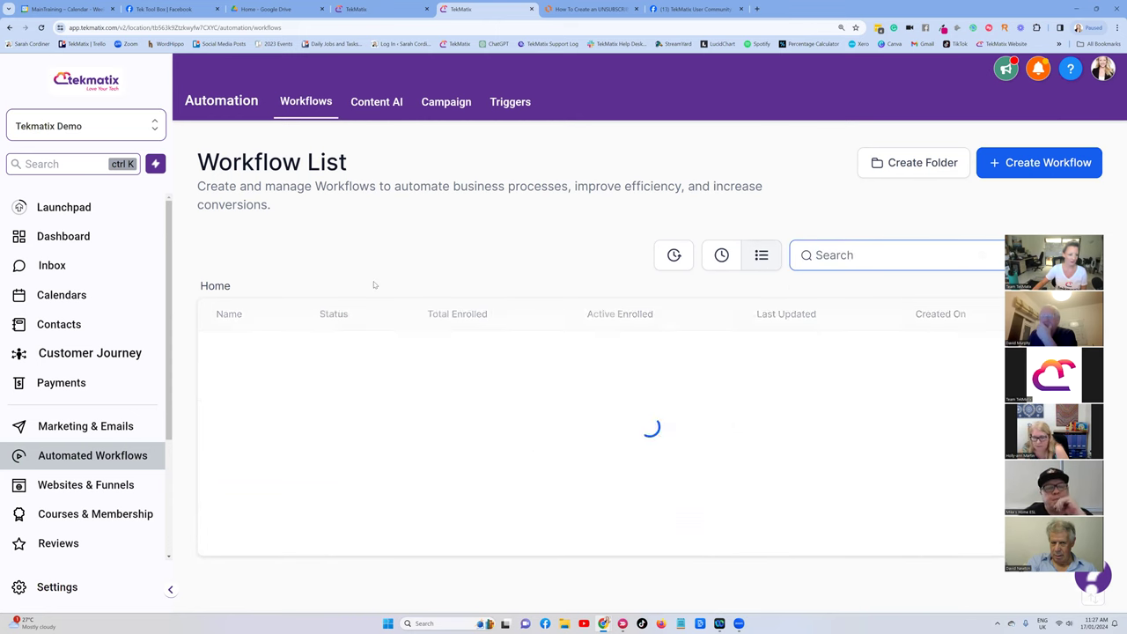
scroll(388, 283, down, 2)
scroll(377, 257, down, 2)
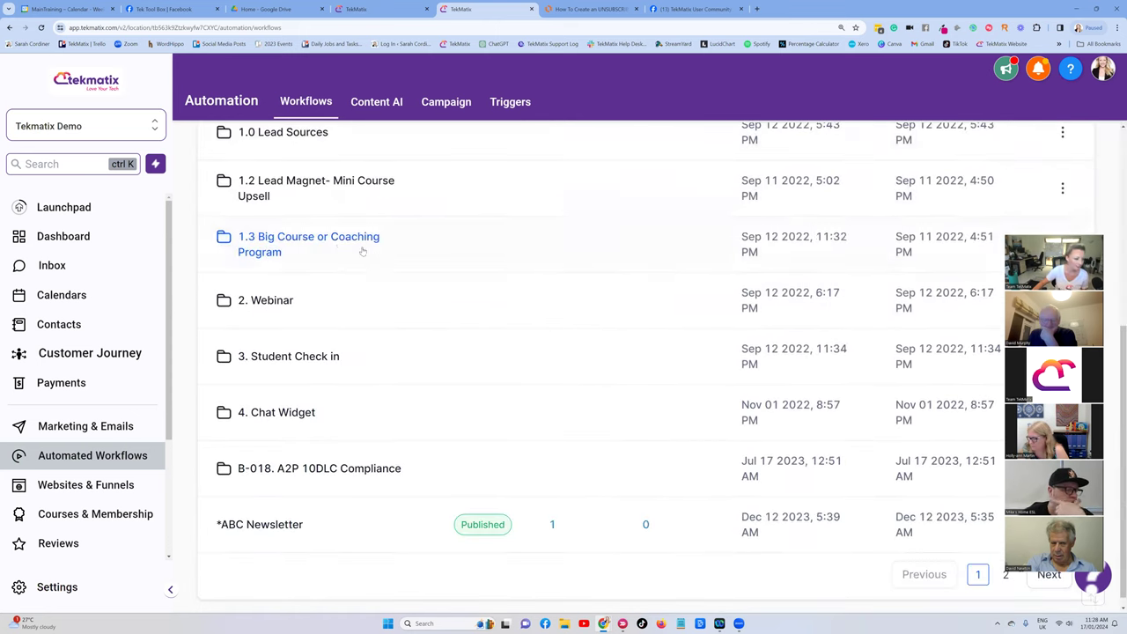
click(339, 189)
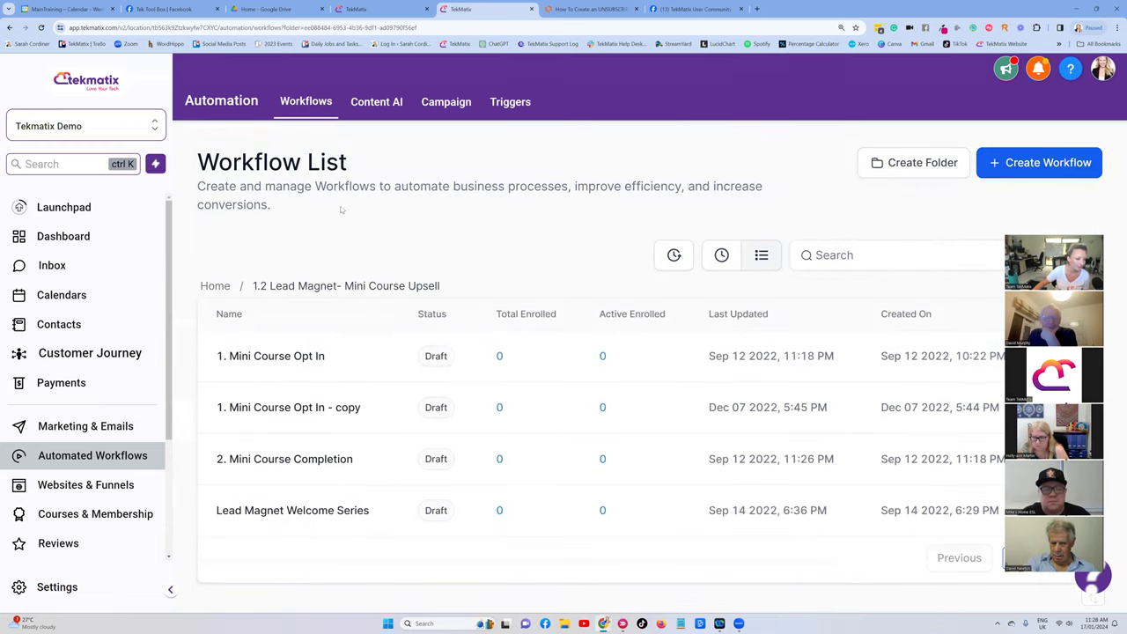
click(295, 359)
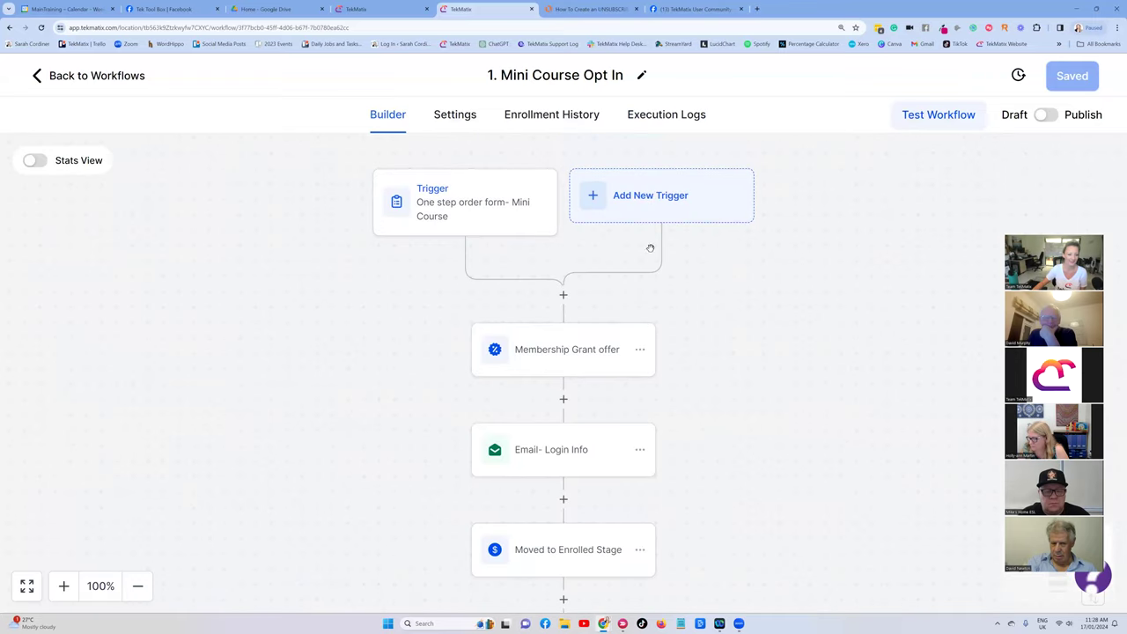
scroll(531, 223, down, 1)
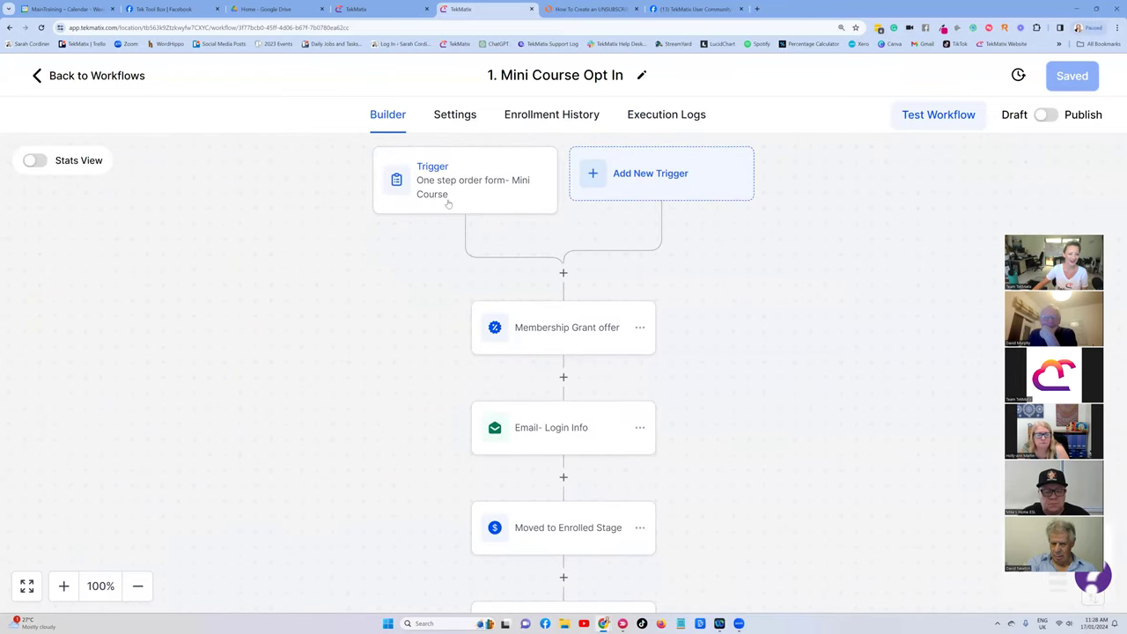
scroll(448, 204, up, 1)
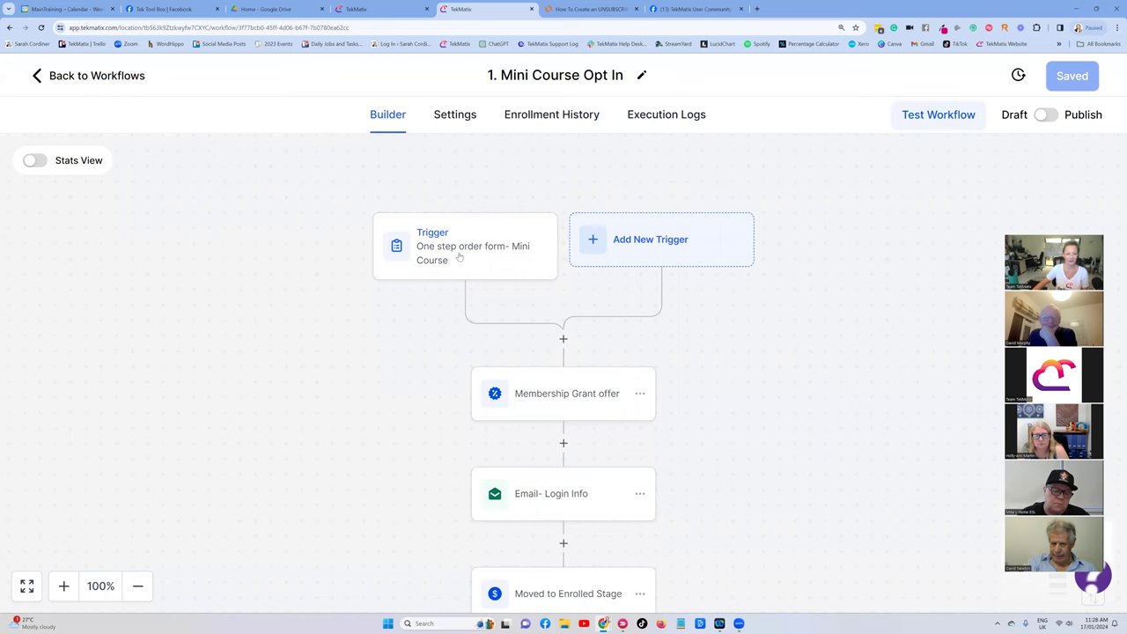
click(462, 250)
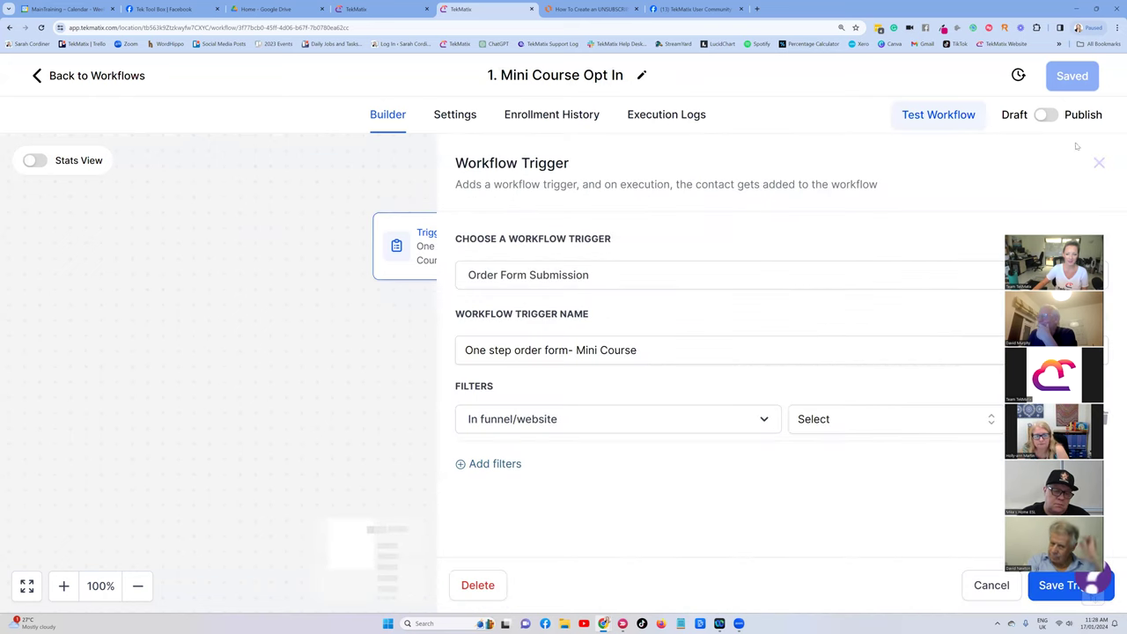
click(1100, 164)
scroll(483, 234, down, 3)
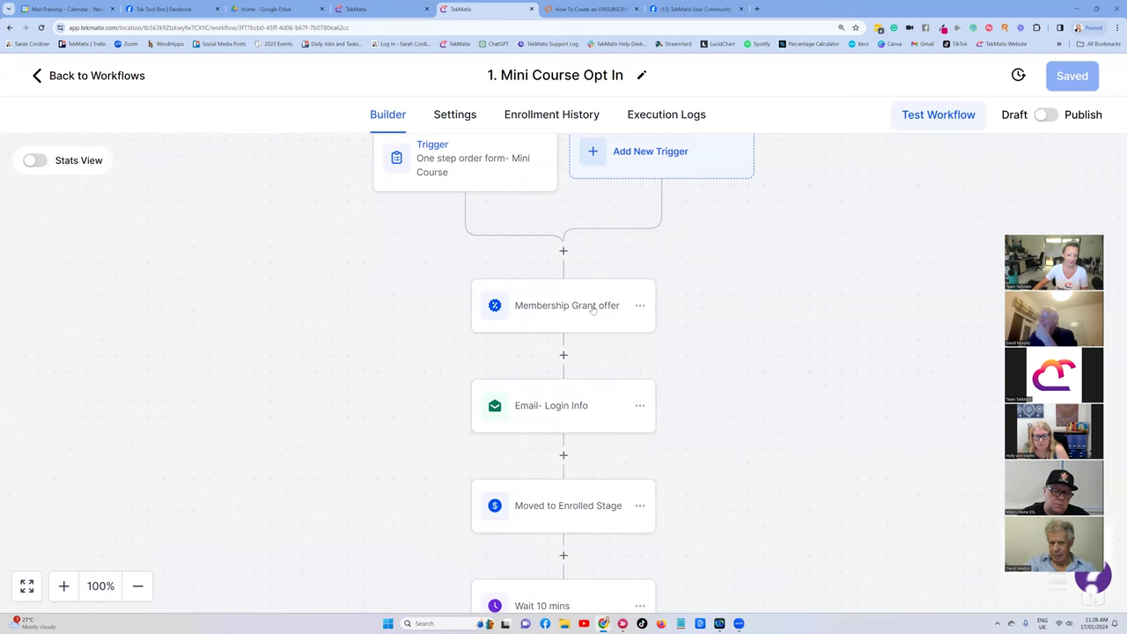
scroll(601, 317, down, 2)
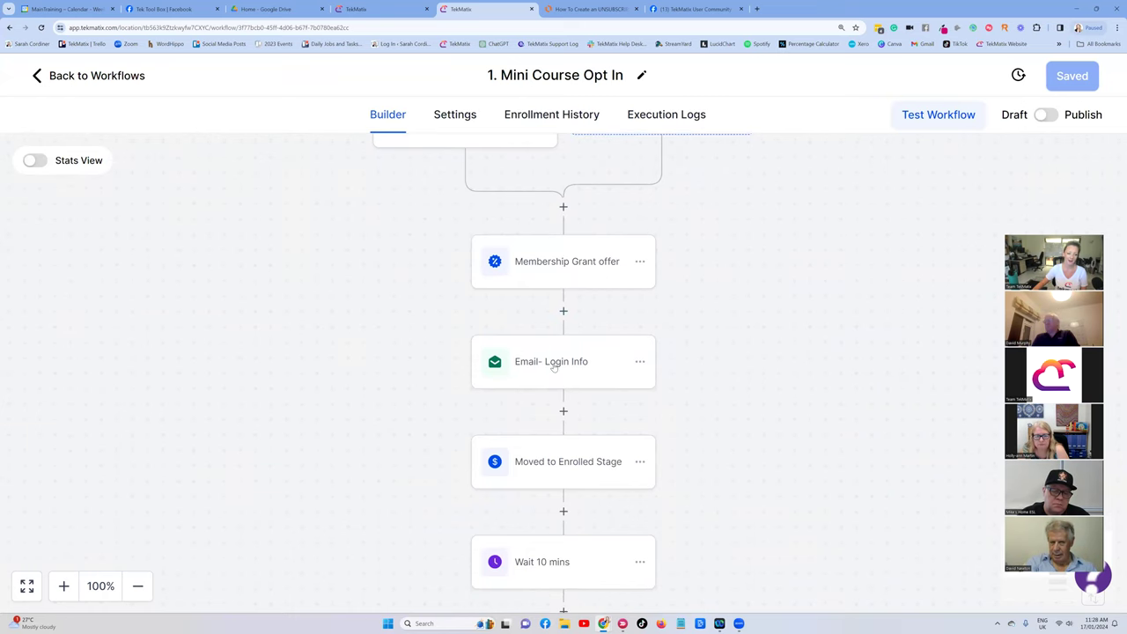
click(552, 366)
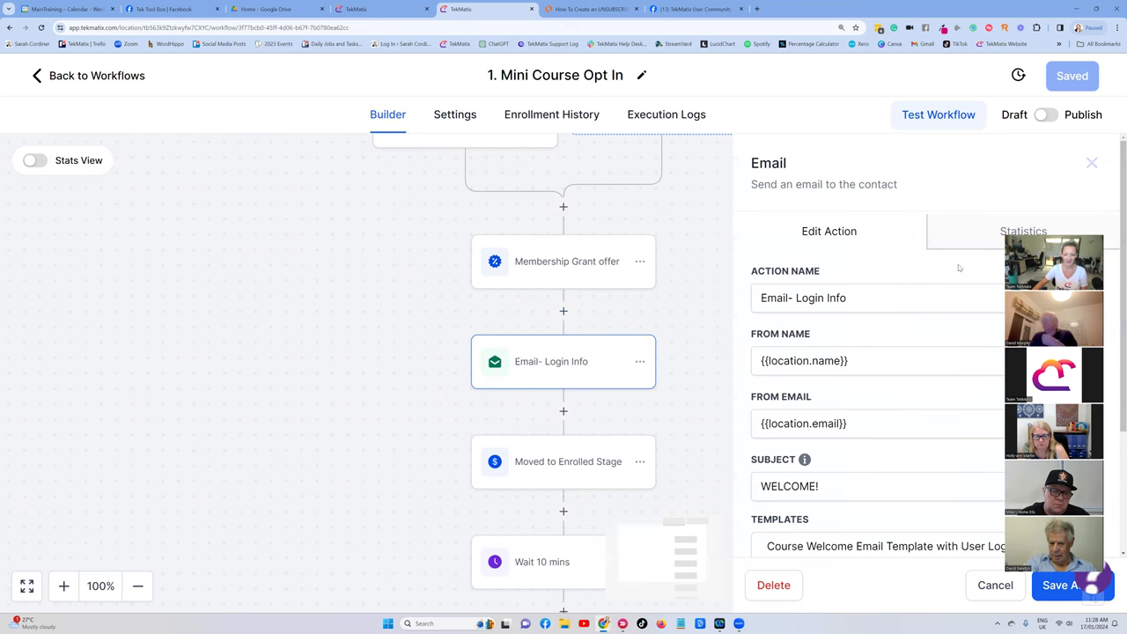
scroll(924, 352, down, 2)
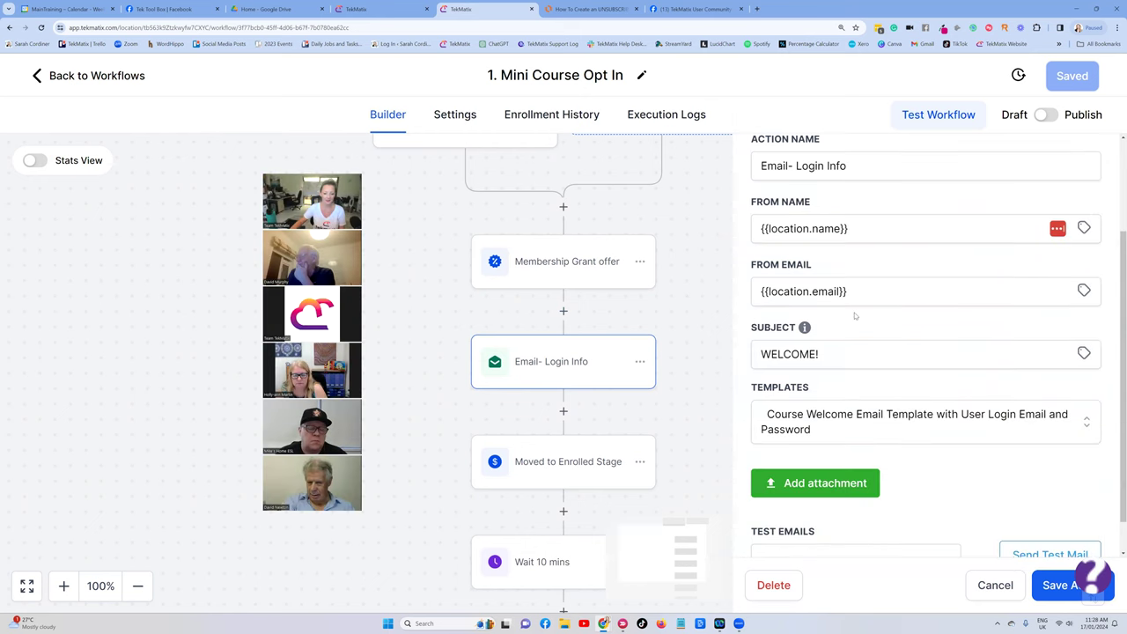
scroll(984, 199, up, 2)
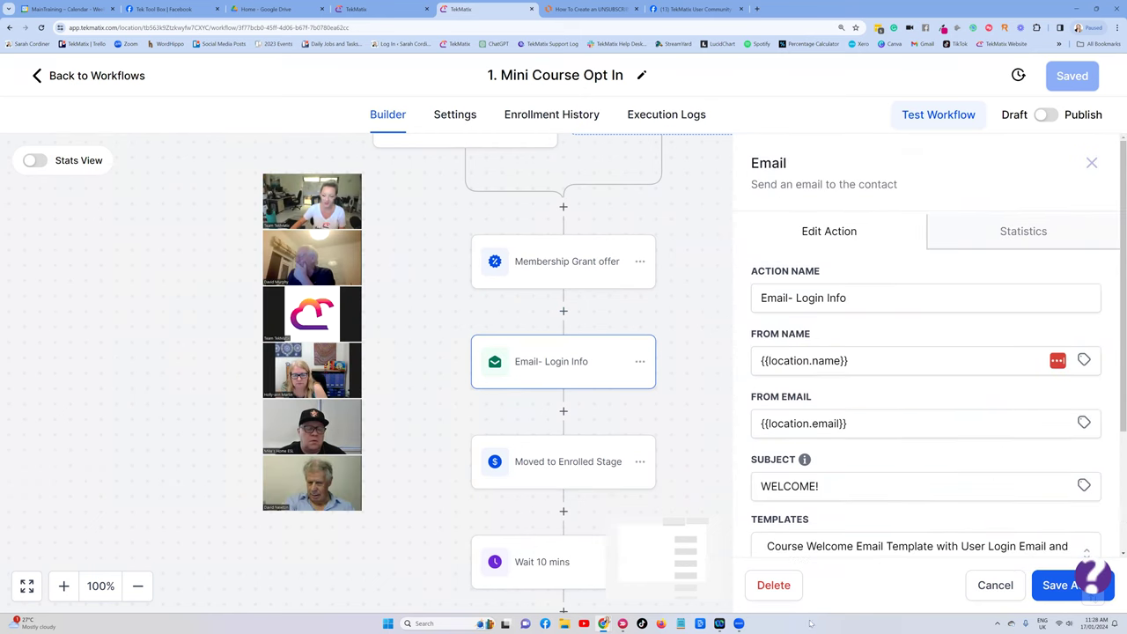
scroll(1096, 167, up, 1)
click(1093, 158)
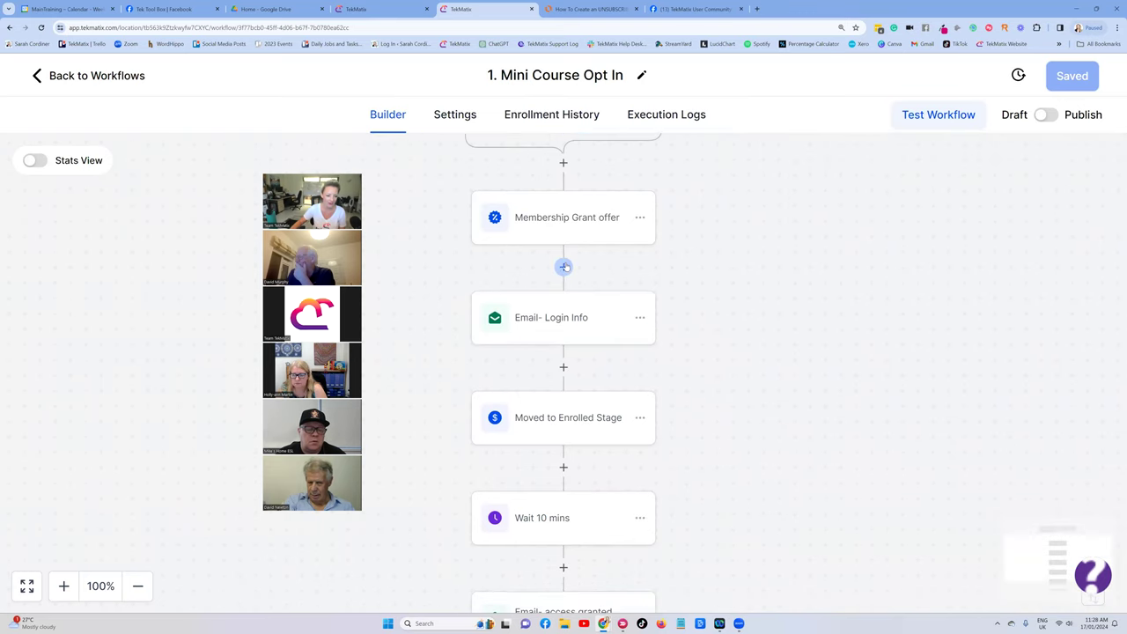
Add a Send Email step after Membership Grant offer and enter the sender's name.
click(563, 267)
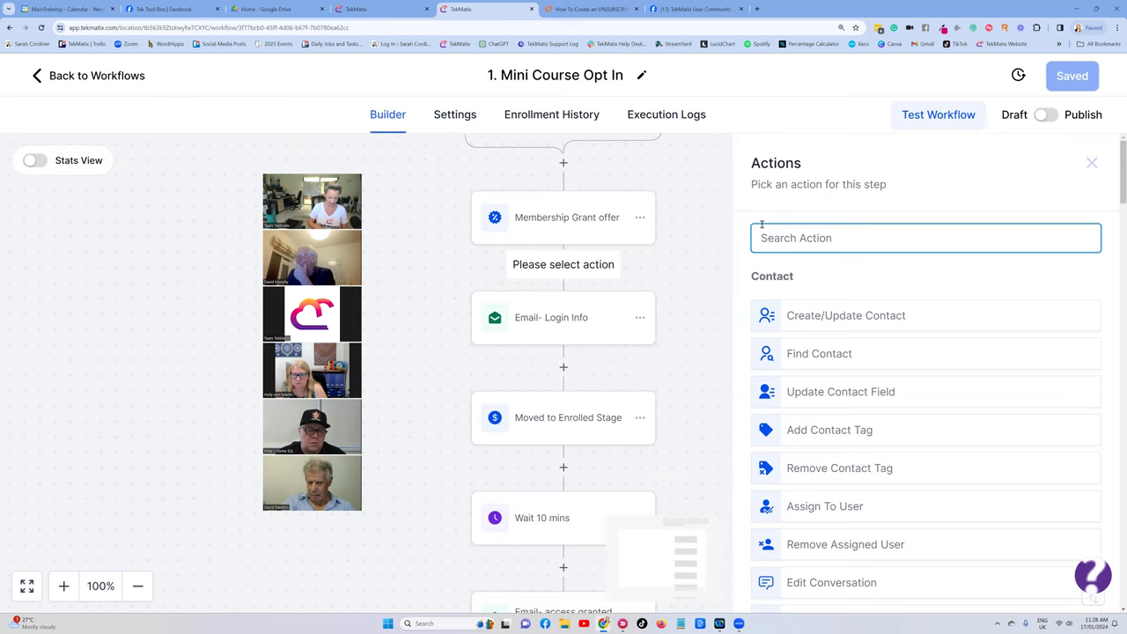
text(email)
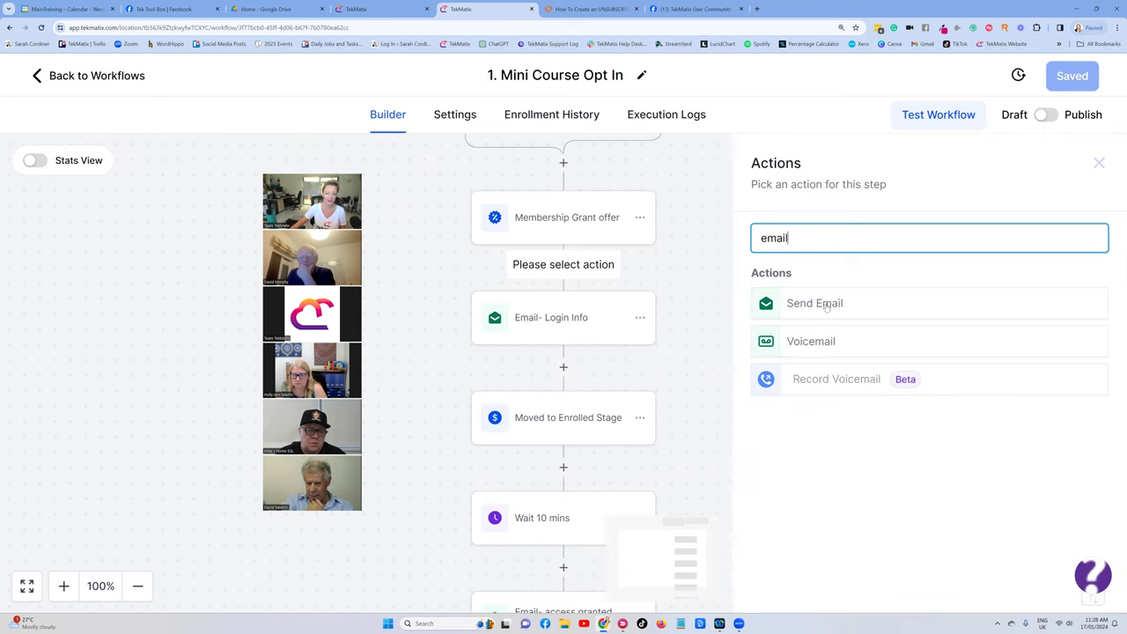
click(826, 305)
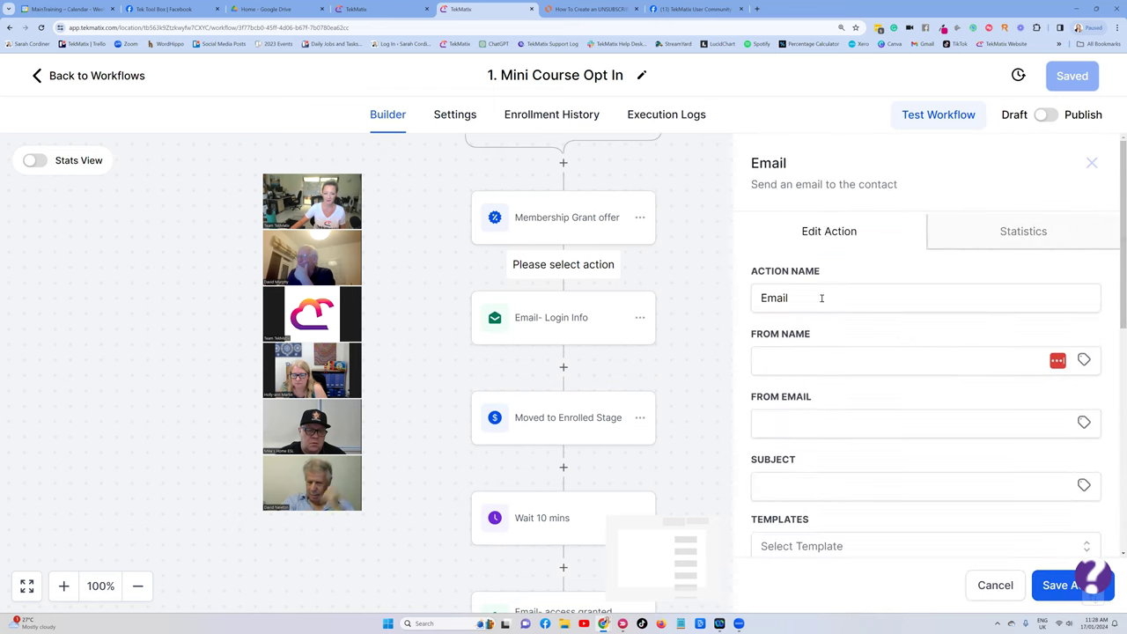
scroll(822, 297, down, 1)
click(823, 310)
text(sara)
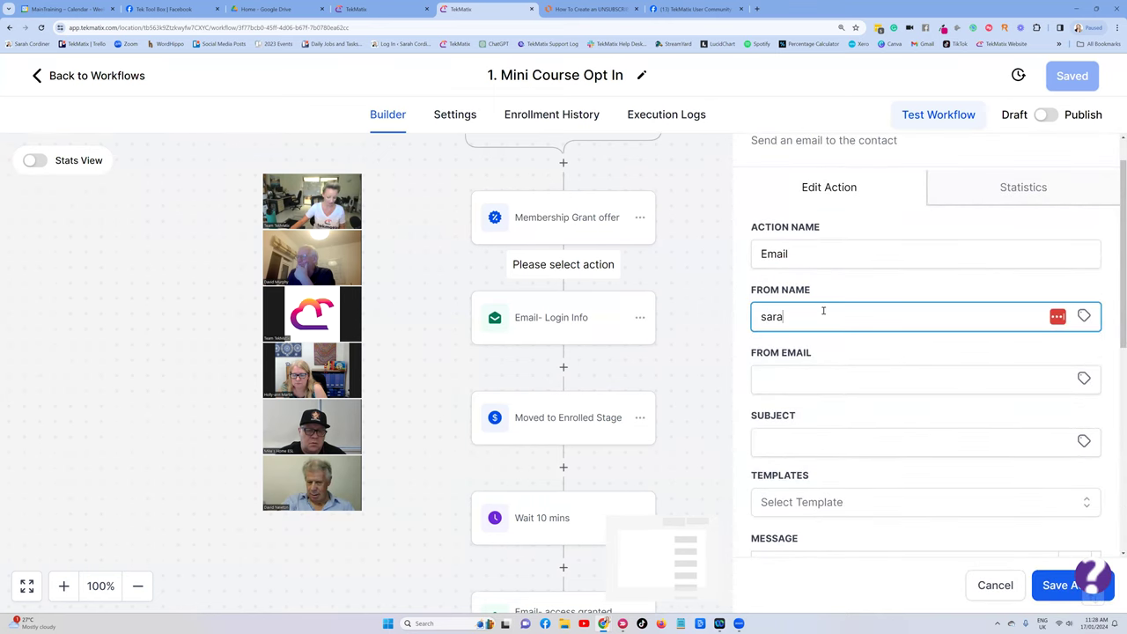
click(861, 374)
scroll(879, 352, down, 5)
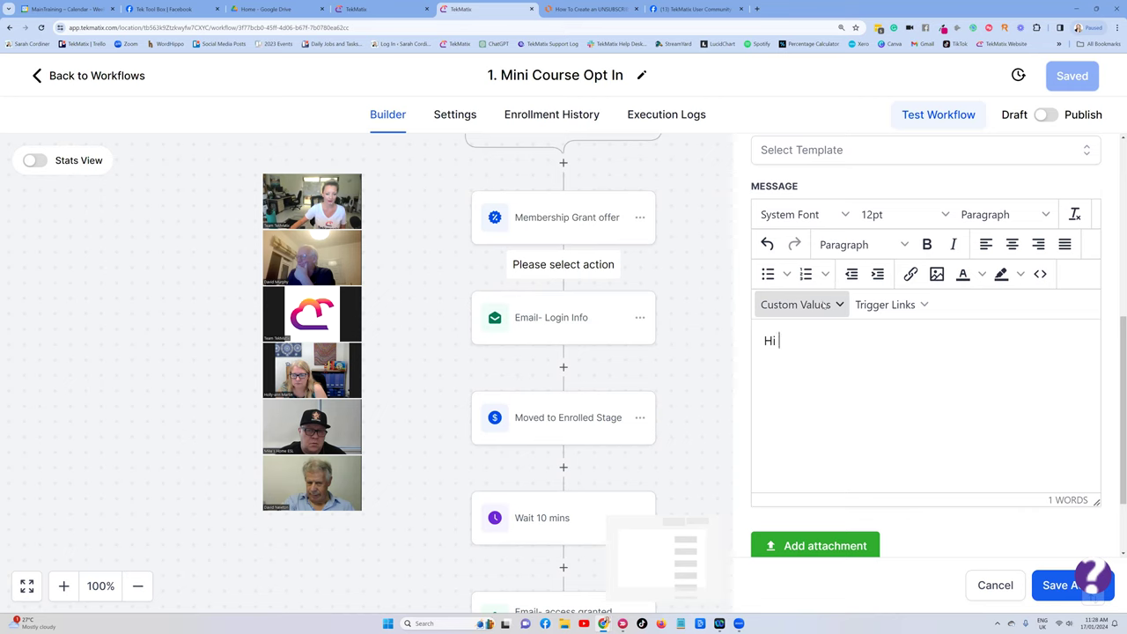
Write the message: 'Hi' plus contact First Name, a welcome line, sign-off, and pasted unsubscribe footer.
click(824, 305)
click(891, 363)
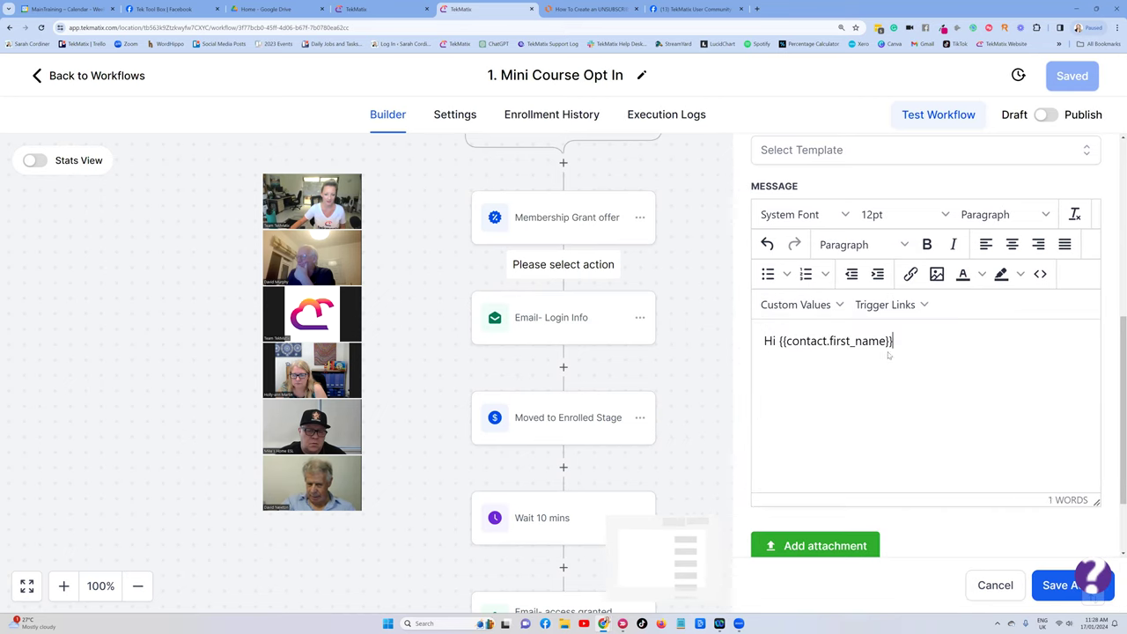
text(,)
key(Return)
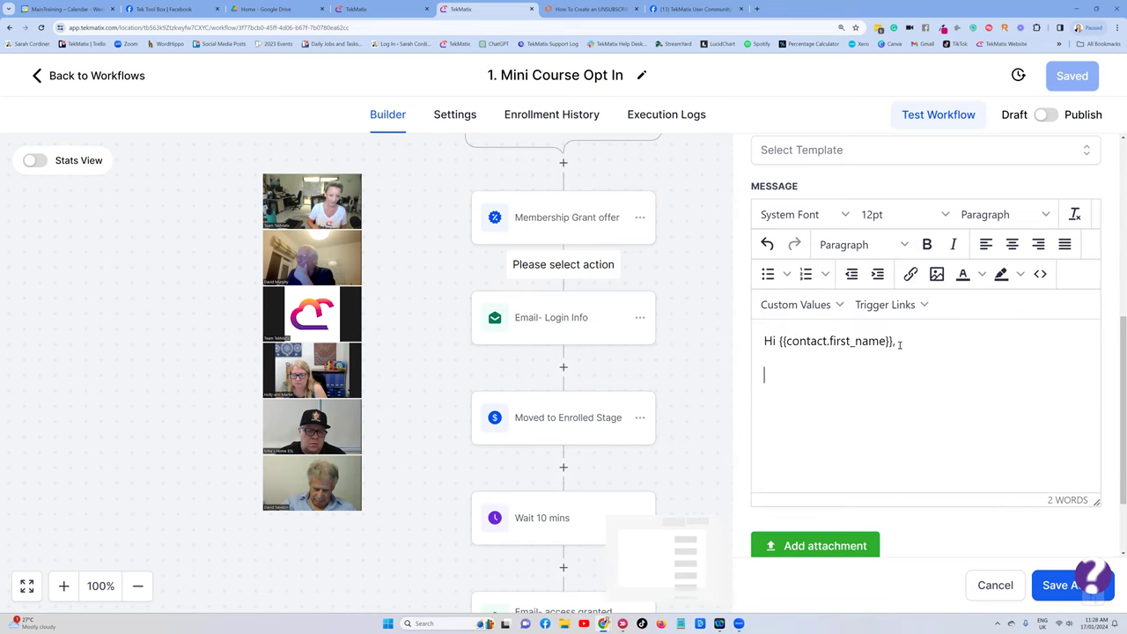
text(welcome to)
text( the xya zourse )
text(dgtgdg  )
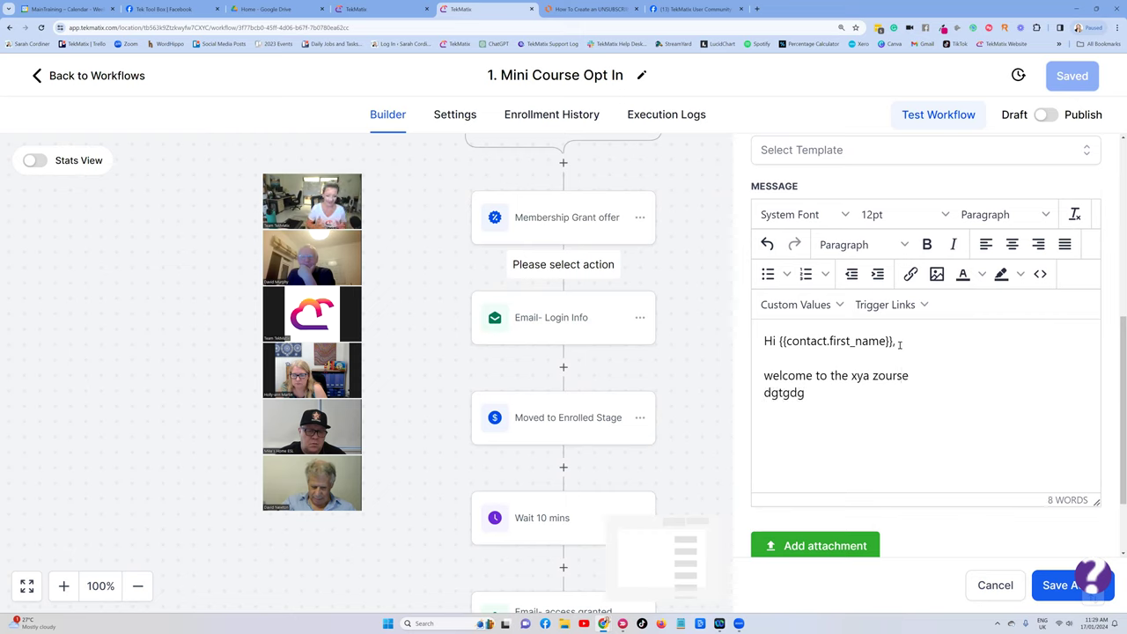
text(Sara)
key(Return)
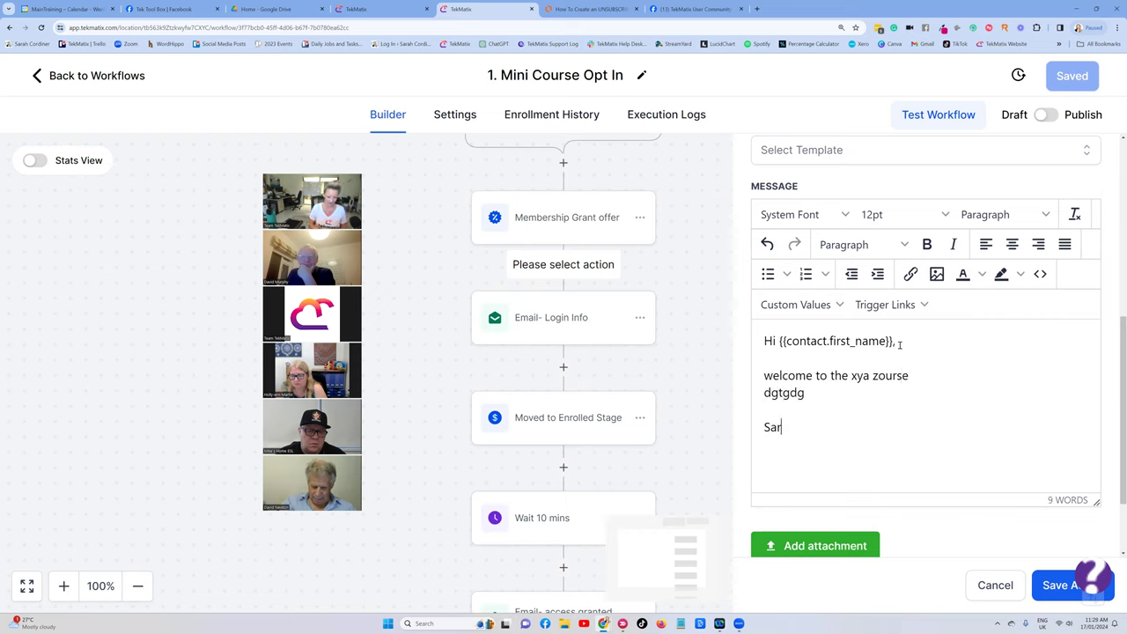
text(If you want to STOP getting emails from me: unsubscribe from this list.)
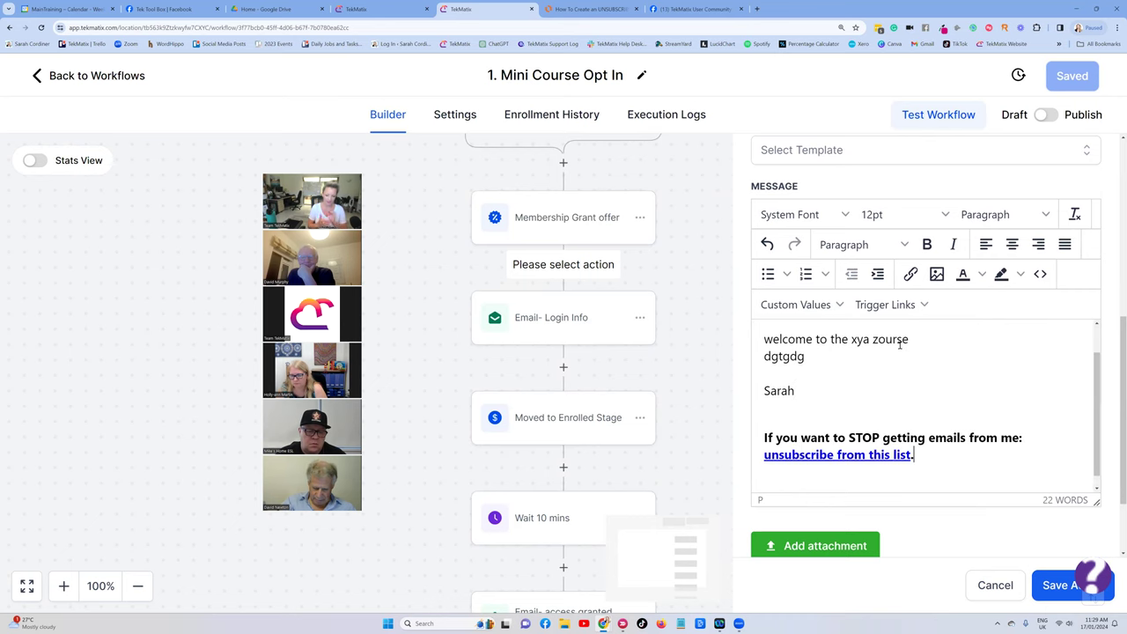
Fill in the missing subject 'fsfs' and save the email action into the workflow.
scroll(873, 415, up, 2)
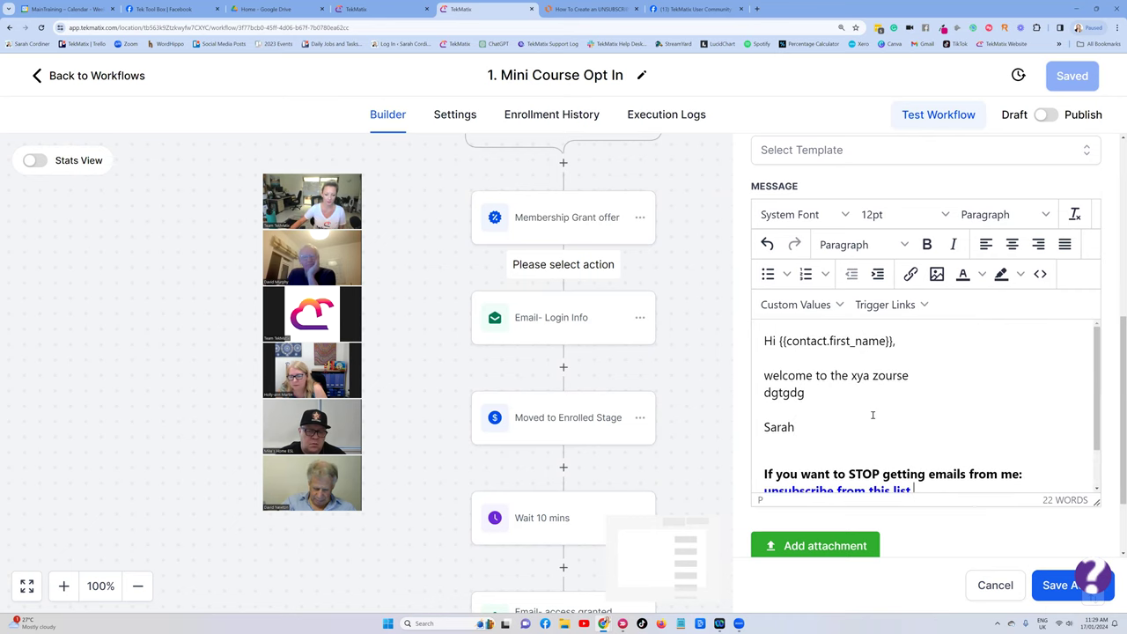
scroll(929, 434, down, 3)
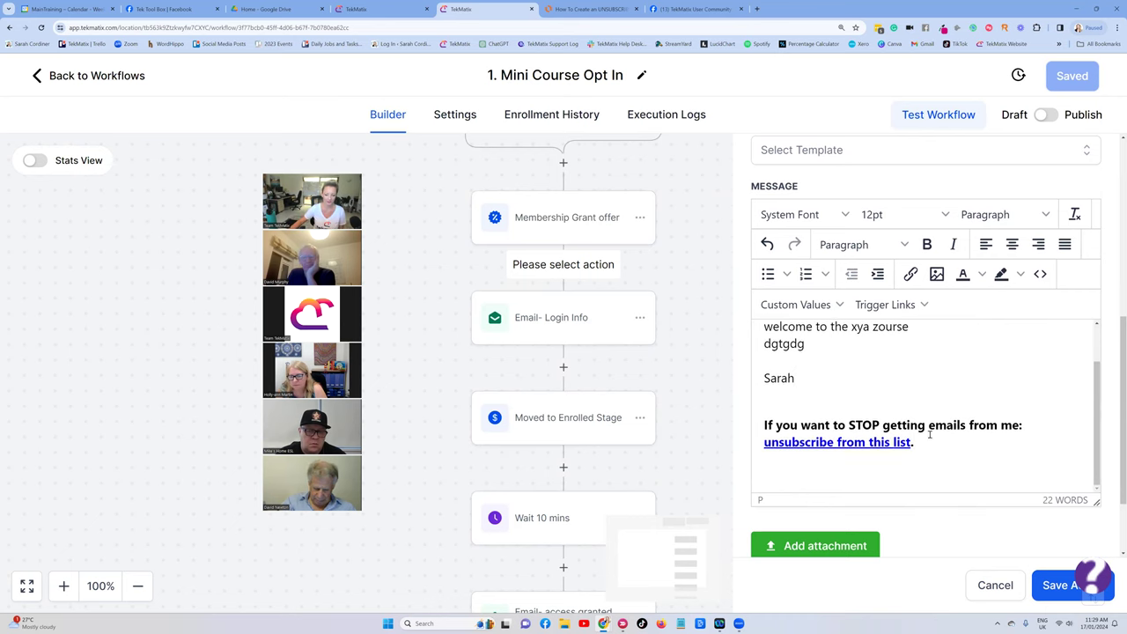
click(1043, 584)
scroll(900, 261, up, 5)
click(791, 420)
text(fsfs)
click(1059, 585)
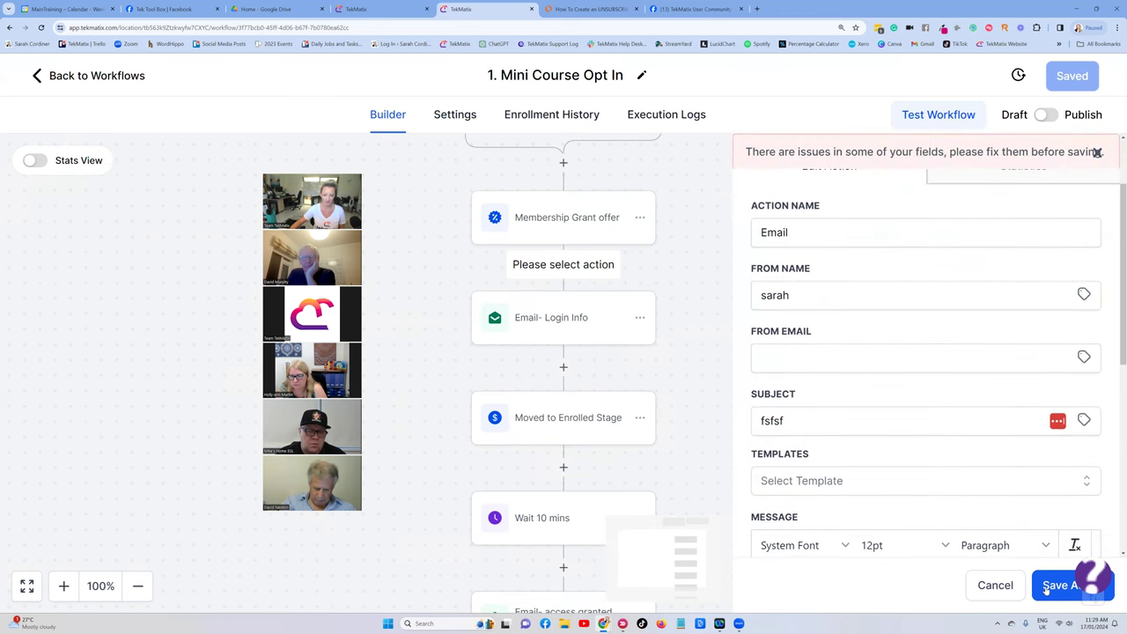
scroll(613, 252, up, 3)
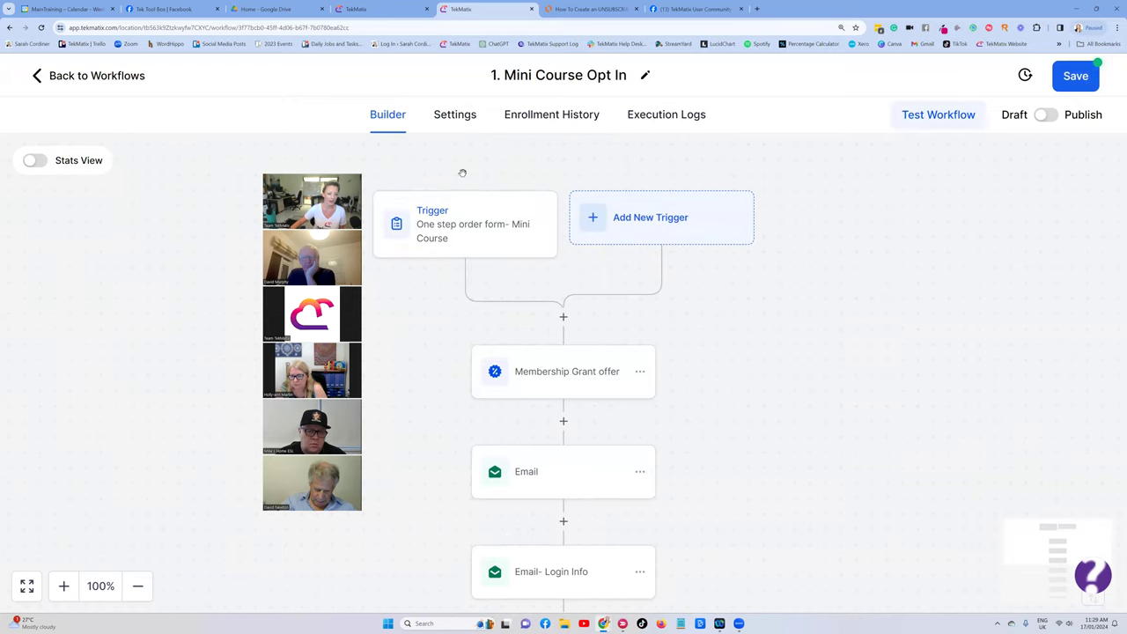
scroll(560, 284, down, 1)
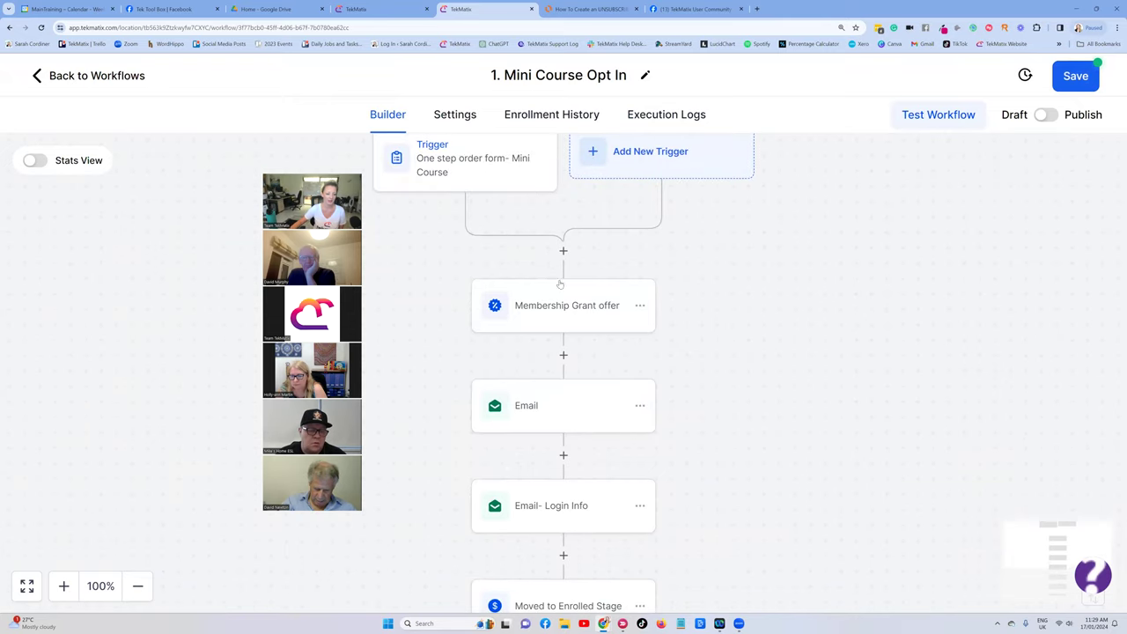
click(551, 380)
scroll(916, 330, down, 3)
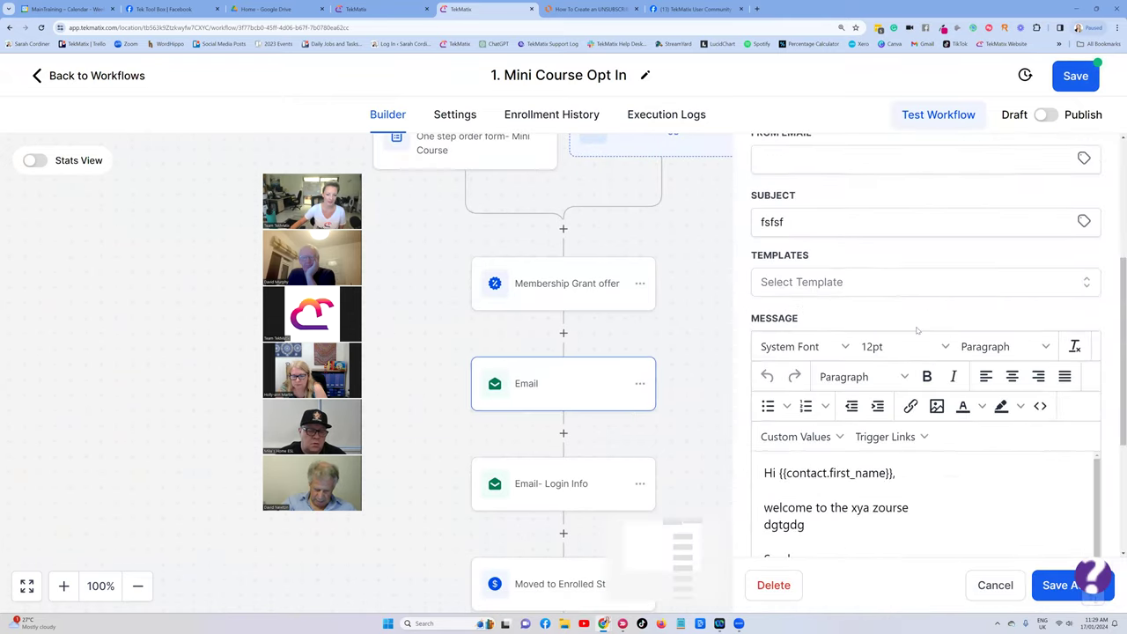
scroll(917, 330, down, 5)
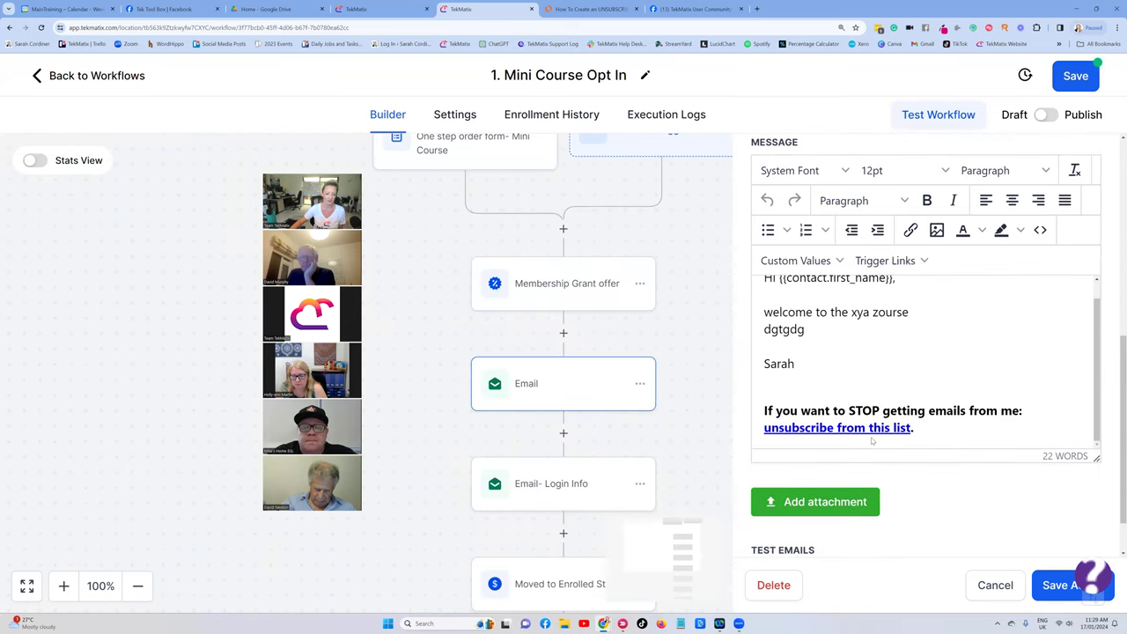
click(996, 585)
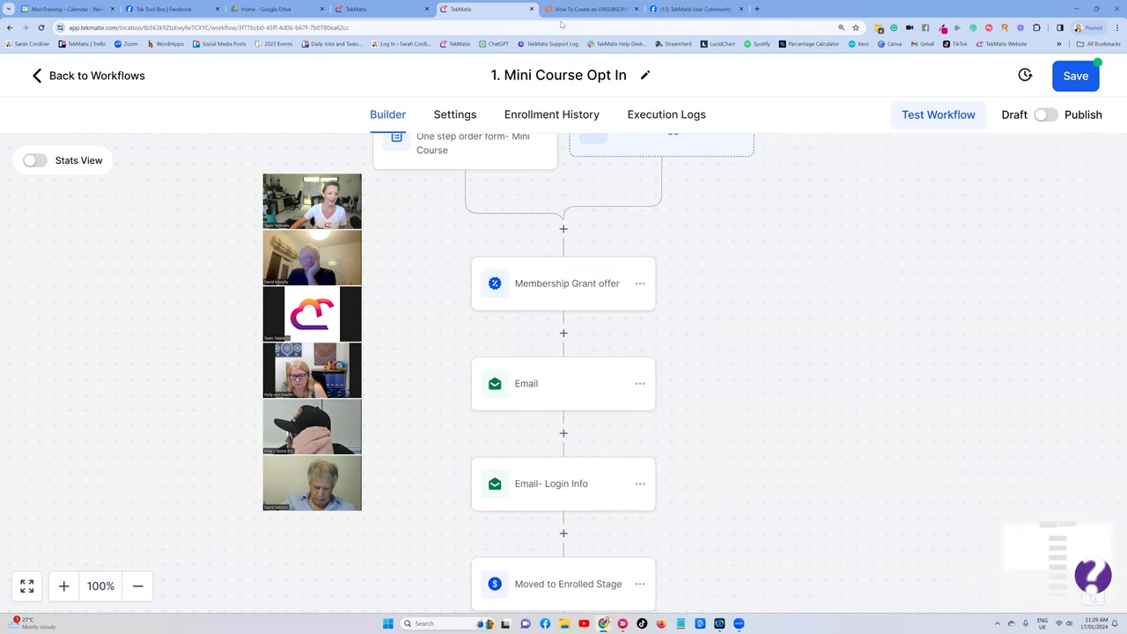
click(572, 9)
scroll(557, 224, up, 3)
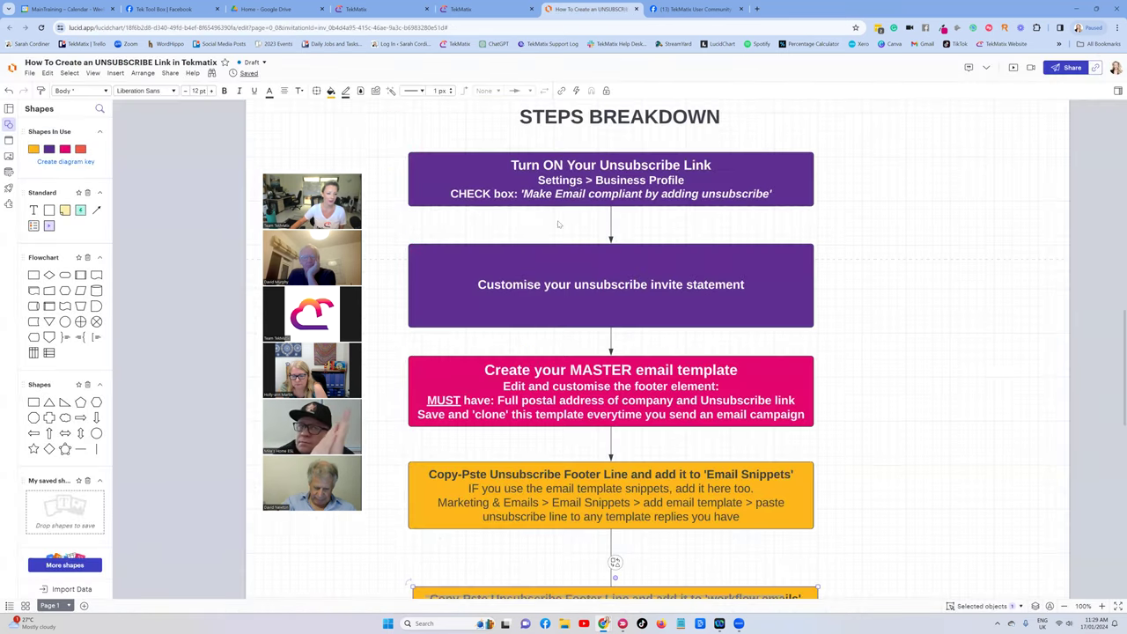
scroll(585, 170, down, 1)
scroll(599, 104, up, 2)
scroll(603, 212, down, 3)
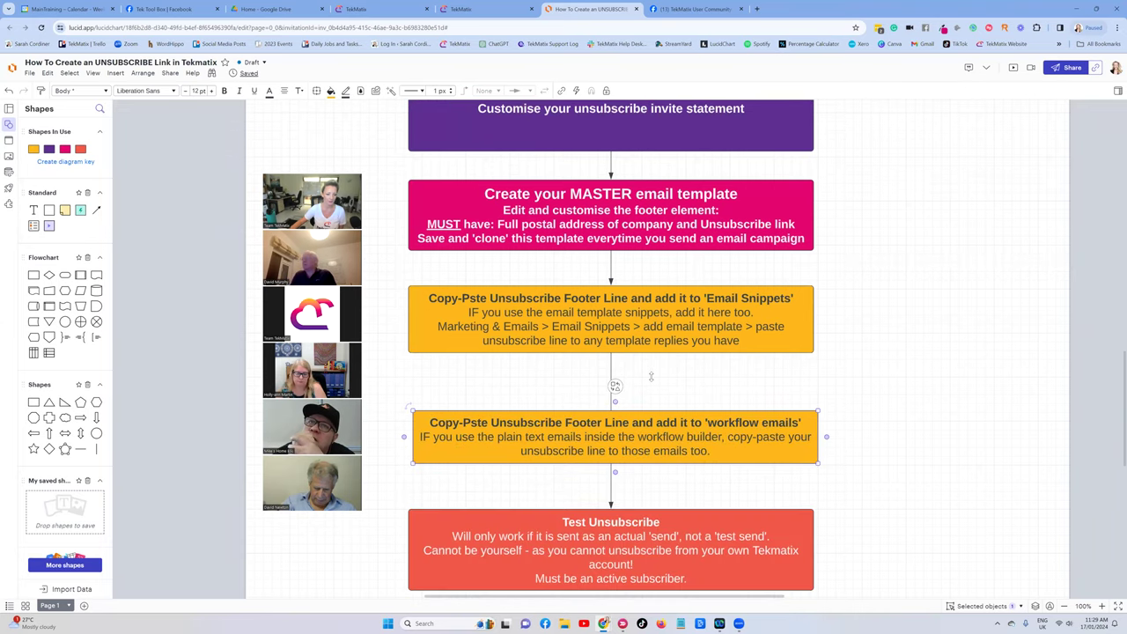
scroll(674, 351, down, 1)
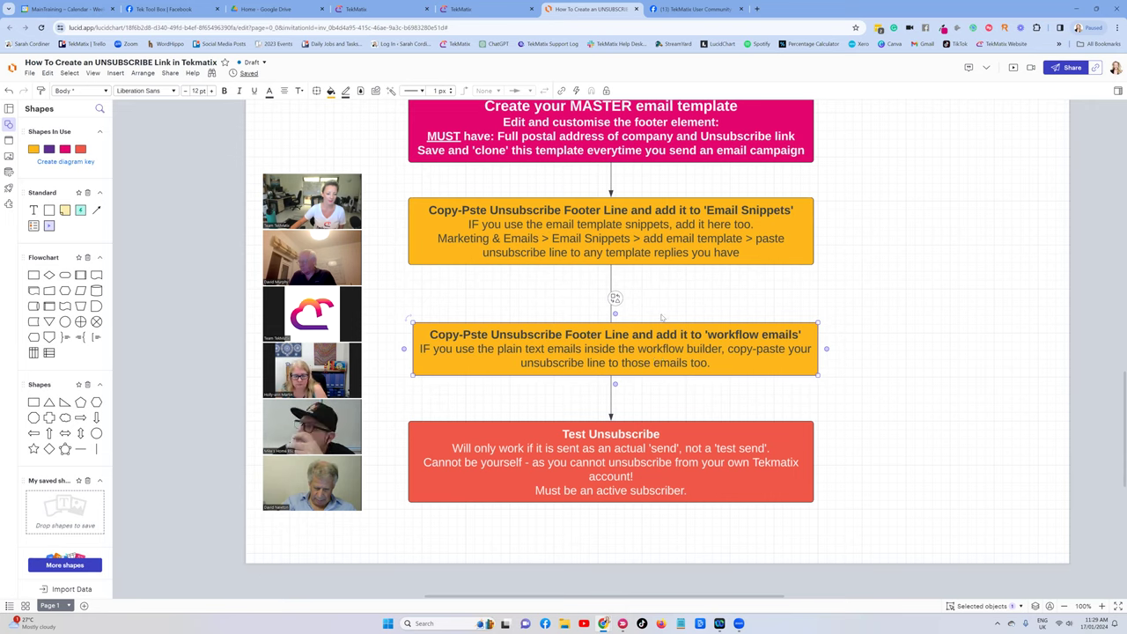
scroll(662, 318, down, 1)
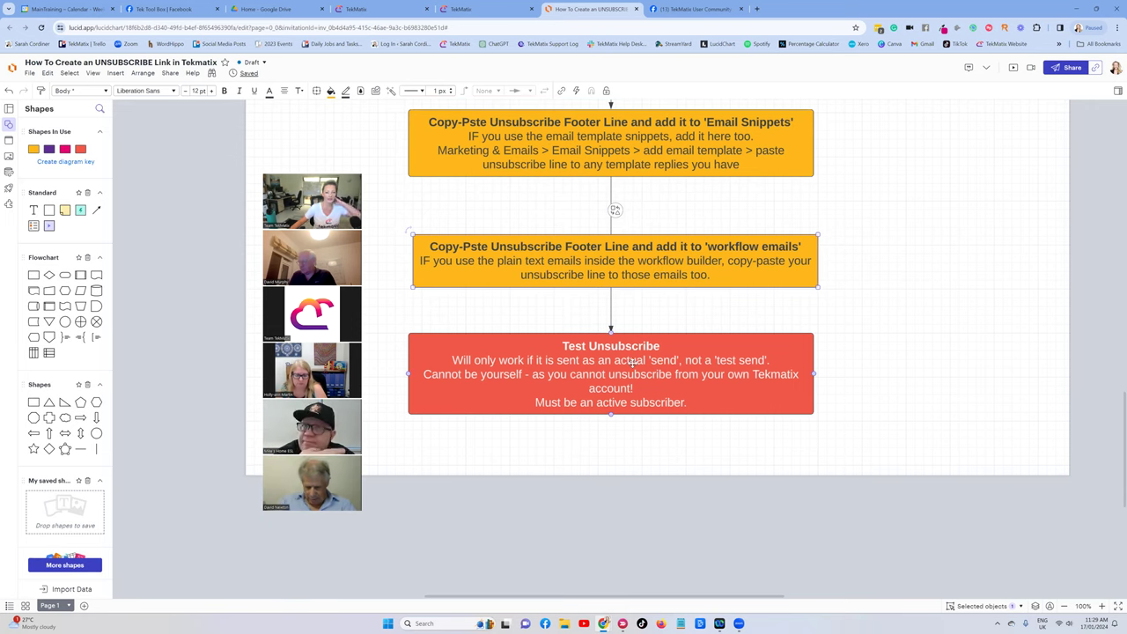
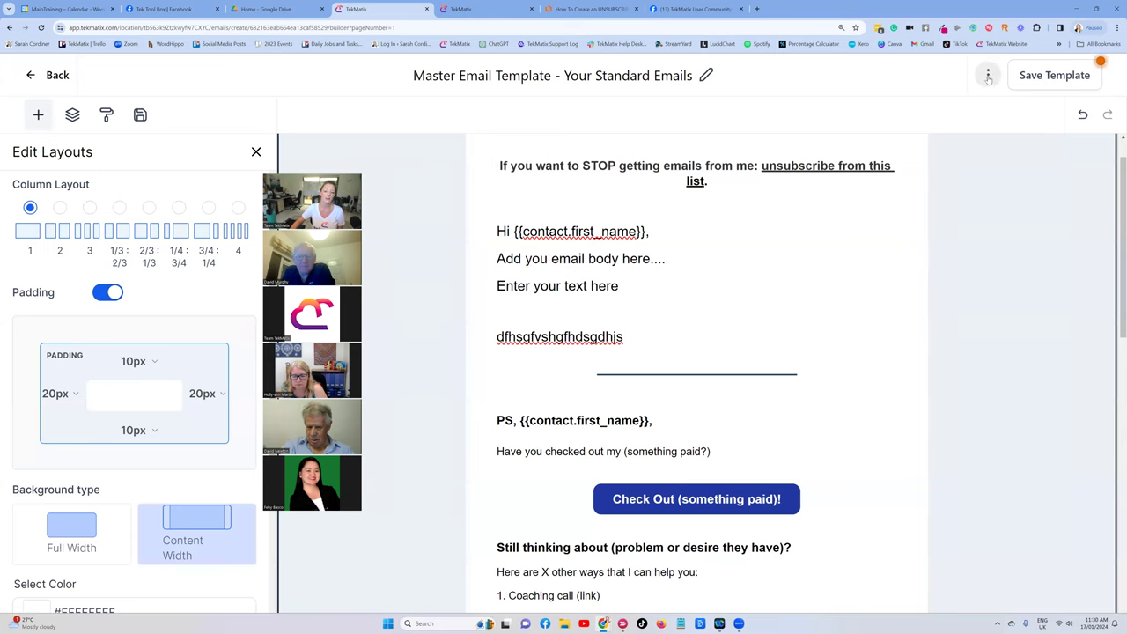
Check the Test Email panel and template options, then save the Master Email Template.
click(972, 110)
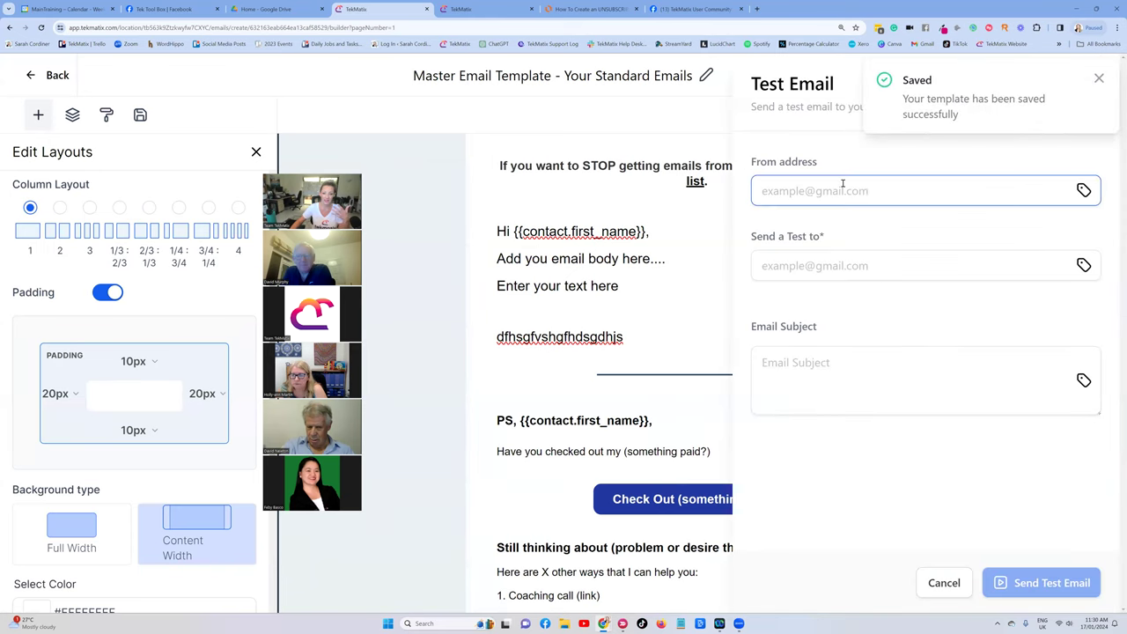
click(1098, 80)
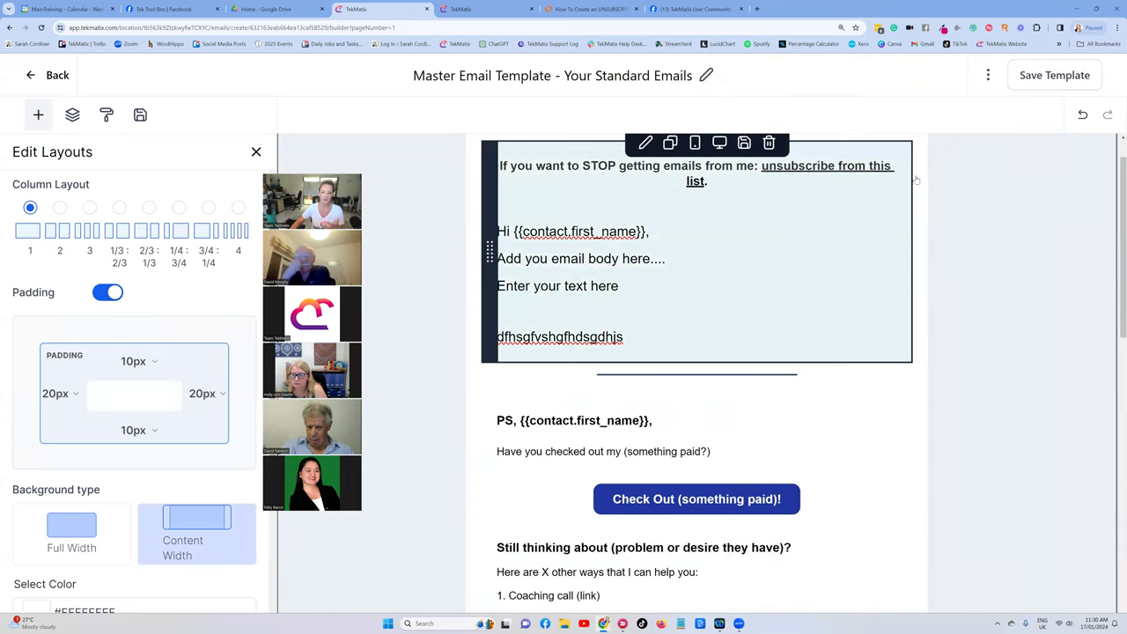
click(987, 74)
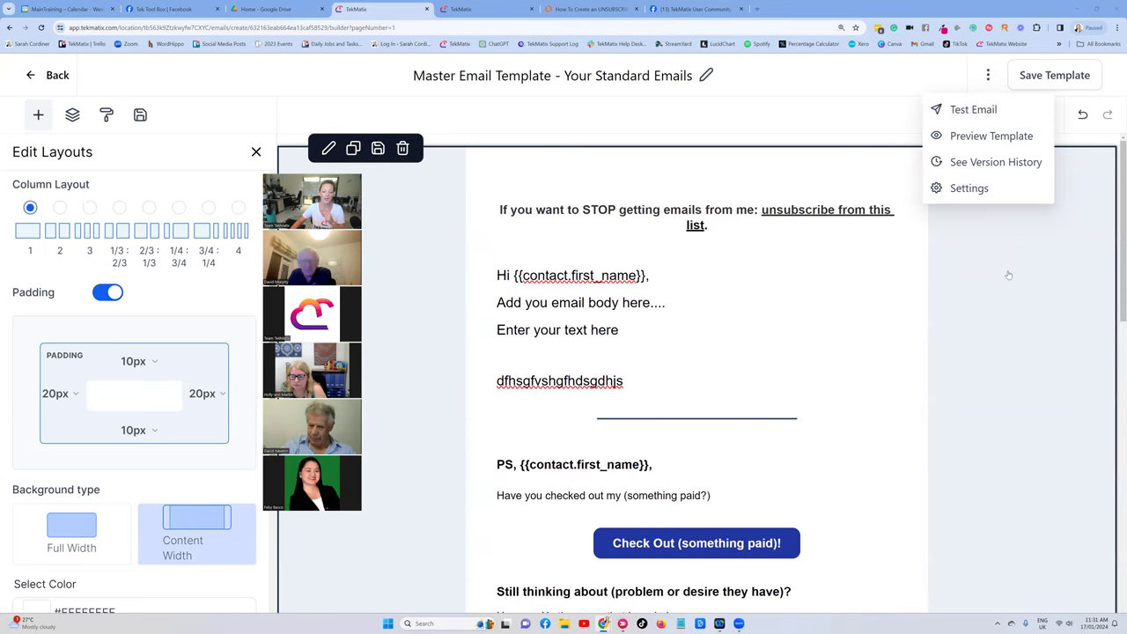
scroll(1010, 282, down, 3)
scroll(1001, 320, up, 3)
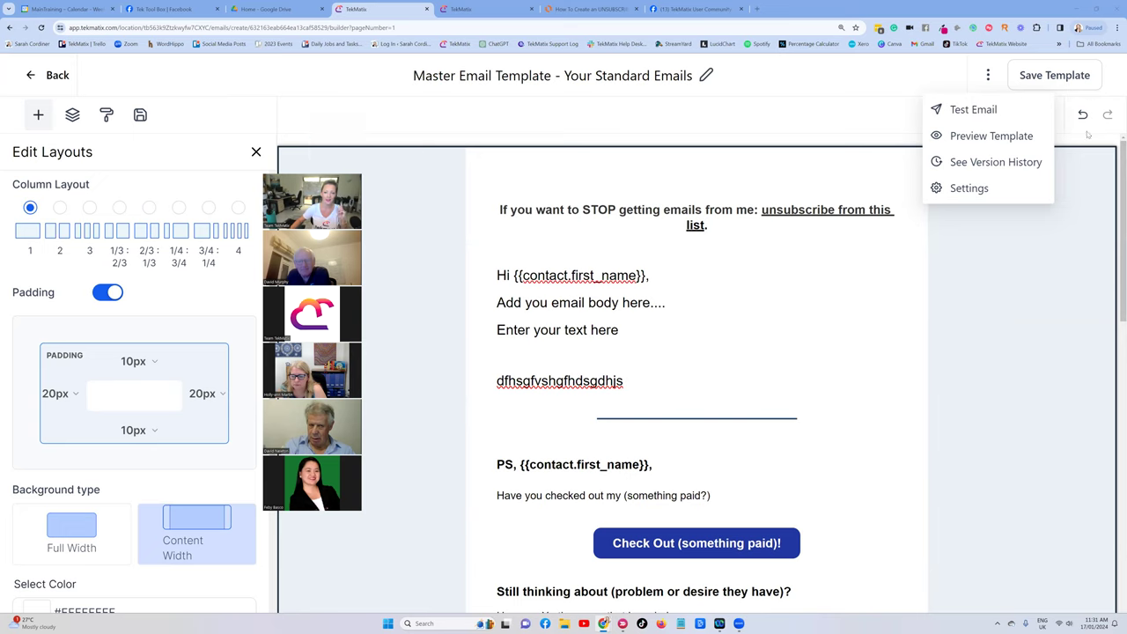
click(1047, 78)
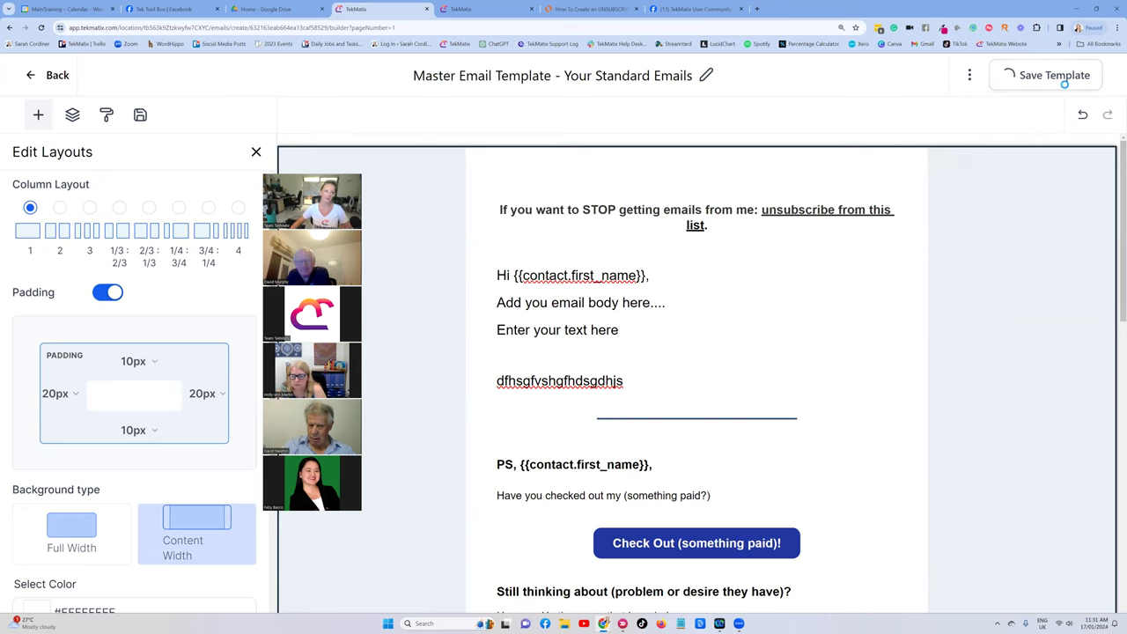
Leave the workflow builder without saving and go to Marketing & Emails > Email Campaigns.
click(464, 11)
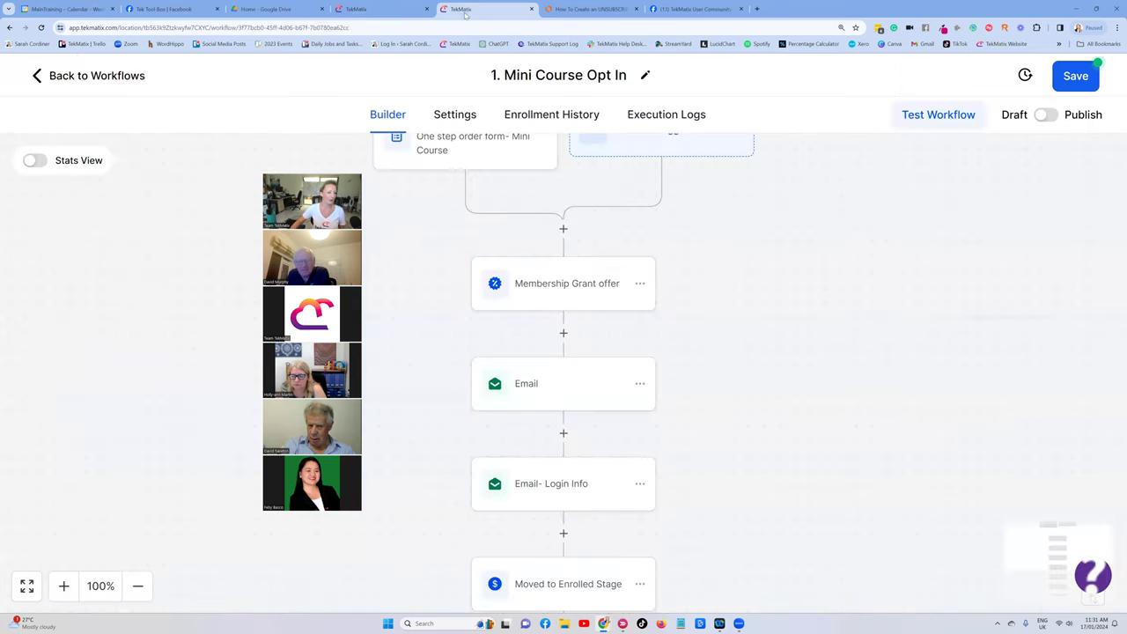
click(37, 76)
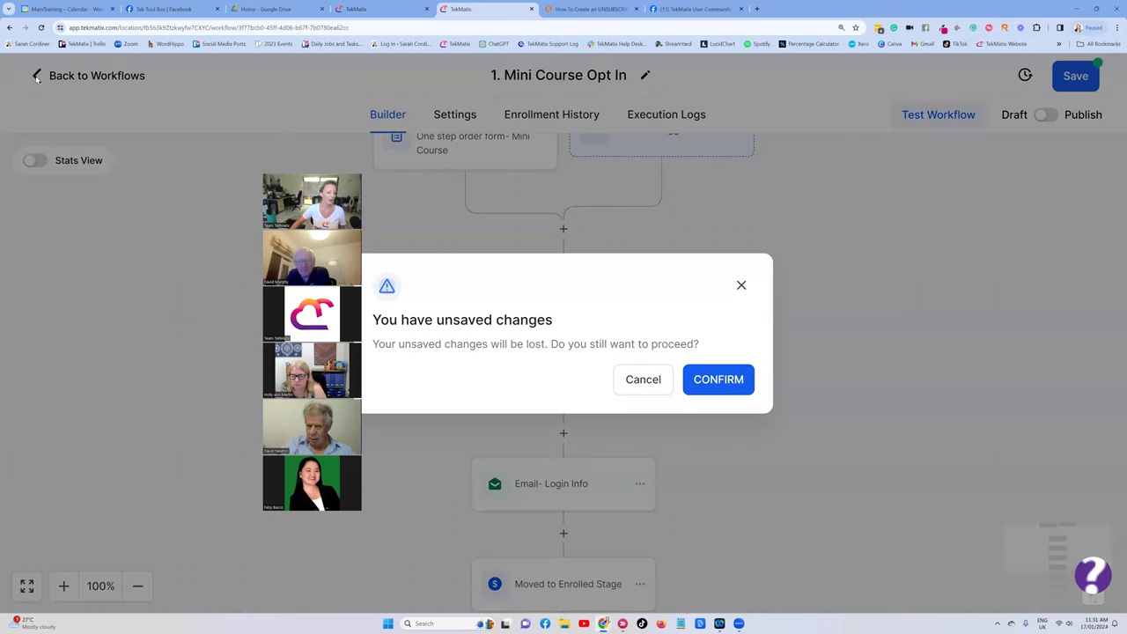
click(700, 381)
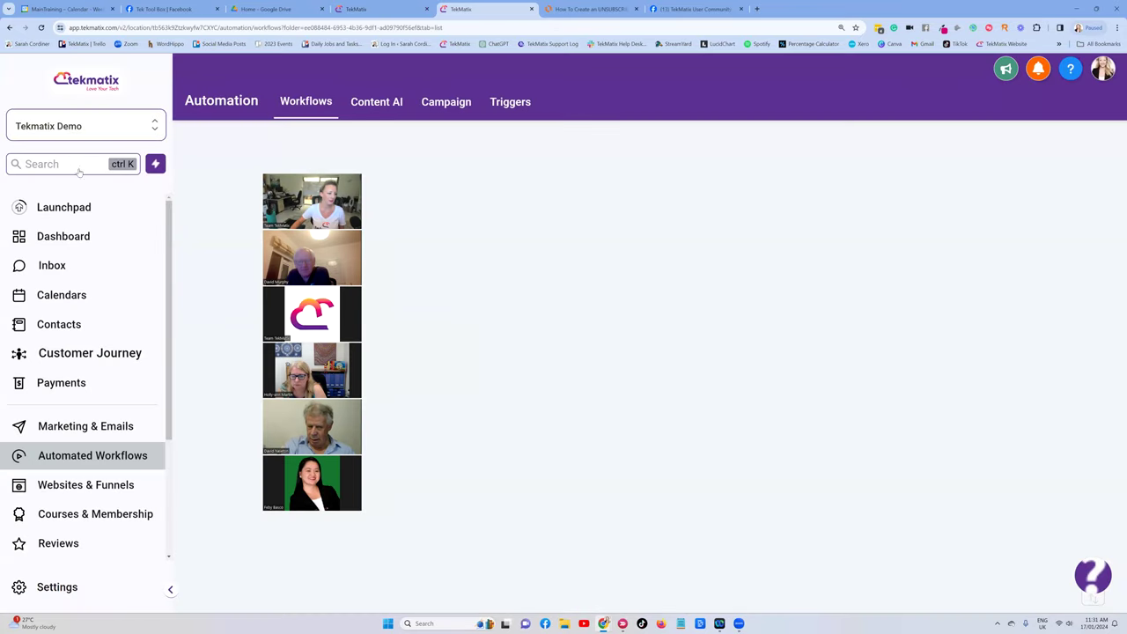
click(96, 427)
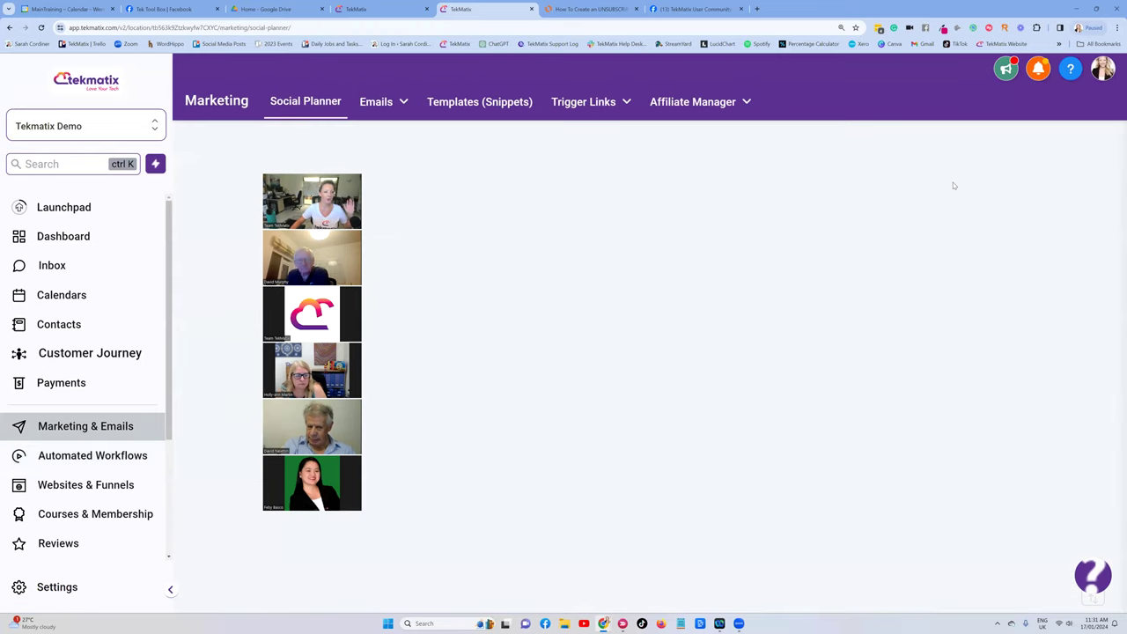
mouse_move(377, 165)
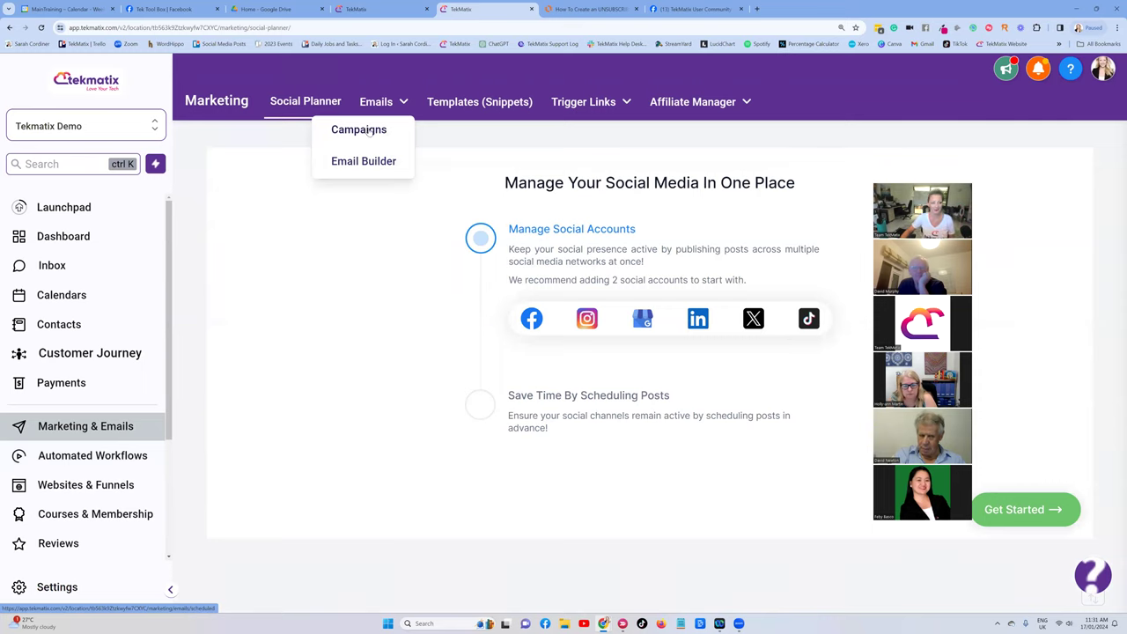
click(369, 130)
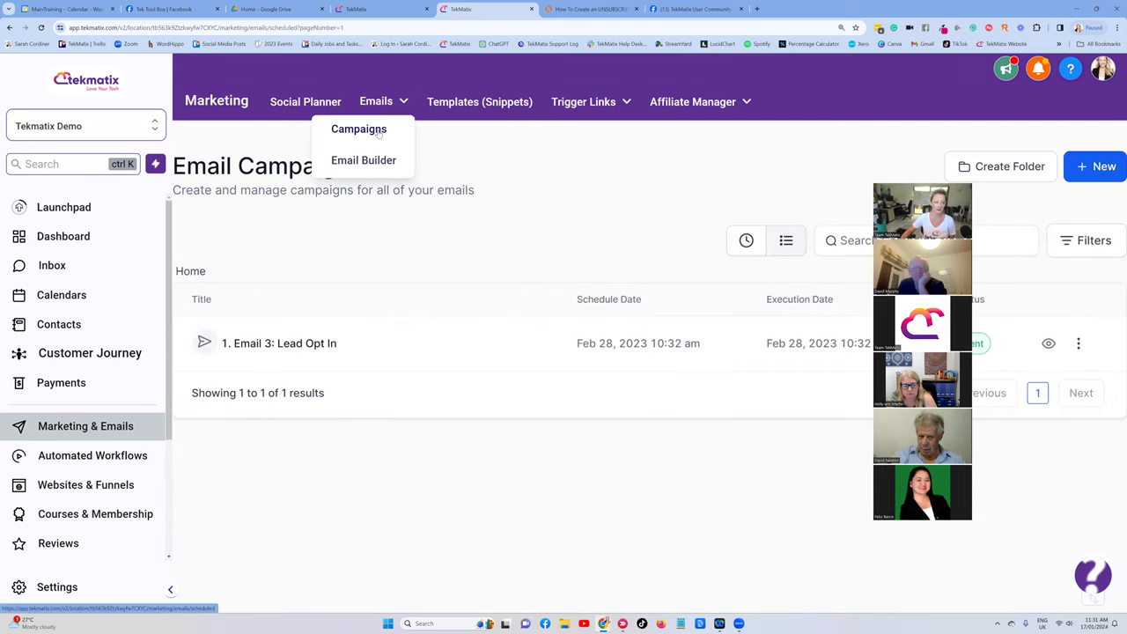
Create a new campaign from the 'Master Email Template - Your Standard Emails' template.
click(1103, 170)
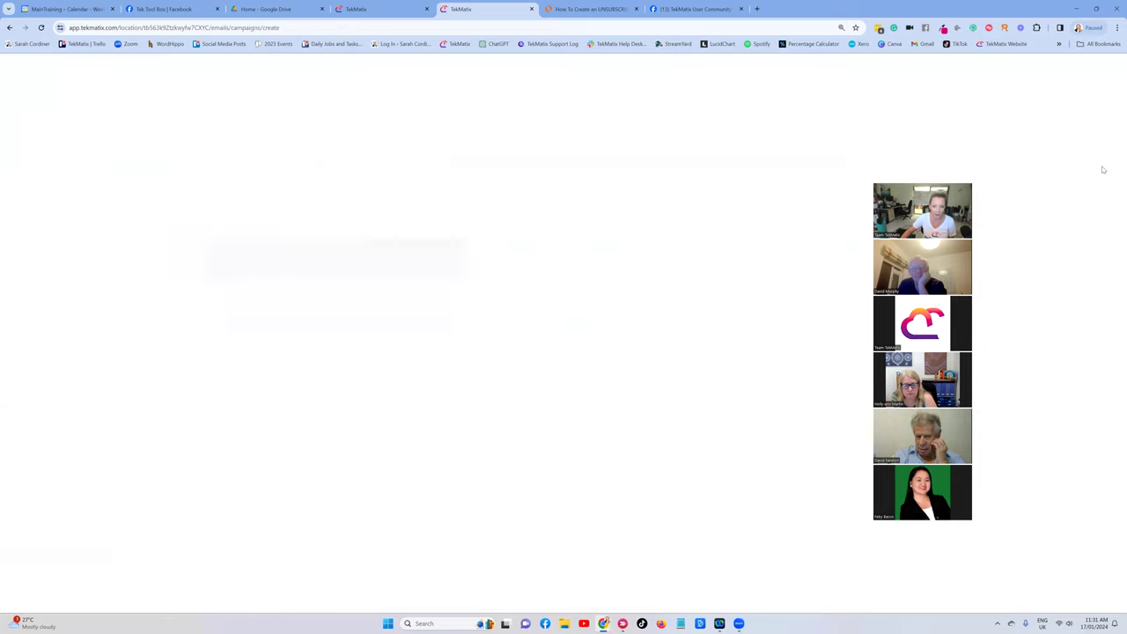
click(801, 191)
text(master)
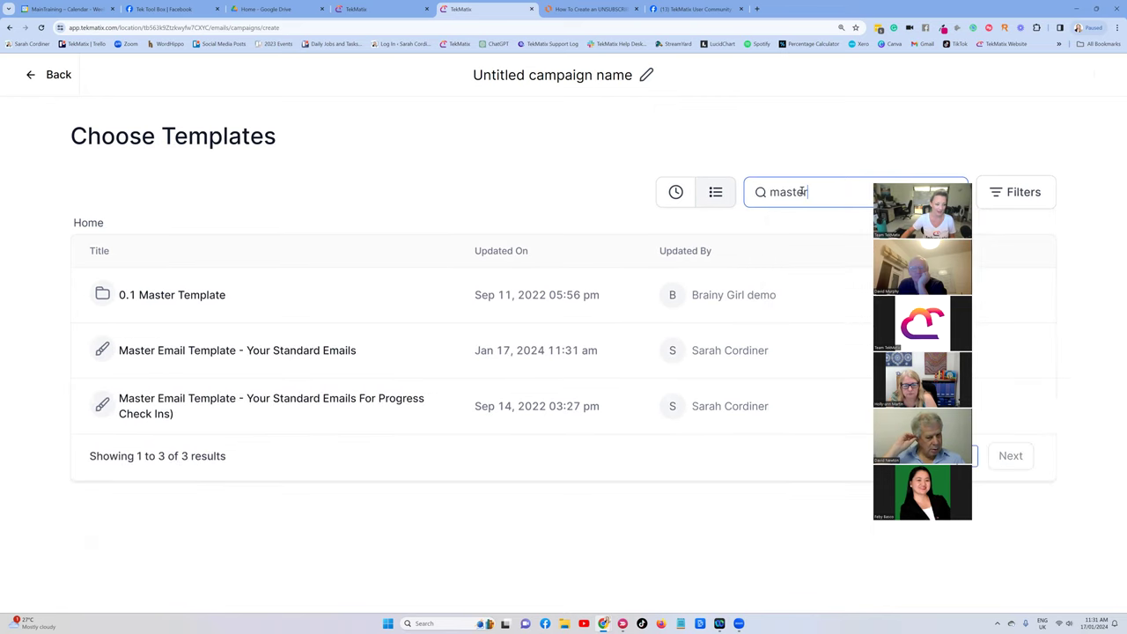
click(286, 353)
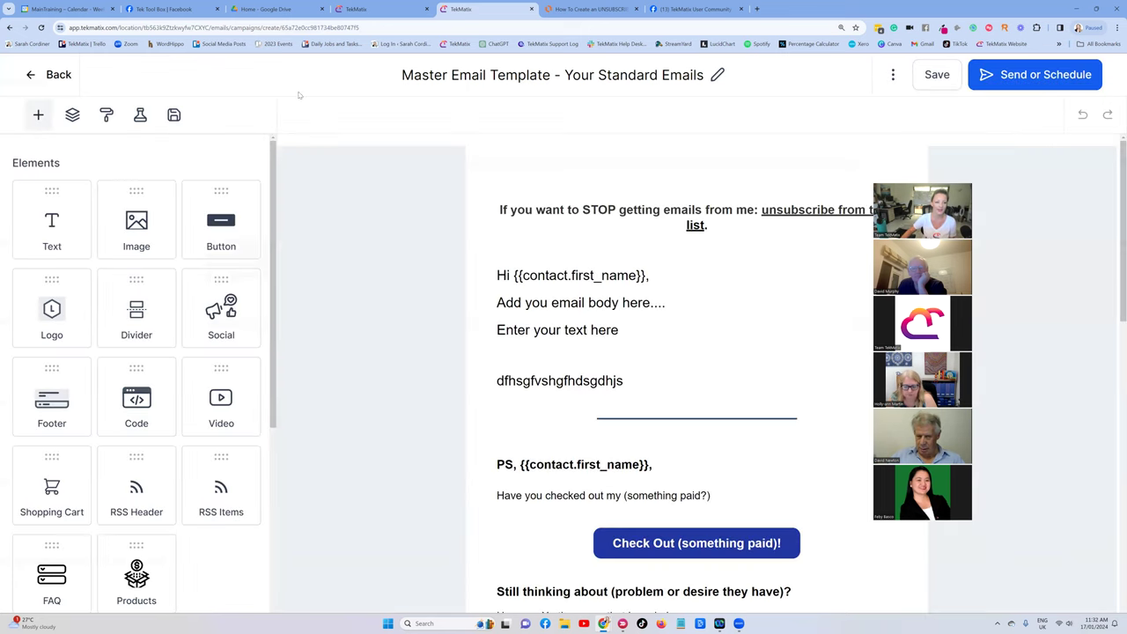
Set Send Now with the sender's email, sender name 'Myself' and the test subject line.
click(1020, 74)
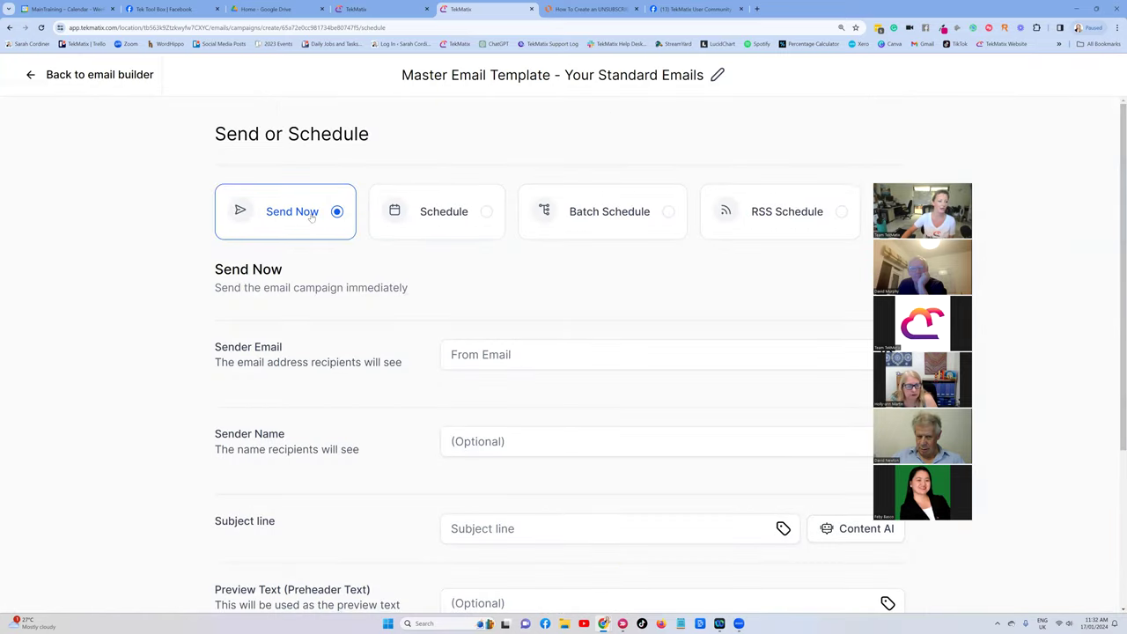
scroll(490, 251, down, 1)
click(494, 255)
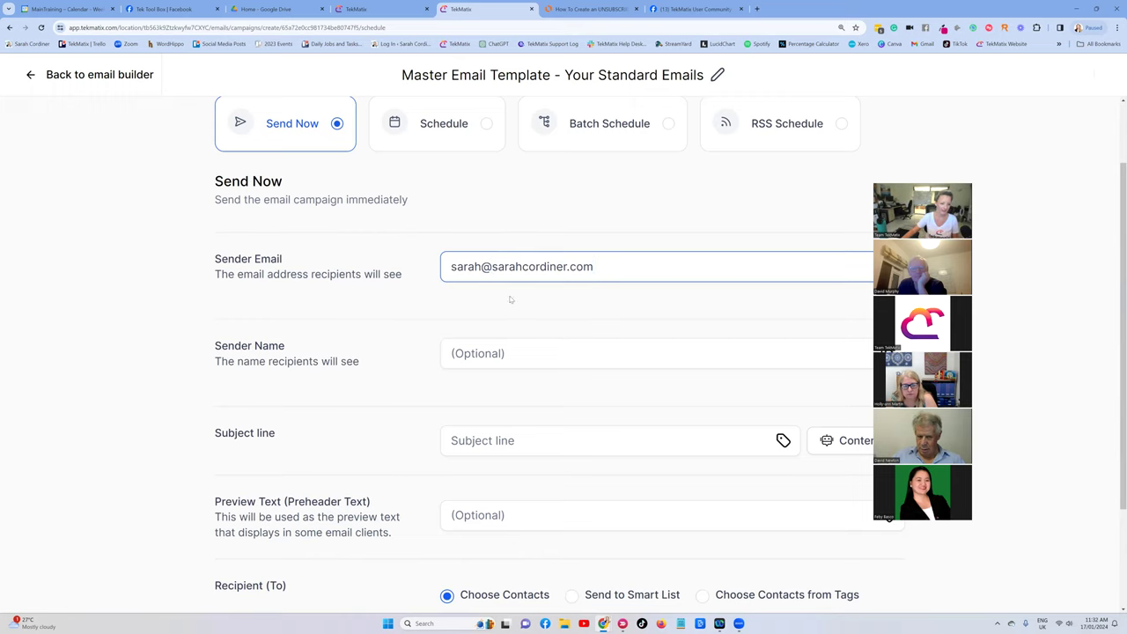
scroll(508, 299, down, 1)
click(491, 302)
text(Myself)
scroll(405, 347, down, 2)
click(498, 308)
text(me testing my master template unsubscribe)
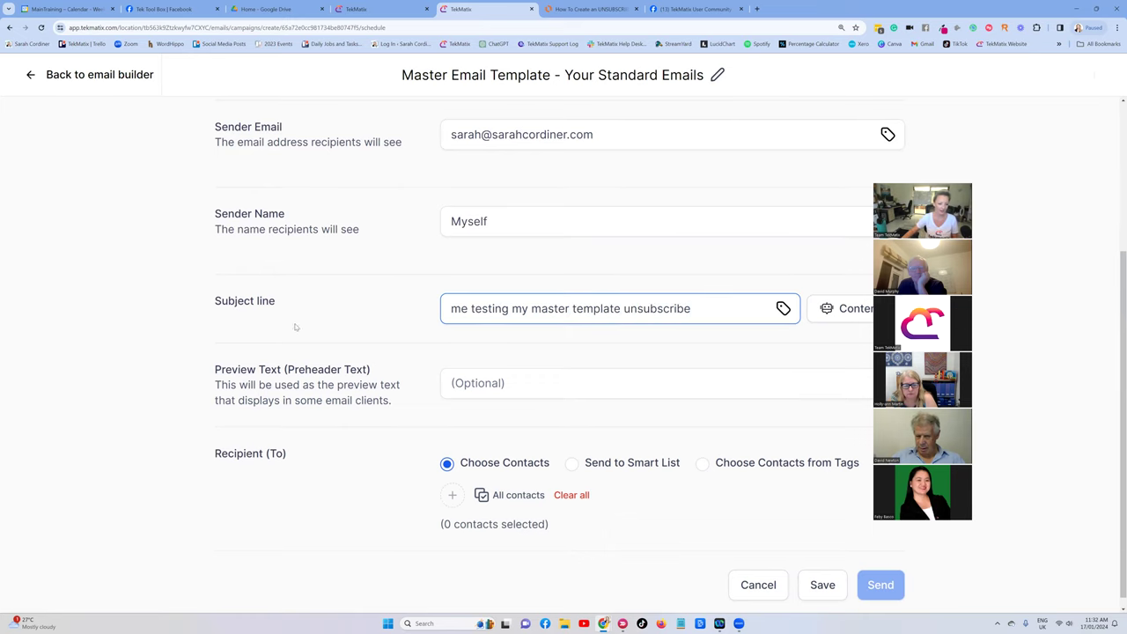
scroll(295, 325, down, 1)
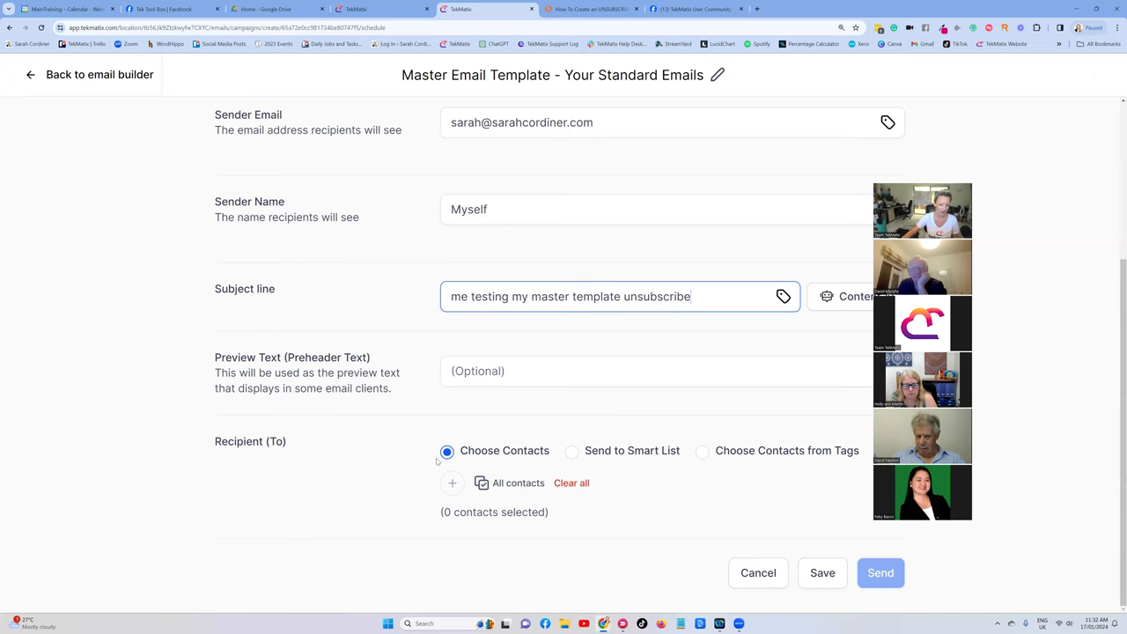
Add the test contact as the single recipient and send the campaign.
click(454, 482)
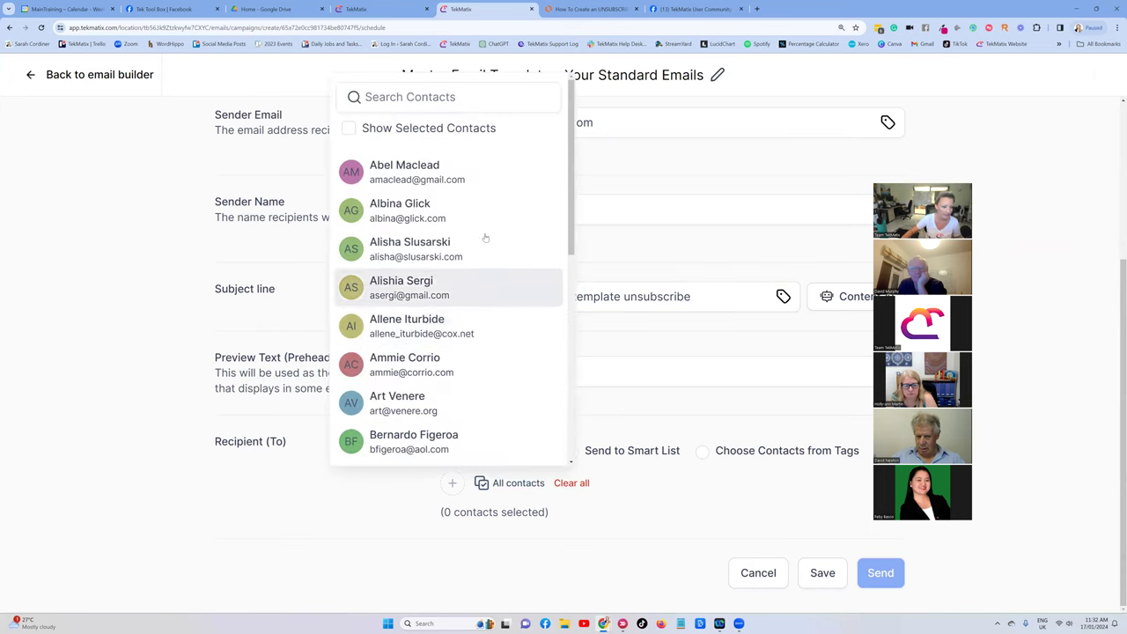
scroll(483, 239, down, 3)
scroll(481, 243, up, 3)
click(399, 108)
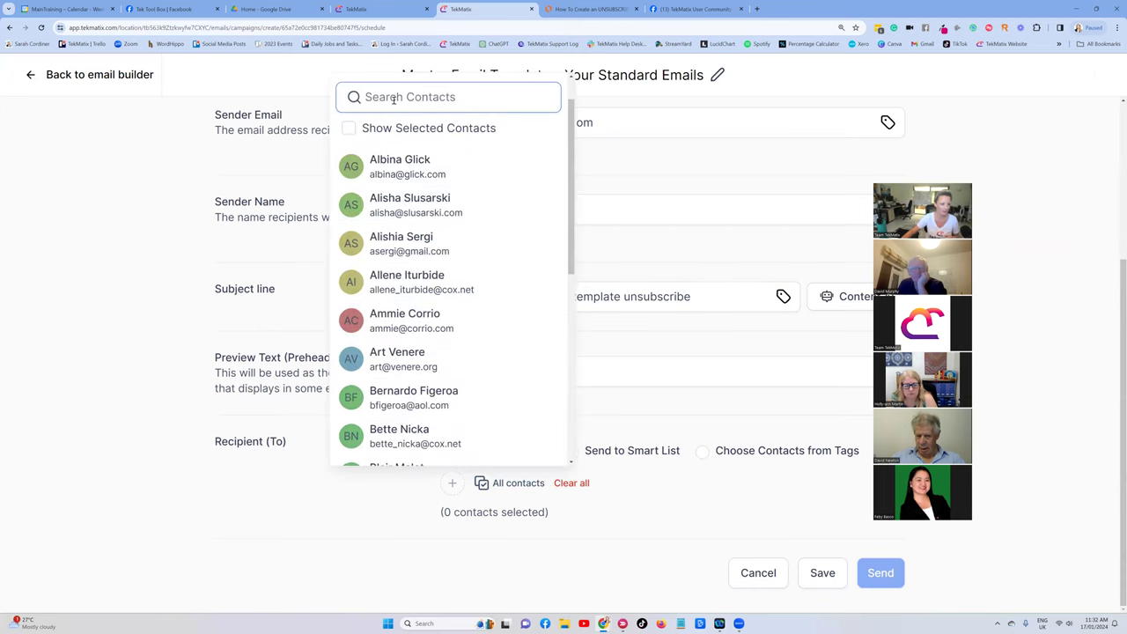
text(sara)
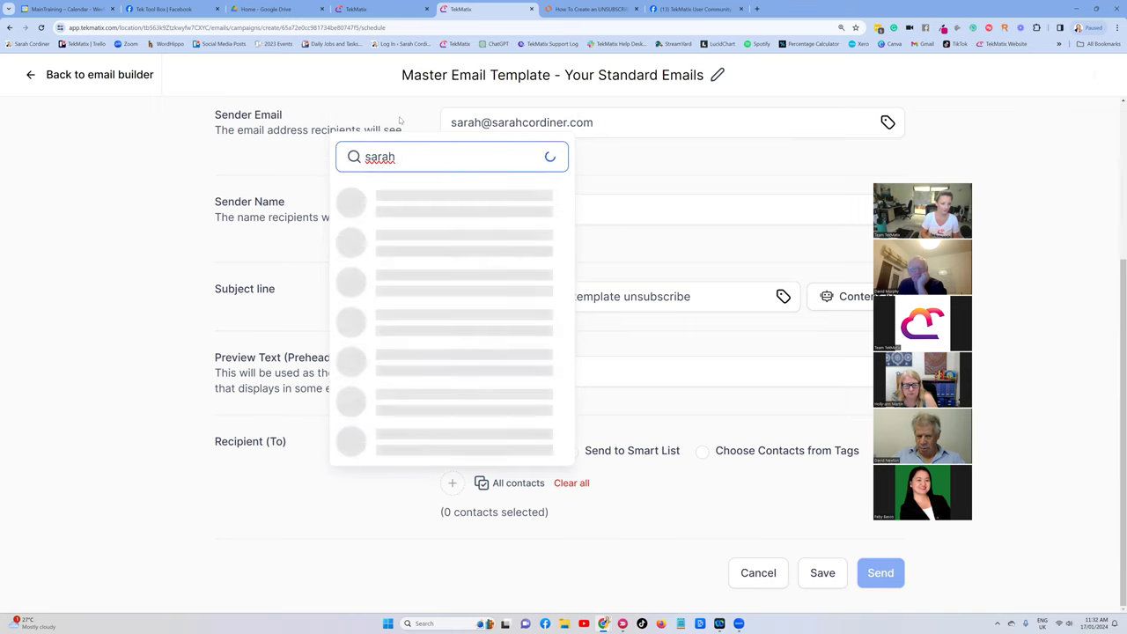
text(h)
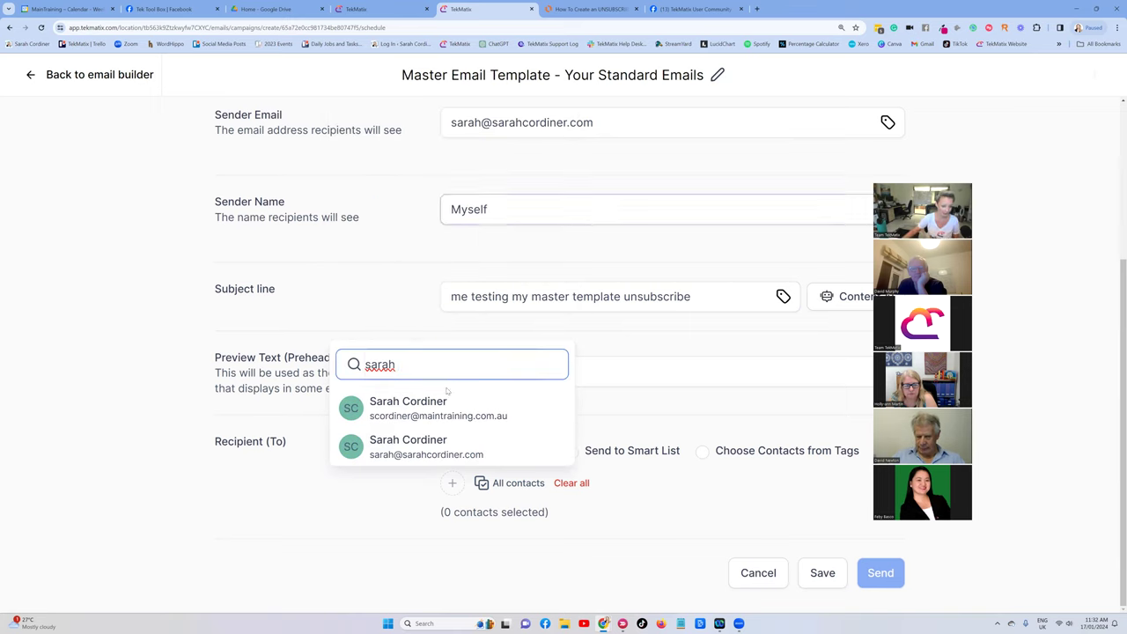
click(423, 408)
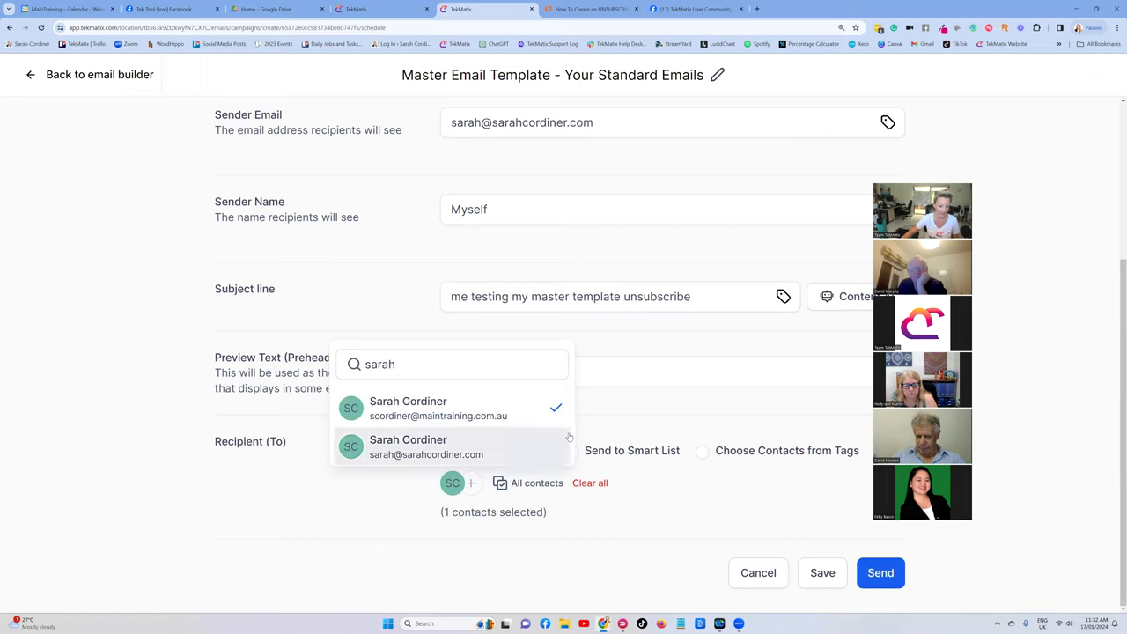
click(521, 510)
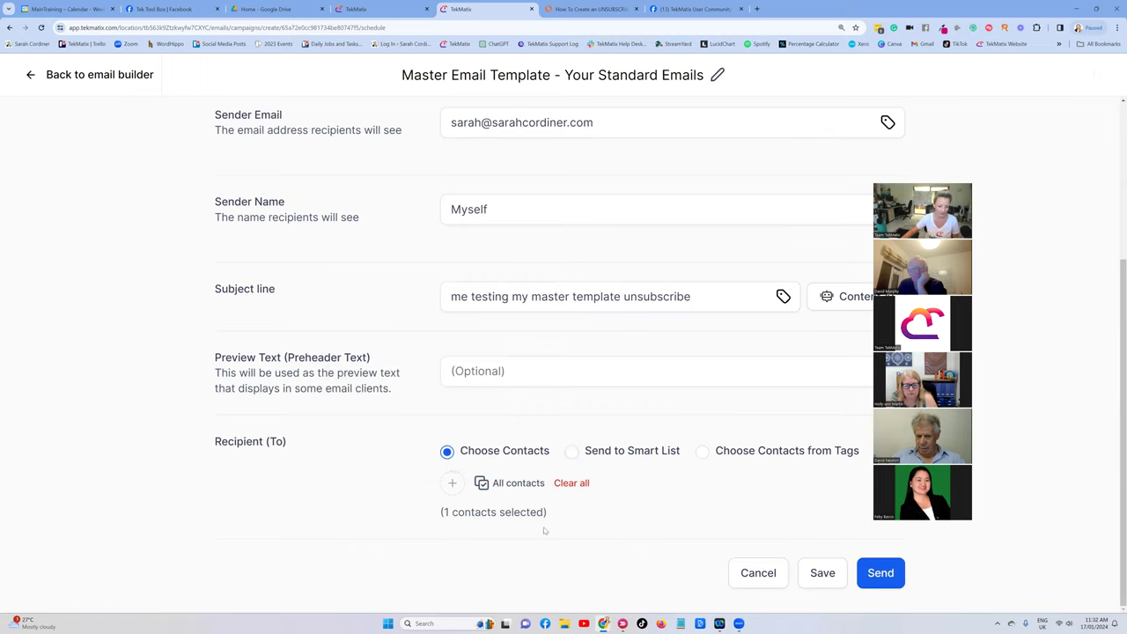
click(889, 572)
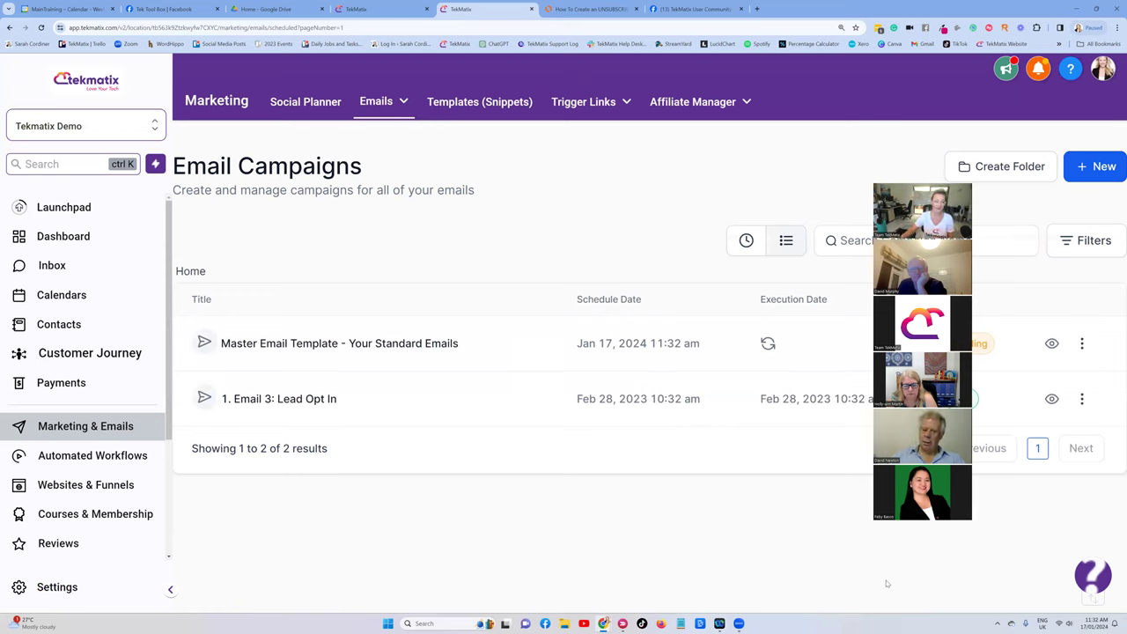
Quick-search the Contacts list by the test contact's email prefix.
click(64, 264)
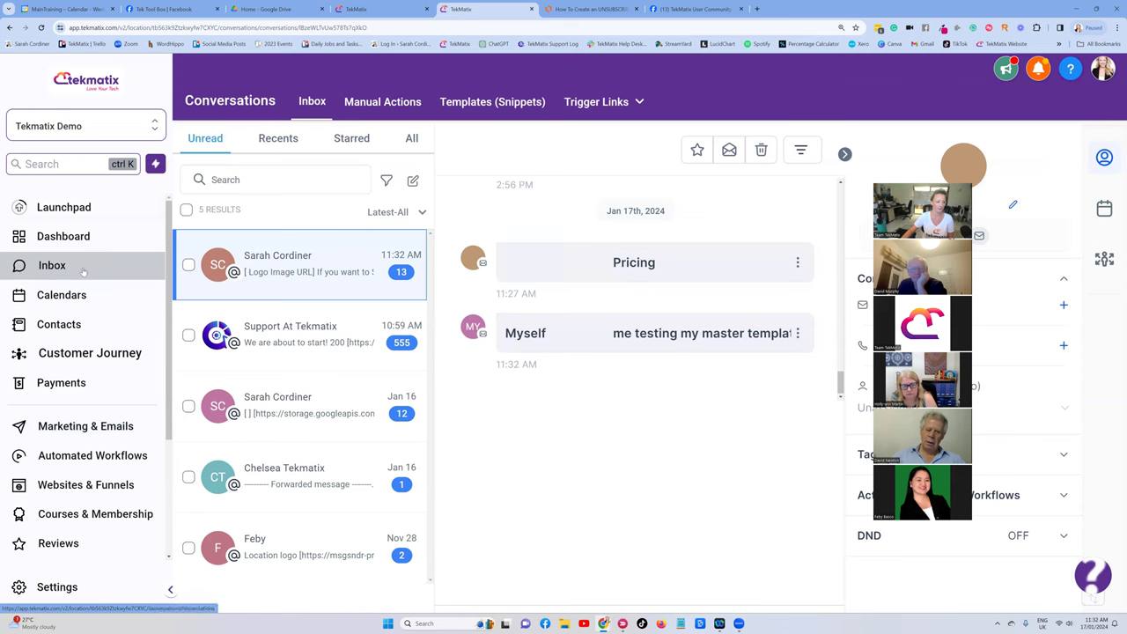
click(58, 324)
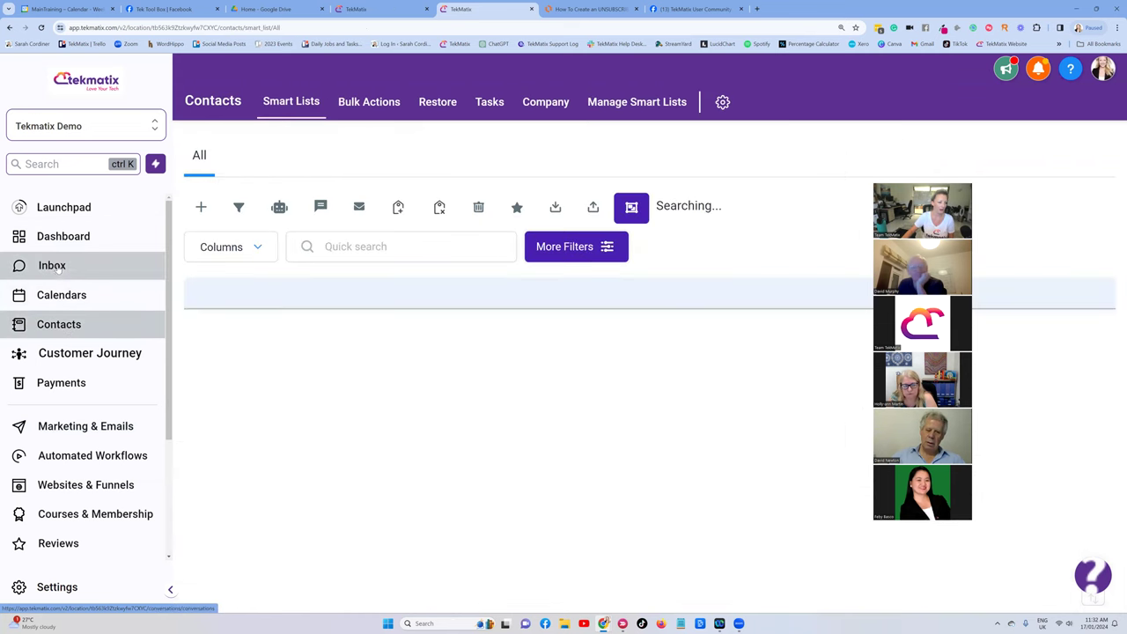
click(337, 245)
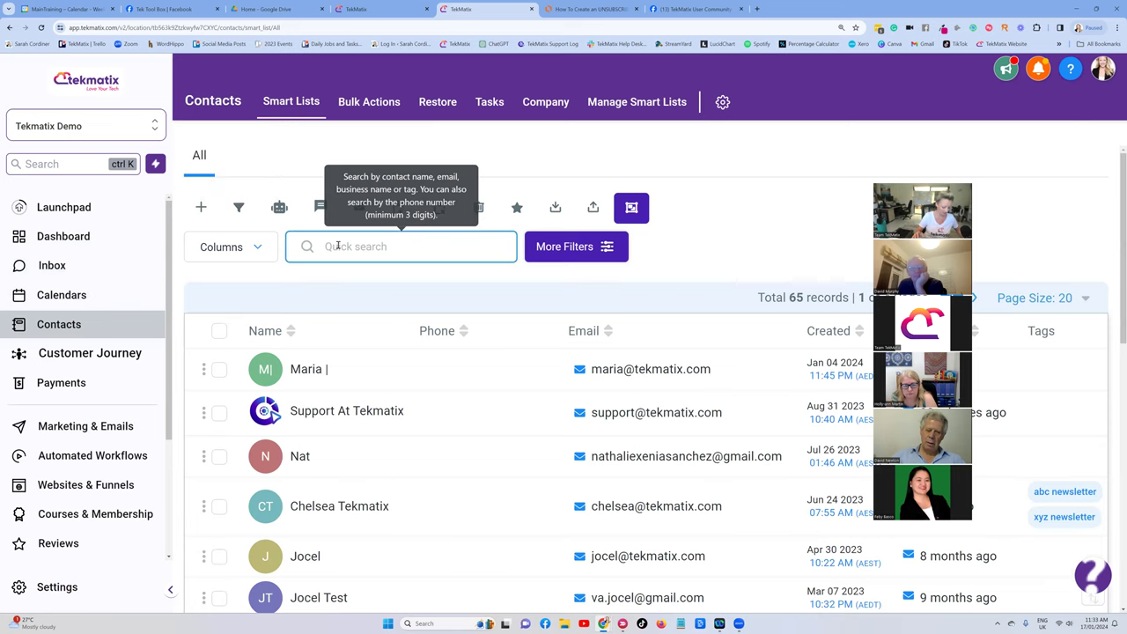
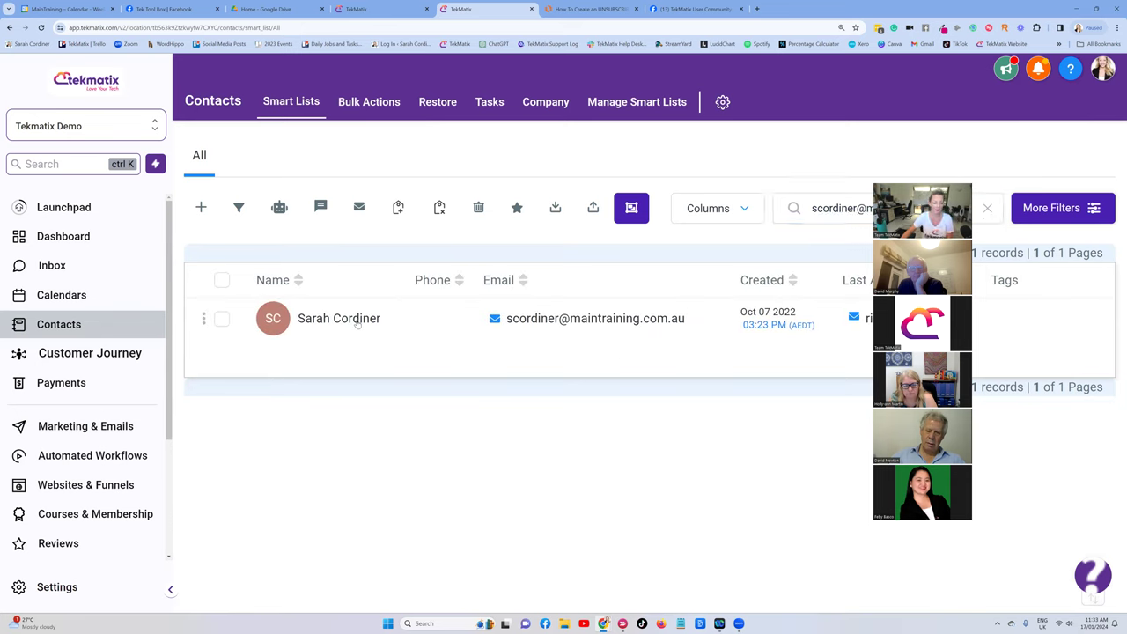
Open the matching contact's record and scroll down to its DND section.
click(357, 320)
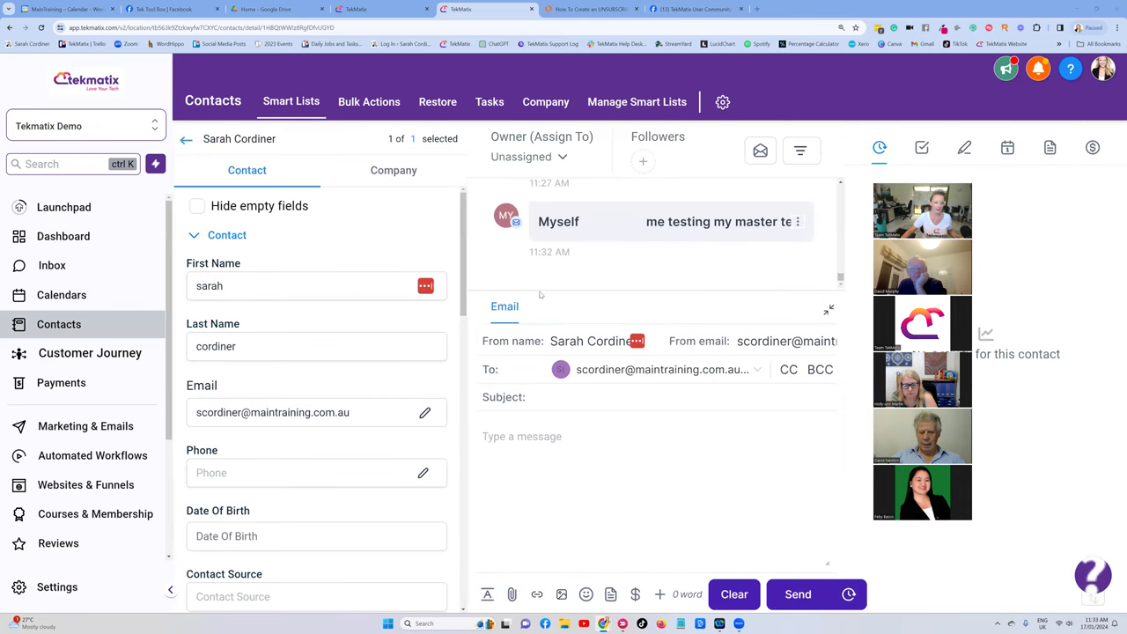
scroll(313, 338, down, 10)
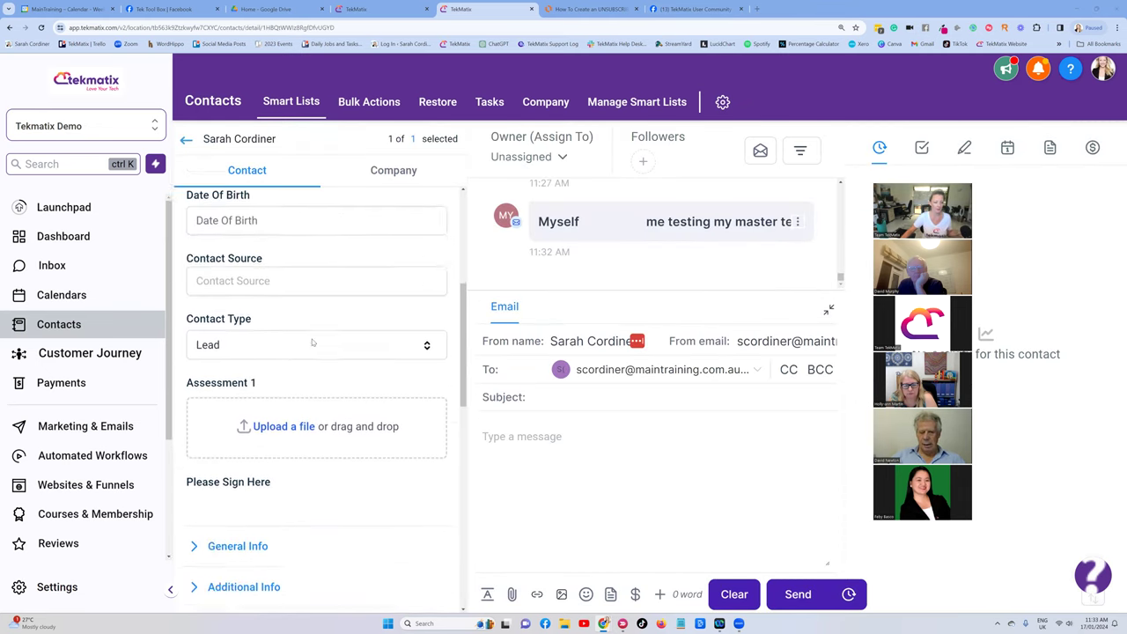
scroll(312, 338, down, 2)
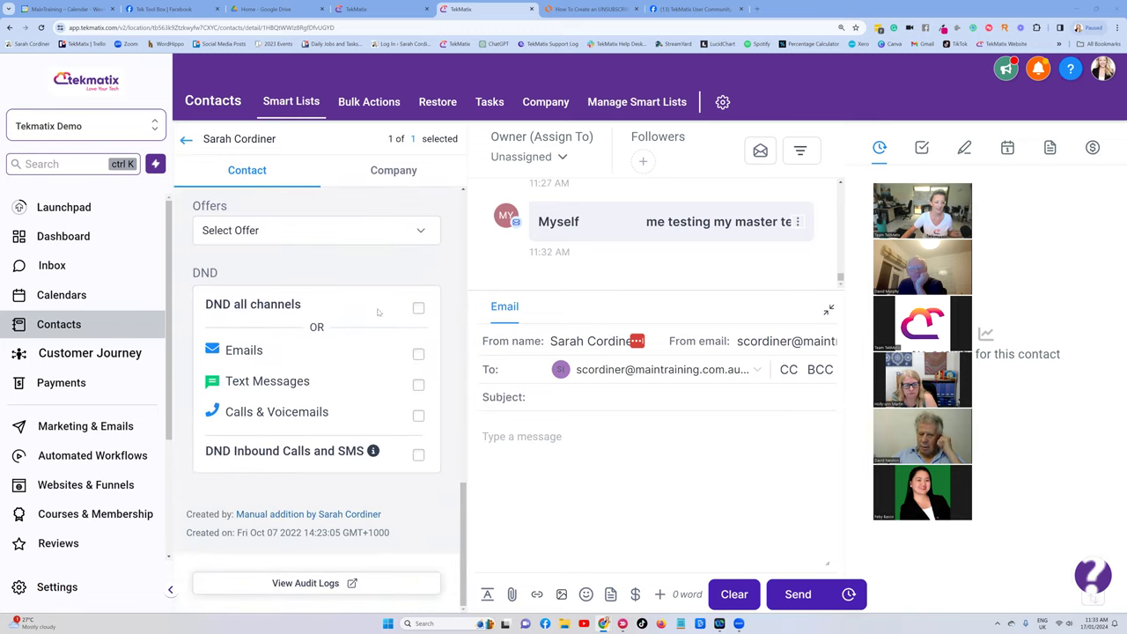
drag(234, 304, 192, 310)
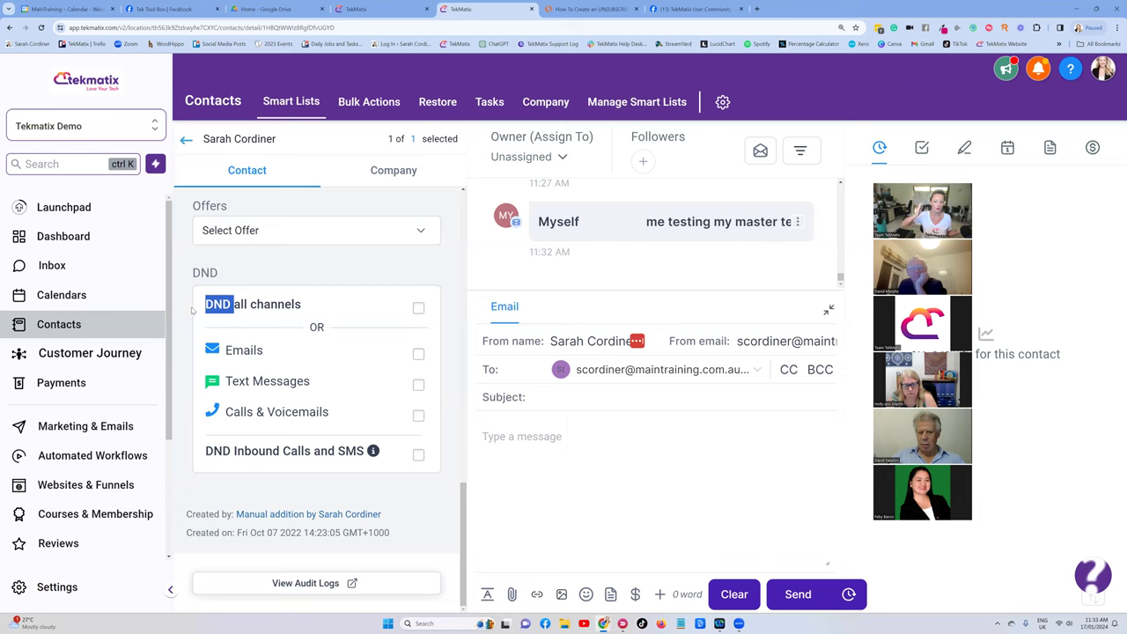
click(260, 264)
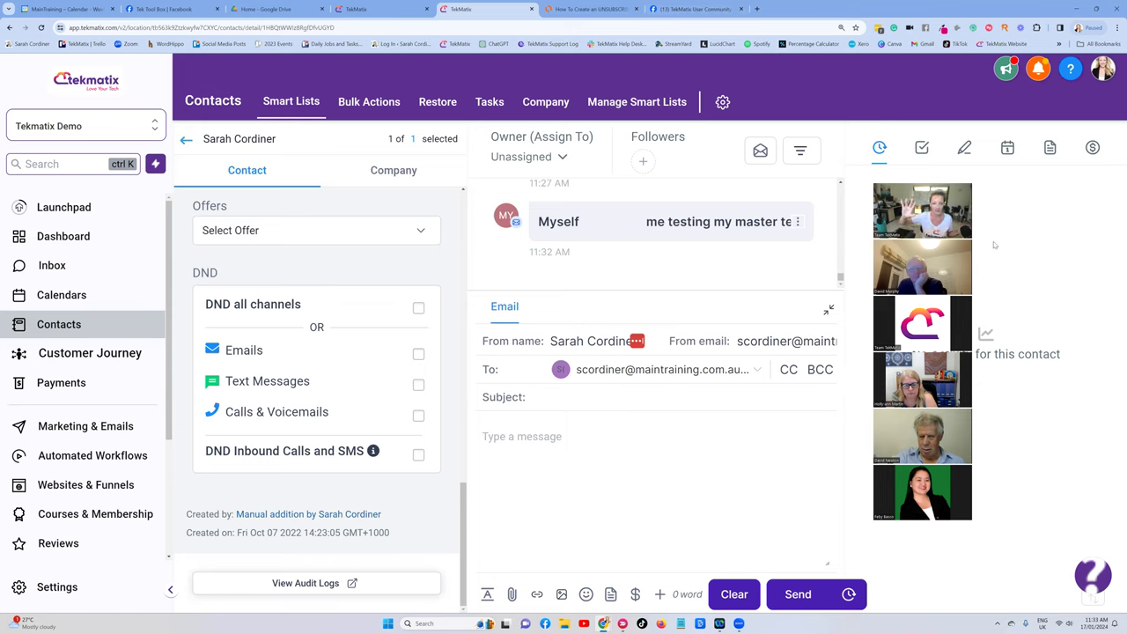
Toggle the contact's Emails DND on and off, then return to the test email in Gmail.
click(418, 353)
click(418, 354)
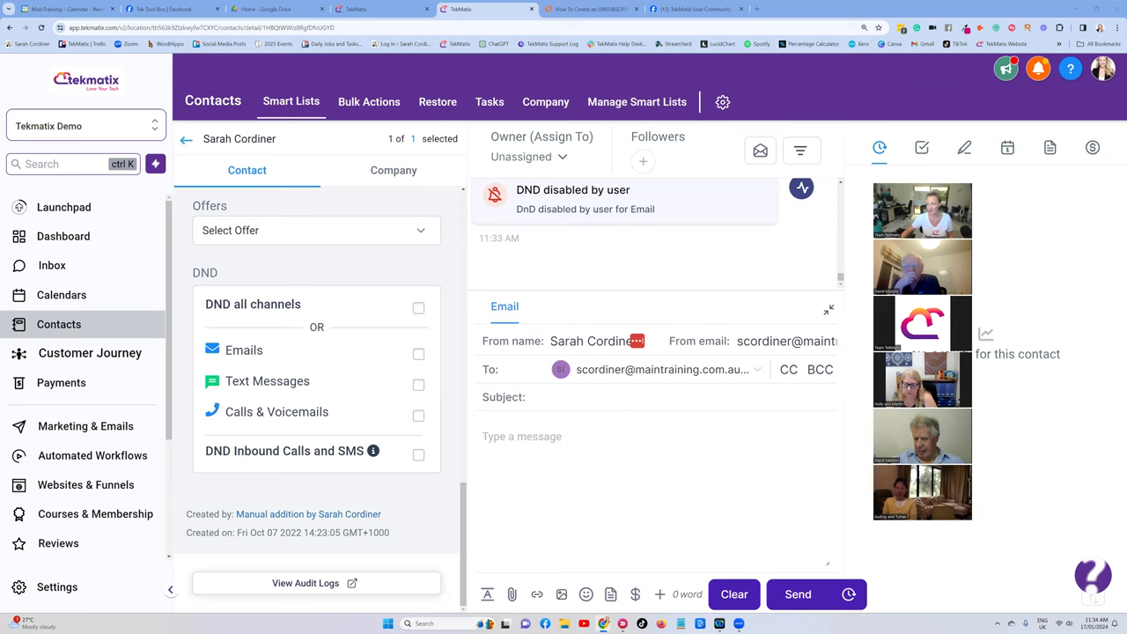
key(ctrl+shift+t)
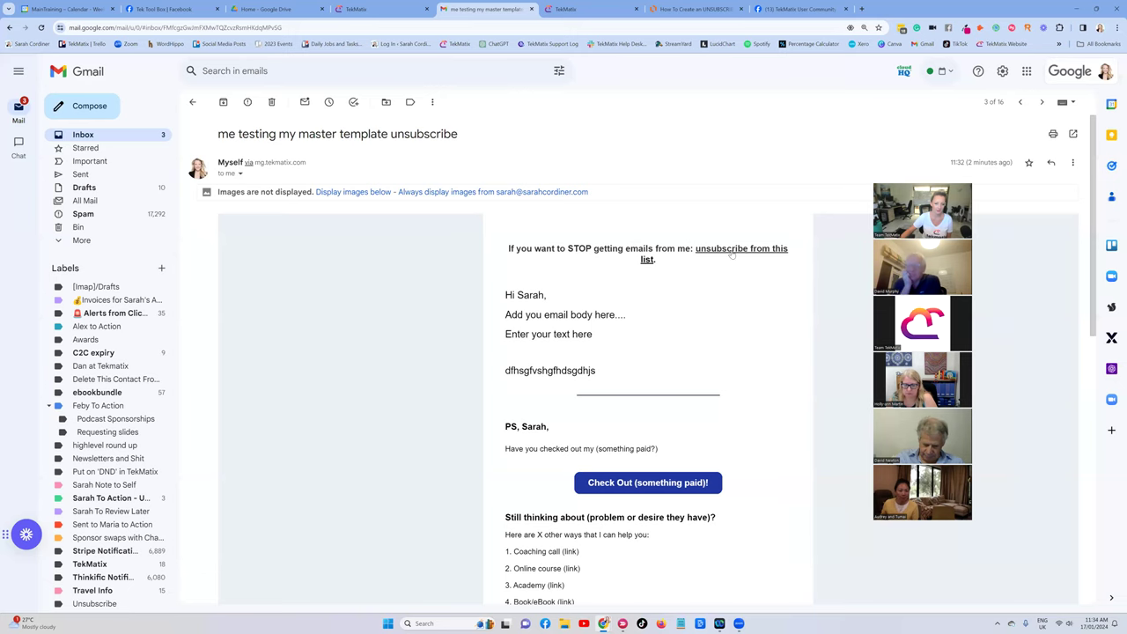
Follow the email's 'unsubscribe from this list' link to the confirmation page.
scroll(732, 266, down, 5)
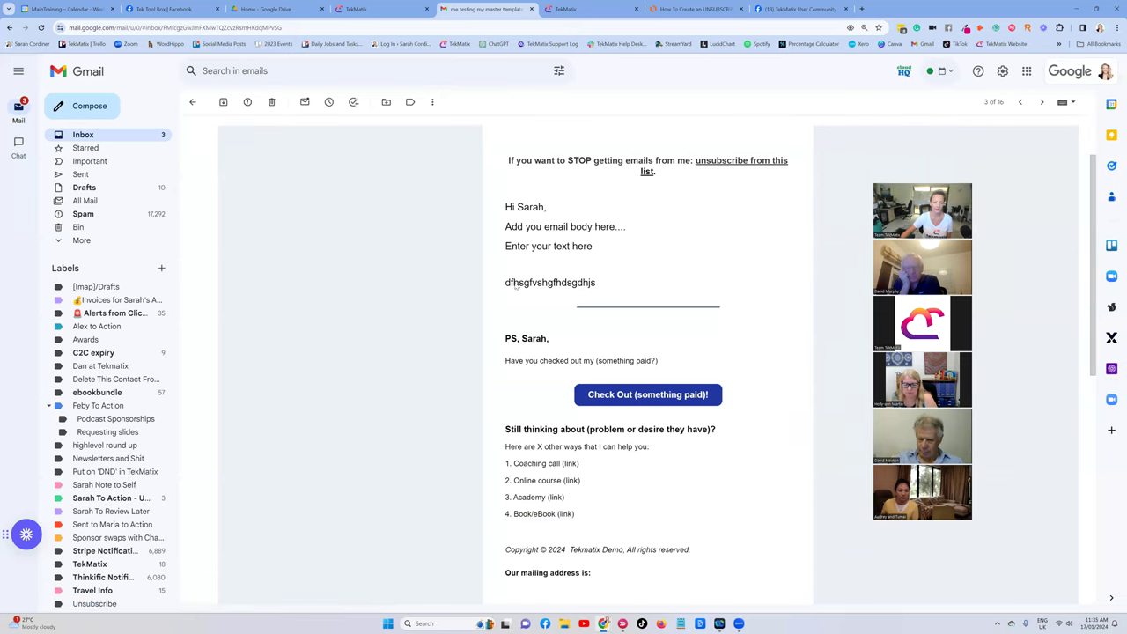
scroll(592, 306, down, 1)
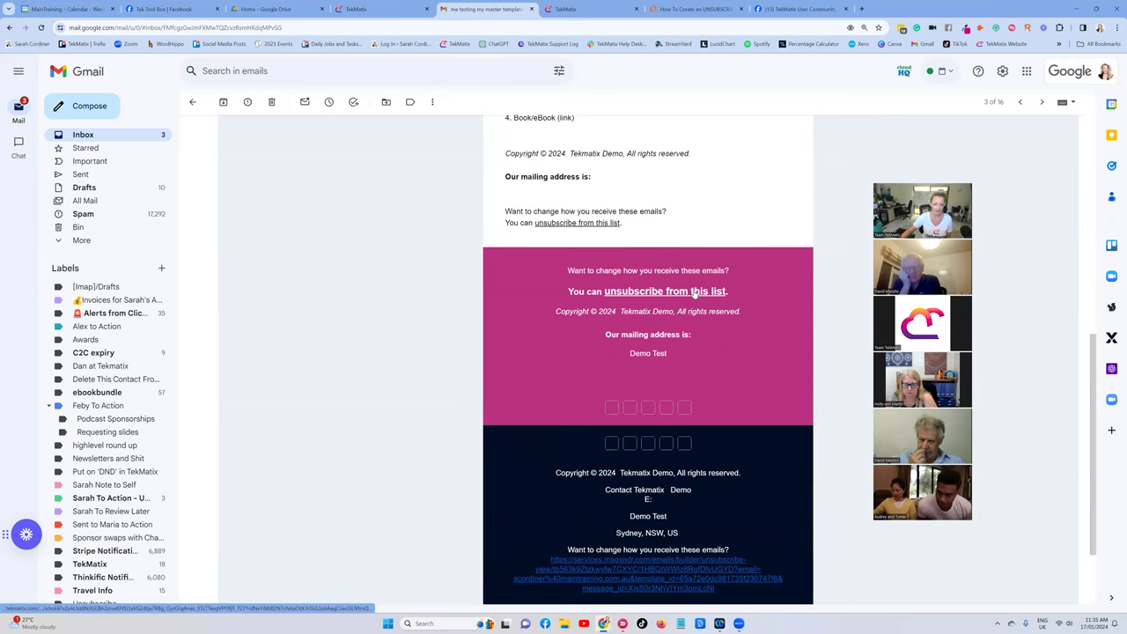
scroll(669, 291, up, 6)
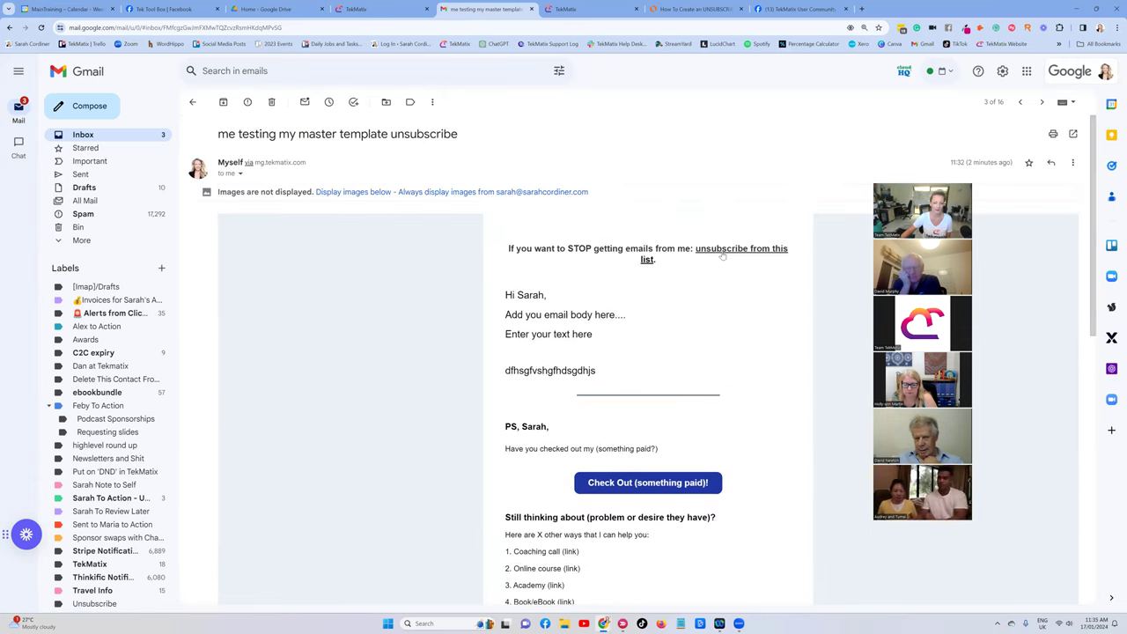
click(727, 250)
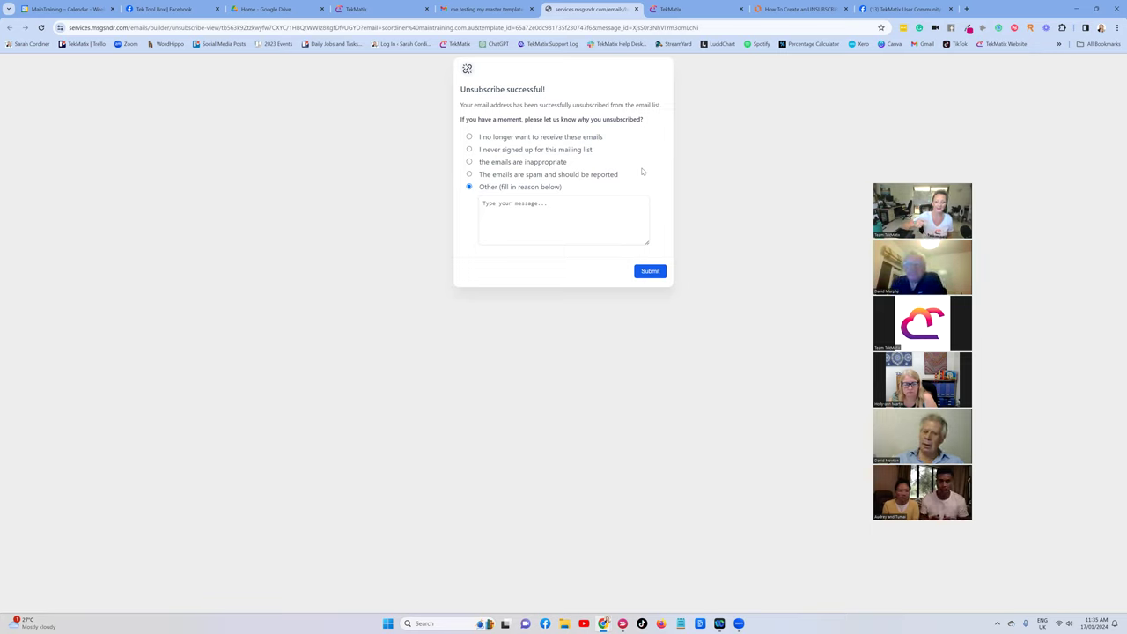
Submit a short unsubscribe reason, then go back to the contact record in Tekmatix.
click(511, 203)
text(sarah smells)
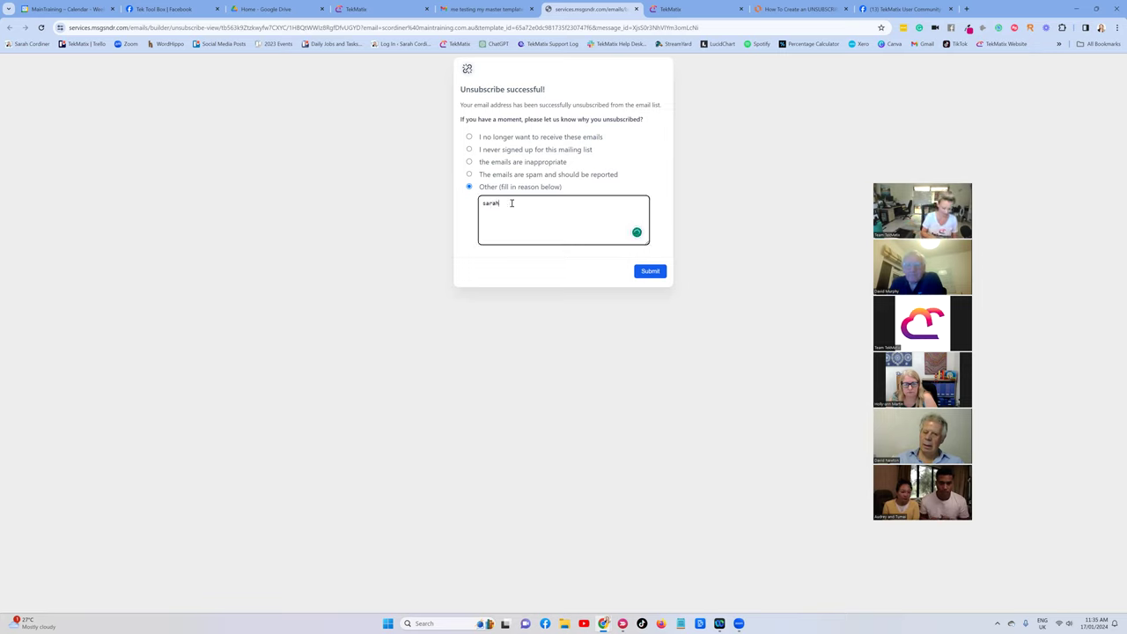
click(652, 272)
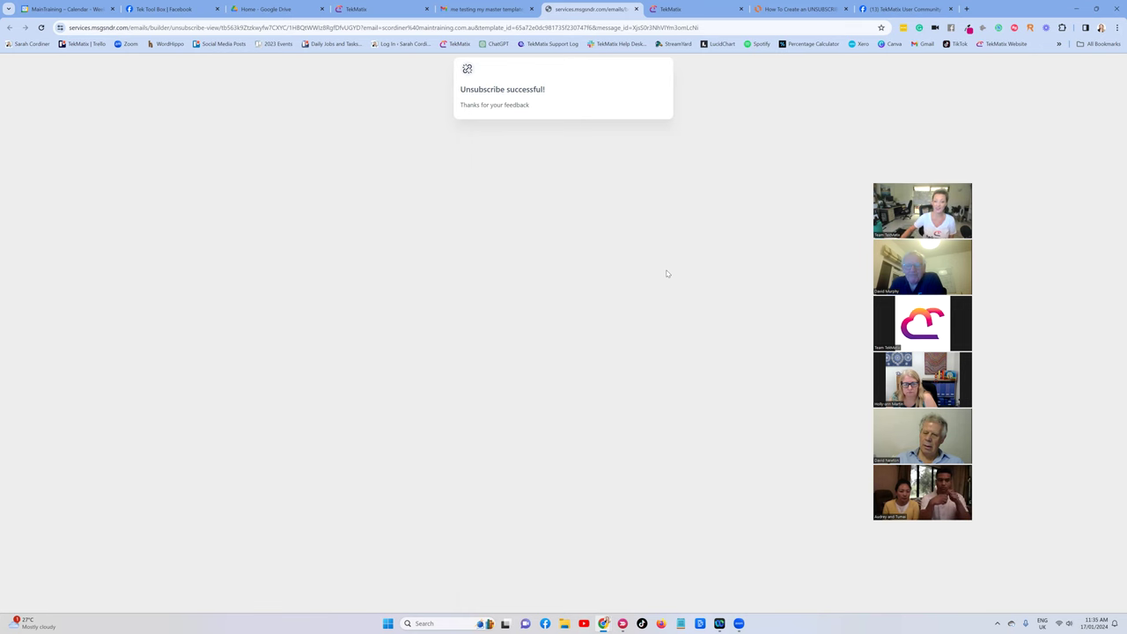
click(686, 8)
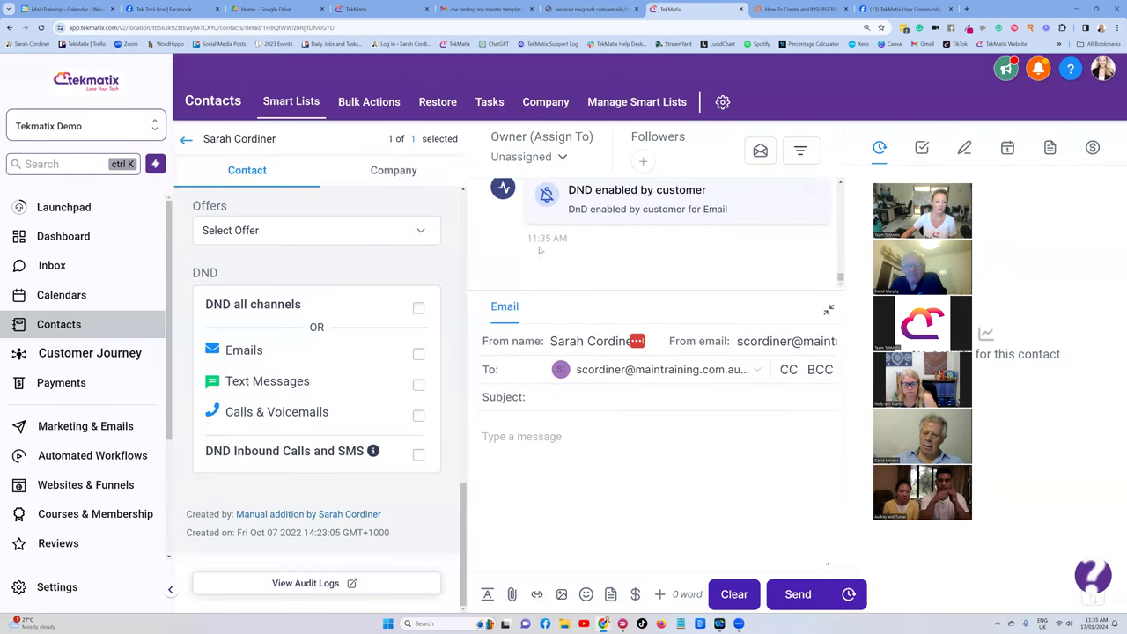
Reload the contact record and untick the customer-set Emails DND.
key(F5)
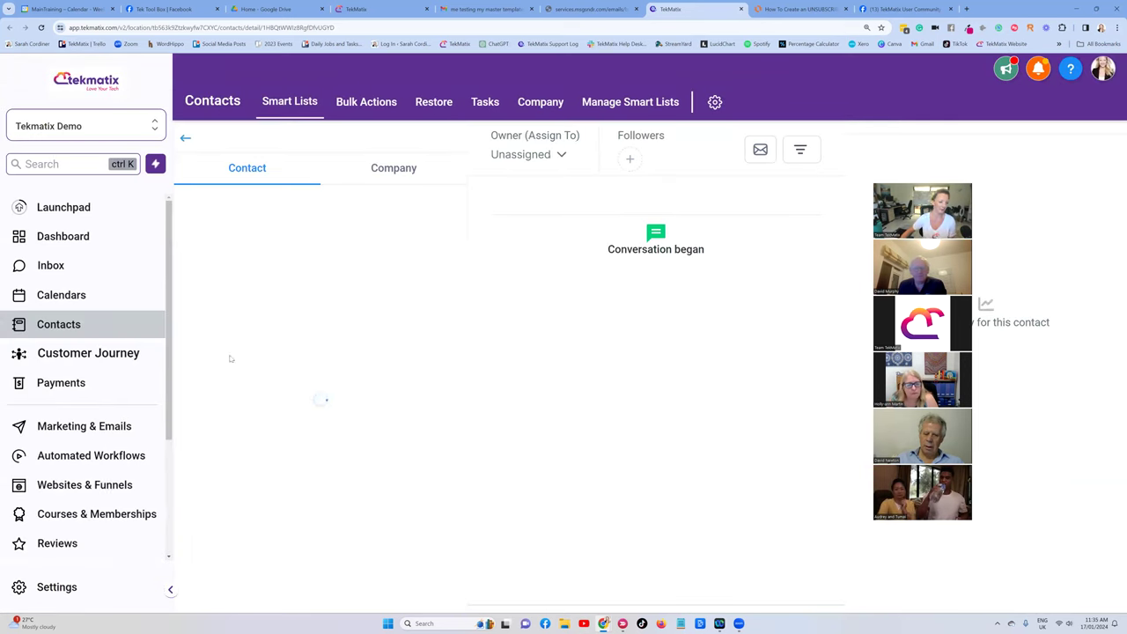
scroll(347, 334, down, 15)
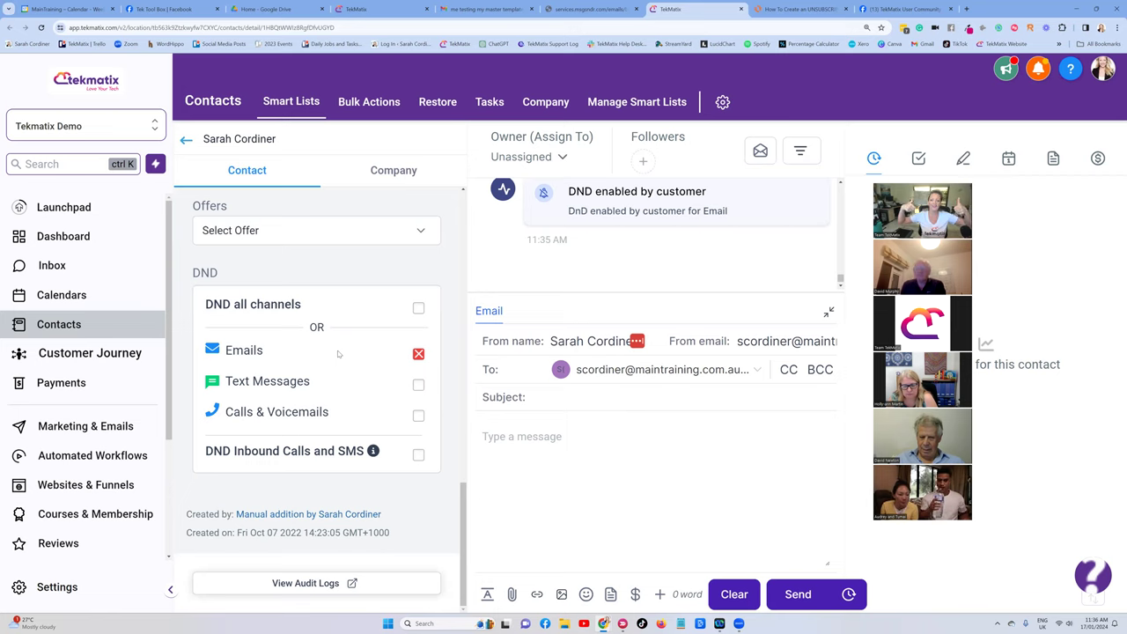
click(419, 355)
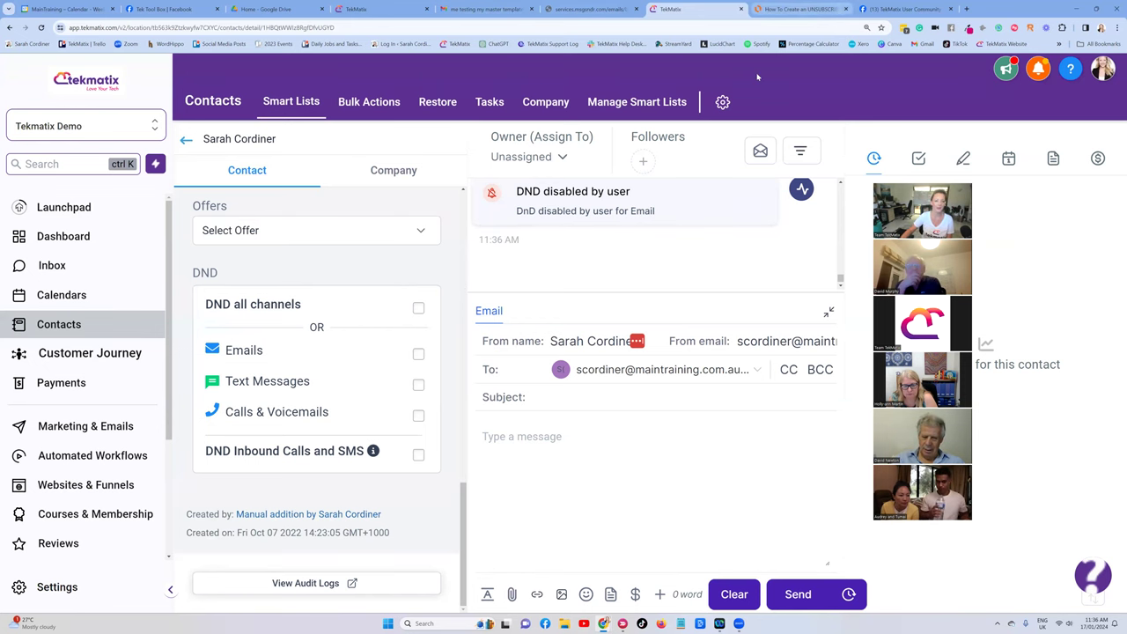
Scroll through the unsubscribe steps diagram in Lucidchart.
click(796, 8)
scroll(718, 287, up, 5)
scroll(718, 286, down, 1)
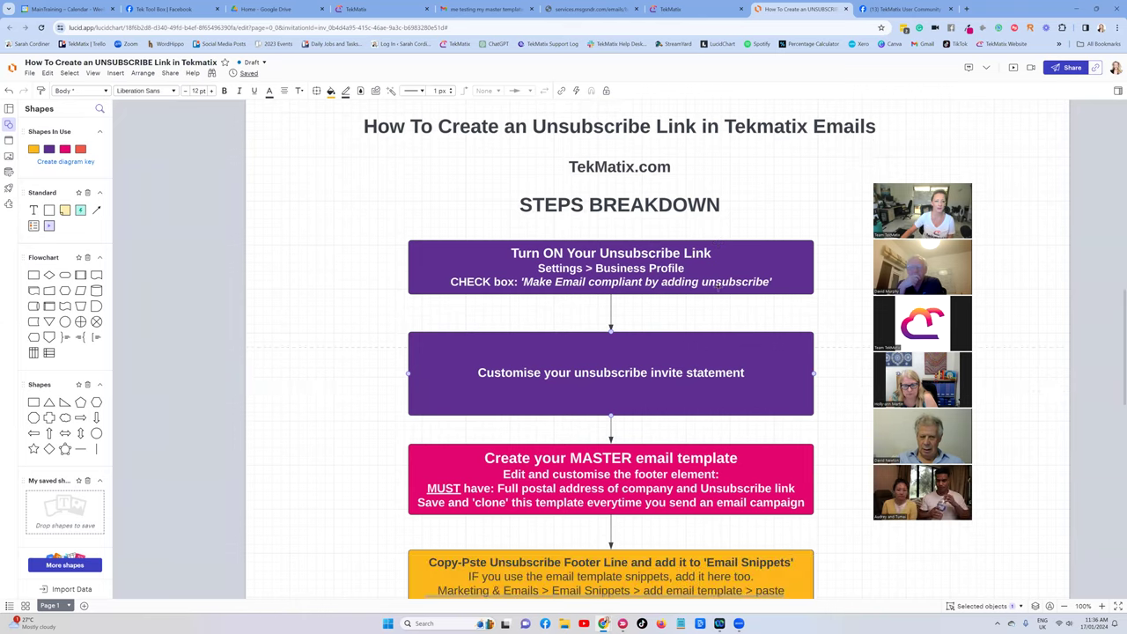
scroll(720, 287, down, 8)
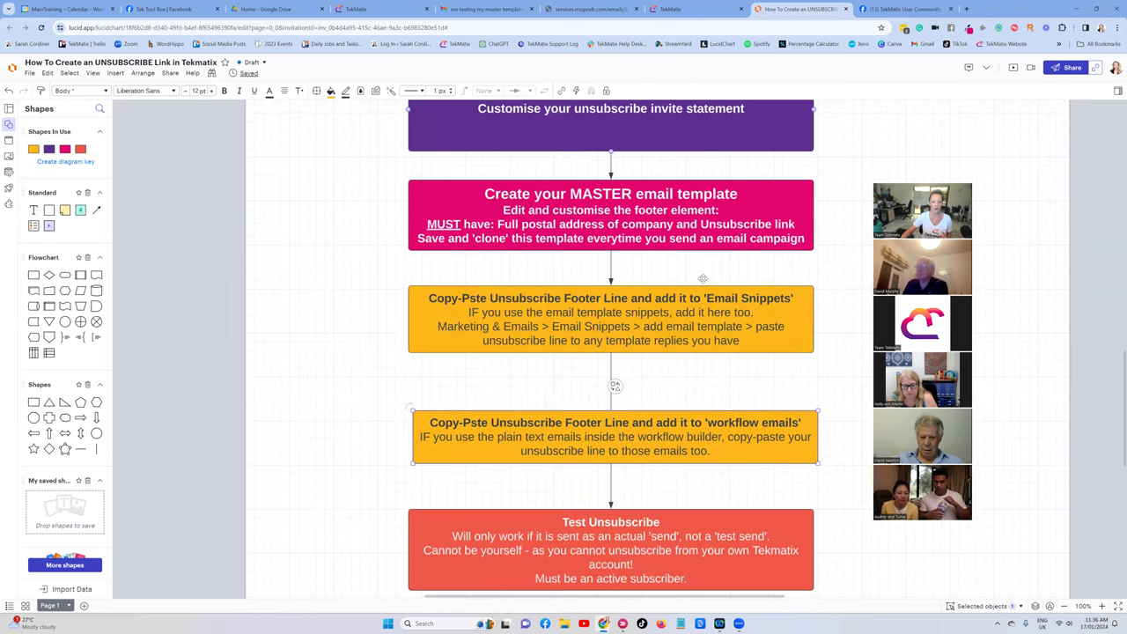
scroll(702, 278, down, 1)
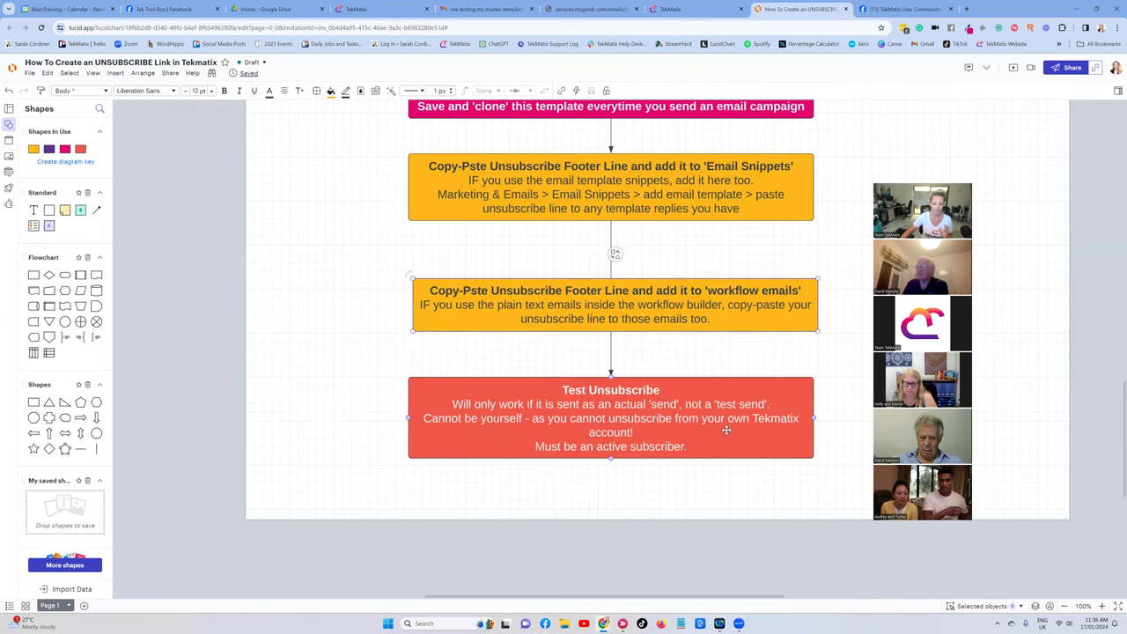
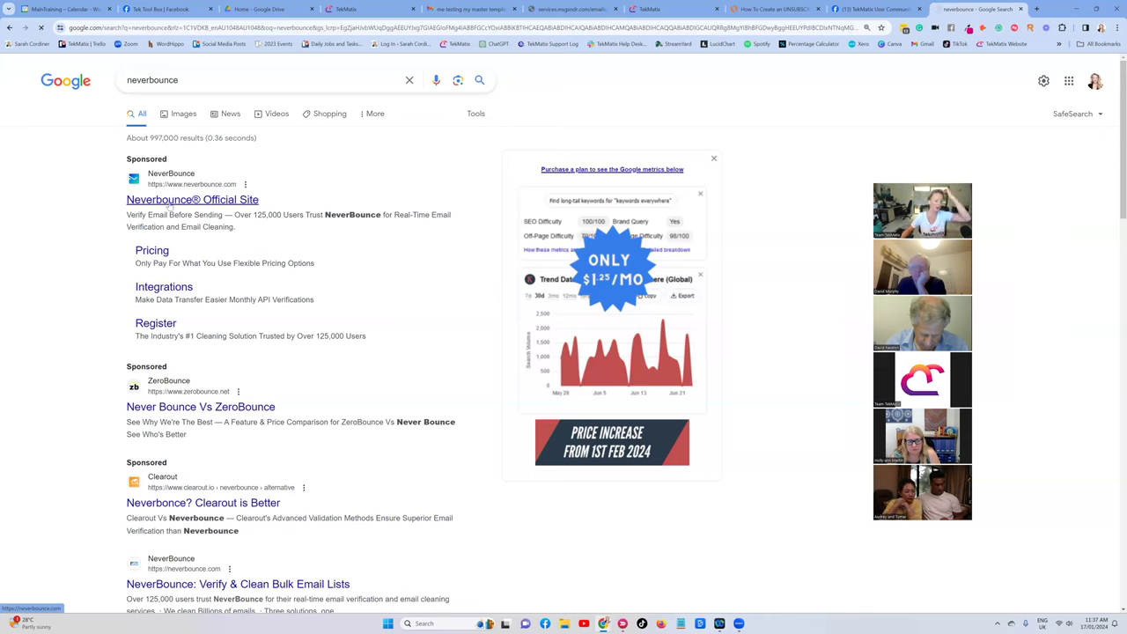
Look over the NeverBounce official homepage, then return to TekMatix's Master Email Template editor.
click(170, 205)
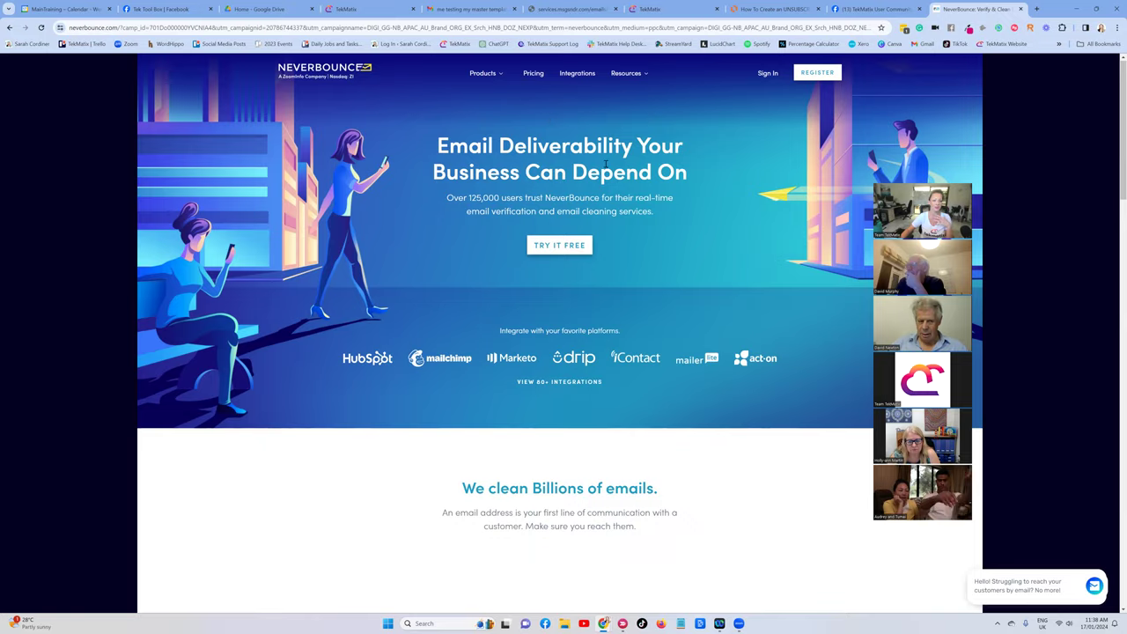
scroll(601, 216, down, 3)
scroll(600, 215, up, 3)
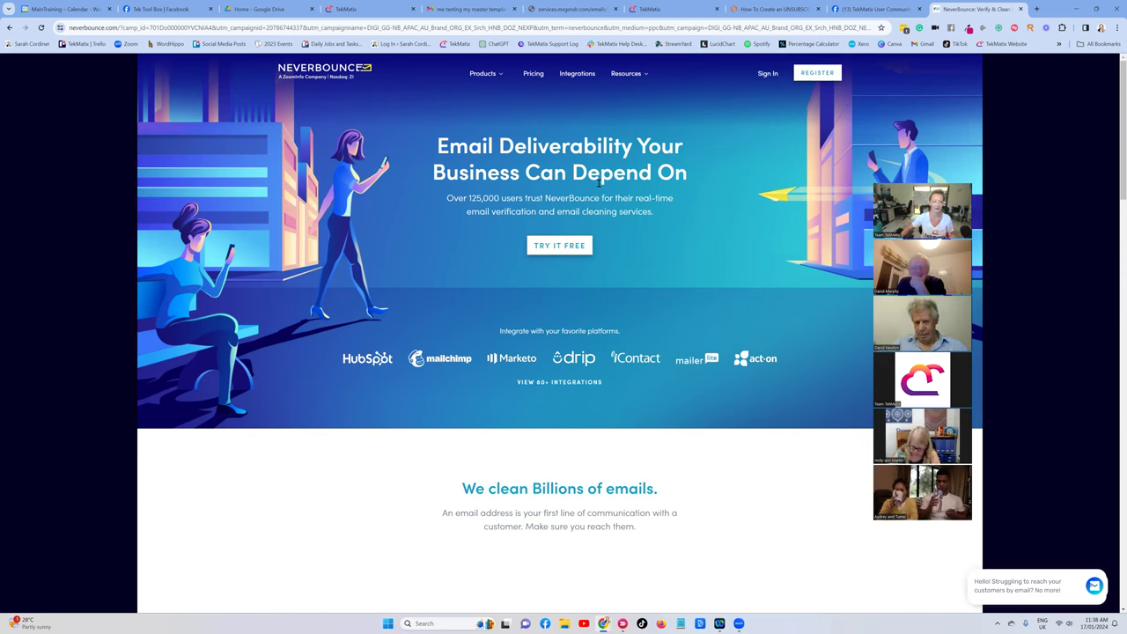
click(346, 9)
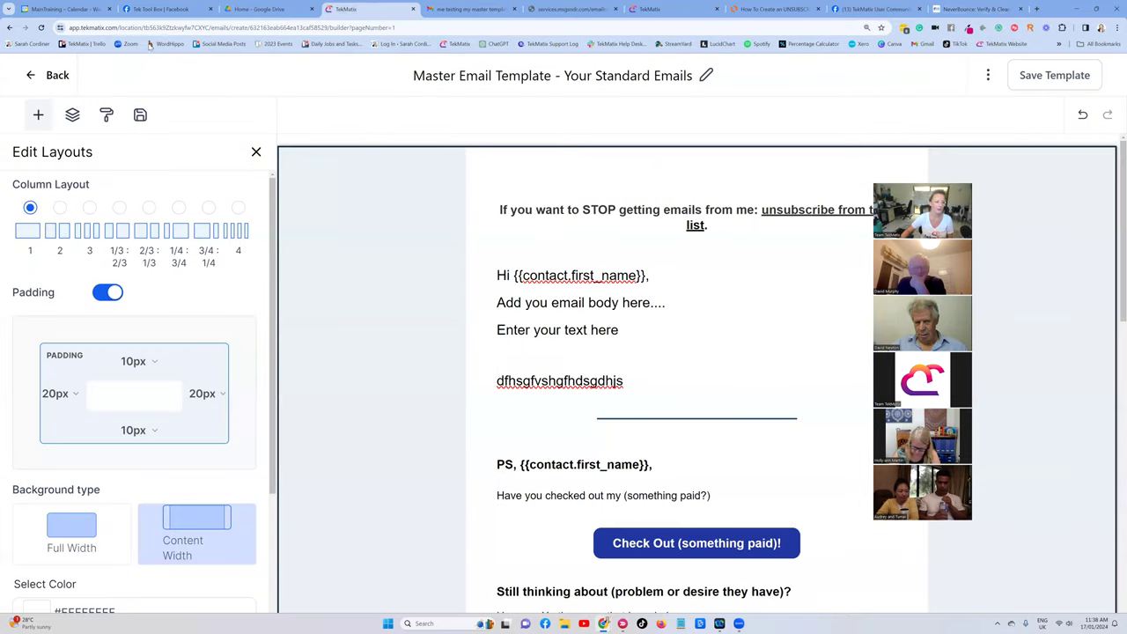
Leave the contact record and bring up the full TekMatix Contacts list.
click(650, 9)
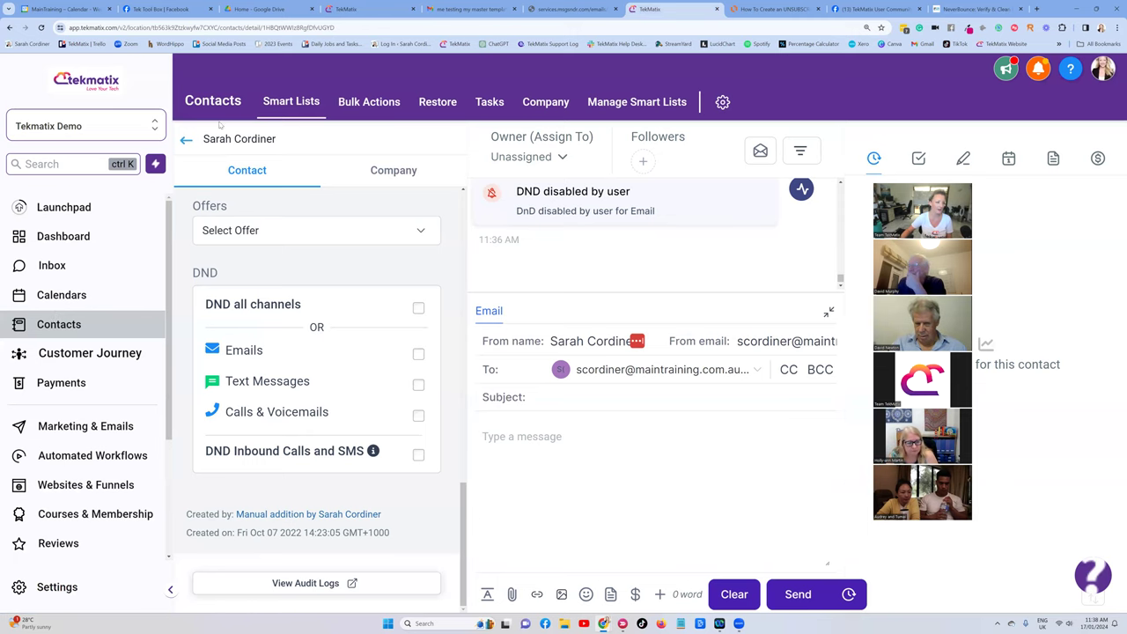
click(58, 322)
click(52, 265)
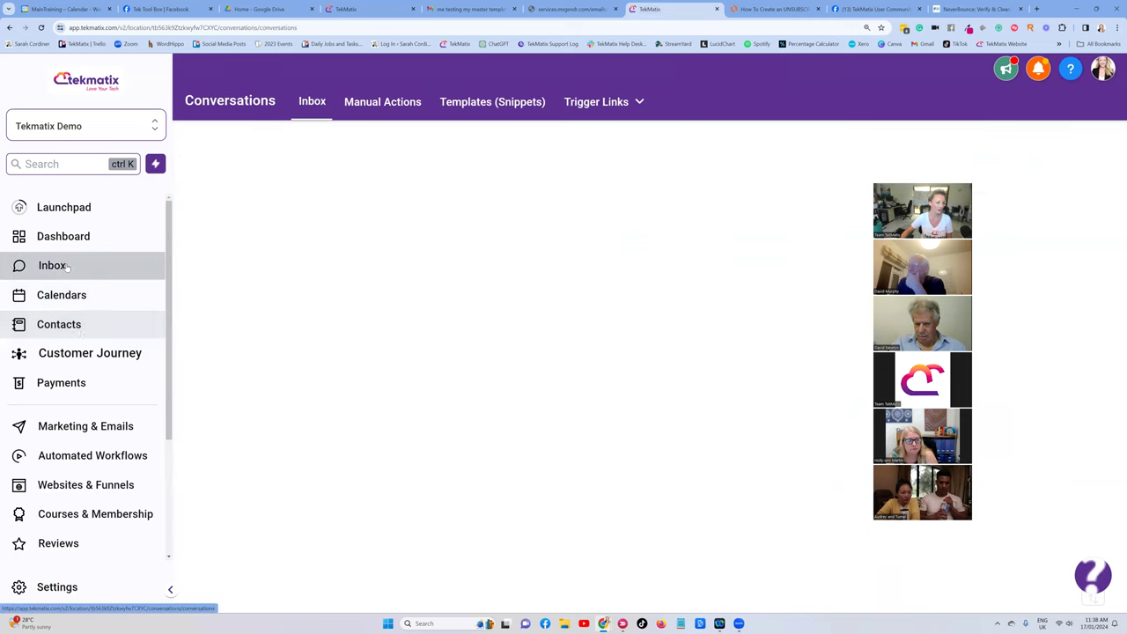
click(76, 325)
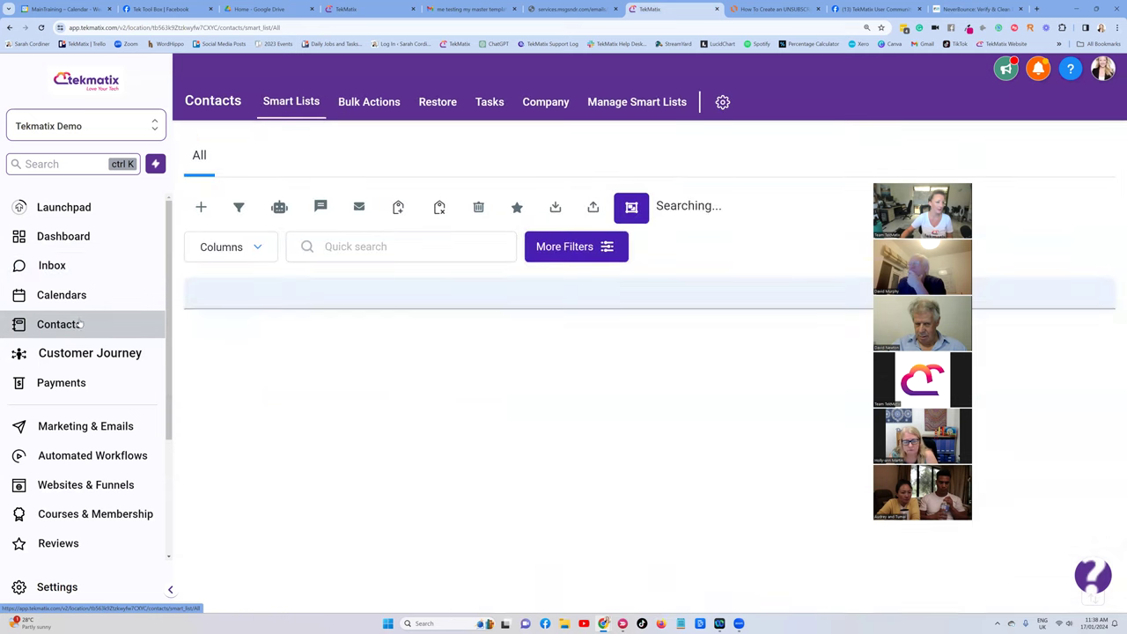
scroll(577, 304, down, 5)
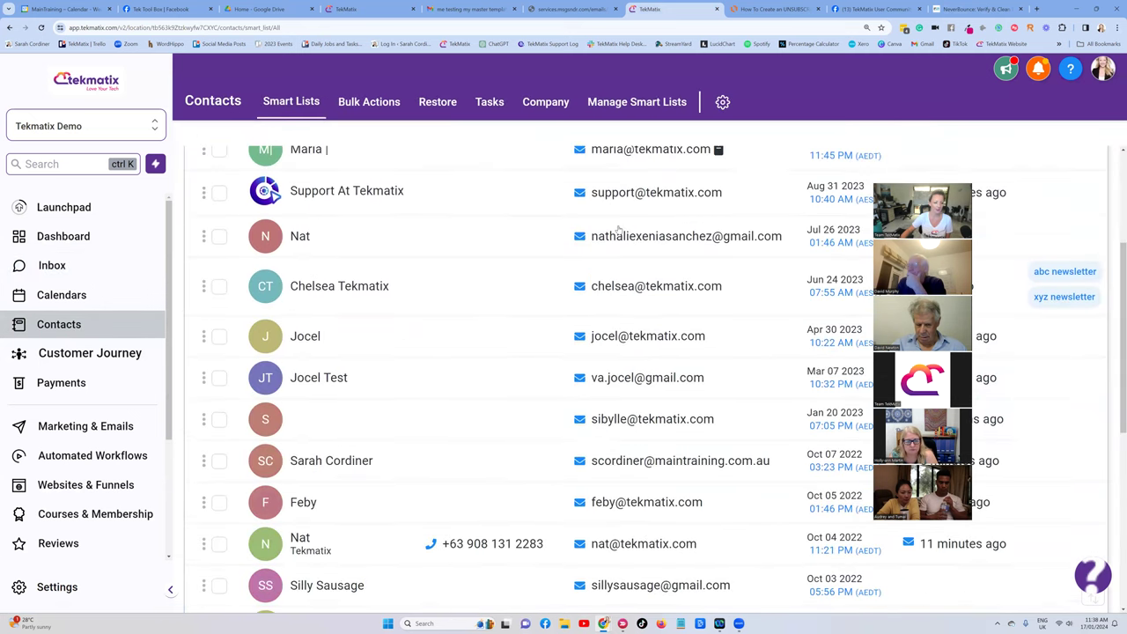
scroll(590, 238, up, 4)
scroll(592, 231, up, 1)
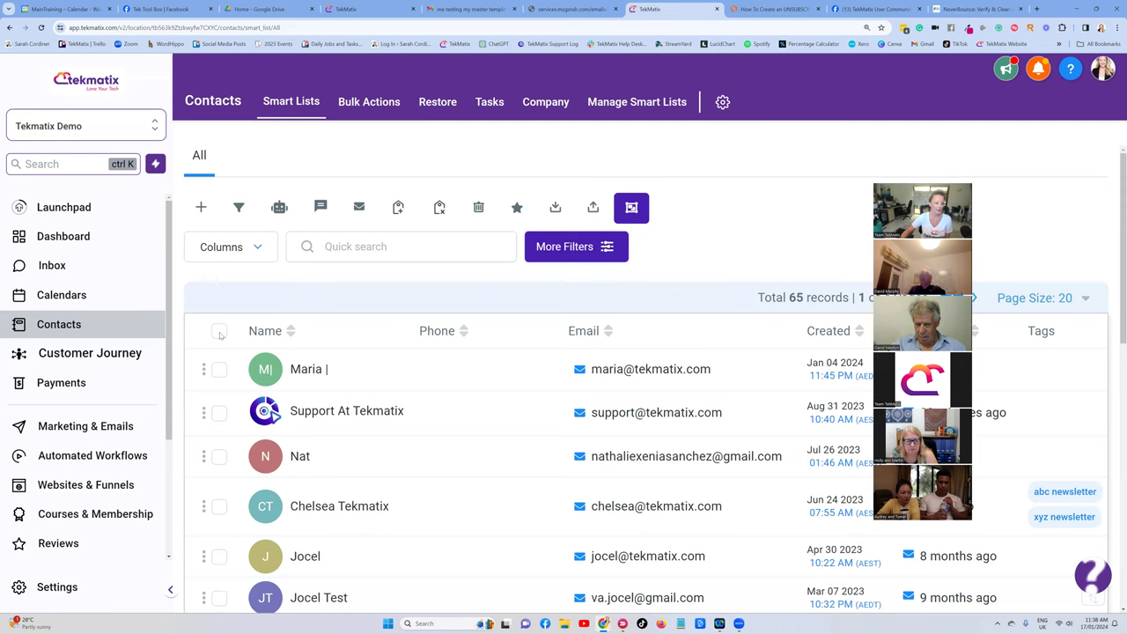
Select all 65 contacts, export them, and open the downloaded file in Excel.
click(220, 332)
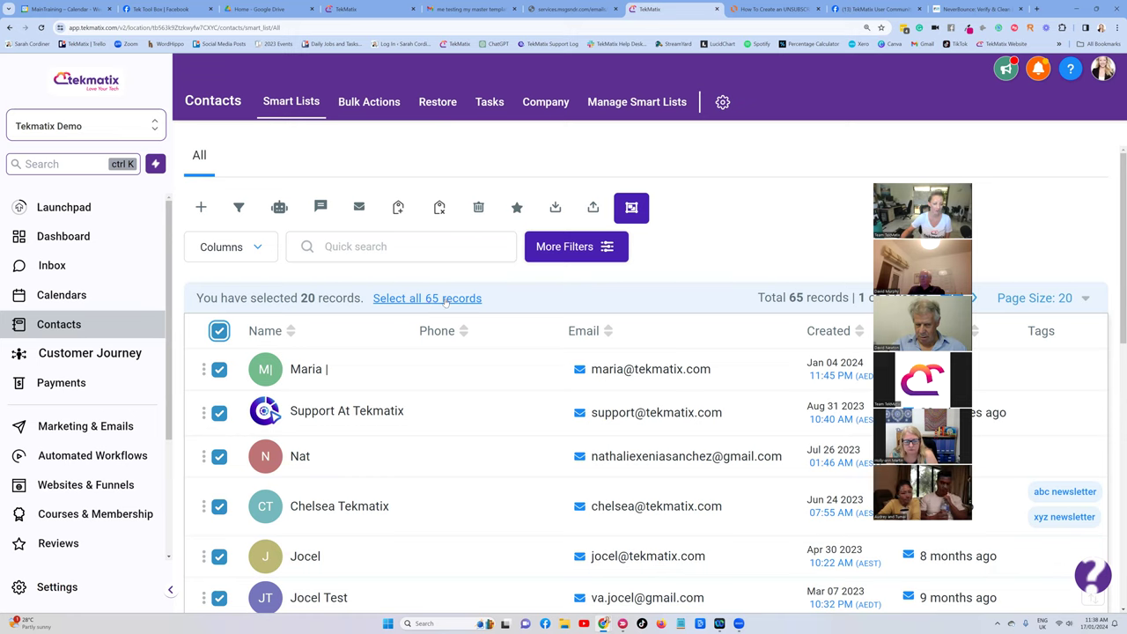
click(445, 300)
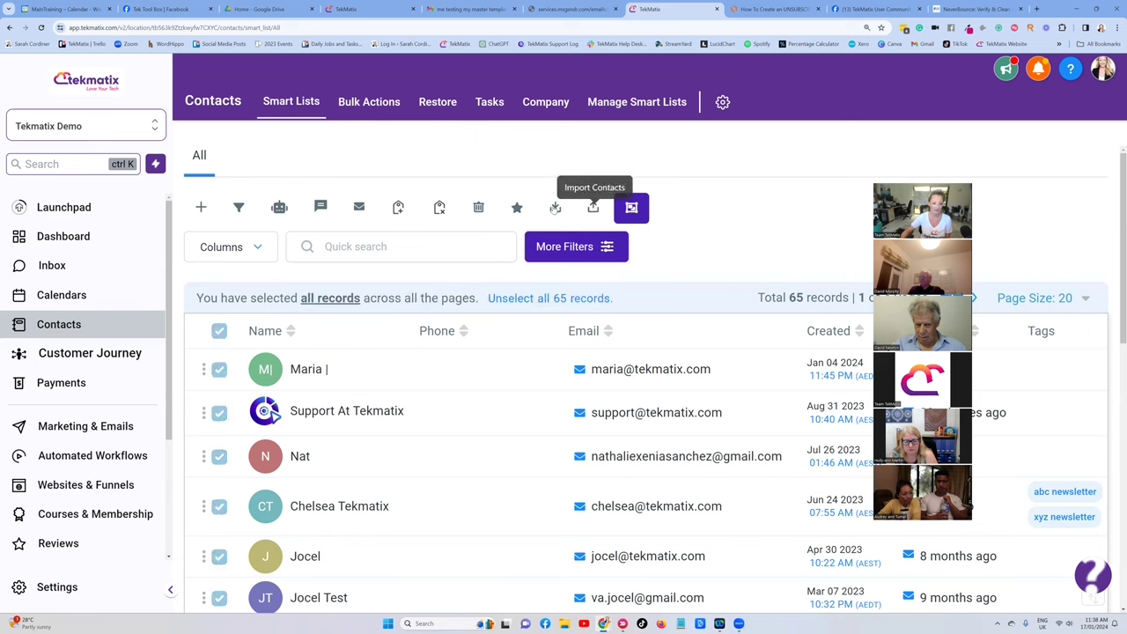
click(554, 209)
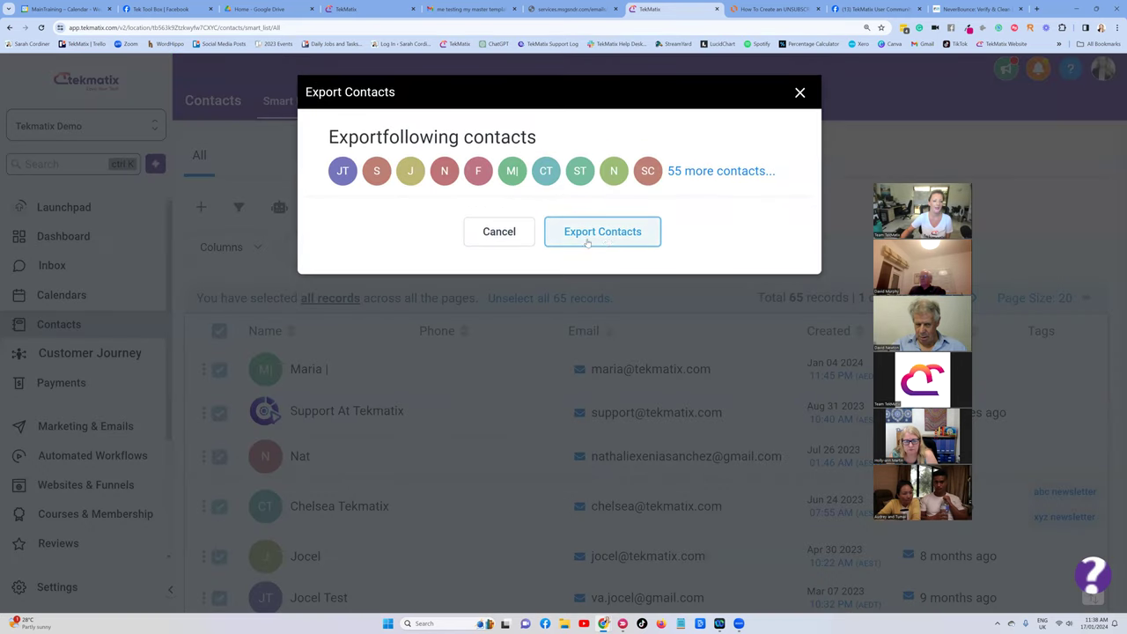
click(607, 240)
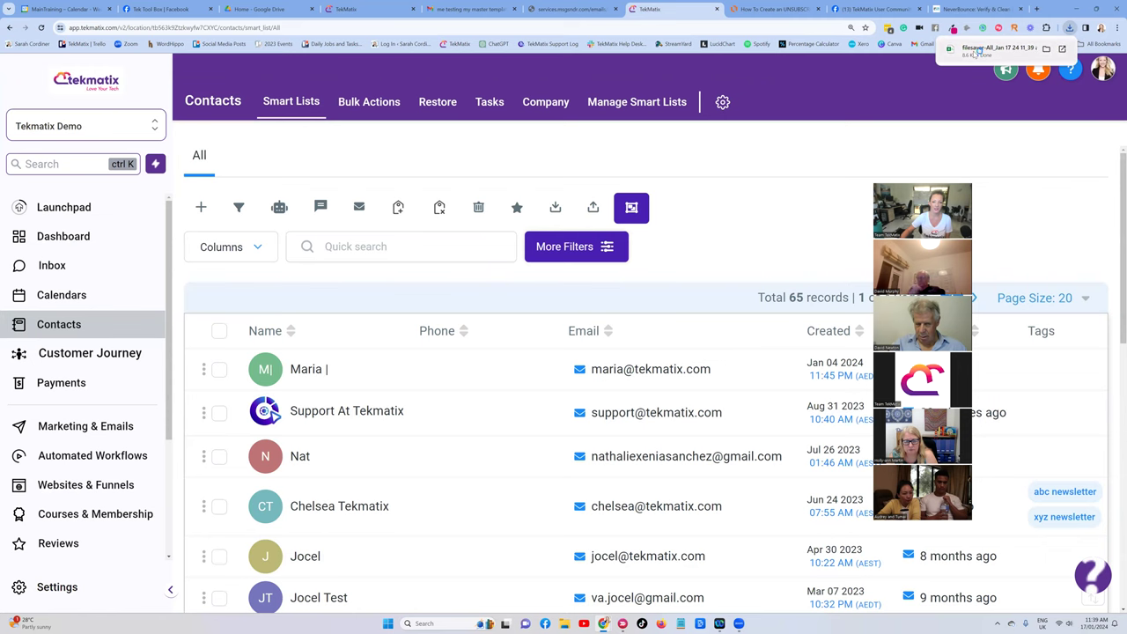
click(974, 55)
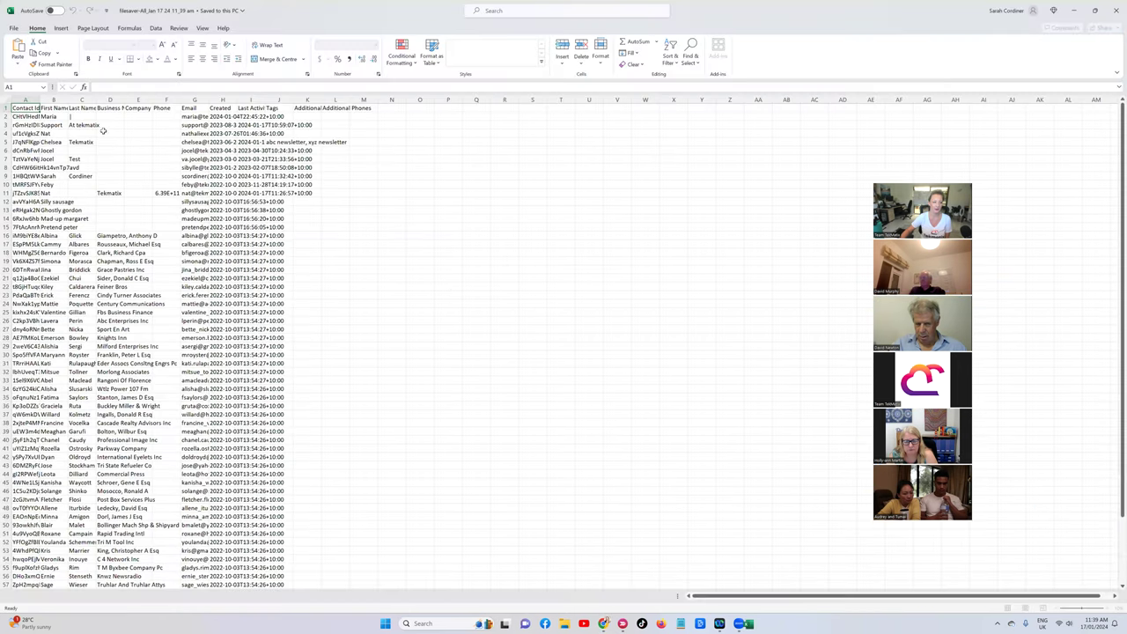
Scroll through the exported contacts spreadsheet's columns, then go back to the NeverBounce site.
scroll(85, 215, down, 6)
scroll(85, 215, up, 4)
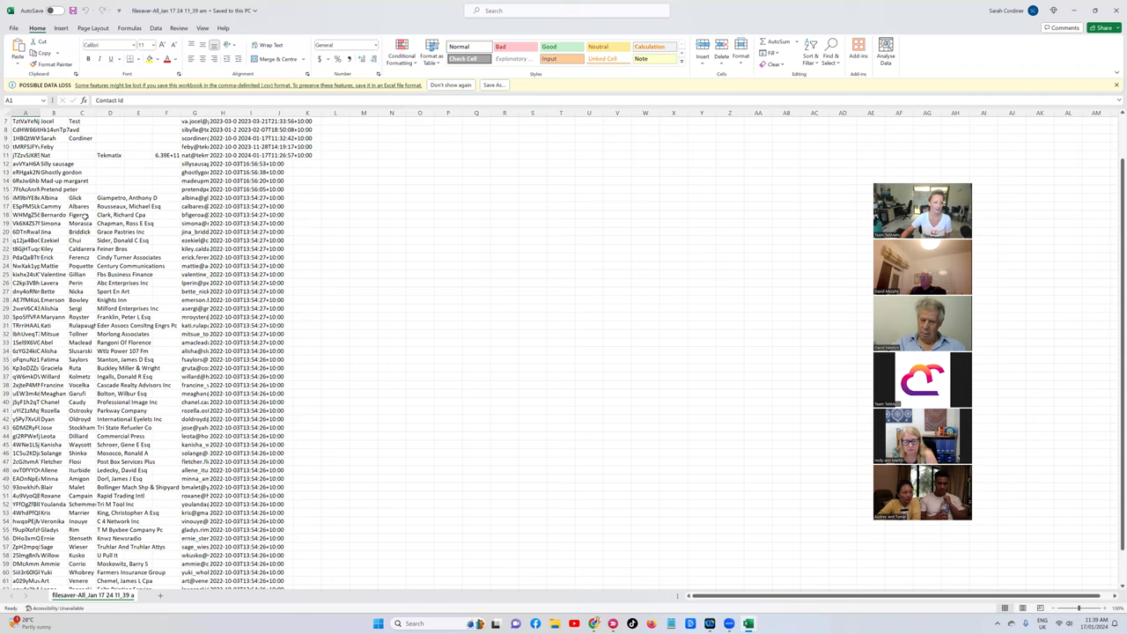
scroll(85, 215, up, 2)
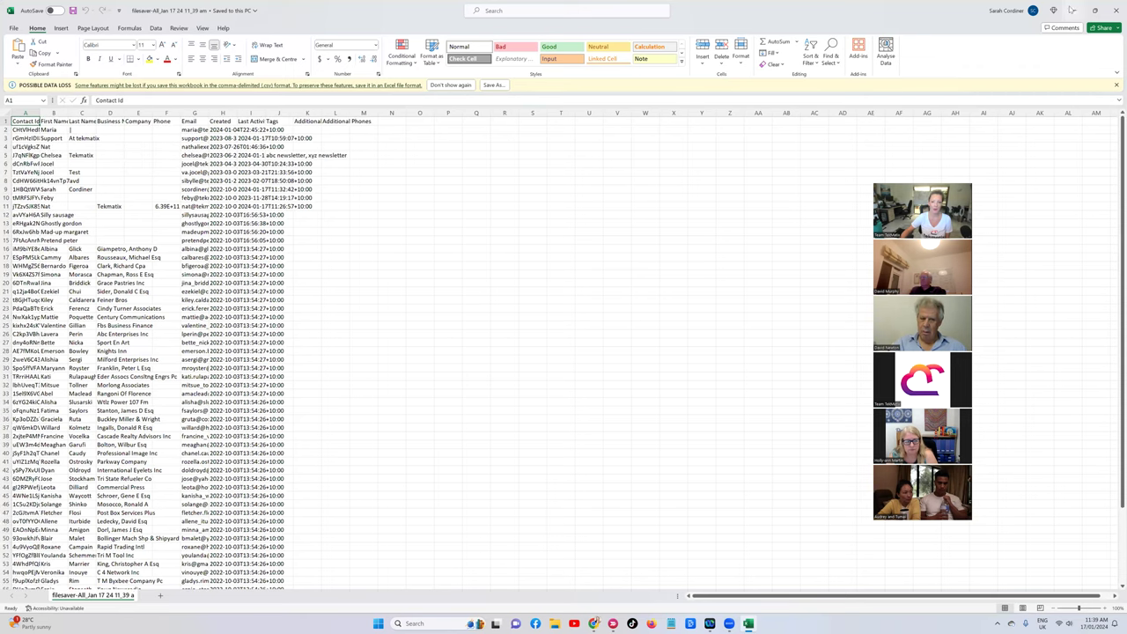
click(1072, 9)
click(972, 9)
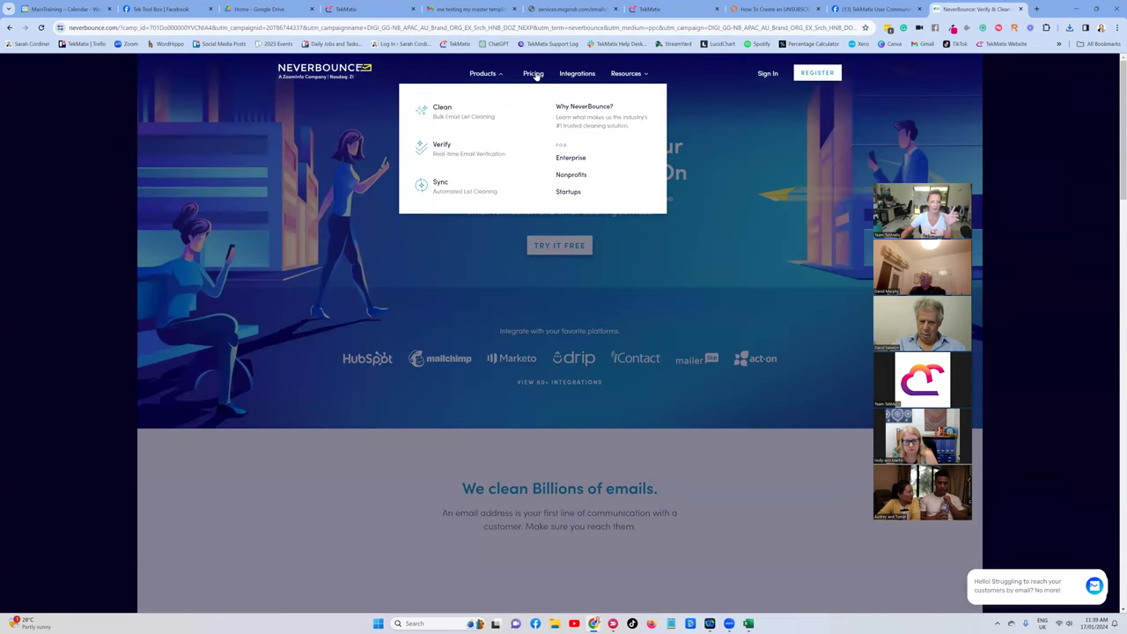
On NeverBounce Pricing, try 100 emails, then quote 20000 emails at $100.00 total.
click(533, 74)
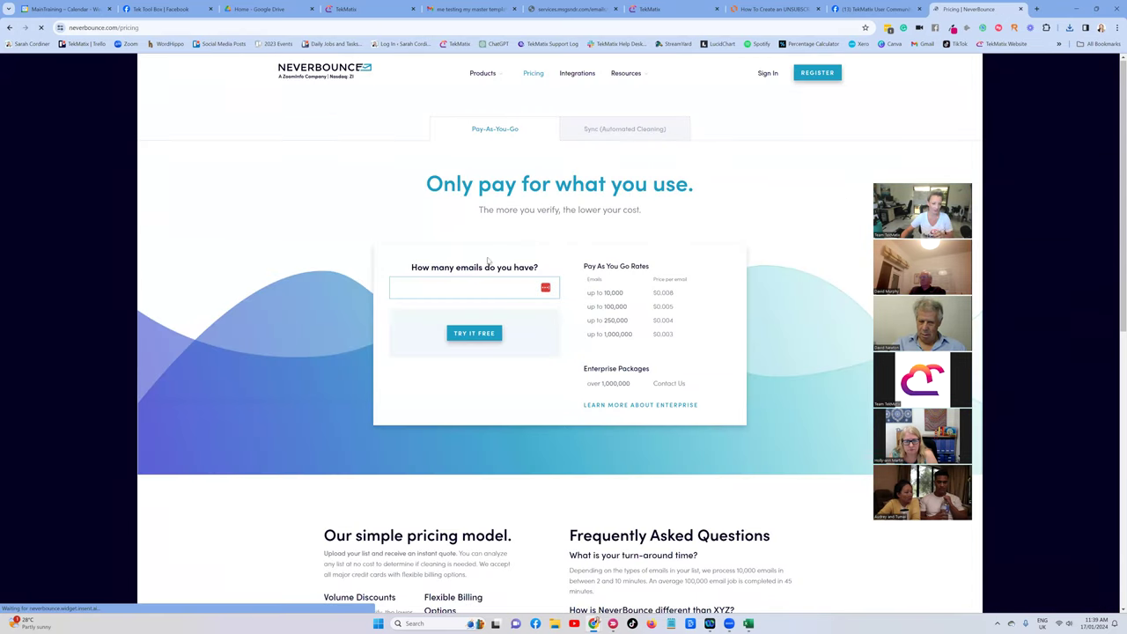
click(474, 289)
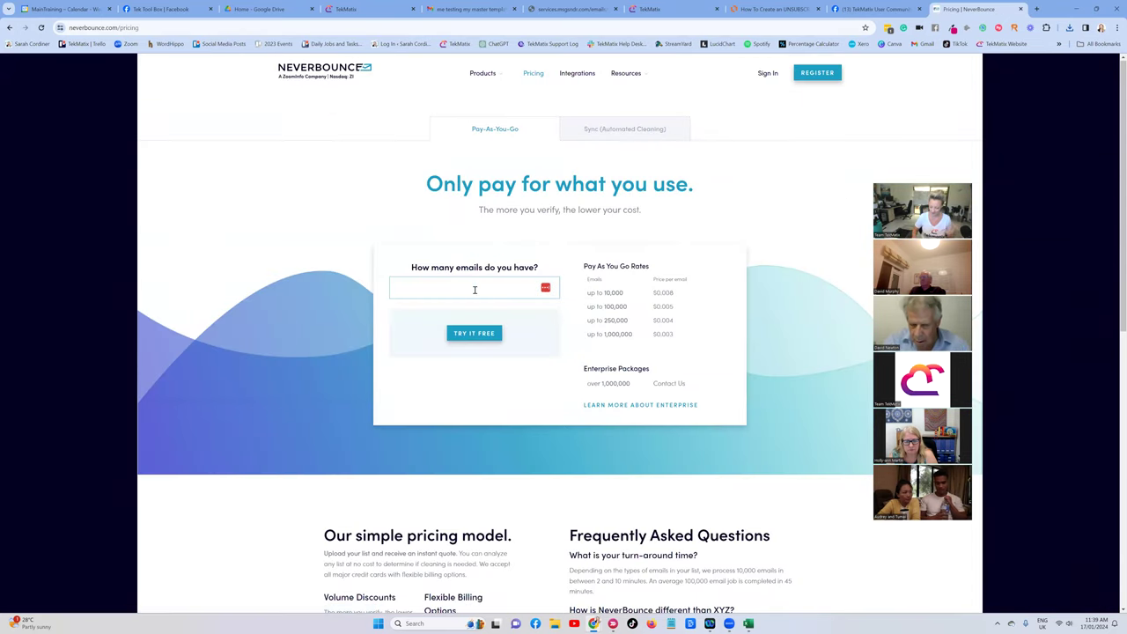
text(100)
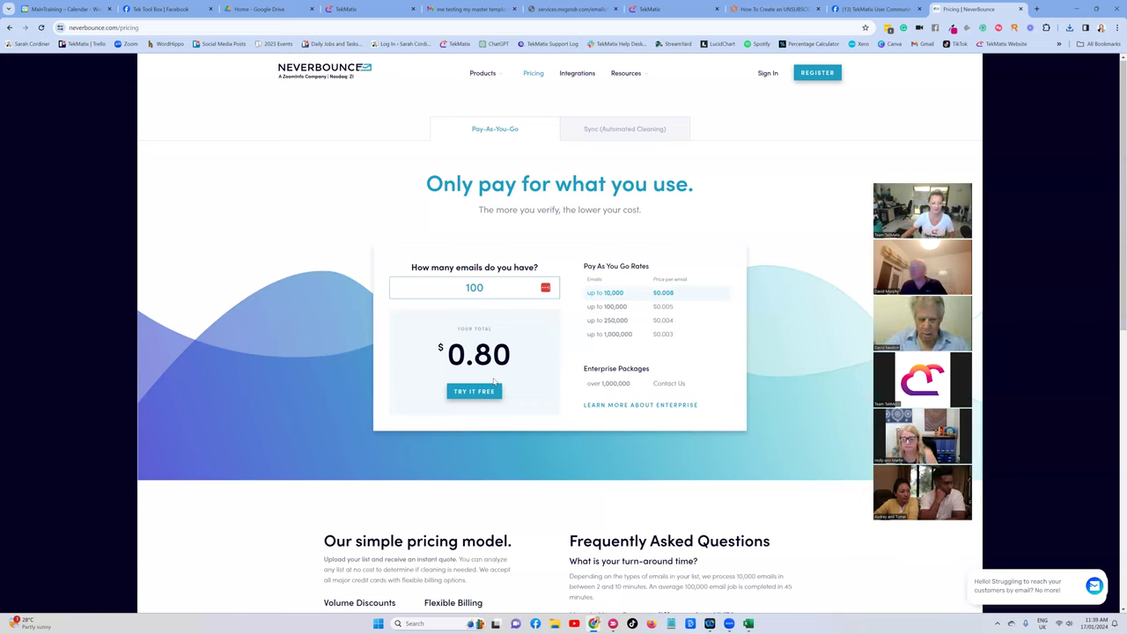
key(BackSpace)
key(BackSpace)
key(BackSpace)
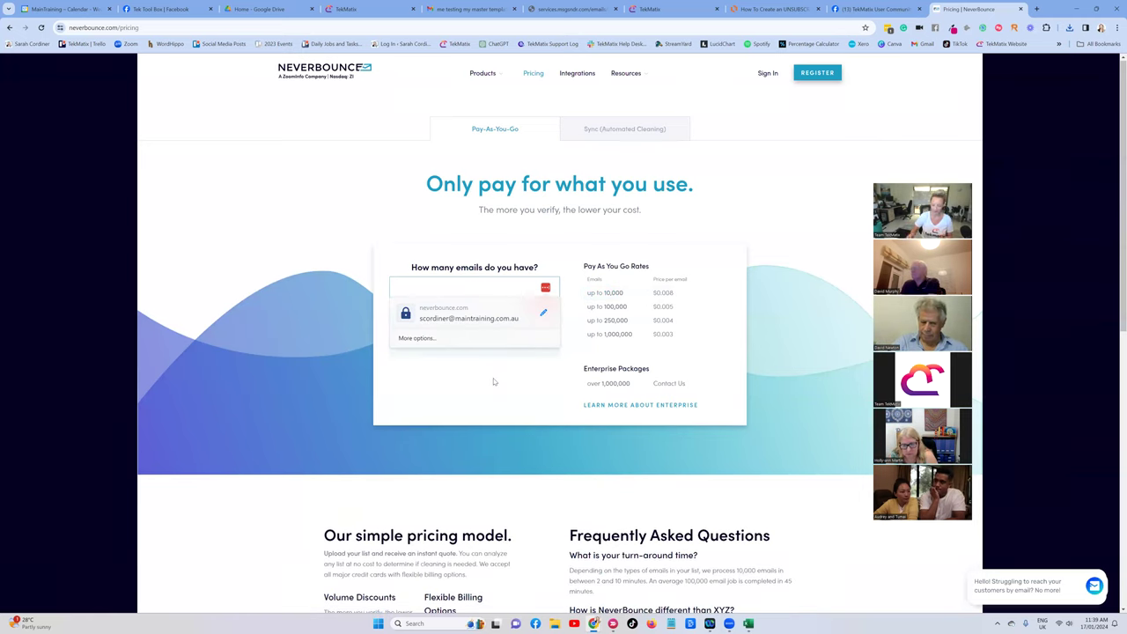
text(200000)
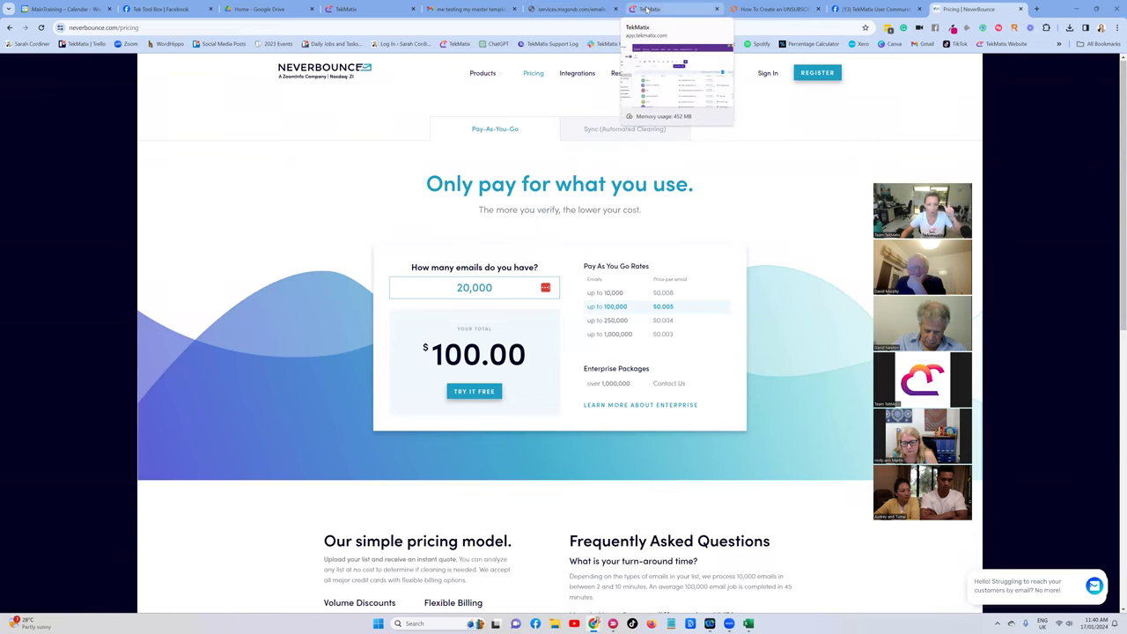
Start a TekMatix contact import and upload the exported contacts CSV from Downloads.
click(346, 9)
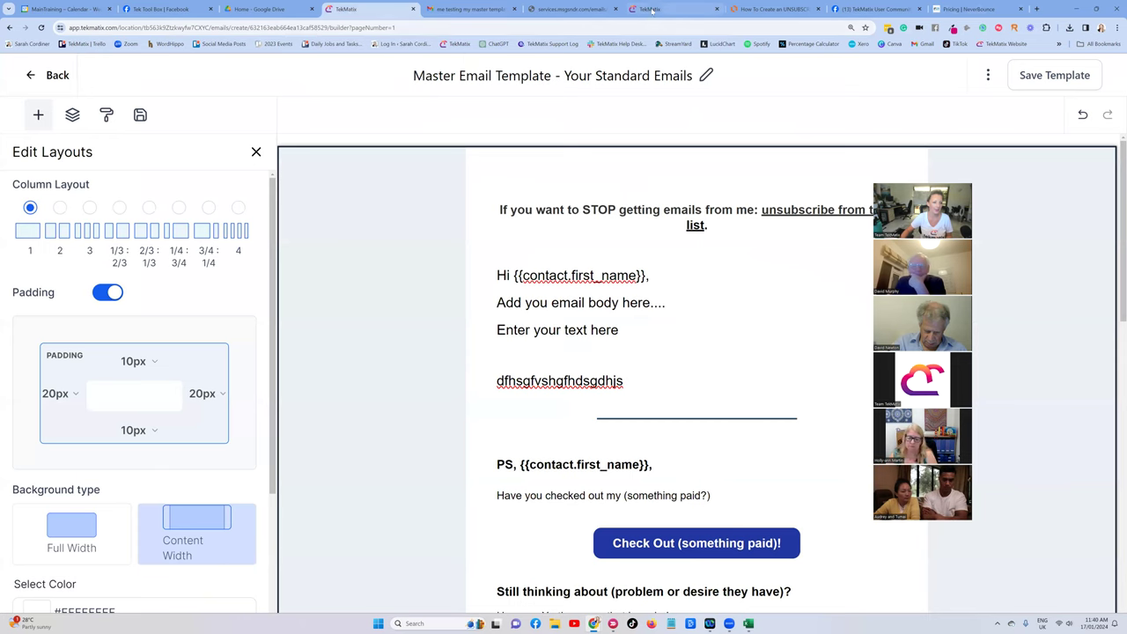
click(650, 9)
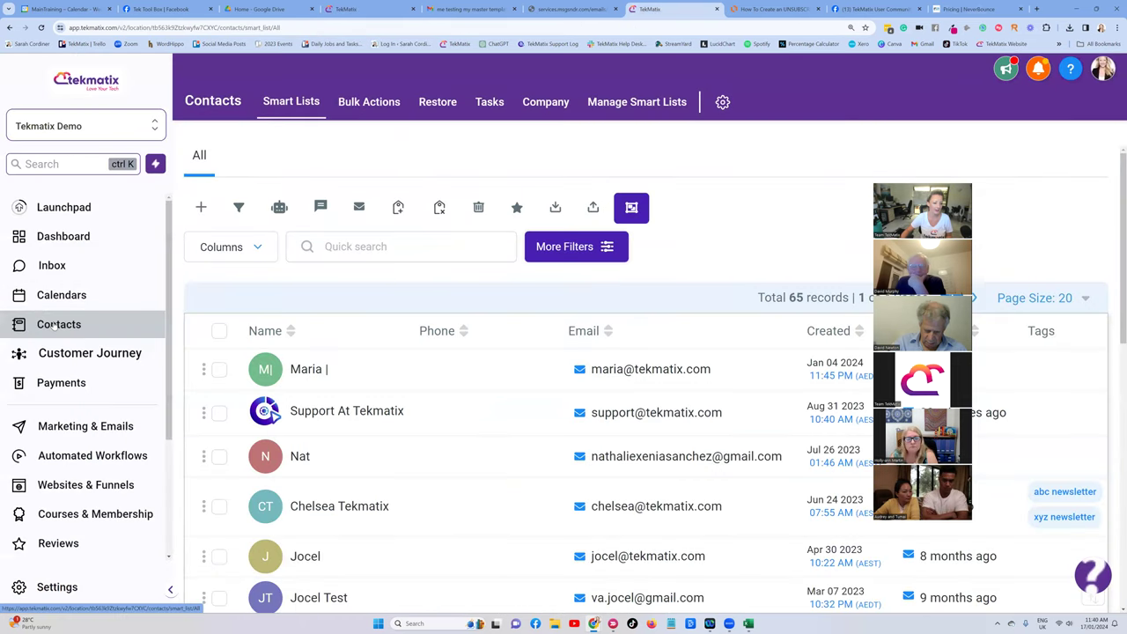
click(594, 208)
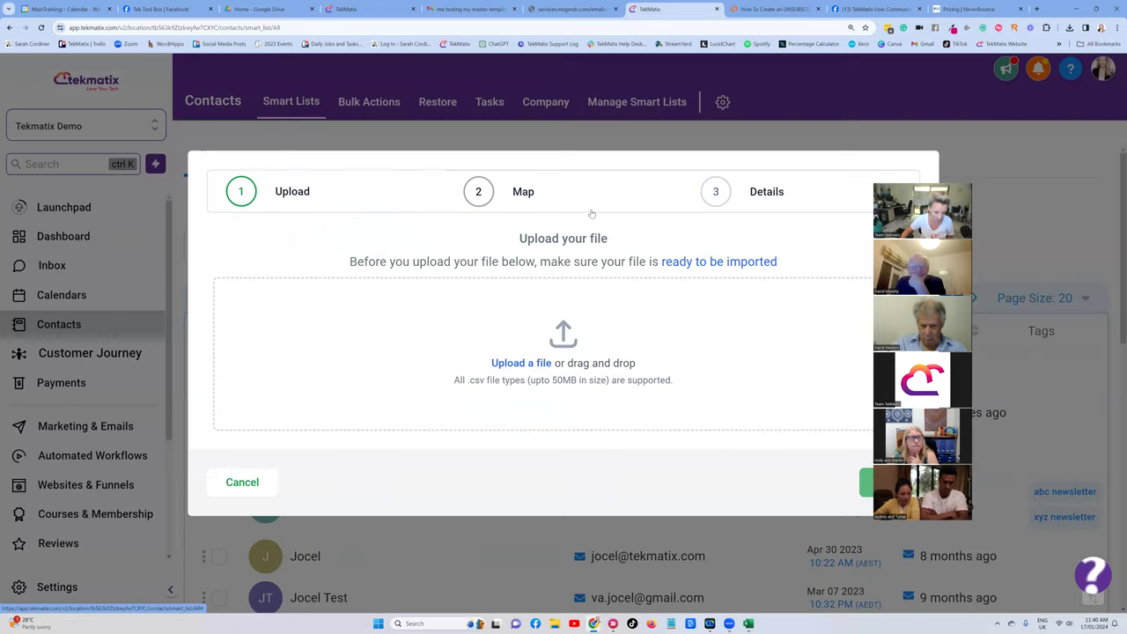
click(514, 363)
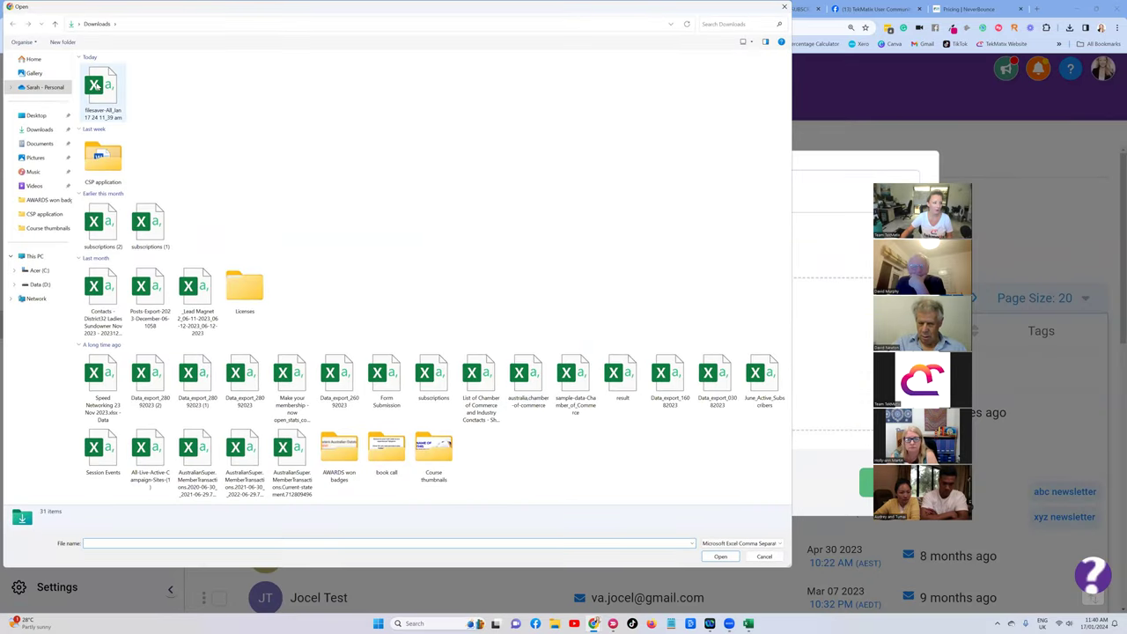
double_click(98, 88)
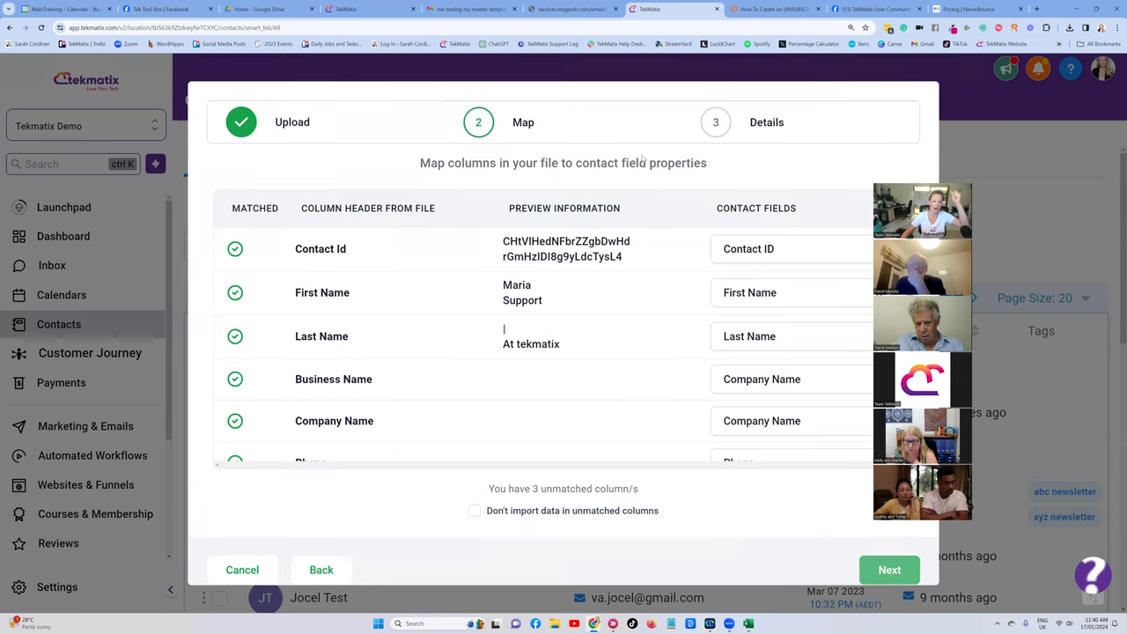
Leave the Created column unmapped and skip data in all unmatched columns.
scroll(545, 328, down, 5)
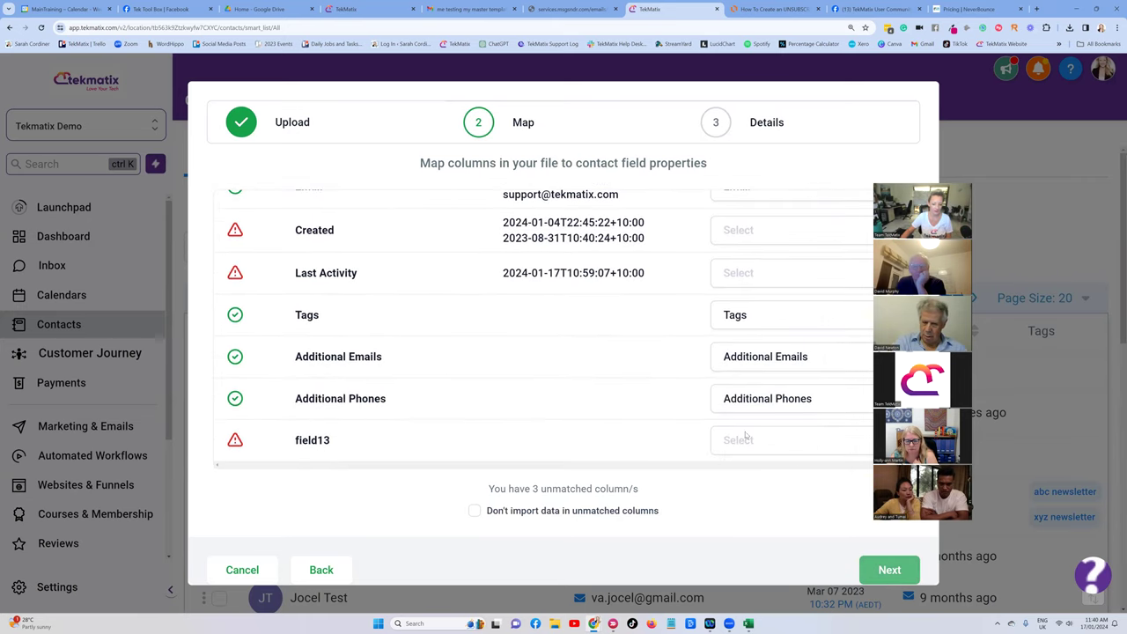
scroll(735, 279, up, 5)
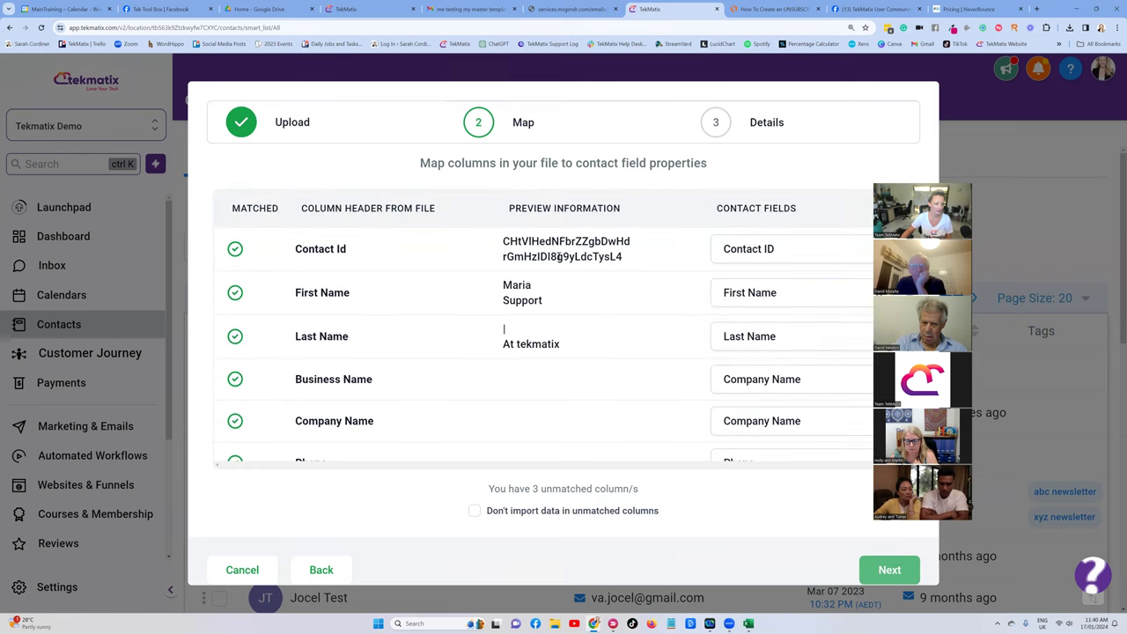
scroll(504, 328, down, 3)
click(730, 327)
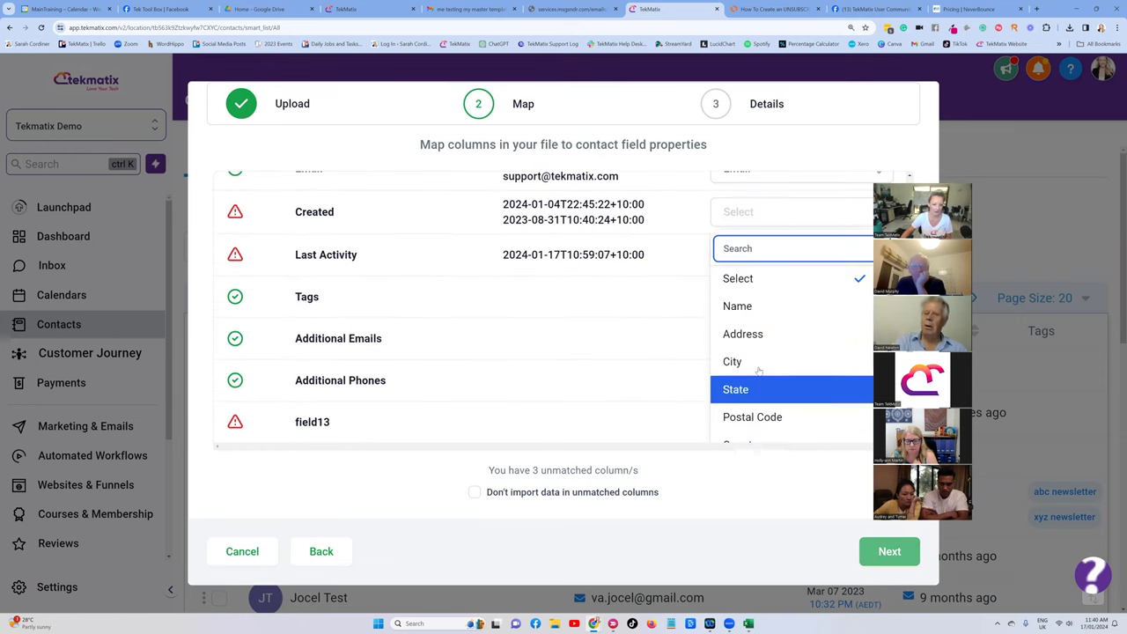
scroll(779, 335, down, 10)
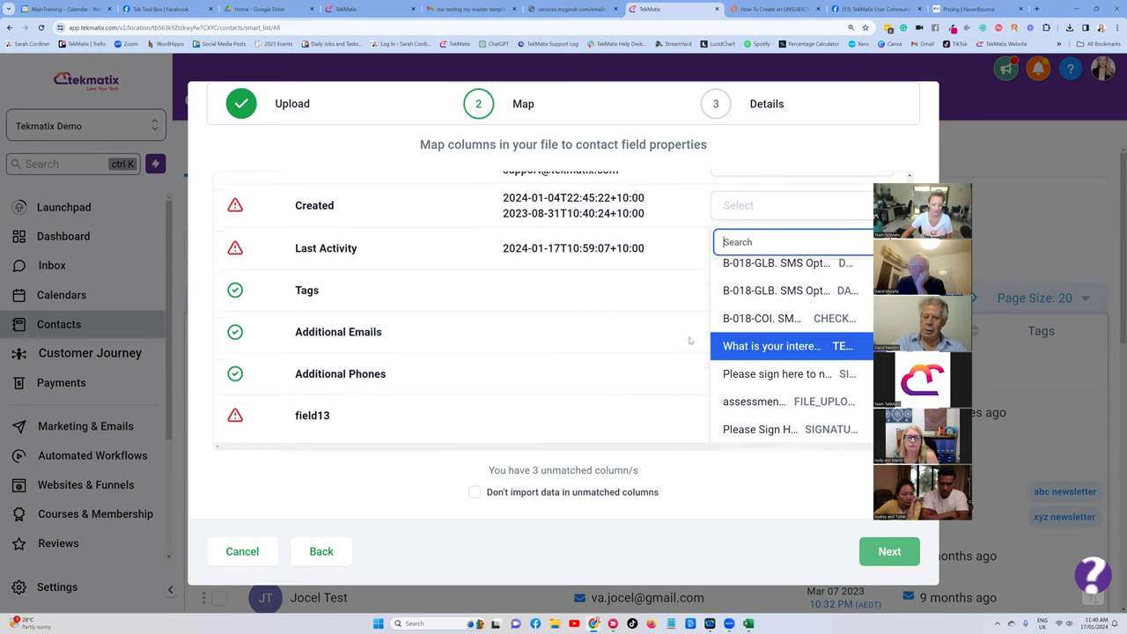
click(593, 317)
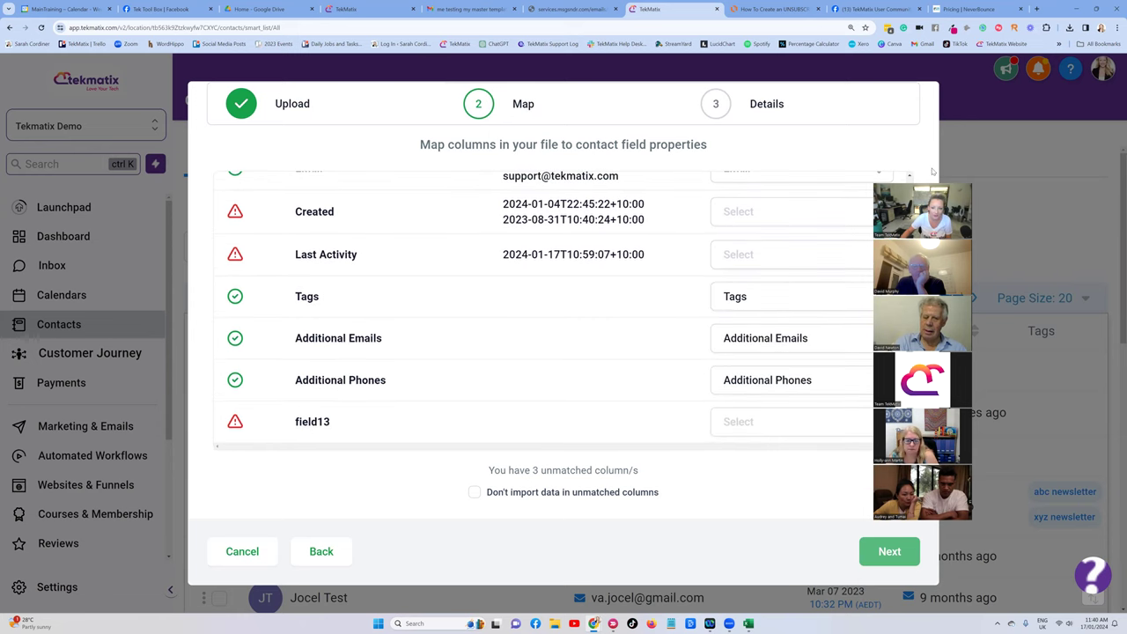
click(474, 492)
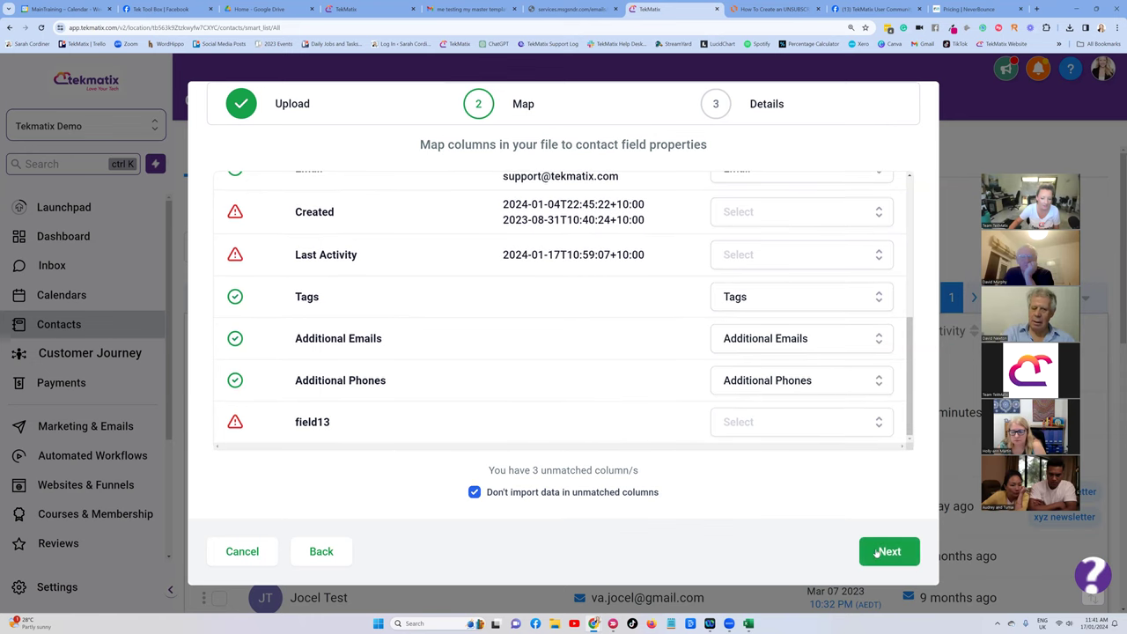
click(887, 551)
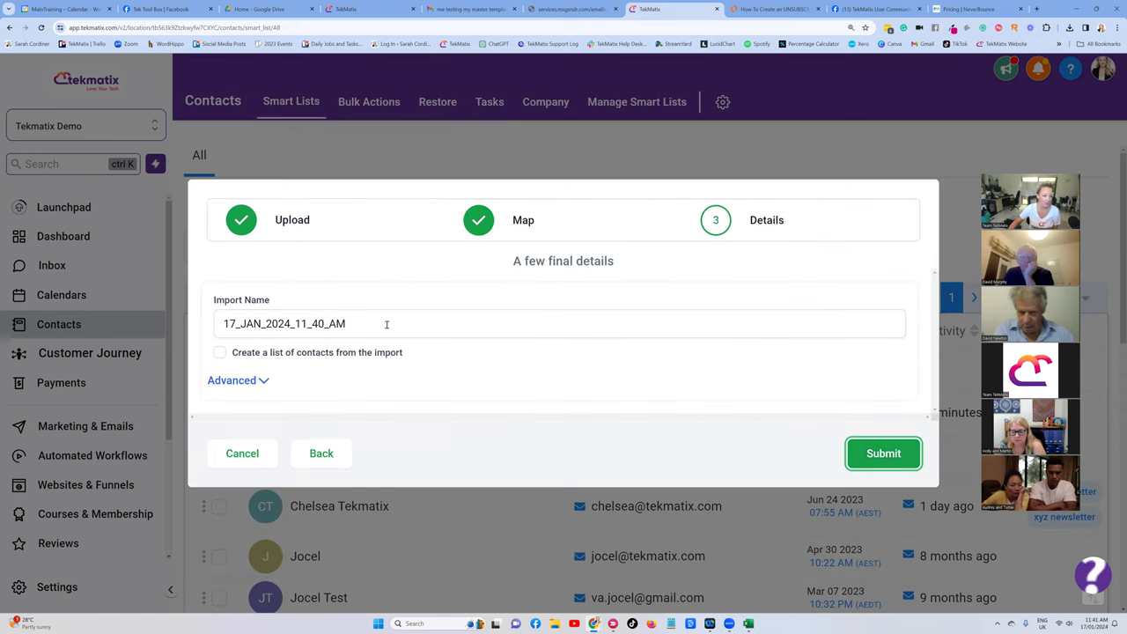
Rename the import to 'all bad contacts from neverbounce', correcting the 'forom' typo.
drag(405, 320, 202, 319)
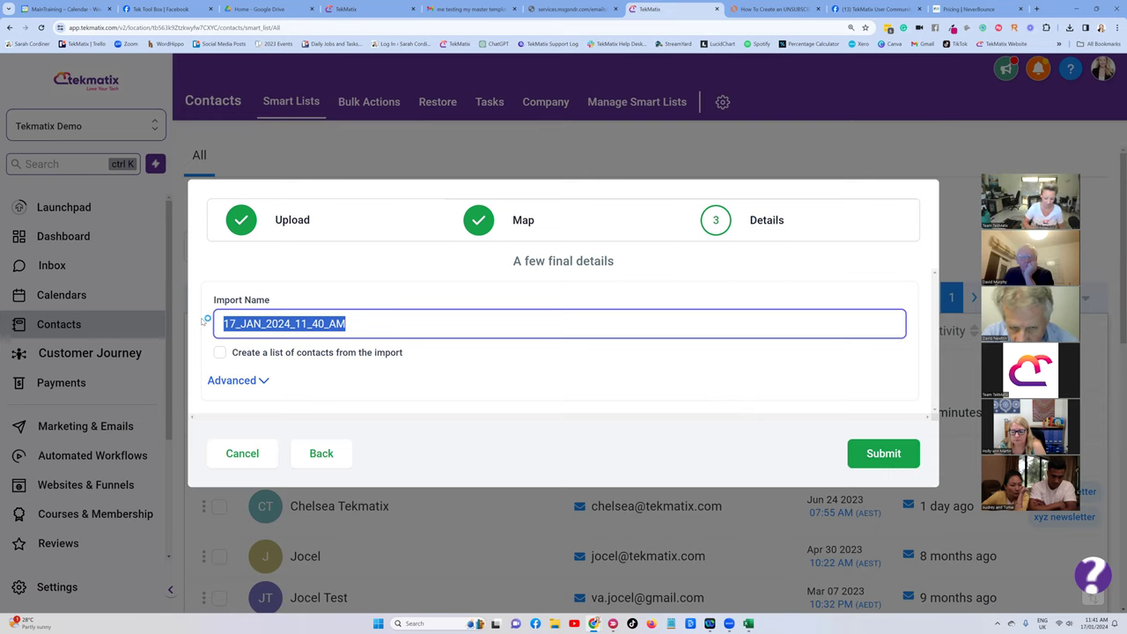
key(BackSpace)
text(all)
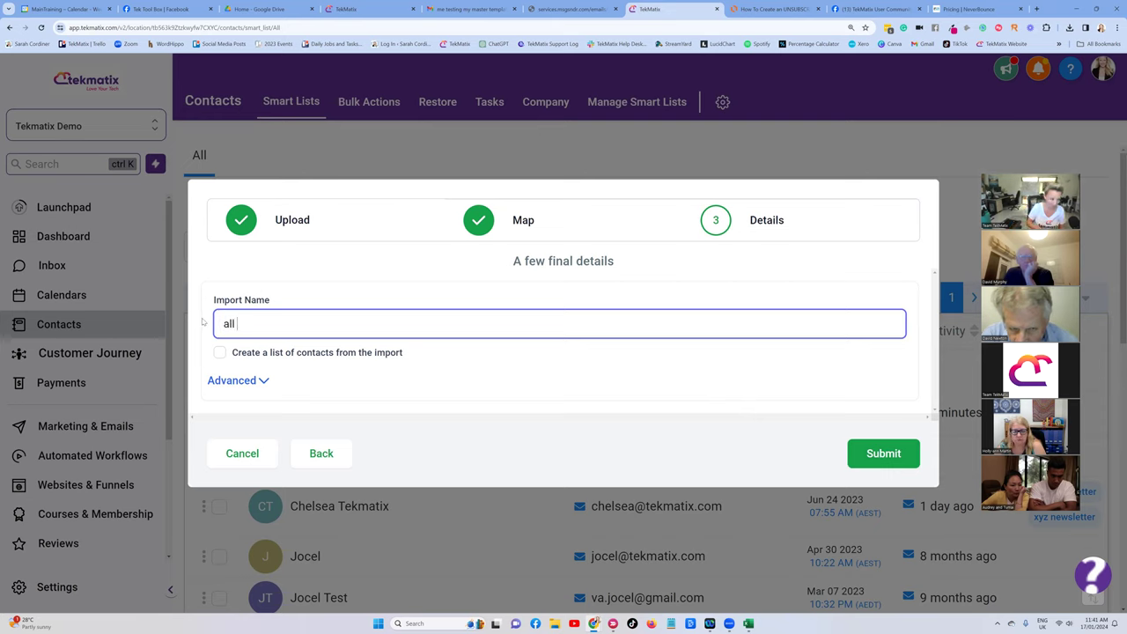
text( bad contacts forom neverbounce)
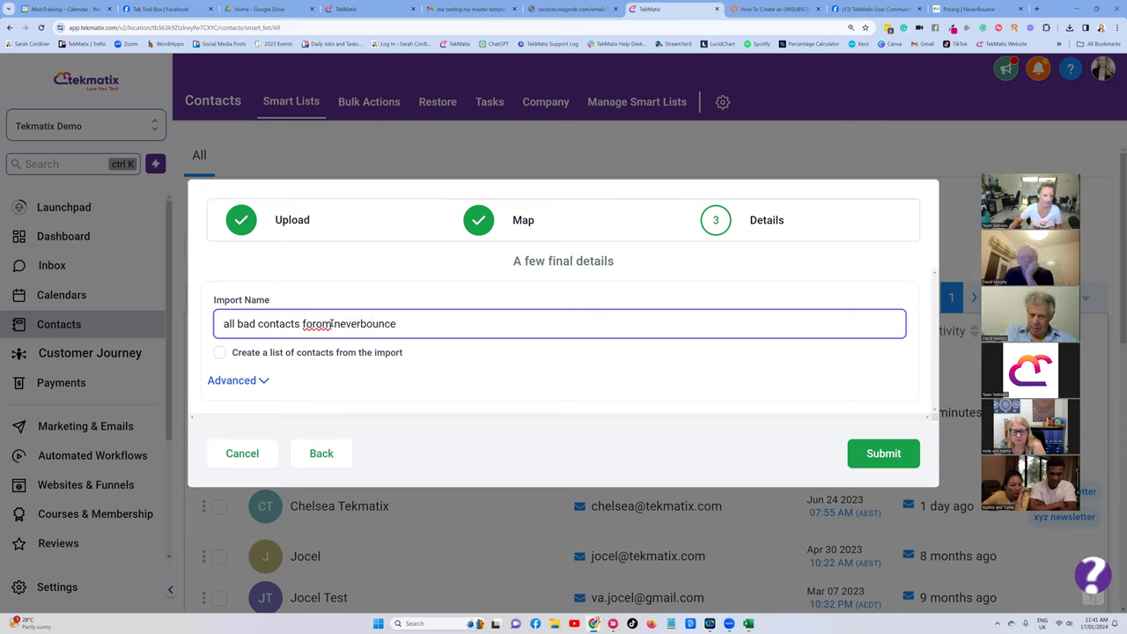
click(307, 325)
key(Delete)
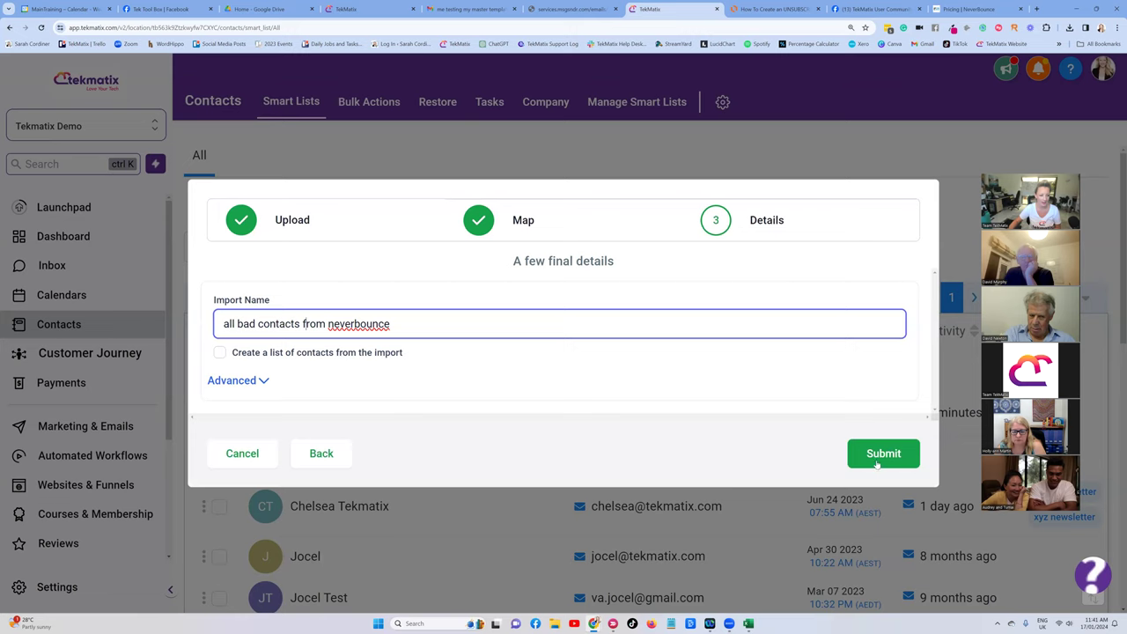
Have the import create a contact list, submit it, and view the new list.
click(220, 353)
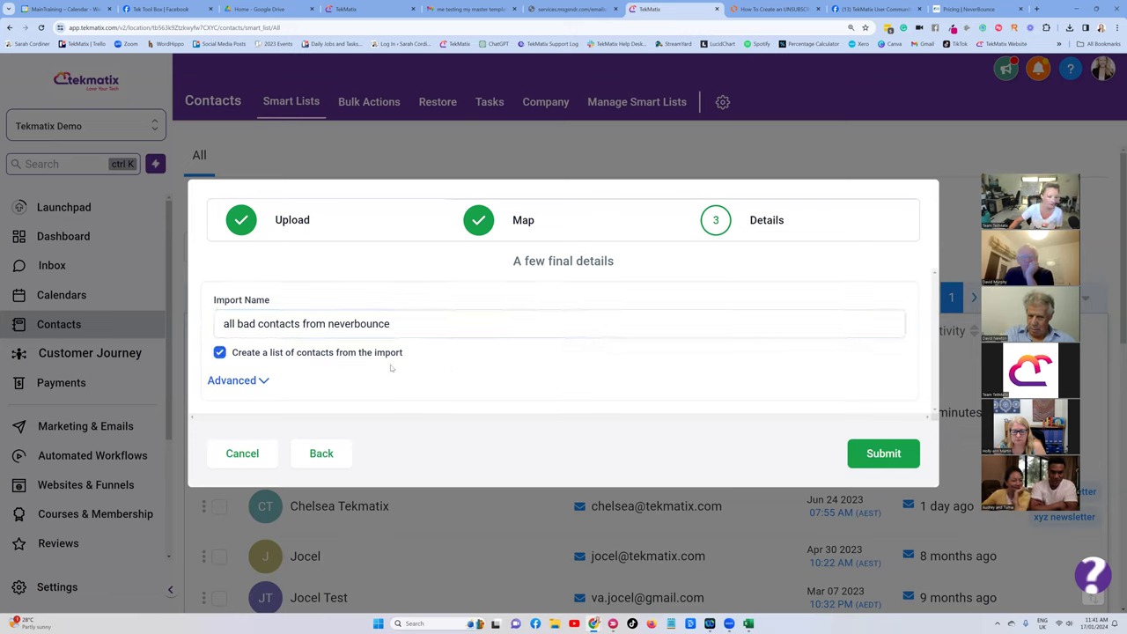
click(878, 454)
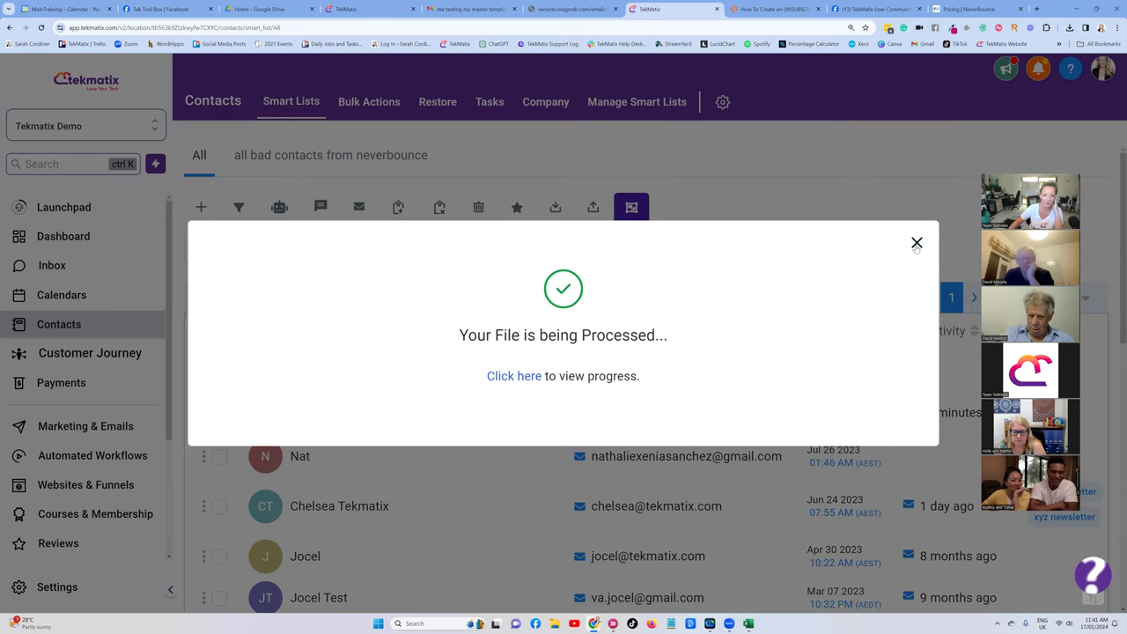
click(324, 160)
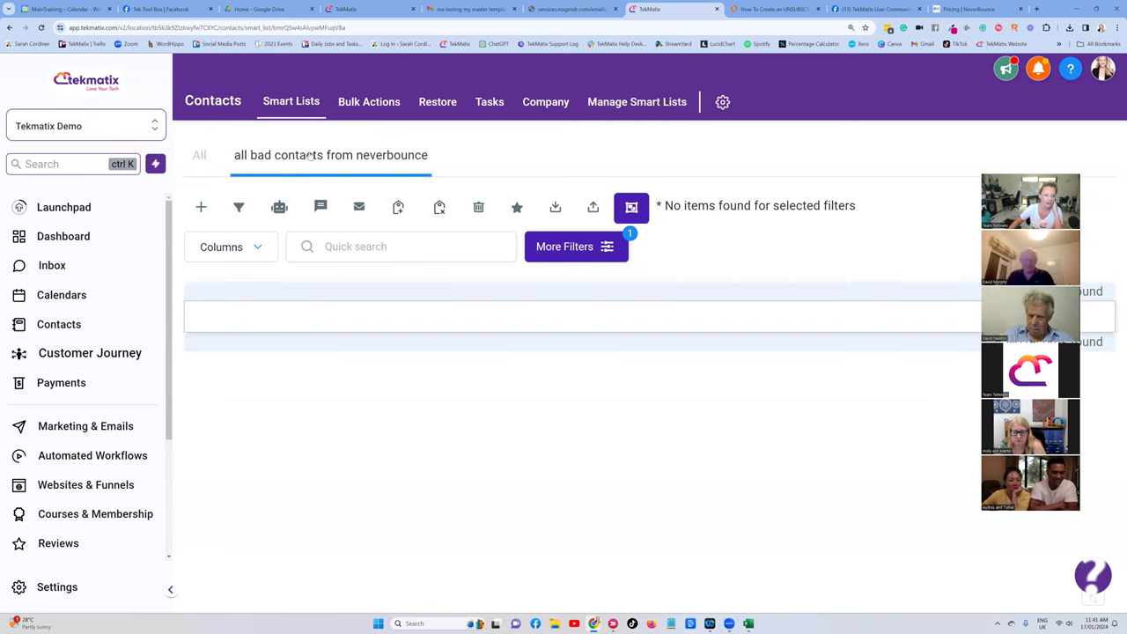